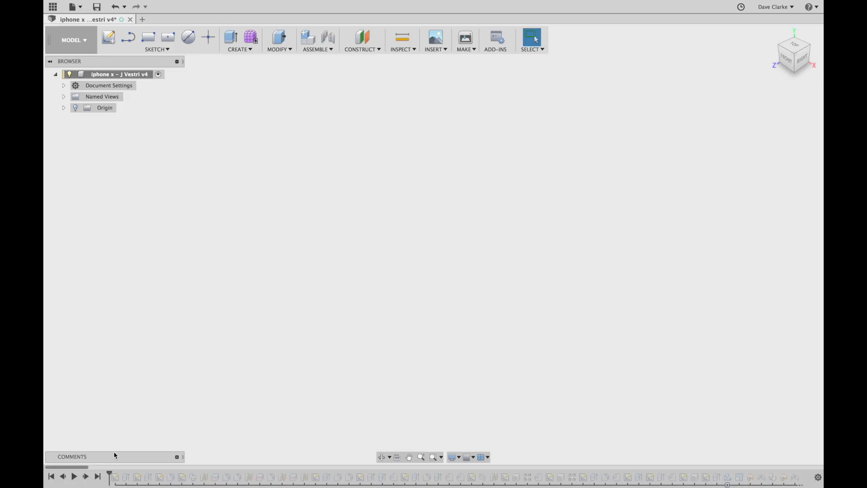
Play the history to the finished phone, inspect it from several angles, then roll back to the start.
{"action": "left_click", "coordinate": [99, 478]}
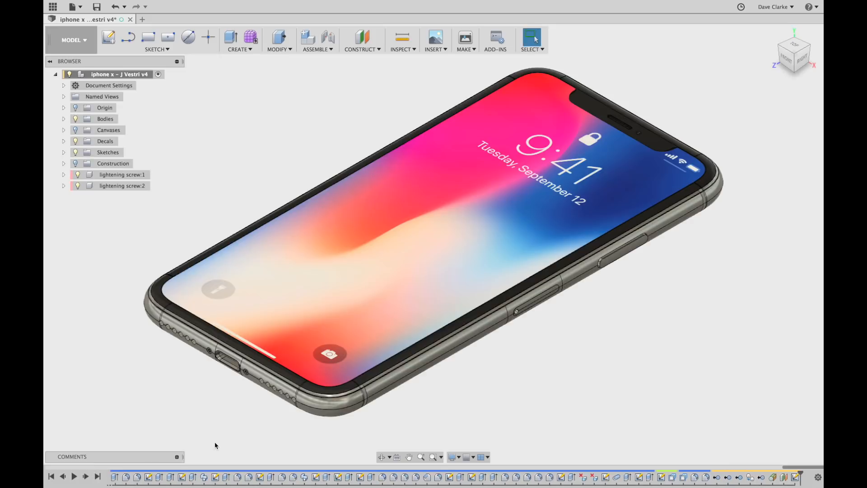
{"action": "middle_click_drag", "start_coordinate": [502, 397], "coordinate": [502, 295], "text": "shift"}
{"action": "scroll", "coordinate": [532, 308], "scroll_direction": "up", "scroll_amount": 4}
{"action": "scroll", "coordinate": [532, 308], "scroll_direction": "down", "scroll_amount": 5}
{"action": "scroll", "coordinate": [526, 305], "scroll_direction": "down", "scroll_amount": 3}
{"action": "scroll", "coordinate": [526, 304], "scroll_direction": "up", "scroll_amount": 3}
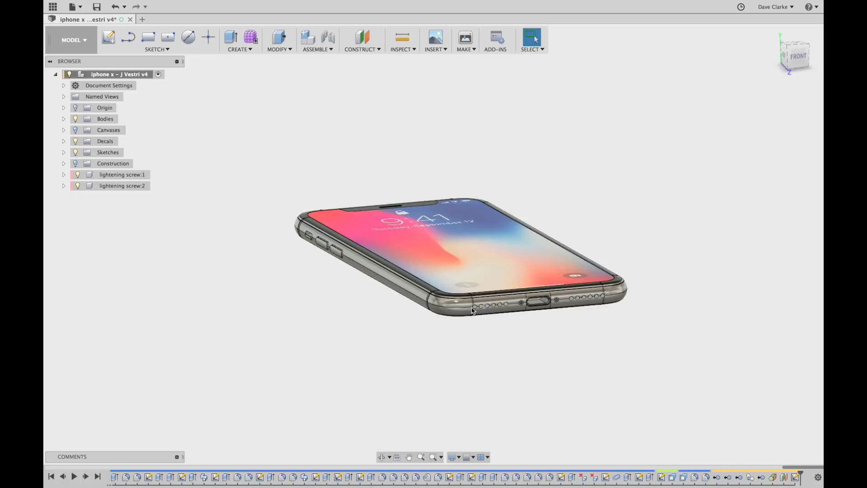
{"action": "middle_click_drag", "start_coordinate": [431, 308], "coordinate": [473, 354], "text": "shift"}
{"action": "key", "text": "Escape"}
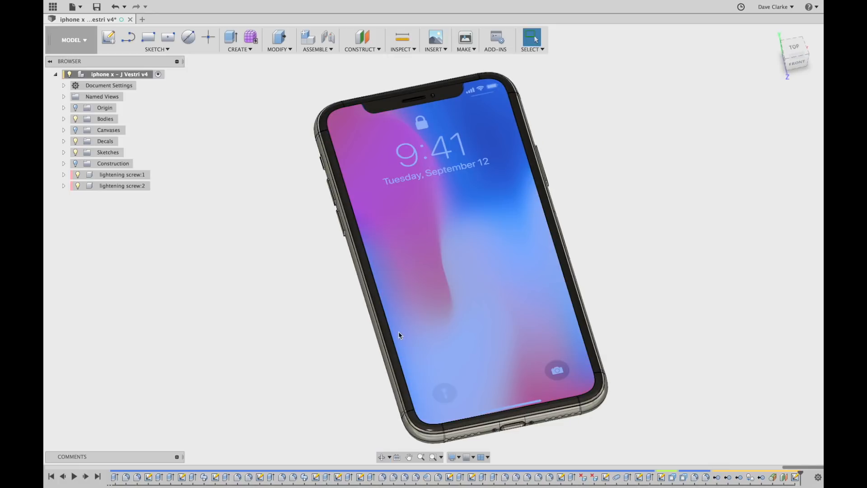
{"action": "middle_click_drag", "start_coordinate": [404, 333], "coordinate": [384, 348], "text": "shift"}
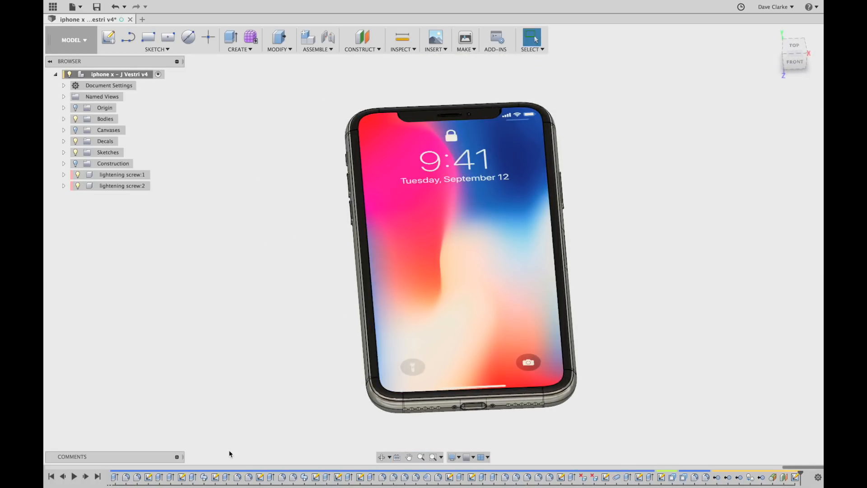
{"action": "left_click", "coordinate": [51, 477]}
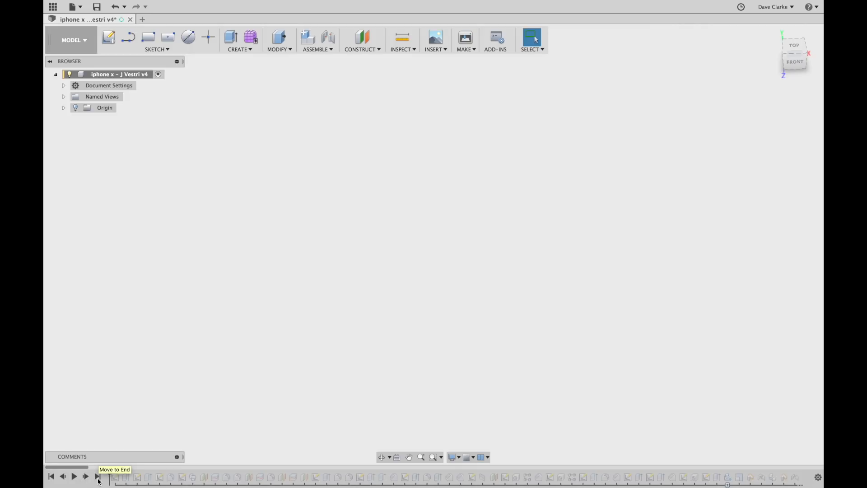
Step the history forward to Sketch1 and open it for editing.
{"action": "left_click", "coordinate": [86, 478]}
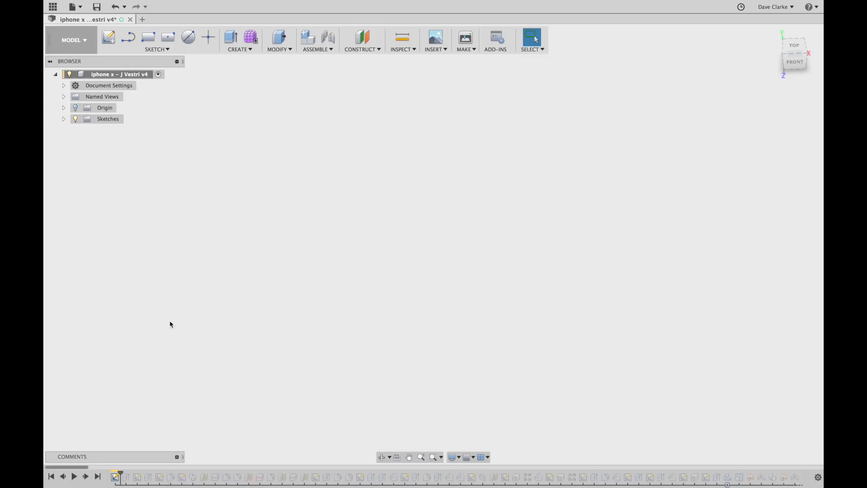
{"action": "left_click", "coordinate": [63, 119]}
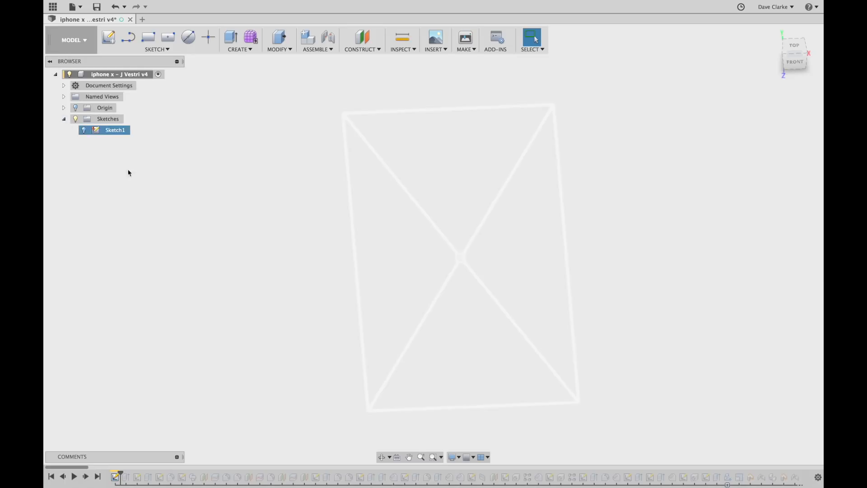
{"action": "middle_click_drag", "start_coordinate": [581, 348], "coordinate": [605, 346], "text": "shift"}
{"action": "double_click", "coordinate": [113, 131]}
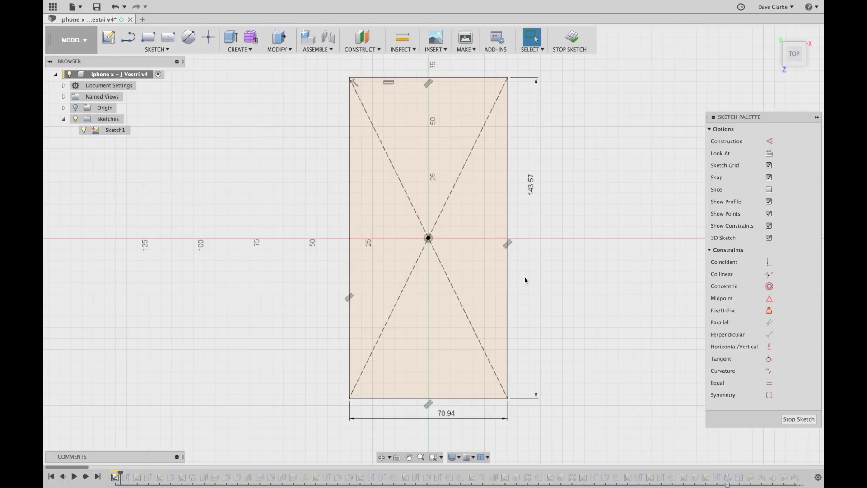
{"action": "scroll", "coordinate": [560, 251], "scroll_direction": "up", "scroll_amount": 4}
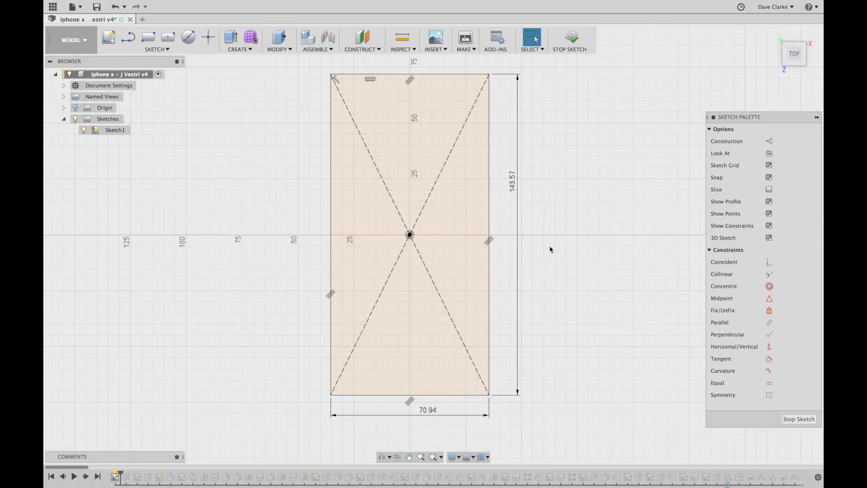
{"action": "scroll", "coordinate": [517, 196], "scroll_direction": "down", "scroll_amount": 3}
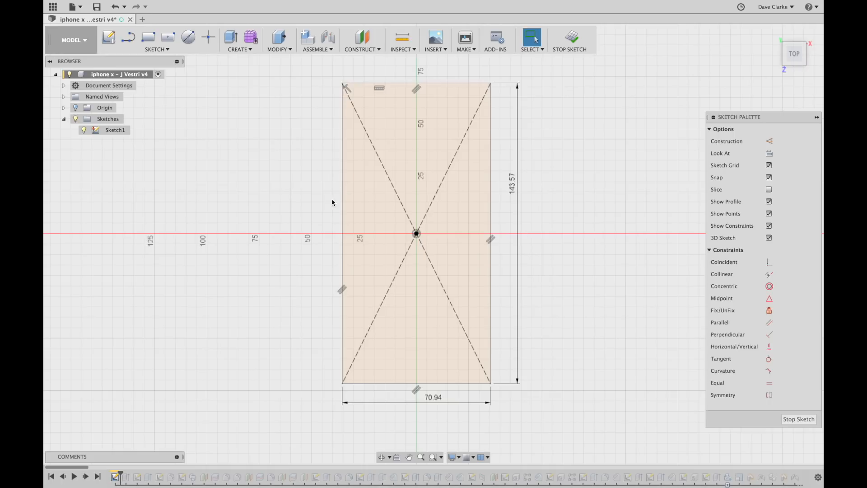
Draw the 70.94 by 143.57 centre rectangle from the origin and finish the sketch.
{"action": "left_click", "coordinate": [168, 38]}
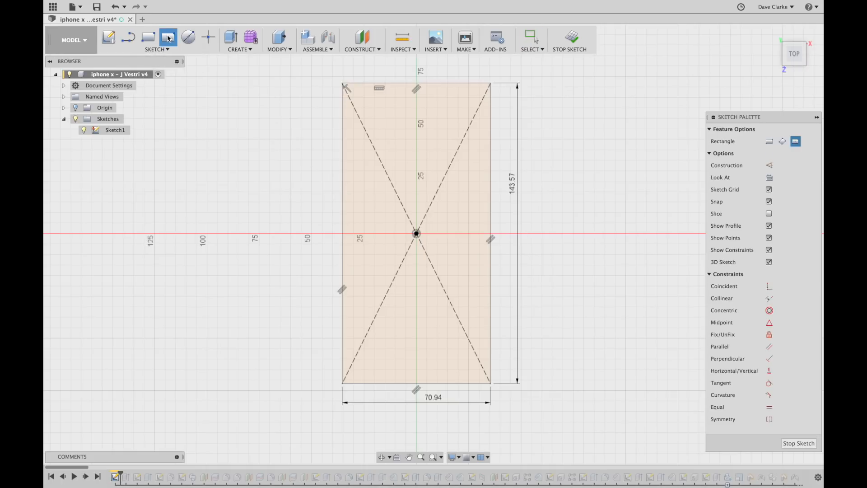
{"action": "left_click", "coordinate": [417, 234]}
{"action": "left_click", "coordinate": [493, 85]}
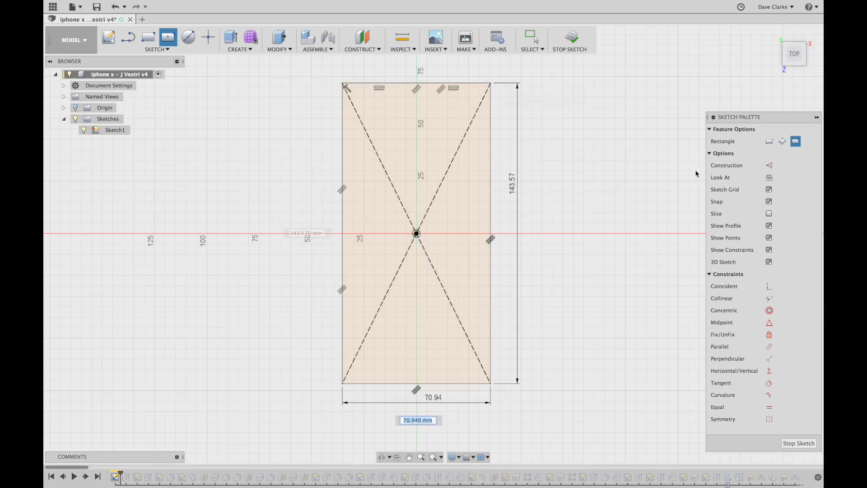
{"action": "right_click", "coordinate": [657, 202]}
{"action": "left_click", "coordinate": [661, 204]}
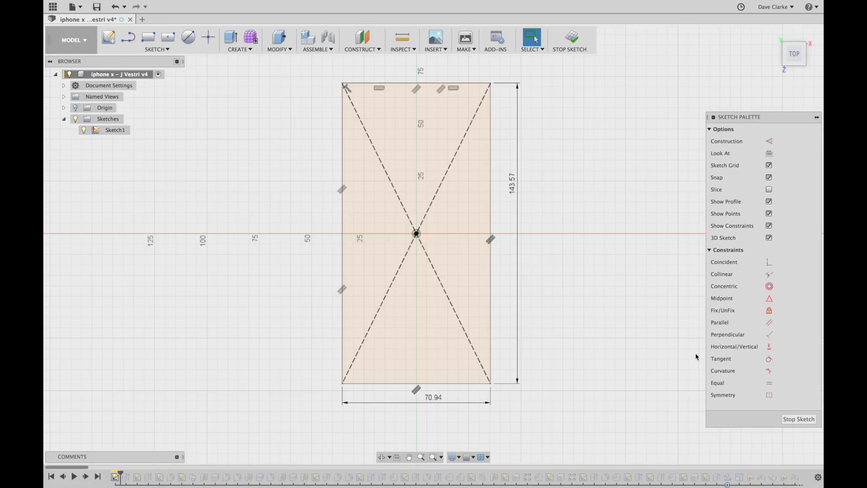
{"action": "left_click", "coordinate": [572, 39]}
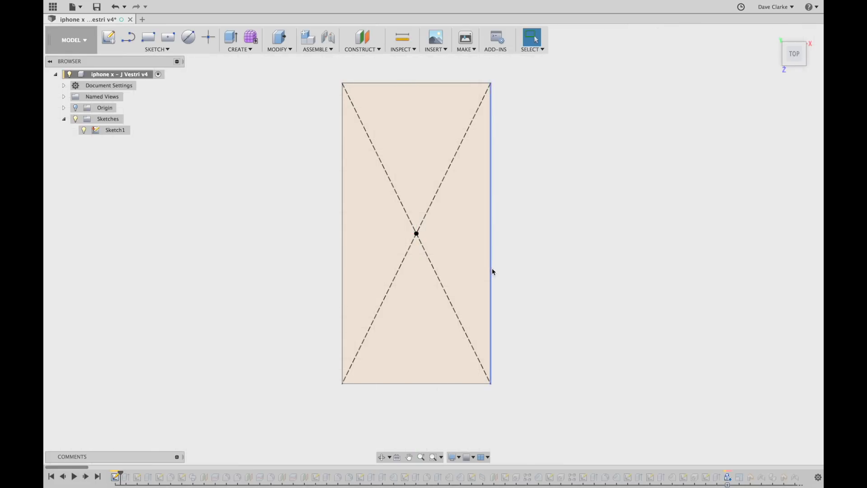
Advance the history to the extrusion and hide Sketch1.
{"action": "left_click", "coordinate": [86, 478]}
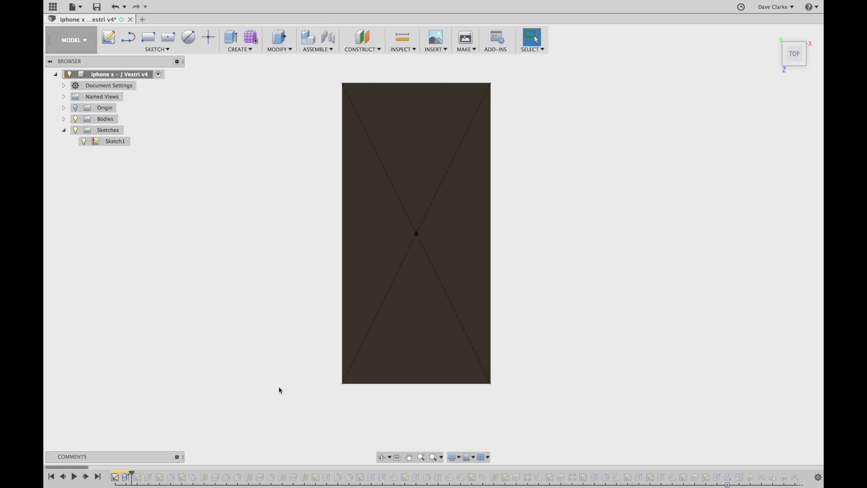
{"action": "left_click", "coordinate": [84, 141]}
{"action": "middle_click_drag", "start_coordinate": [298, 351], "coordinate": [264, 297], "text": "shift"}
{"action": "scroll", "coordinate": [379, 282], "scroll_direction": "up", "scroll_amount": 4}
{"action": "middle_click_drag", "start_coordinate": [431, 305], "coordinate": [408, 300], "text": "shift"}
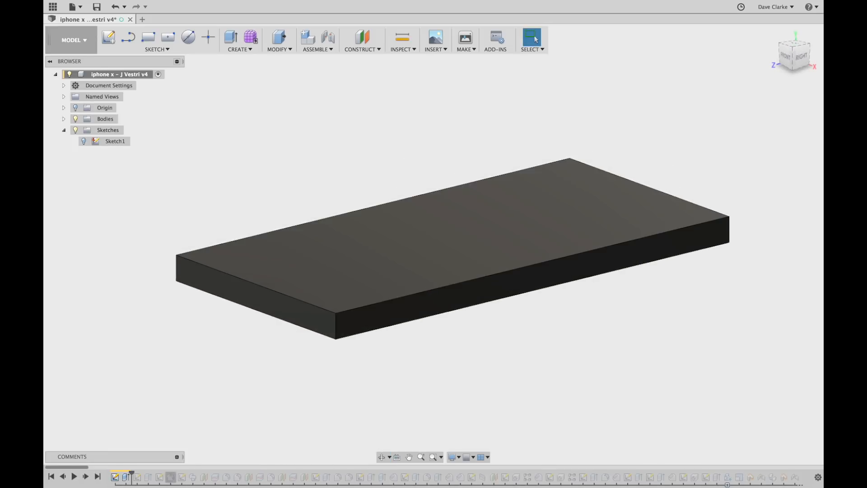
Review the symmetric extrusion of the rectangle profile and confirm it.
{"action": "double_click", "coordinate": [125, 477]}
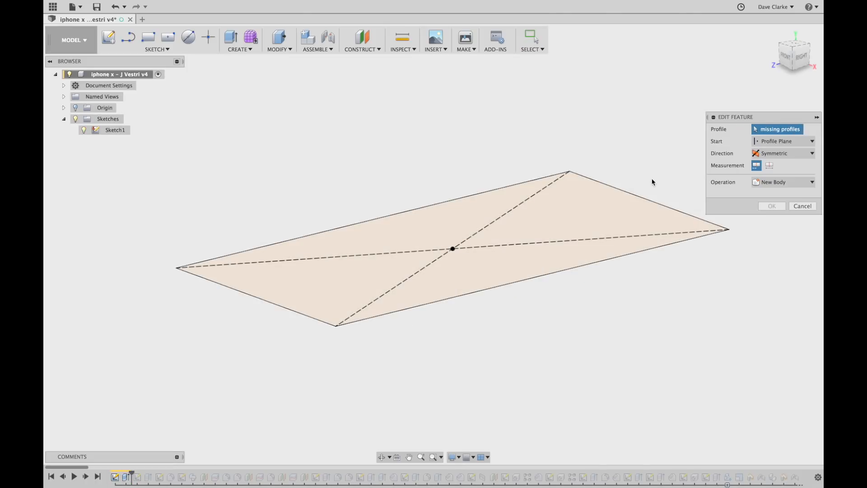
{"action": "left_click", "coordinate": [456, 241]}
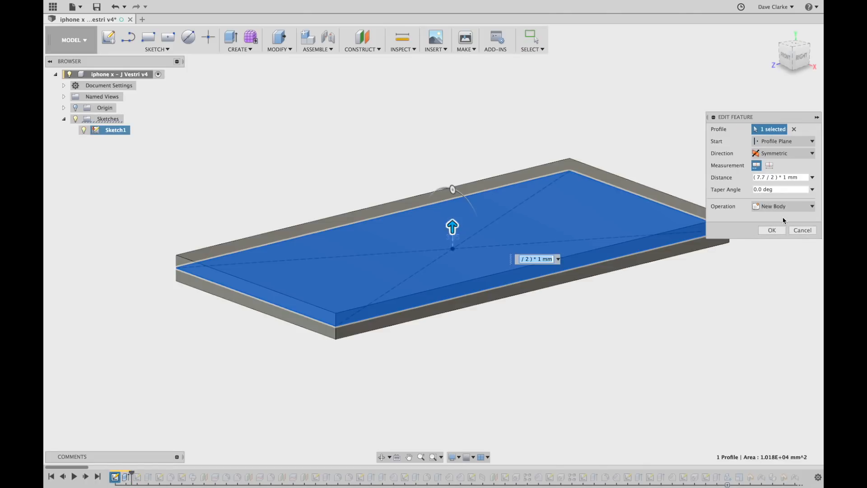
{"action": "left_click", "coordinate": [802, 231]}
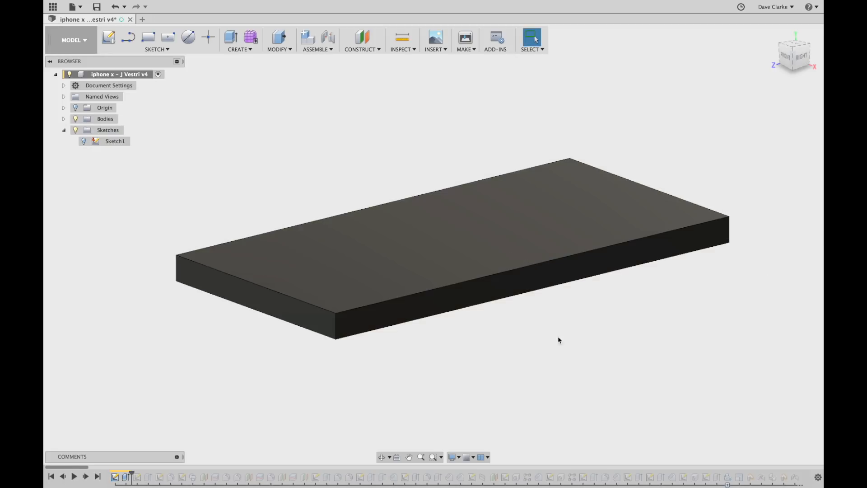
{"action": "left_click", "coordinate": [127, 478]}
{"action": "double_click", "coordinate": [126, 480]}
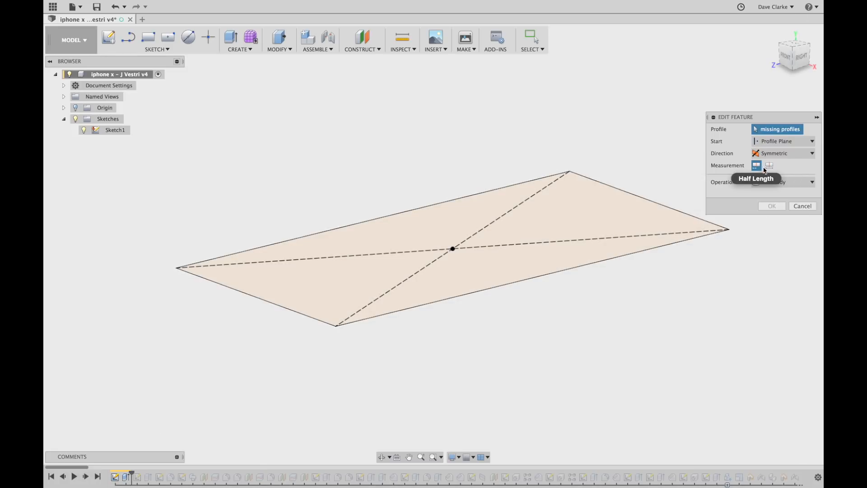
{"action": "left_click", "coordinate": [559, 224]}
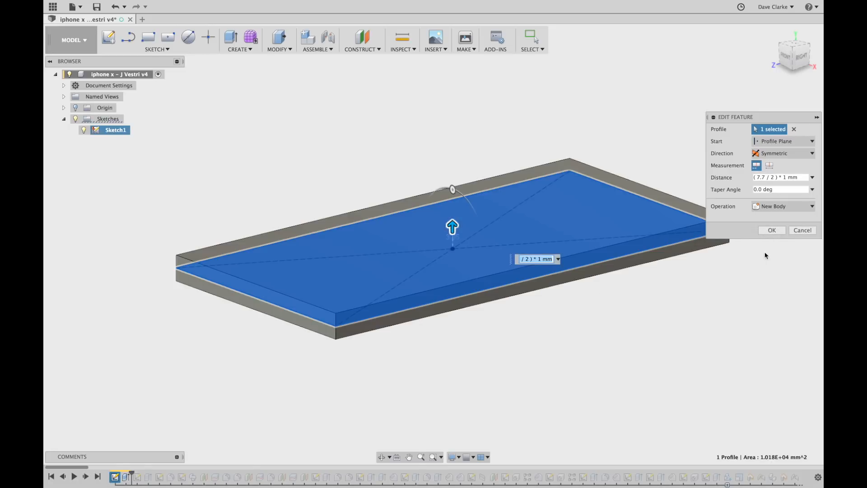
{"action": "left_click", "coordinate": [781, 230]}
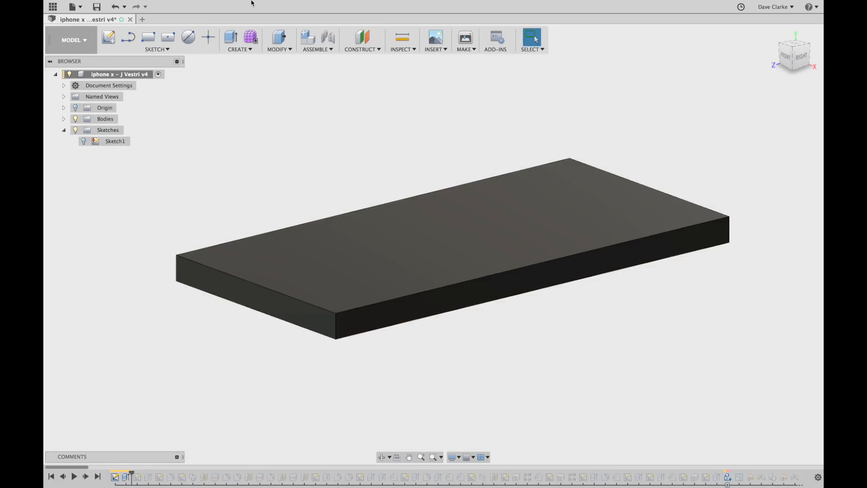
Measure the slab's 7.70 mm thickness along its edge, then view the underside.
{"action": "left_click", "coordinate": [403, 37]}
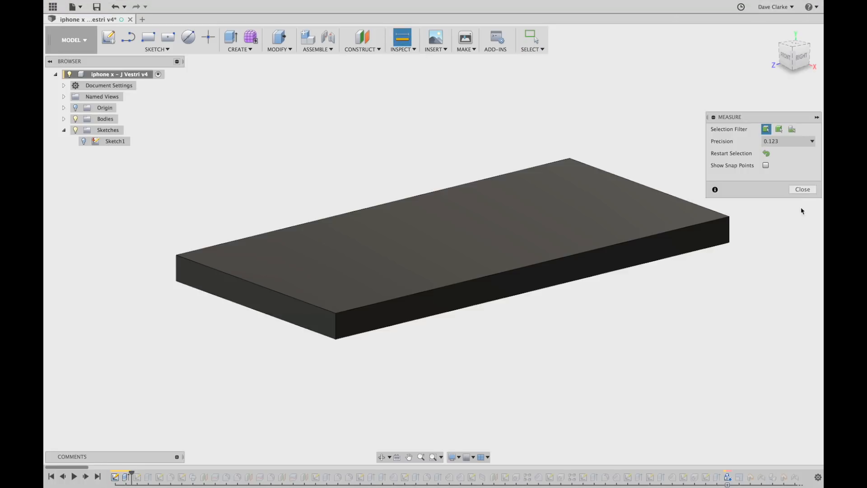
{"action": "left_click", "coordinate": [736, 237]}
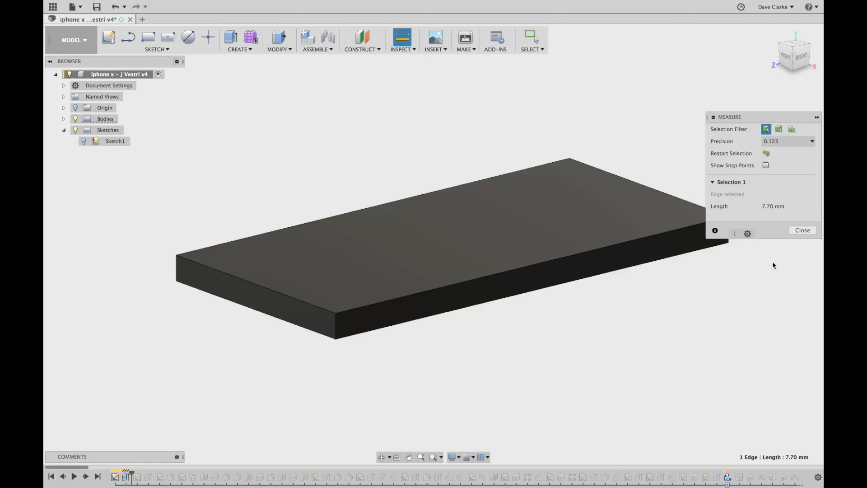
{"action": "left_click", "coordinate": [796, 232]}
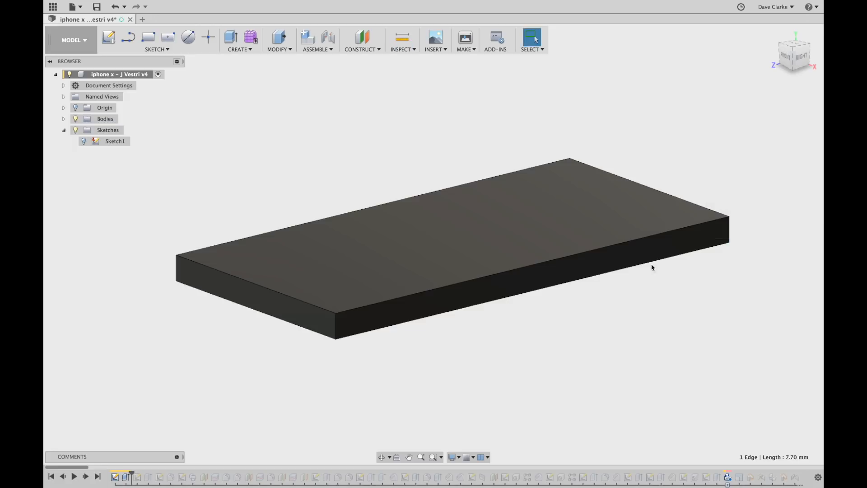
{"action": "middle_click_drag", "start_coordinate": [384, 316], "coordinate": [449, 308], "text": "shift"}
{"action": "scroll", "coordinate": [435, 275], "scroll_direction": "up", "scroll_amount": 3}
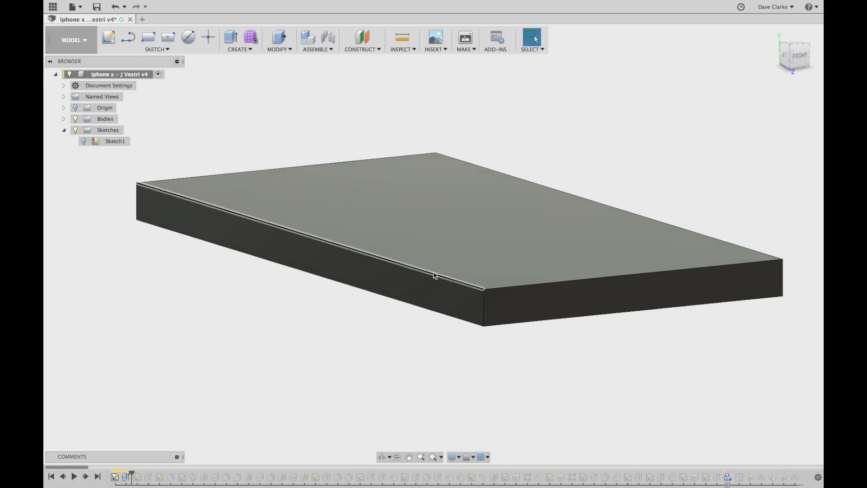
{"action": "scroll", "coordinate": [436, 282], "scroll_direction": "down", "scroll_amount": 8}
{"action": "middle_click_drag", "start_coordinate": [434, 294], "coordinate": [615, 303], "text": "shift"}
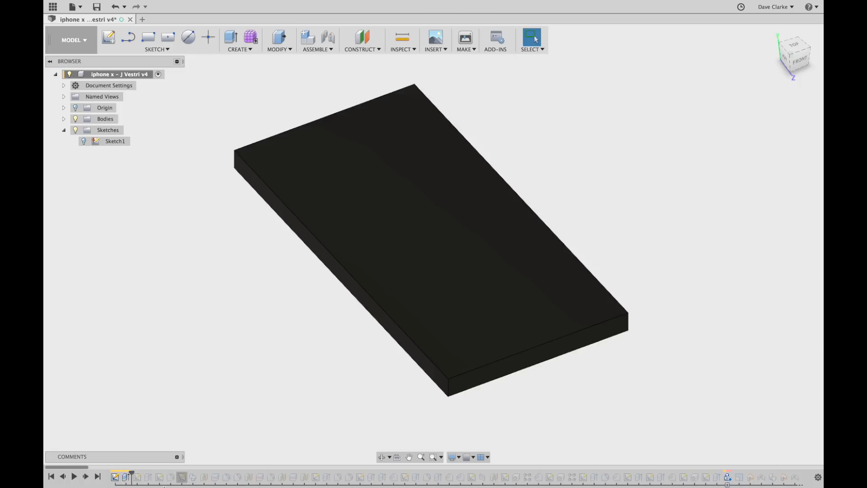
{"action": "left_click", "coordinate": [88, 478]}
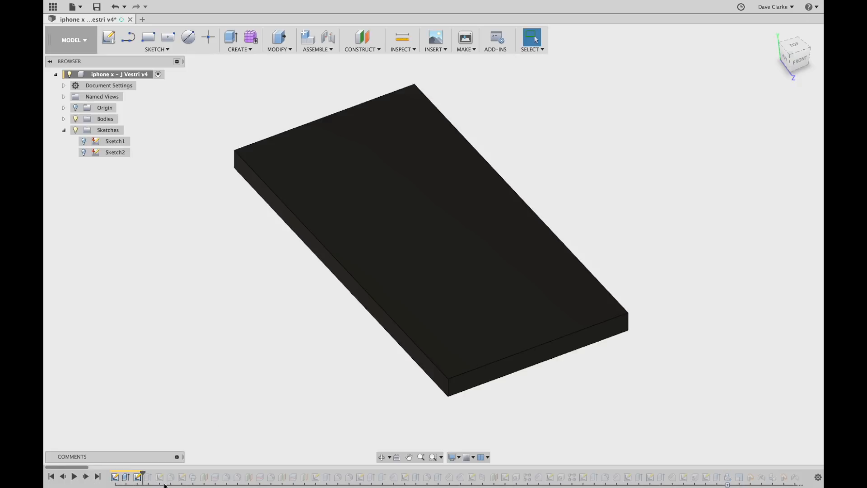
{"action": "left_click", "coordinate": [84, 153]}
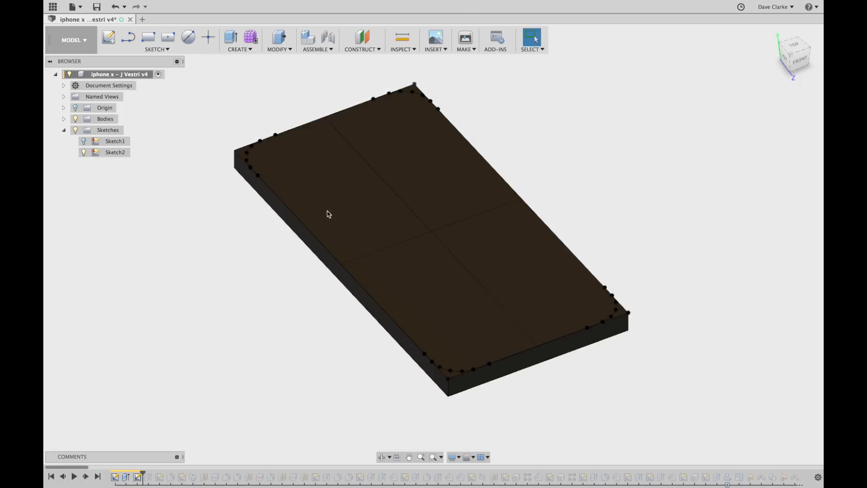
{"action": "scroll", "coordinate": [810, 289], "scroll_direction": "up", "scroll_amount": 1}
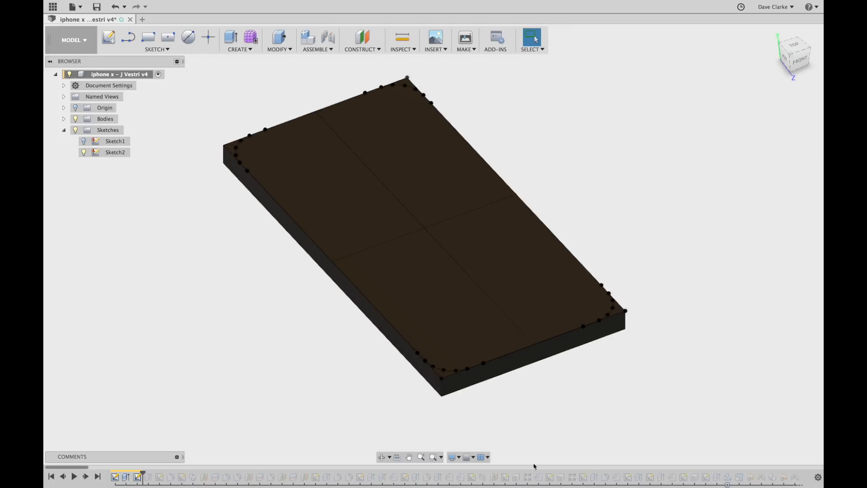
{"action": "double_click", "coordinate": [137, 476]}
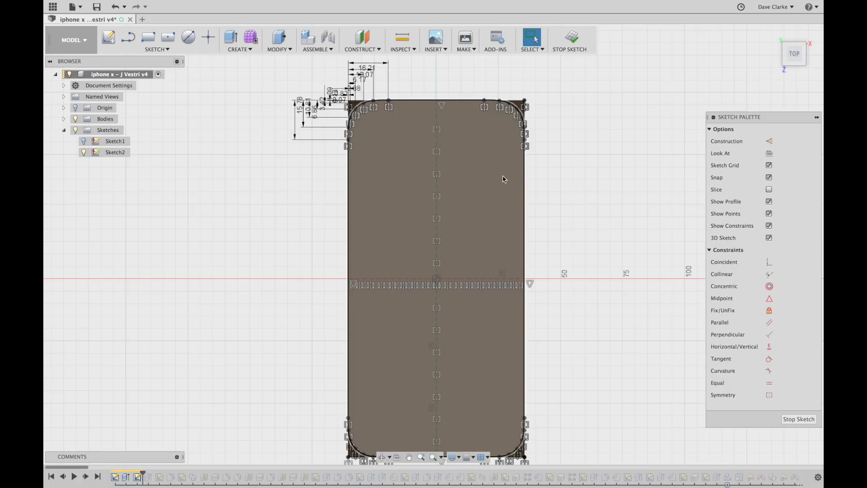
{"action": "scroll", "coordinate": [363, 129], "scroll_direction": "up", "scroll_amount": 4}
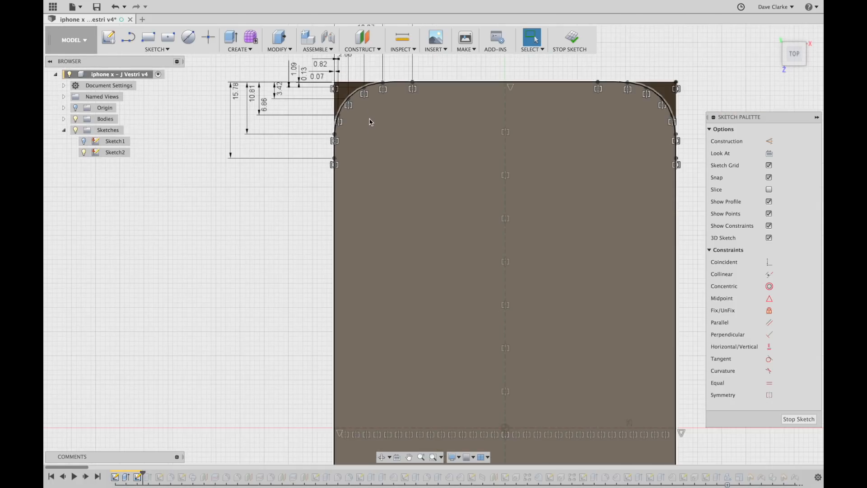
{"action": "scroll", "coordinate": [371, 122], "scroll_direction": "down", "scroll_amount": 1}
{"action": "scroll", "coordinate": [421, 122], "scroll_direction": "down", "scroll_amount": 2}
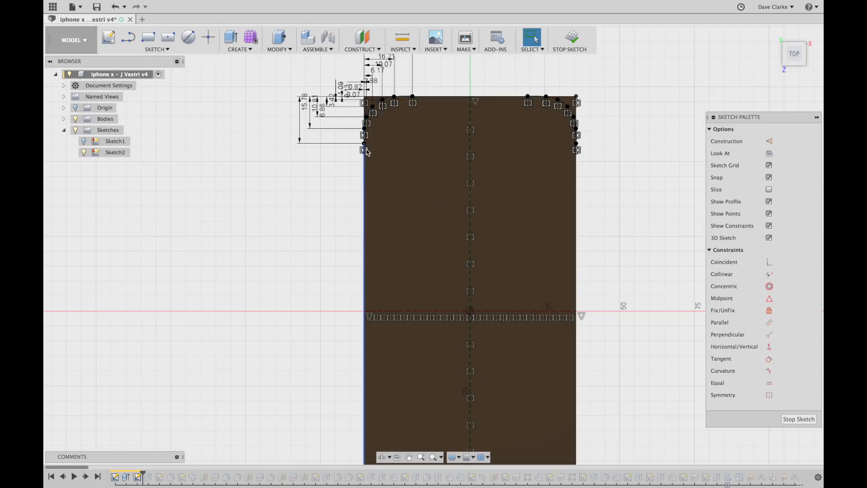
{"action": "middle_click_drag", "start_coordinate": [442, 85], "coordinate": [443, 109]}
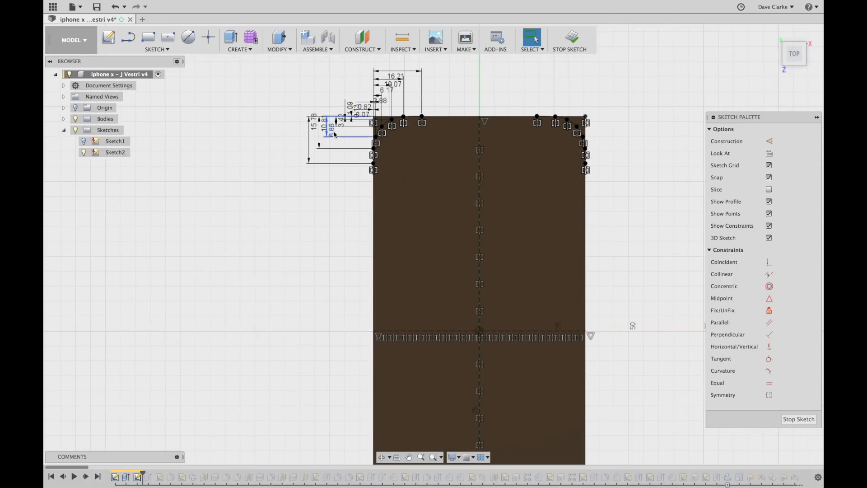
{"action": "scroll", "coordinate": [389, 117], "scroll_direction": "up", "scroll_amount": 5}
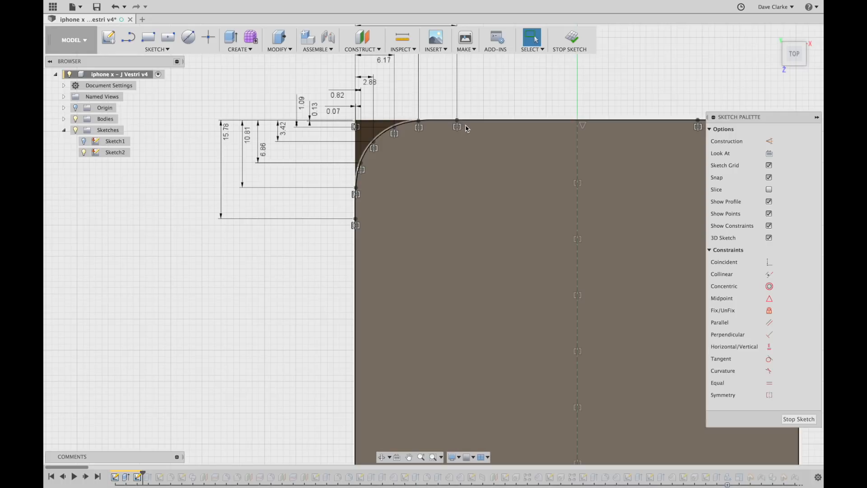
Select and then clear points along the corner spline curve.
{"action": "left_click", "coordinate": [418, 121]}
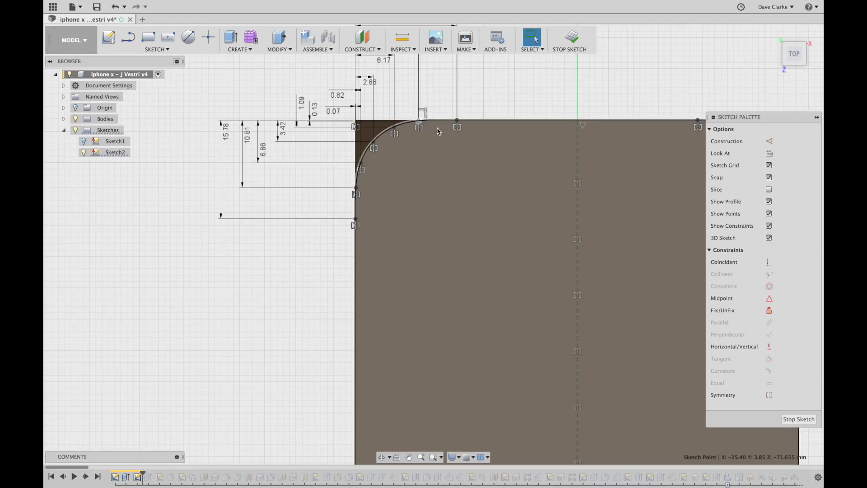
{"action": "left_click", "coordinate": [457, 121]}
{"action": "left_click", "coordinate": [506, 92]}
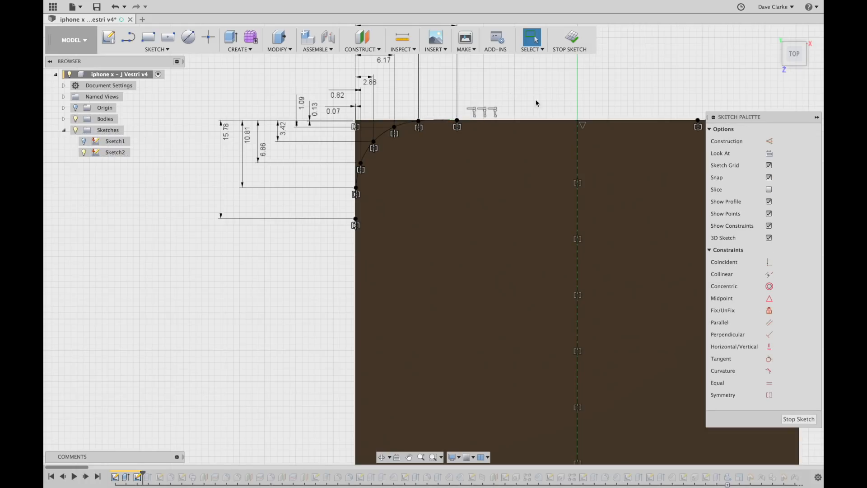
{"action": "scroll", "coordinate": [516, 134], "scroll_direction": "down", "scroll_amount": 2}
{"action": "scroll", "coordinate": [516, 134], "scroll_direction": "down", "scroll_amount": 1}
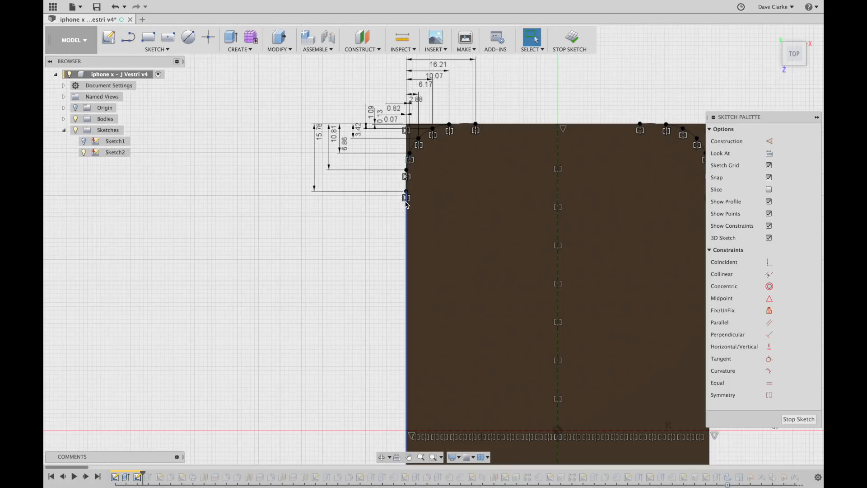
{"action": "scroll", "coordinate": [388, 126], "scroll_direction": "up", "scroll_amount": 3}
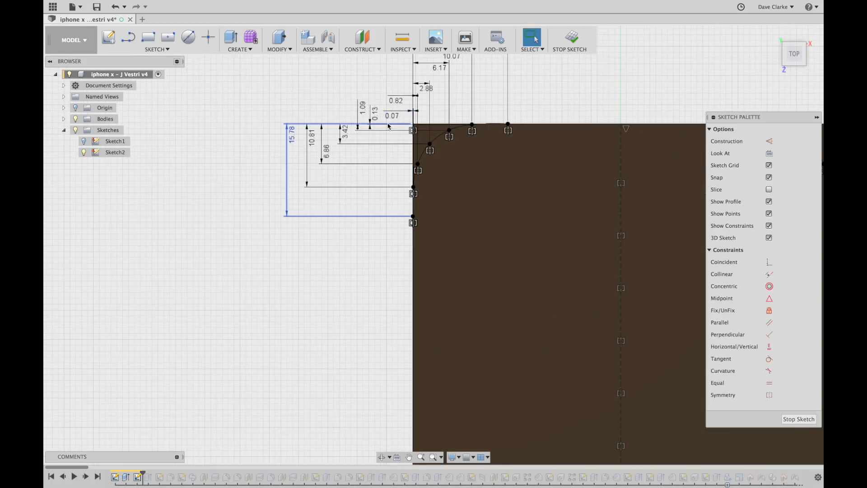
{"action": "scroll", "coordinate": [388, 126], "scroll_direction": "down", "scroll_amount": 1}
Pan around the corner outline sketch to review its dimensions and whole profile.
{"action": "mouse_move", "coordinate": [354, 177]}
{"action": "middle_mouse_down"}
{"action": "mouse_move", "coordinate": [287, 238]}
{"action": "mouse_move", "coordinate": [290, 228]}
{"action": "middle_mouse_up"}
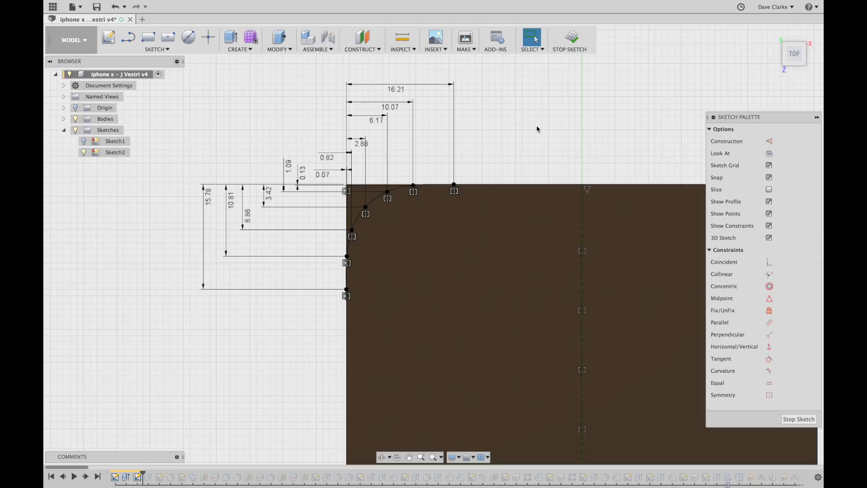
{"action": "scroll", "coordinate": [537, 130], "scroll_direction": "down", "scroll_amount": 1}
{"action": "scroll", "coordinate": [536, 142], "scroll_direction": "down", "scroll_amount": 1}
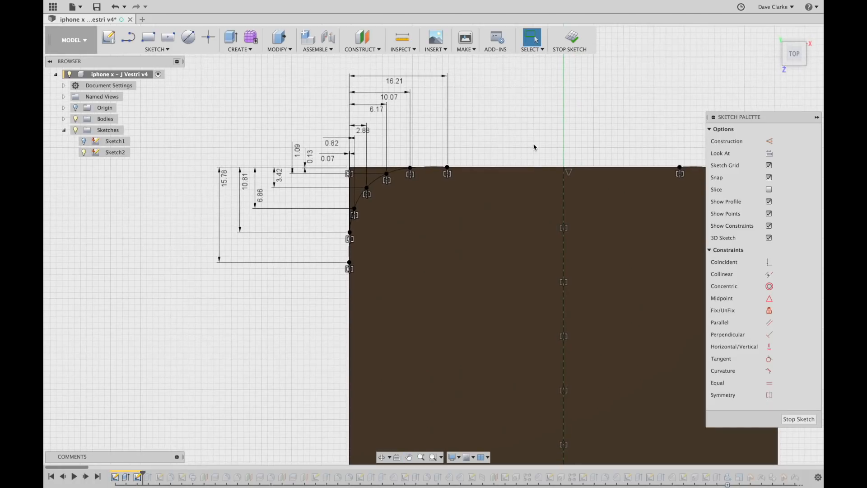
{"action": "middle_click_drag", "start_coordinate": [523, 141], "coordinate": [472, 120]}
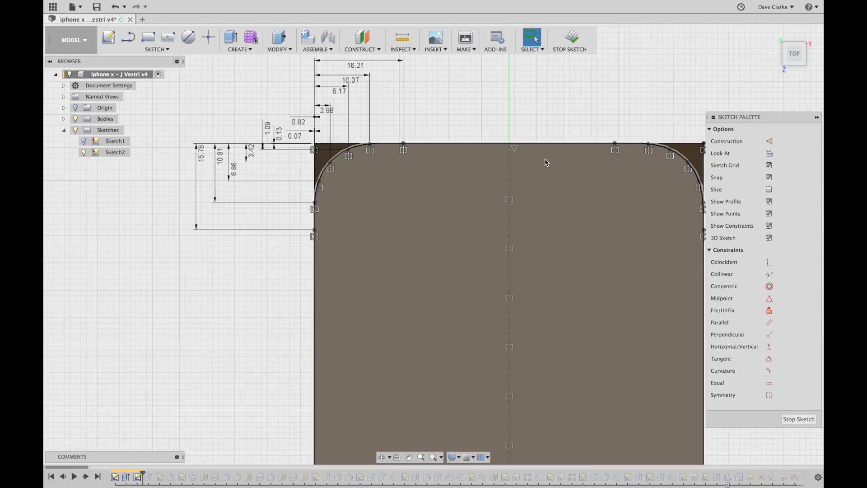
{"action": "scroll", "coordinate": [505, 107], "scroll_direction": "down", "scroll_amount": 2}
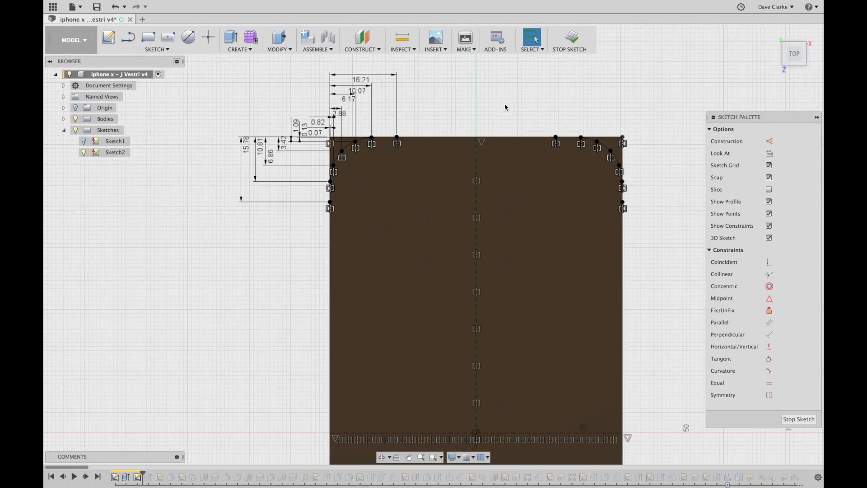
{"action": "scroll", "coordinate": [505, 107], "scroll_direction": "up", "scroll_amount": 2}
{"action": "scroll", "coordinate": [505, 105], "scroll_direction": "down", "scroll_amount": 4}
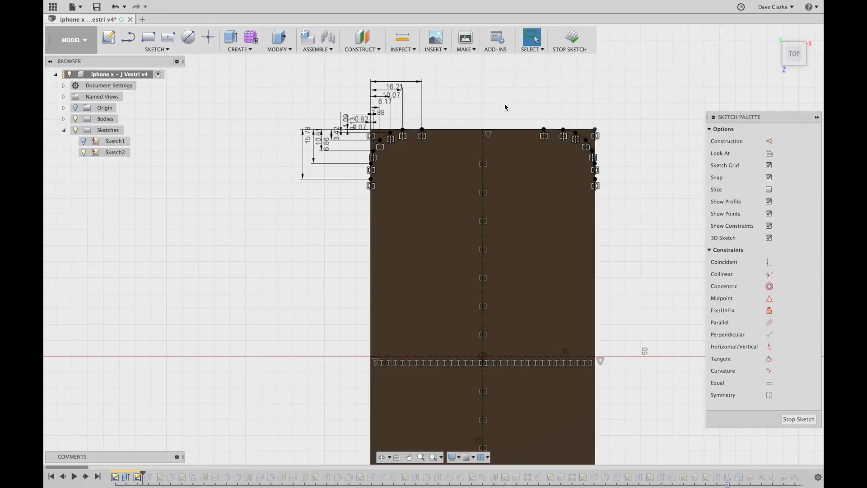
{"action": "middle_click_drag", "start_coordinate": [505, 105], "coordinate": [507, 85]}
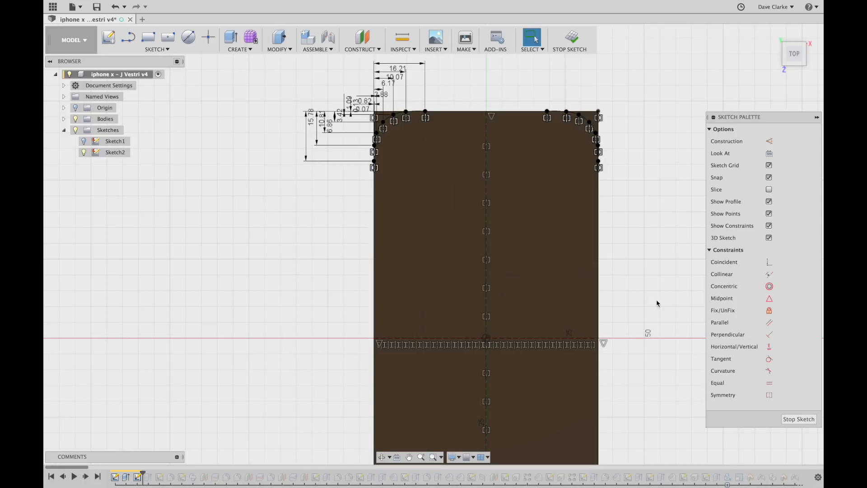
{"action": "mouse_move", "coordinate": [639, 314]}
{"action": "middle_mouse_down"}
{"action": "mouse_move", "coordinate": [596, 64]}
{"action": "mouse_move", "coordinate": [603, 79]}
{"action": "middle_mouse_up"}
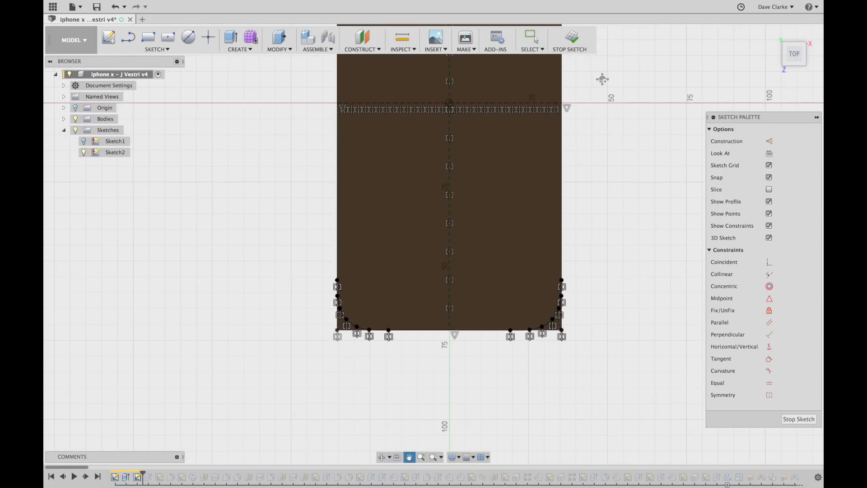
{"action": "middle_click_drag", "start_coordinate": [392, 246], "coordinate": [389, 436]}
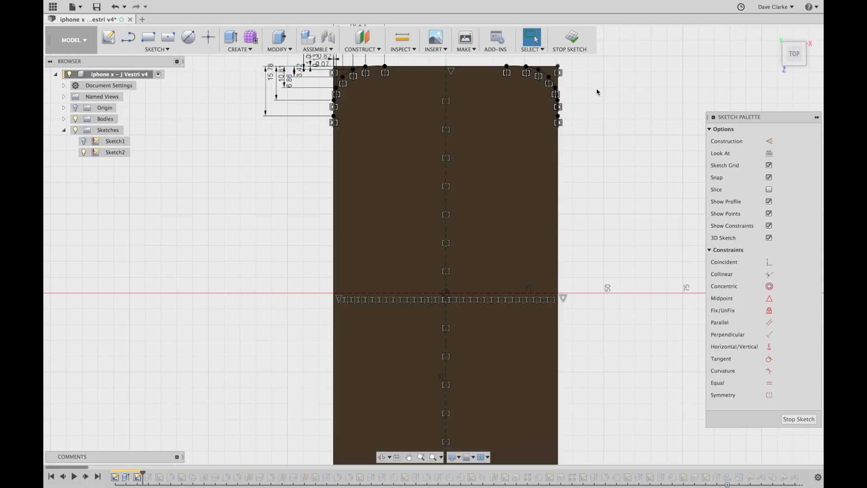
Finish the corner outline sketch and roll the history past the corner cut extrude to edit it.
{"action": "left_click", "coordinate": [571, 38]}
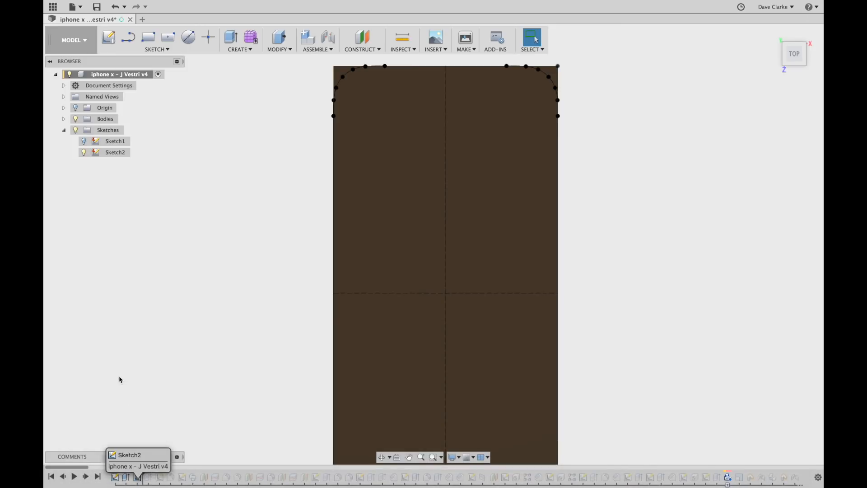
{"action": "left_click_drag", "start_coordinate": [143, 476], "coordinate": [156, 476]}
{"action": "scroll", "coordinate": [412, 172], "scroll_direction": "down", "scroll_amount": 3}
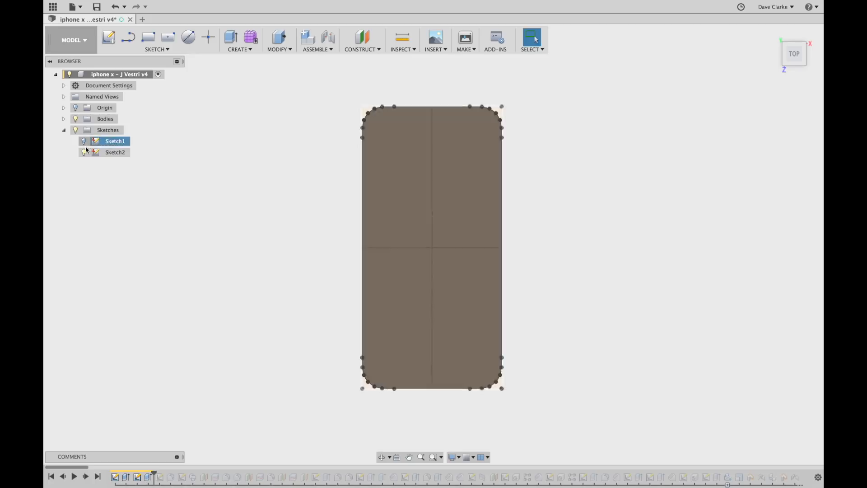
{"action": "double_click", "coordinate": [137, 477]}
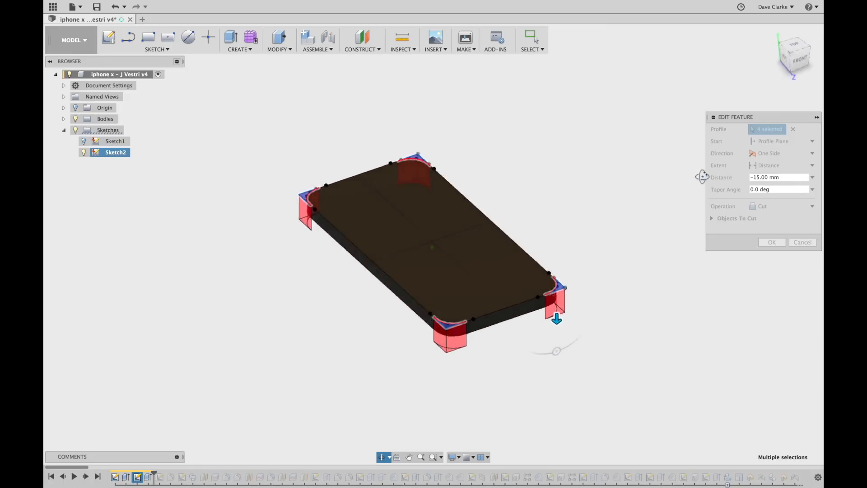
Inspect the -15 mm four-corner cut preview, confirm it, and check the rounded corners.
{"action": "middle_click_drag", "start_coordinate": [708, 155], "coordinate": [630, 182], "text": "shift"}
{"action": "scroll", "coordinate": [574, 237], "scroll_direction": "up", "scroll_amount": 3}
{"action": "scroll", "coordinate": [574, 240], "scroll_direction": "up", "scroll_amount": 3}
{"action": "scroll", "coordinate": [615, 289], "scroll_direction": "up", "scroll_amount": 3}
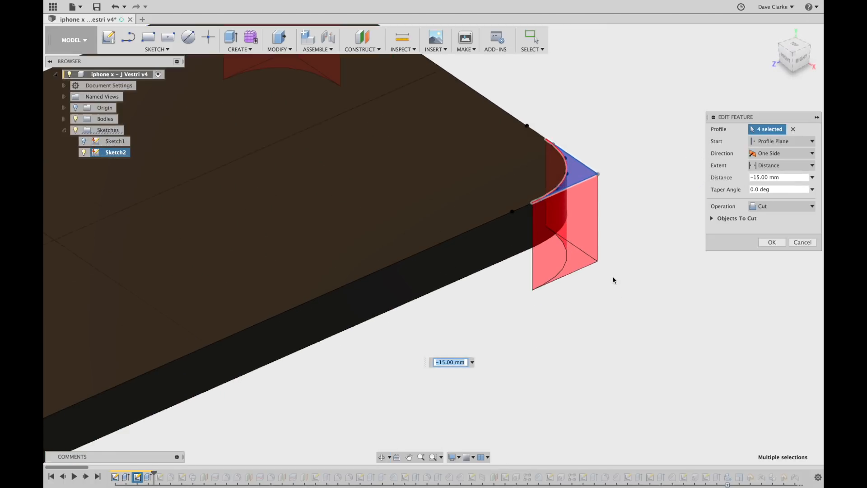
{"action": "middle_click_drag", "start_coordinate": [619, 314], "coordinate": [596, 299], "text": "shift"}
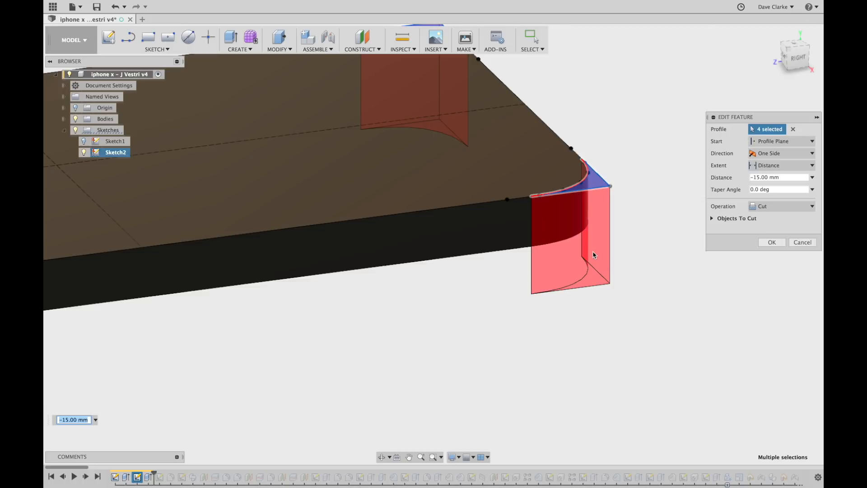
{"action": "scroll", "coordinate": [597, 271], "scroll_direction": "down", "scroll_amount": 5}
{"action": "middle_click_drag", "start_coordinate": [529, 320], "coordinate": [589, 316], "text": "shift"}
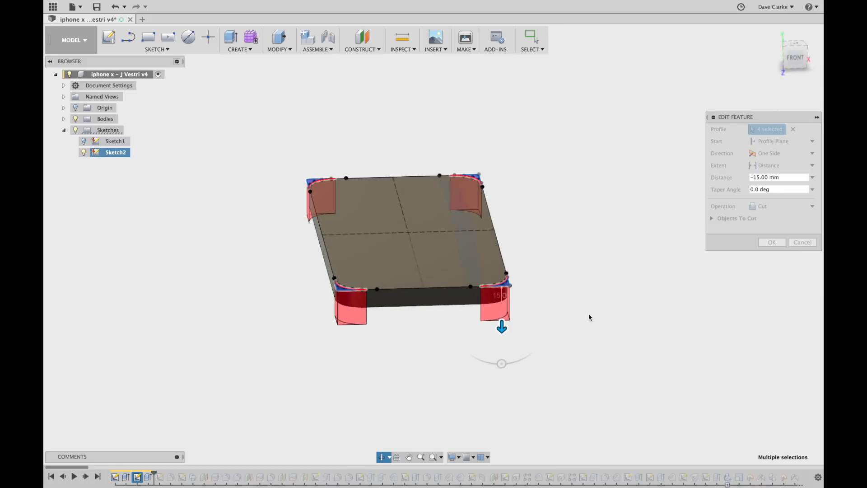
{"action": "left_click", "coordinate": [772, 242]}
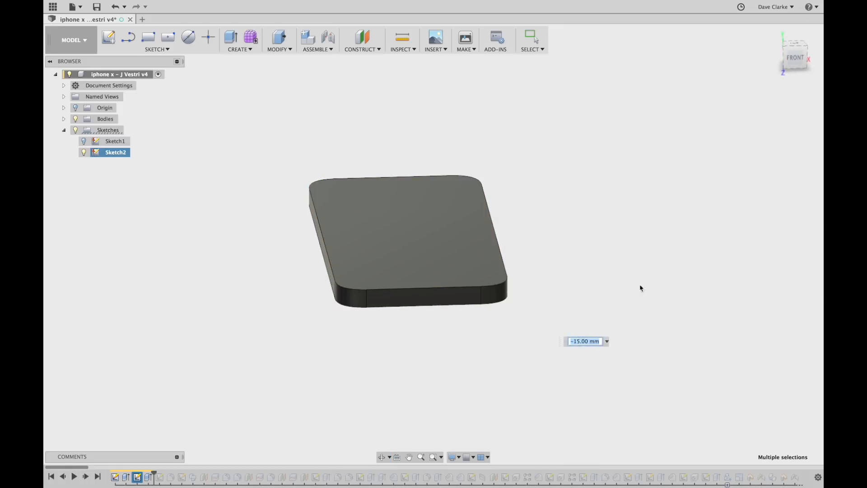
{"action": "middle_click_drag", "start_coordinate": [501, 285], "coordinate": [555, 287], "text": "shift"}
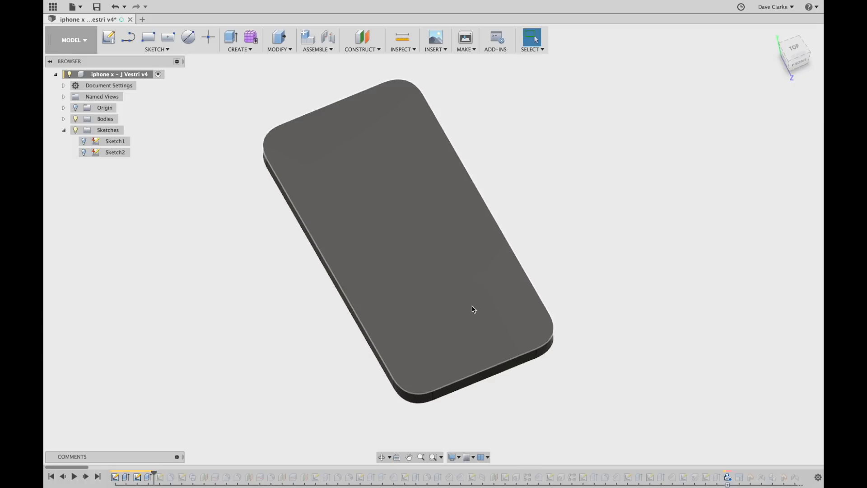
{"action": "middle_click_drag", "start_coordinate": [448, 286], "coordinate": [349, 390], "text": "shift"}
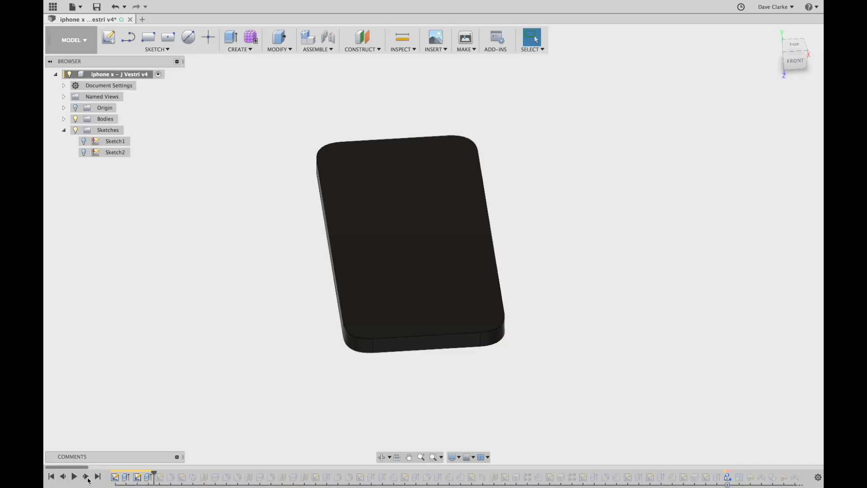
Step the history forward one feature and view the body at a flatter angle.
{"action": "left_click", "coordinate": [87, 478]}
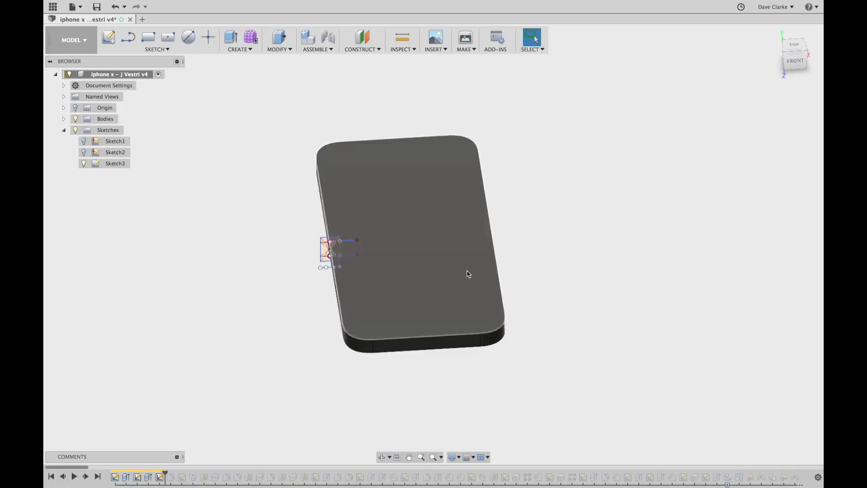
{"action": "mouse_move", "coordinate": [657, 286]}
{"action": "middle_mouse_down", "text": "shift"}
{"action": "mouse_move", "coordinate": [685, 258]}
{"action": "mouse_move", "coordinate": [664, 280]}
{"action": "mouse_move", "coordinate": [665, 273]}
{"action": "middle_mouse_up", "text": "shift"}
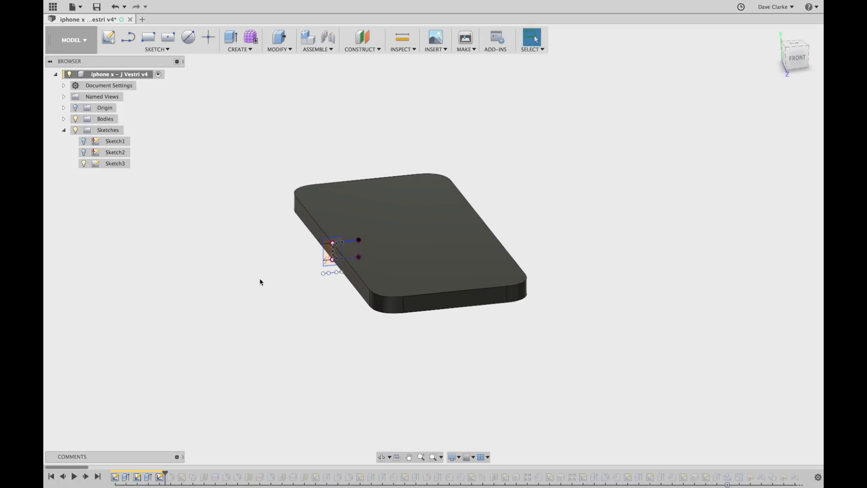
{"action": "scroll", "coordinate": [333, 271], "scroll_direction": "up", "scroll_amount": 10}
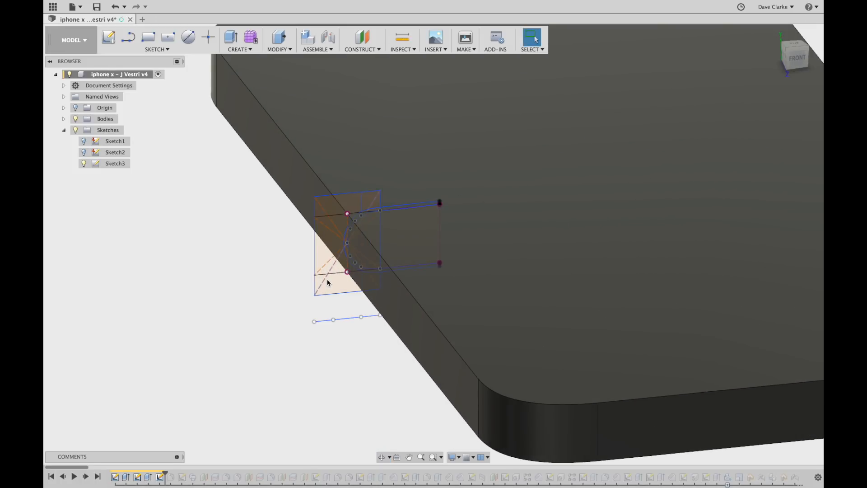
{"action": "scroll", "coordinate": [327, 280], "scroll_direction": "up", "scroll_amount": 3}
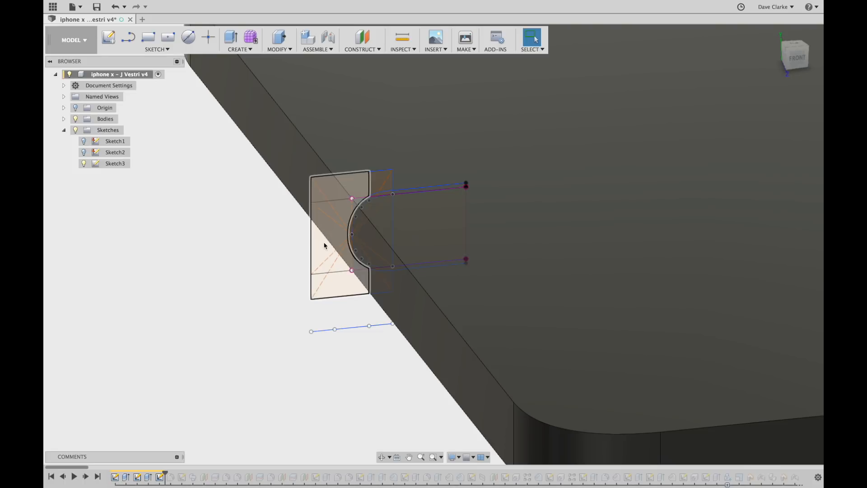
{"action": "scroll", "coordinate": [325, 245], "scroll_direction": "down", "scroll_amount": 8}
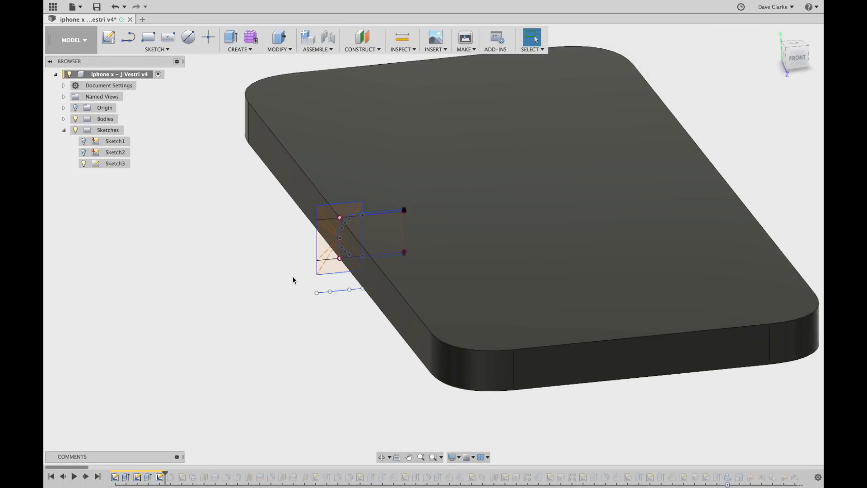
Open Sketch3, review the curved edge profile, finish it, and advance the history one feature.
{"action": "double_click", "coordinate": [160, 477]}
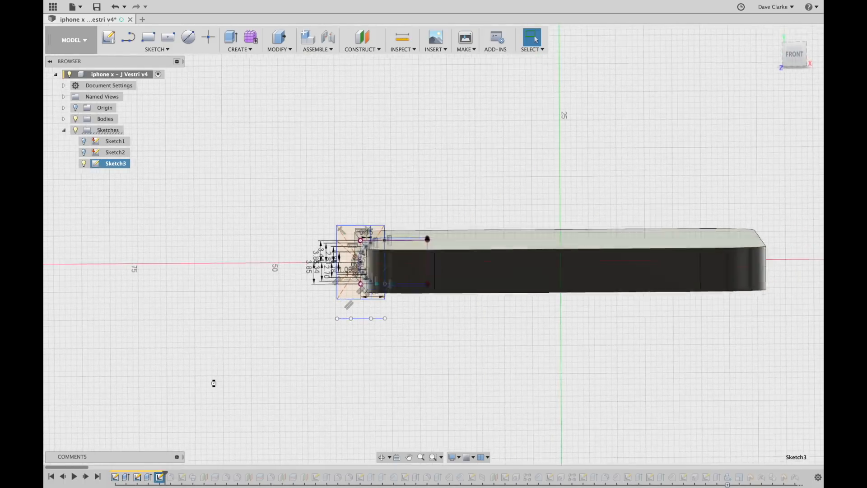
{"action": "scroll", "coordinate": [339, 270], "scroll_direction": "up", "scroll_amount": 3}
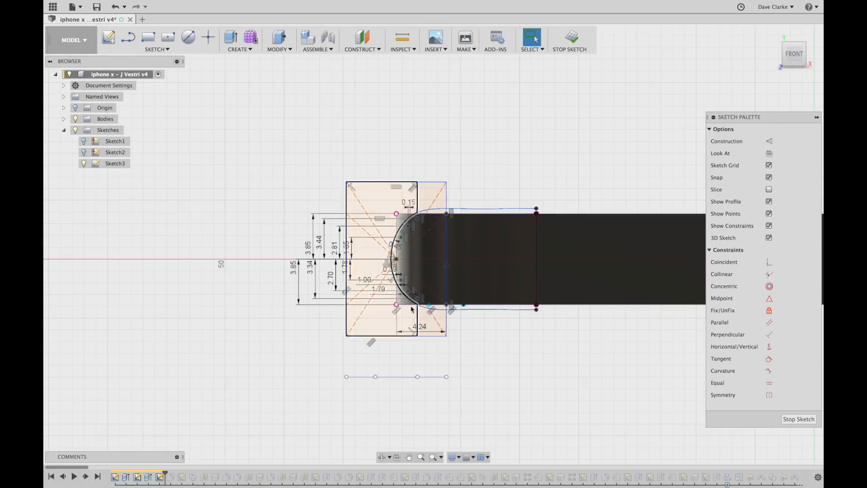
{"action": "scroll", "coordinate": [383, 263], "scroll_direction": "up", "scroll_amount": 4}
{"action": "scroll", "coordinate": [384, 267], "scroll_direction": "down", "scroll_amount": 3}
{"action": "middle_click_drag", "start_coordinate": [555, 368], "coordinate": [498, 368]}
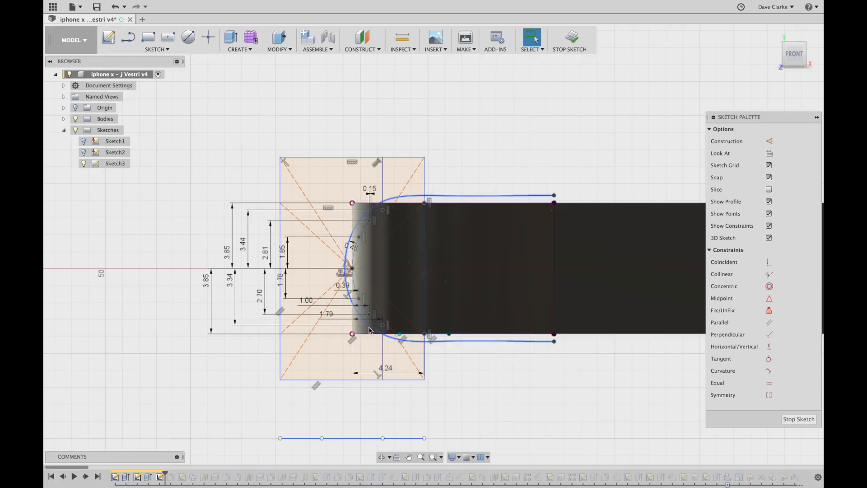
{"action": "scroll", "coordinate": [313, 295], "scroll_direction": "down", "scroll_amount": 2}
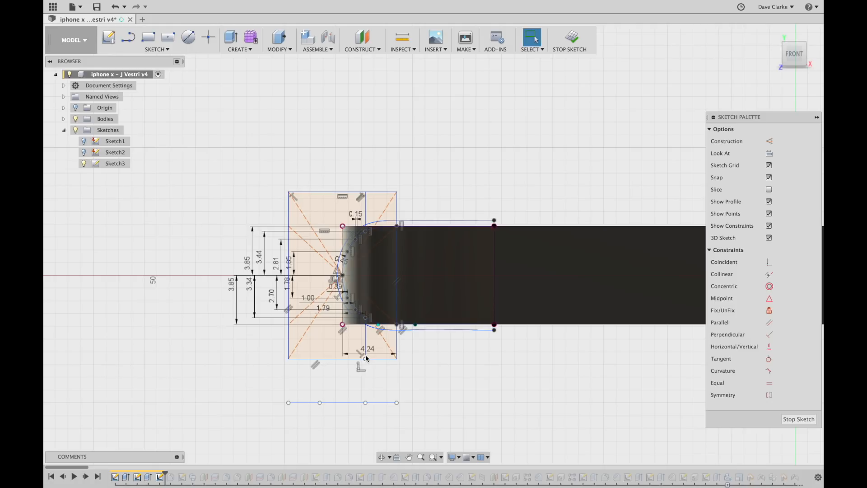
{"action": "left_click", "coordinate": [576, 45]}
{"action": "left_click_drag", "start_coordinate": [163, 473], "coordinate": [175, 474]}
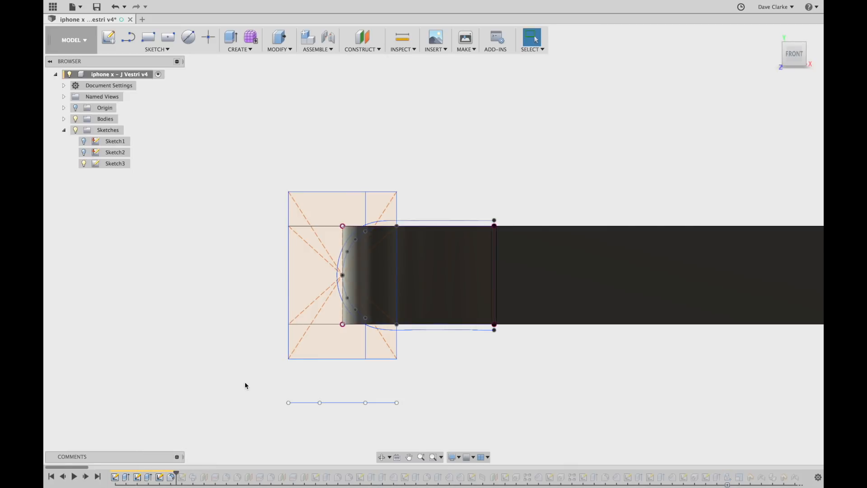
Orbit and pan to look along the phone's long side beside the Sketch3 profile.
{"action": "mouse_move", "coordinate": [258, 380]}
{"action": "middle_mouse_down", "text": "shift"}
{"action": "mouse_move", "coordinate": [260, 389]}
{"action": "mouse_move", "coordinate": [261, 377]}
{"action": "mouse_move", "coordinate": [275, 384]}
{"action": "middle_mouse_up", "text": "shift"}
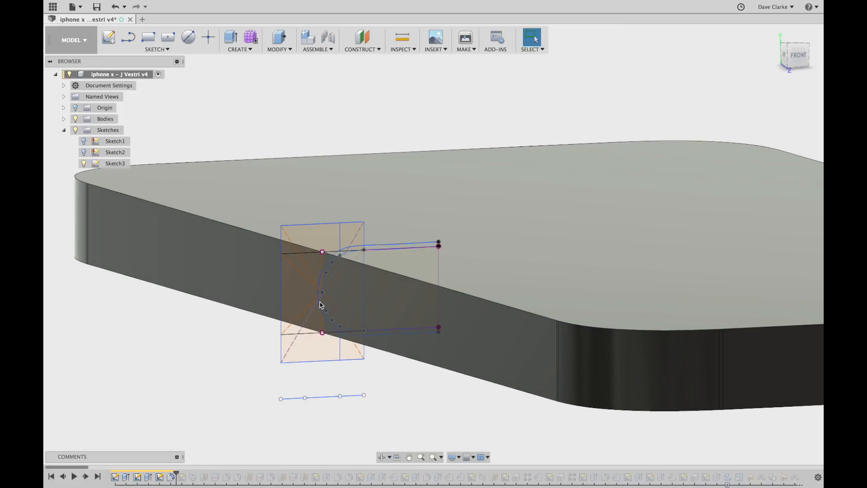
{"action": "middle_click_drag", "start_coordinate": [281, 361], "coordinate": [360, 369], "text": "shift"}
{"action": "middle_click_drag", "start_coordinate": [464, 384], "coordinate": [457, 340]}
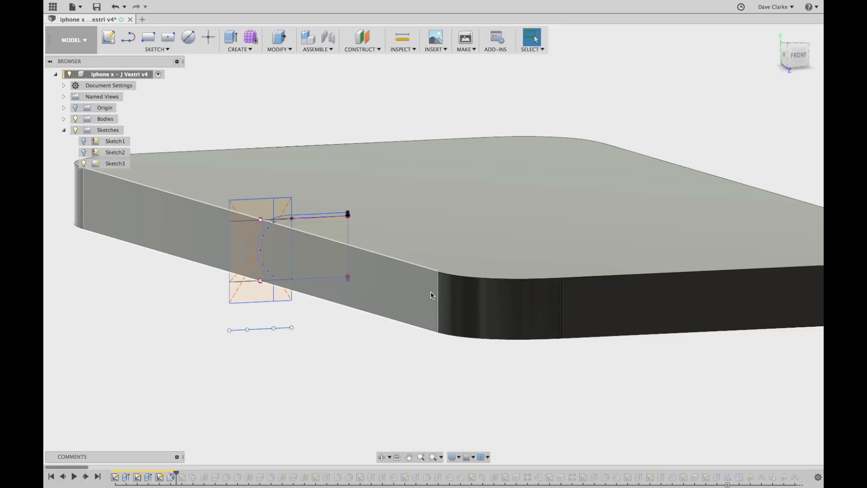
{"action": "scroll", "coordinate": [416, 342], "scroll_direction": "down", "scroll_amount": 1}
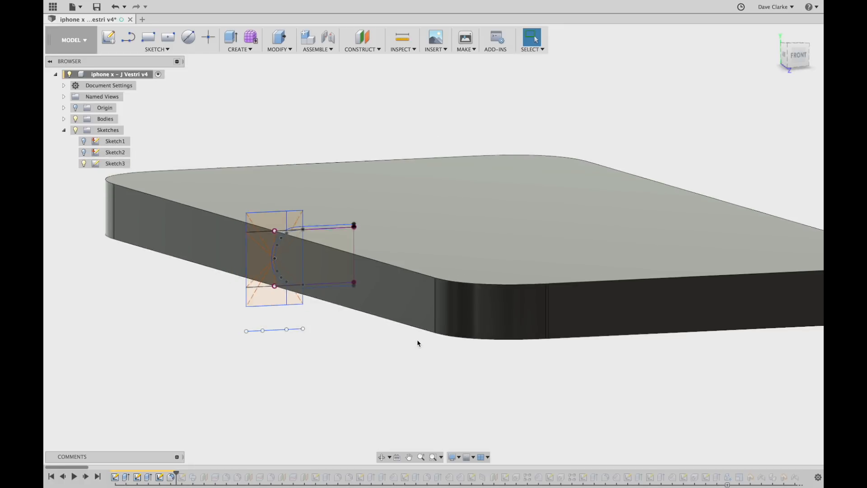
{"action": "scroll", "coordinate": [418, 344], "scroll_direction": "up", "scroll_amount": 5}
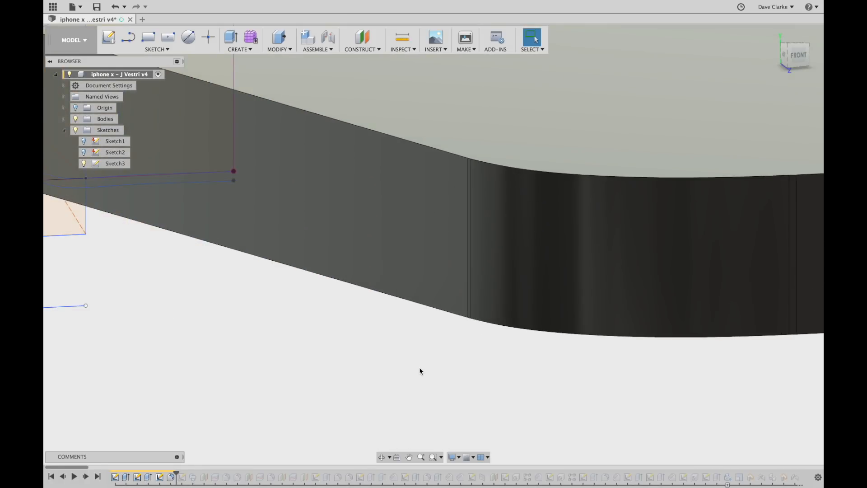
{"action": "middle_click_drag", "start_coordinate": [418, 368], "coordinate": [455, 290], "text": "shift"}
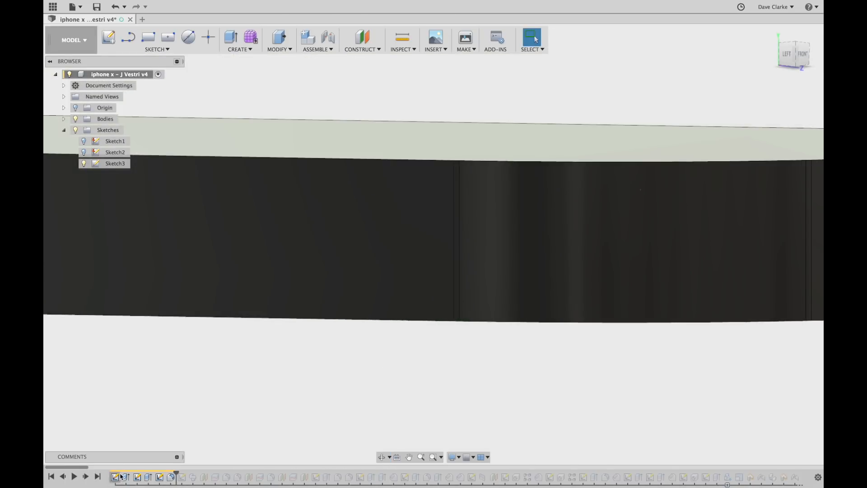
Confirm the 8.00 mm fillet on eight edges, then advance the history to Sketch5.
{"action": "left_click", "coordinate": [172, 477]}
{"action": "double_click", "coordinate": [172, 477]}
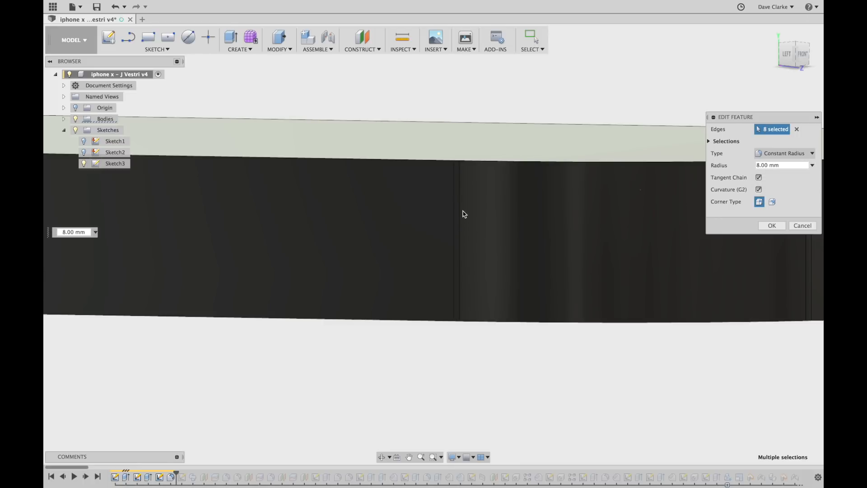
{"action": "left_click", "coordinate": [772, 226]}
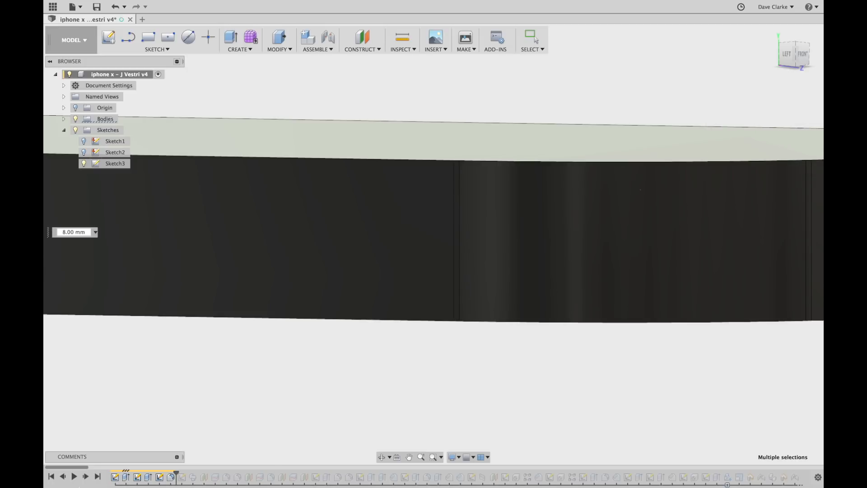
{"action": "left_click_drag", "start_coordinate": [174, 473], "coordinate": [187, 473]}
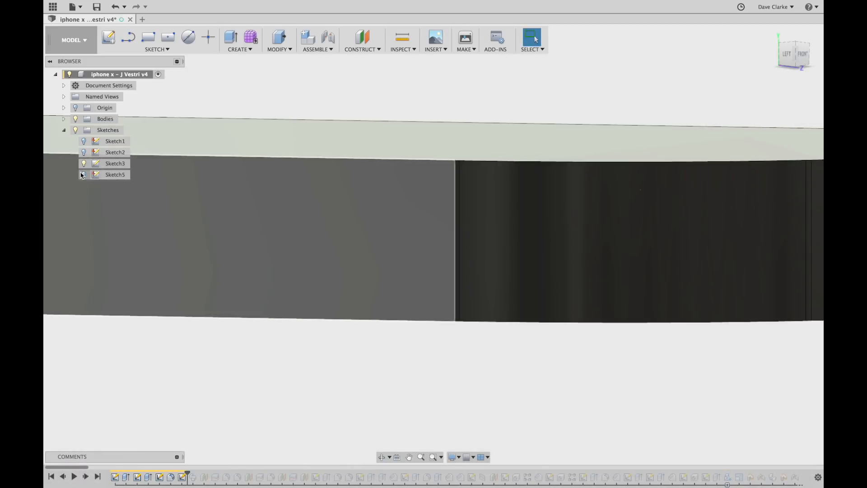
Show Sketch5 and view its path around the body from an angled top view.
{"action": "left_click", "coordinate": [83, 174]}
{"action": "scroll", "coordinate": [262, 261], "scroll_direction": "down", "scroll_amount": 5}
{"action": "middle_click_drag", "start_coordinate": [367, 360], "coordinate": [425, 310], "text": "shift"}
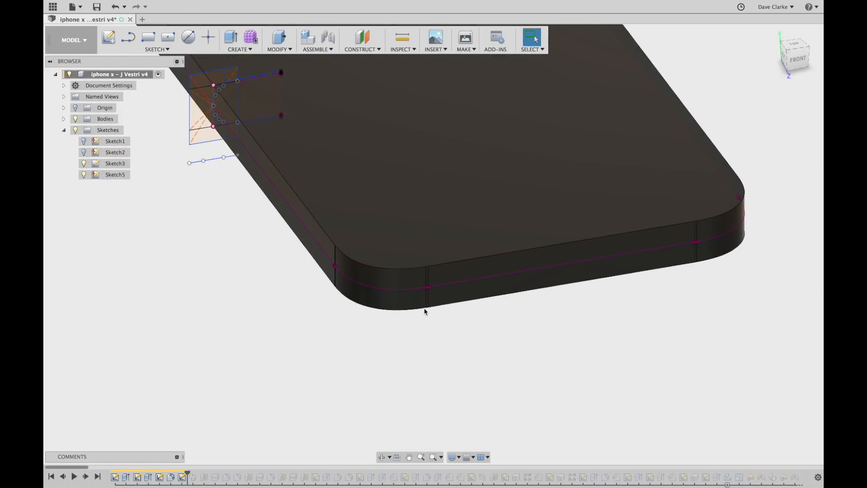
{"action": "scroll", "coordinate": [424, 311], "scroll_direction": "up", "scroll_amount": 5}
{"action": "scroll", "coordinate": [459, 313], "scroll_direction": "down", "scroll_amount": 3}
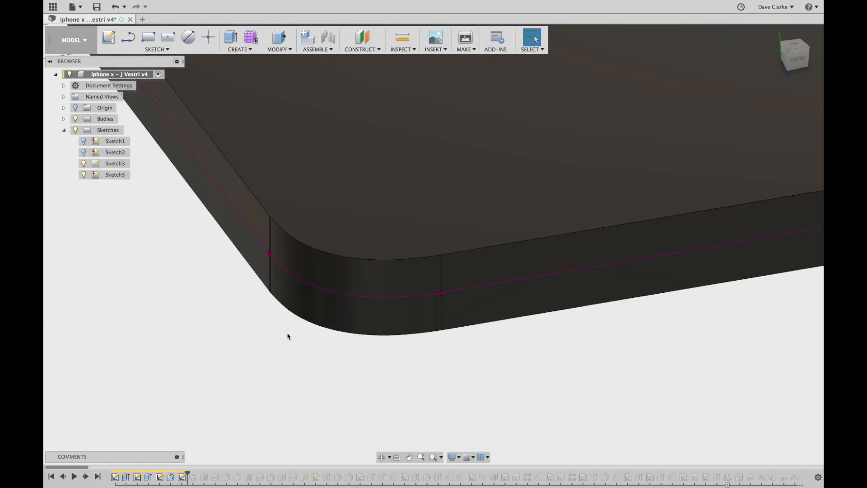
{"action": "scroll", "coordinate": [280, 335], "scroll_direction": "down", "scroll_amount": 3}
{"action": "scroll", "coordinate": [294, 377], "scroll_direction": "up", "scroll_amount": 1}
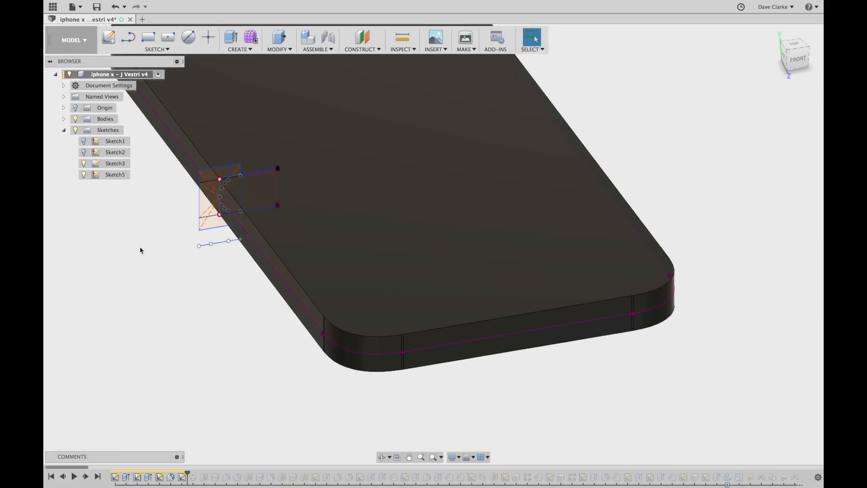
Open Sketch5, check the path, finish it, and step the history to Sweep2.
{"action": "double_click", "coordinate": [115, 174]}
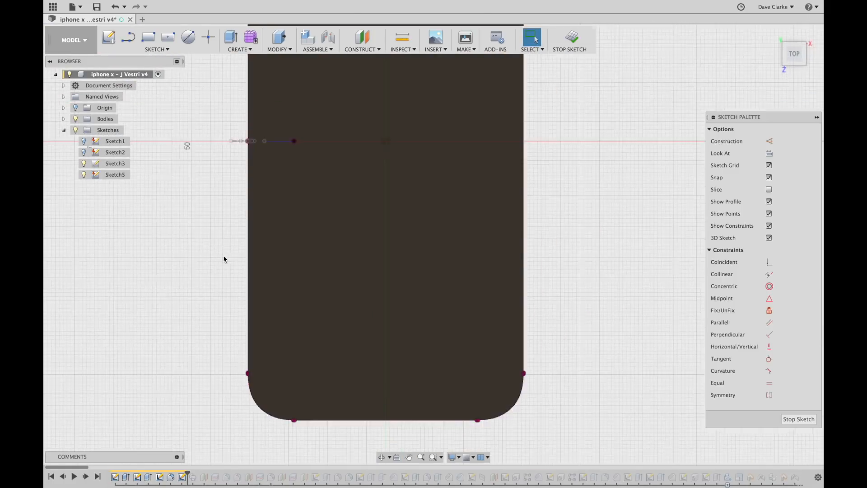
{"action": "middle_click_drag", "start_coordinate": [228, 252], "coordinate": [231, 218], "text": "shift"}
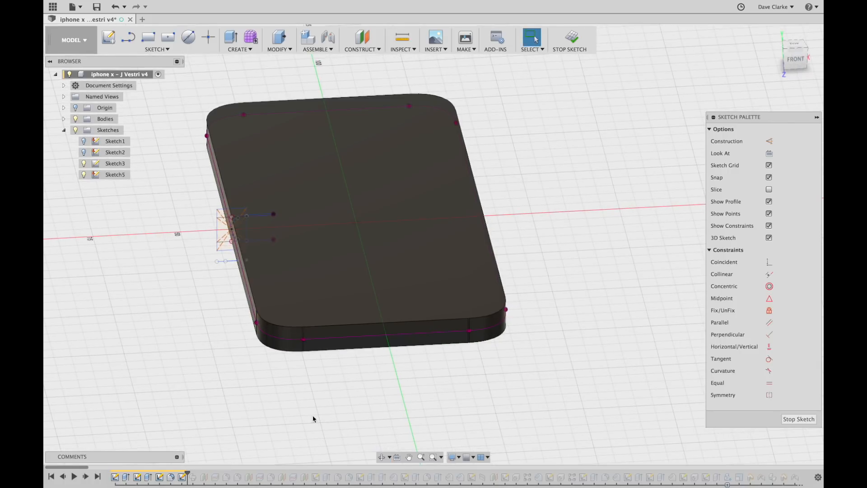
{"action": "scroll", "coordinate": [303, 341], "scroll_direction": "up", "scroll_amount": 5}
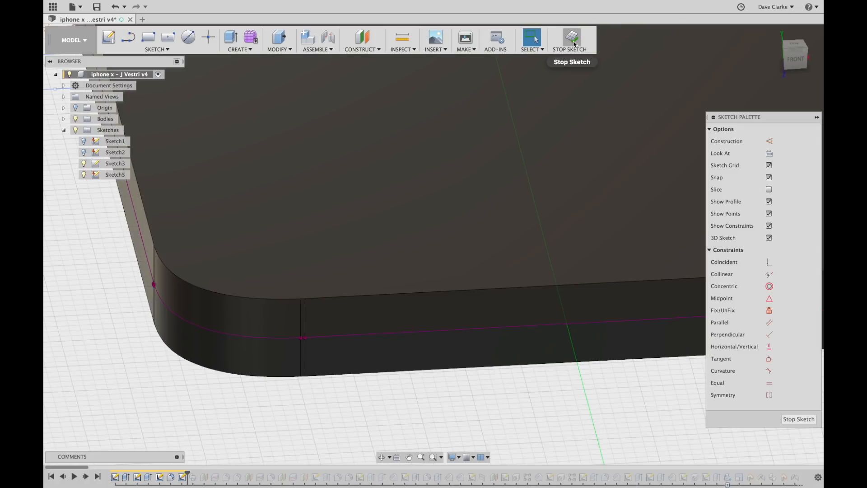
{"action": "left_click", "coordinate": [573, 41]}
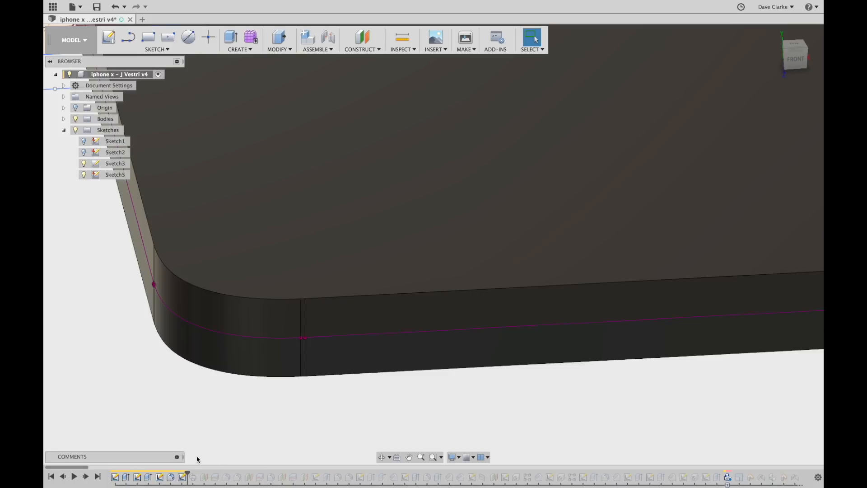
{"action": "left_click", "coordinate": [87, 478]}
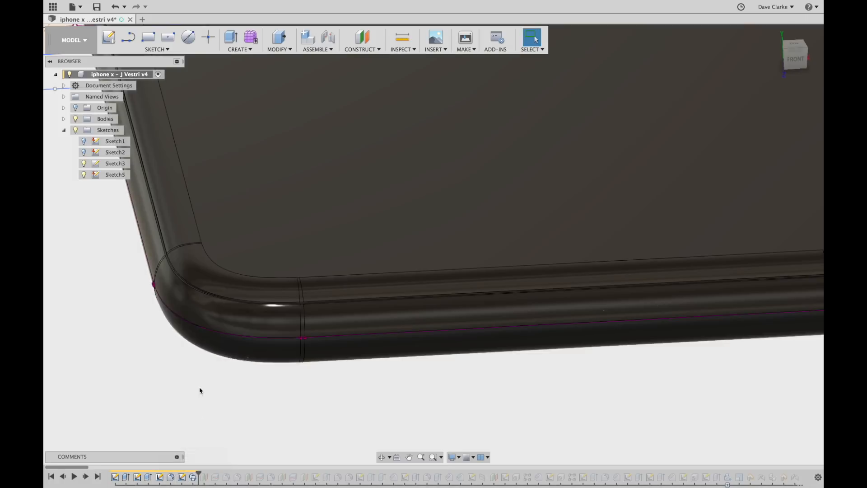
Orbit the phone round to a front, edge-on view of the swept band.
{"action": "scroll", "coordinate": [192, 302], "scroll_direction": "up", "scroll_amount": 2}
{"action": "scroll", "coordinate": [194, 304], "scroll_direction": "down", "scroll_amount": 5}
{"action": "middle_click_drag", "start_coordinate": [217, 326], "coordinate": [170, 241], "text": "shift"}
{"action": "scroll", "coordinate": [162, 242], "scroll_direction": "up", "scroll_amount": 3}
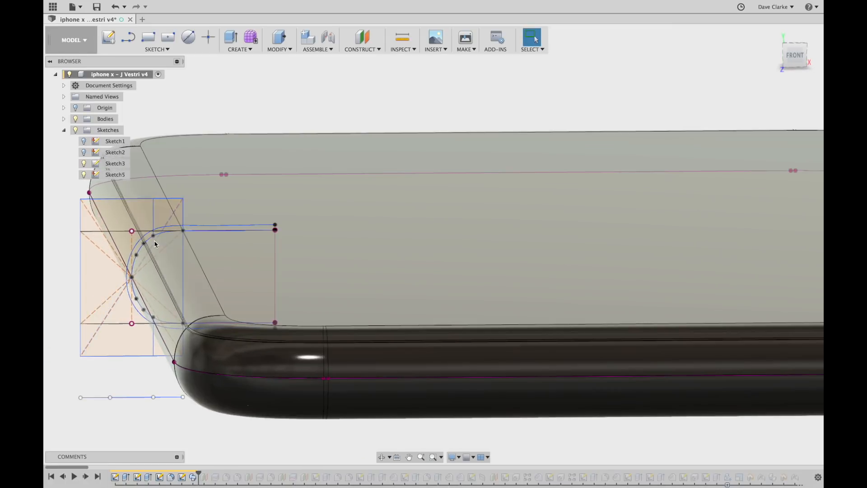
{"action": "scroll", "coordinate": [164, 248], "scroll_direction": "up", "scroll_amount": 2}
{"action": "scroll", "coordinate": [163, 257], "scroll_direction": "down", "scroll_amount": 1}
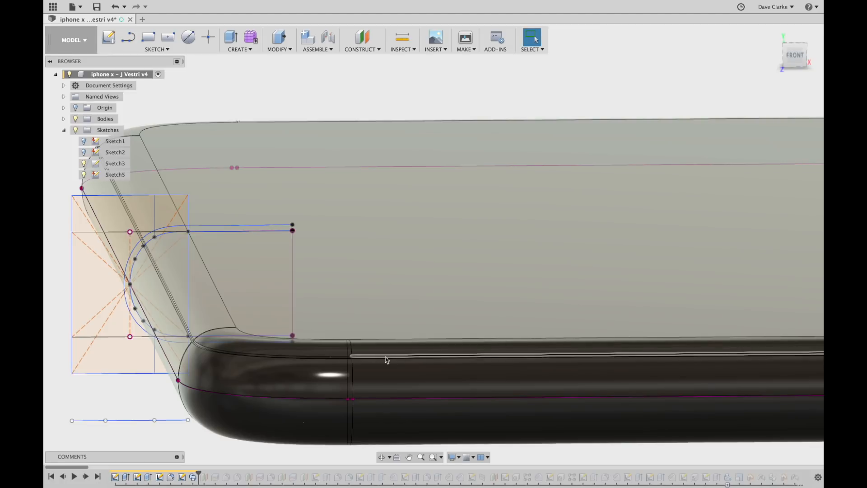
{"action": "scroll", "coordinate": [291, 333], "scroll_direction": "down", "scroll_amount": 3}
{"action": "mouse_move", "coordinate": [293, 337]}
{"action": "middle_mouse_down", "text": "shift"}
{"action": "mouse_move", "coordinate": [286, 320]}
{"action": "mouse_move", "coordinate": [244, 307]}
{"action": "mouse_move", "coordinate": [272, 337]}
{"action": "middle_mouse_up", "text": "shift"}
Hide Sketch3 and Sketch5 and orbit to inspect the top face and sides.
{"action": "left_click", "coordinate": [84, 163]}
{"action": "left_click", "coordinate": [84, 175]}
{"action": "middle_click_drag", "start_coordinate": [151, 209], "coordinate": [285, 269], "text": "shift"}
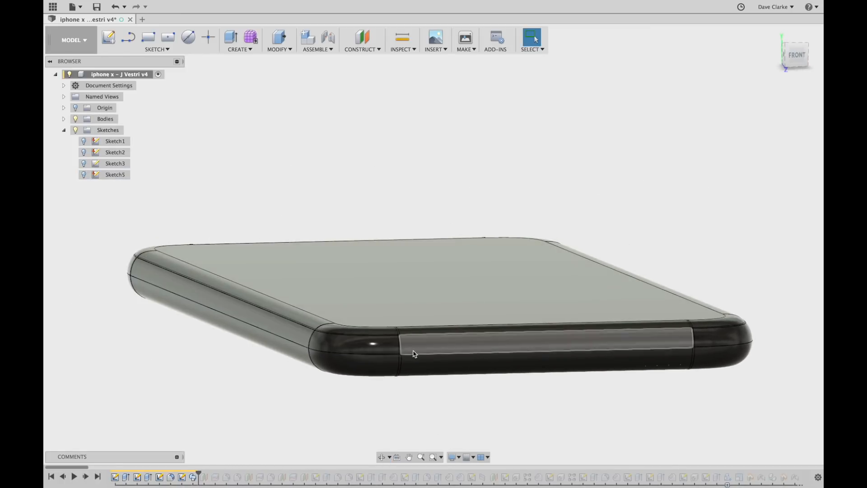
{"action": "left_click_drag", "start_coordinate": [502, 289], "coordinate": [432, 350], "text": "shift"}
{"action": "middle_click_drag", "start_coordinate": [432, 351], "coordinate": [426, 313], "text": "shift"}
{"action": "scroll", "coordinate": [391, 220], "scroll_direction": "up", "scroll_amount": 4}
{"action": "scroll", "coordinate": [392, 228], "scroll_direction": "down", "scroll_amount": 10}
{"action": "middle_click_drag", "start_coordinate": [368, 248], "coordinate": [276, 337], "text": "shift"}
Snap to the FRONT view, centre the phone's end, and roll the history back before Sweep2.
{"action": "middle_click_drag", "start_coordinate": [225, 388], "coordinate": [289, 304], "text": "shift"}
{"action": "scroll", "coordinate": [316, 311], "scroll_direction": "up", "scroll_amount": 6}
{"action": "middle_click_drag", "start_coordinate": [294, 345], "coordinate": [289, 325], "text": "shift"}
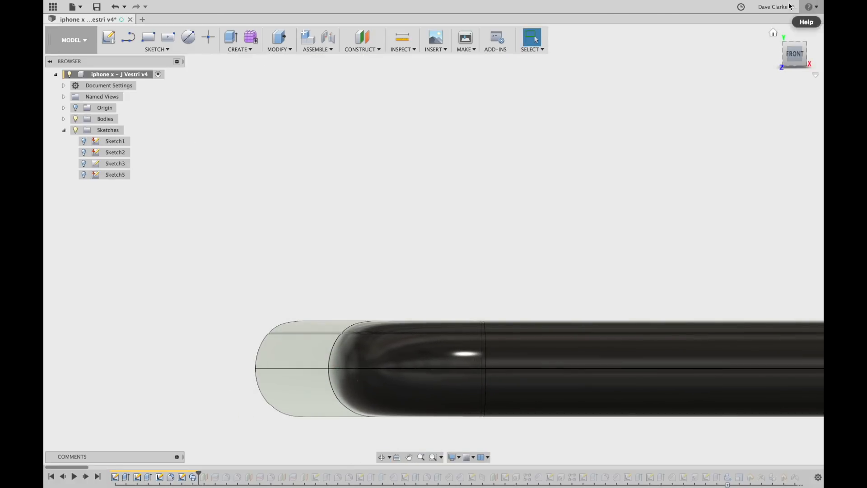
{"action": "left_click", "coordinate": [794, 54]}
{"action": "scroll", "coordinate": [326, 337], "scroll_direction": "up", "scroll_amount": 5}
{"action": "scroll", "coordinate": [328, 334], "scroll_direction": "up", "scroll_amount": 4}
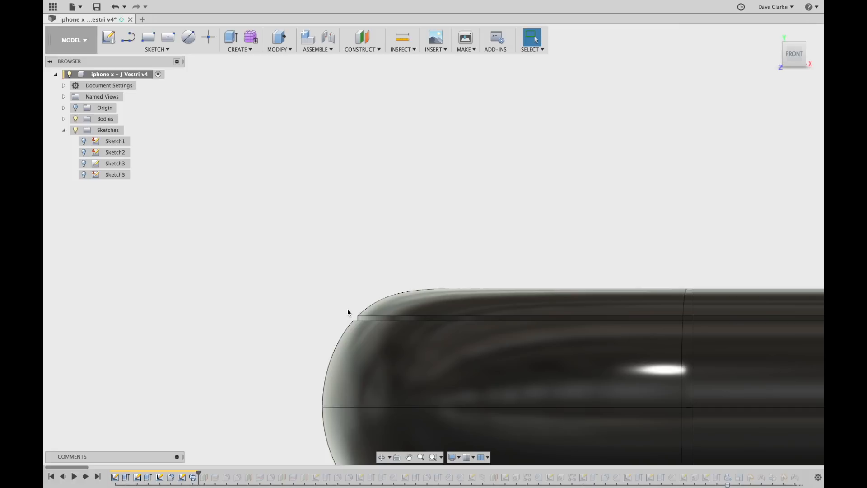
{"action": "middle_click_drag", "start_coordinate": [401, 314], "coordinate": [329, 207]}
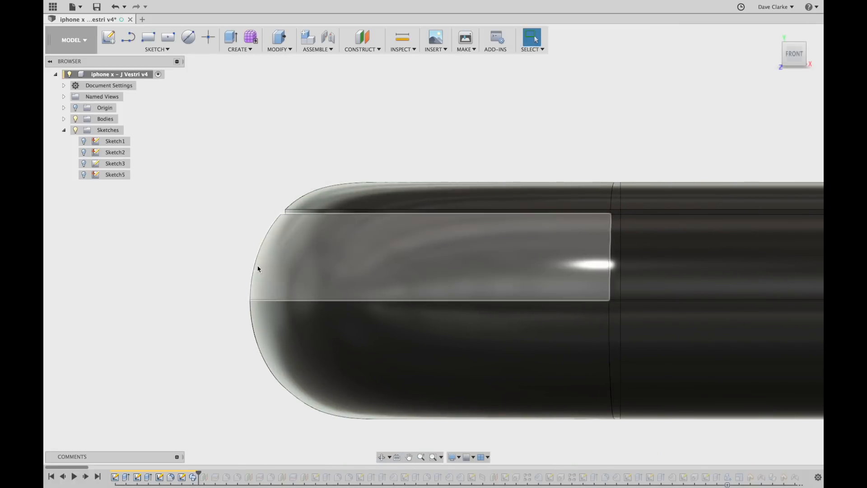
{"action": "left_click_drag", "start_coordinate": [198, 475], "coordinate": [194, 483]}
Confirm Sweep2 as a single-path Cut at distance 1.00 over 11 profiles, then view the grooved rim.
{"action": "double_click", "coordinate": [194, 480]}
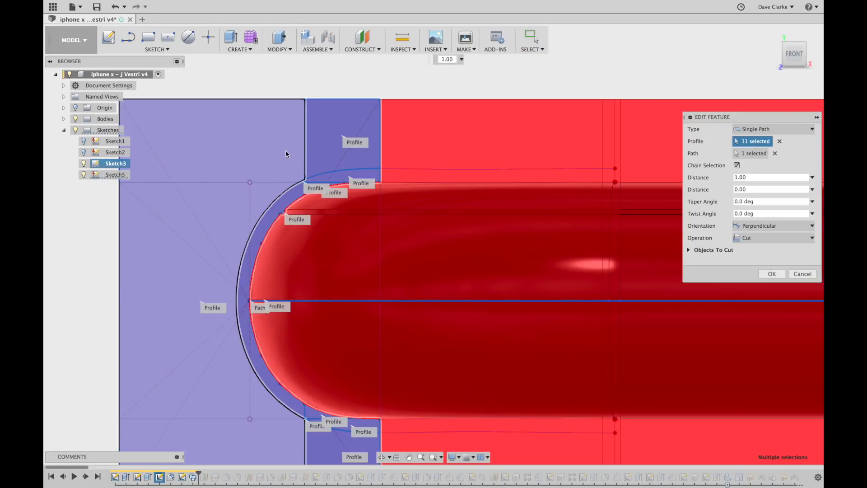
{"action": "scroll", "coordinate": [454, 219], "scroll_direction": "up", "scroll_amount": 4}
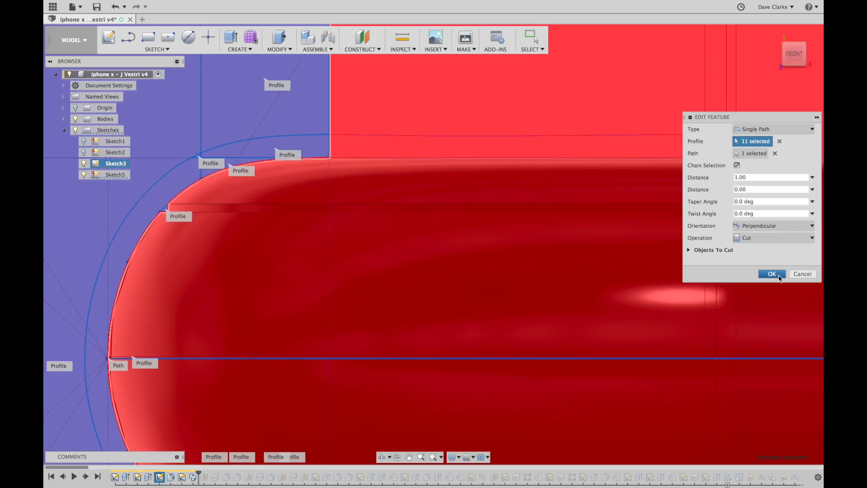
{"action": "left_click", "coordinate": [779, 277]}
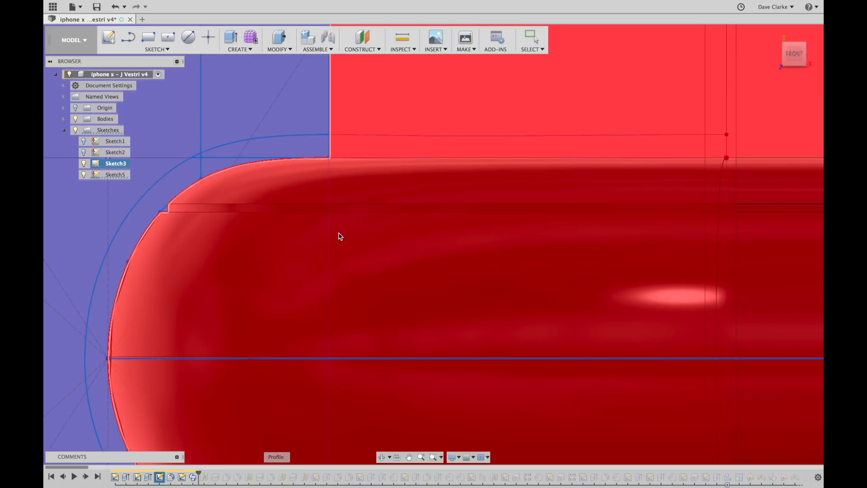
{"action": "scroll", "coordinate": [341, 236], "scroll_direction": "down", "scroll_amount": 6}
{"action": "middle_click_drag", "start_coordinate": [333, 219], "coordinate": [373, 269], "text": "shift"}
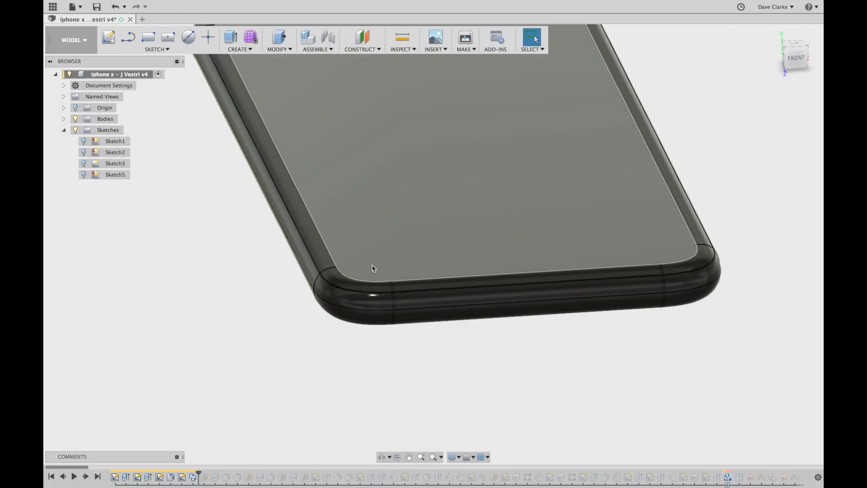
Roll the history forward to add Plane1, select it under Construction, then advance one more feature.
{"action": "scroll", "coordinate": [373, 268], "scroll_direction": "down", "scroll_amount": 8}
{"action": "middle_click_drag", "start_coordinate": [422, 310], "coordinate": [459, 269], "text": "shift"}
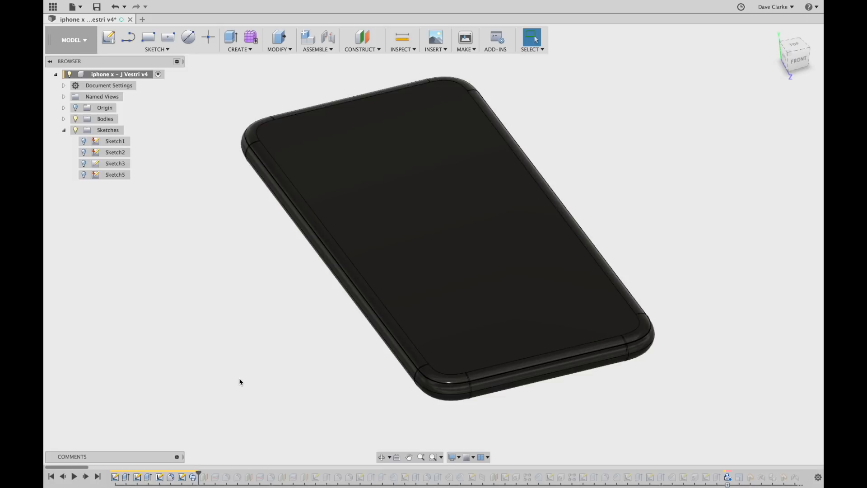
{"action": "left_click", "coordinate": [86, 477]}
{"action": "left_click", "coordinate": [64, 186]}
{"action": "left_click", "coordinate": [114, 197]}
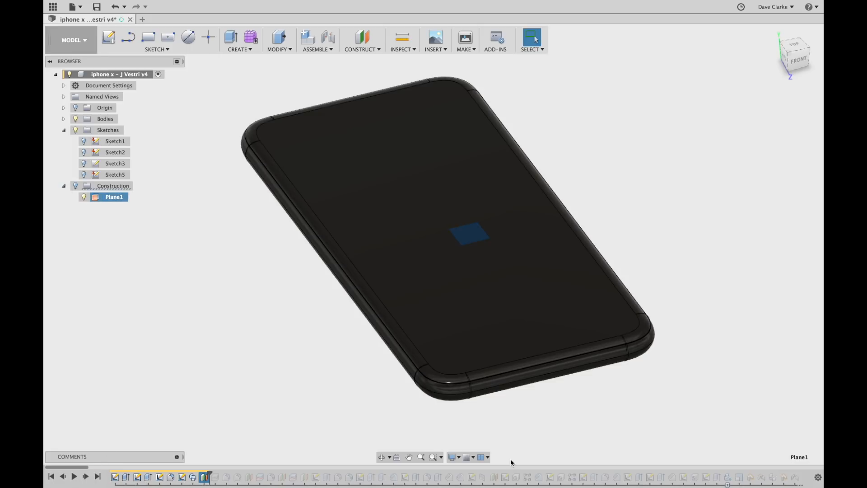
{"action": "mouse_move", "coordinate": [402, 425]}
{"action": "middle_mouse_down", "text": "shift"}
{"action": "mouse_move", "coordinate": [403, 408]}
{"action": "mouse_move", "coordinate": [393, 412]}
{"action": "middle_mouse_up", "text": "shift"}
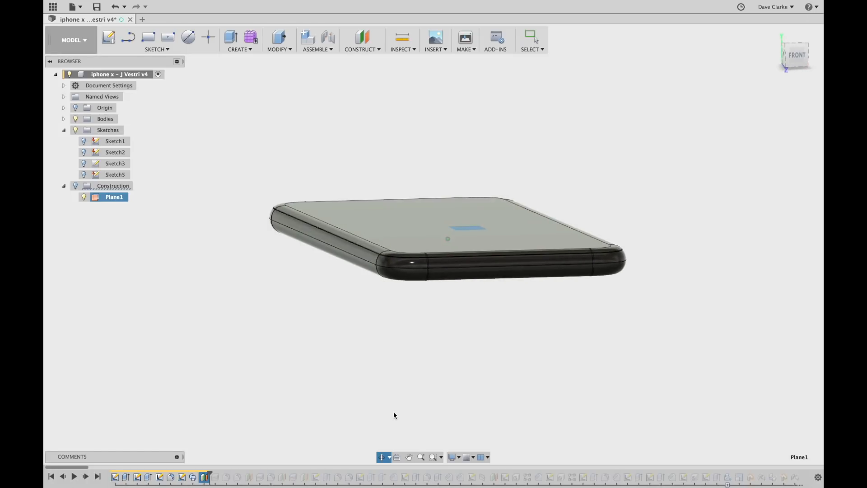
{"action": "left_click", "coordinate": [86, 477]}
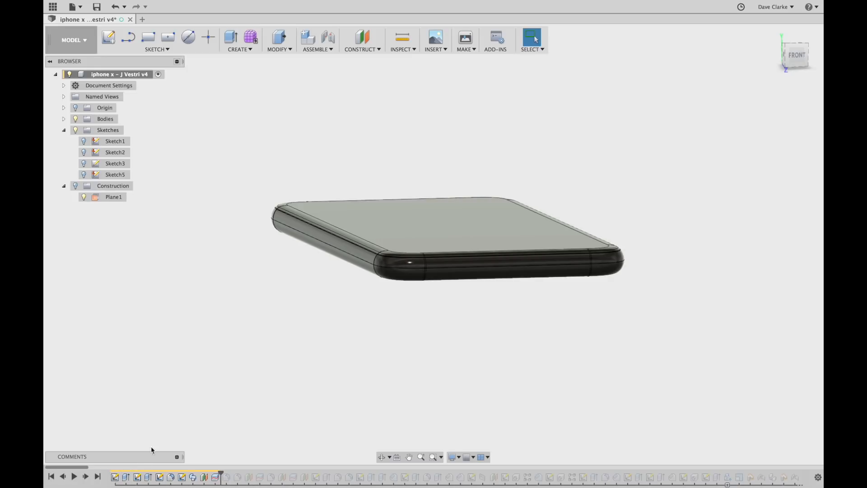
Highlight Split1, inspect the phone corner up close, then switch to the front view.
{"action": "left_click", "coordinate": [215, 478]}
{"action": "mouse_move", "coordinate": [276, 354]}
{"action": "middle_mouse_down", "text": "shift"}
{"action": "mouse_move", "coordinate": [277, 372]}
{"action": "mouse_move", "coordinate": [281, 356]}
{"action": "middle_mouse_up", "text": "shift"}
{"action": "scroll", "coordinate": [384, 312], "scroll_direction": "up", "scroll_amount": 8}
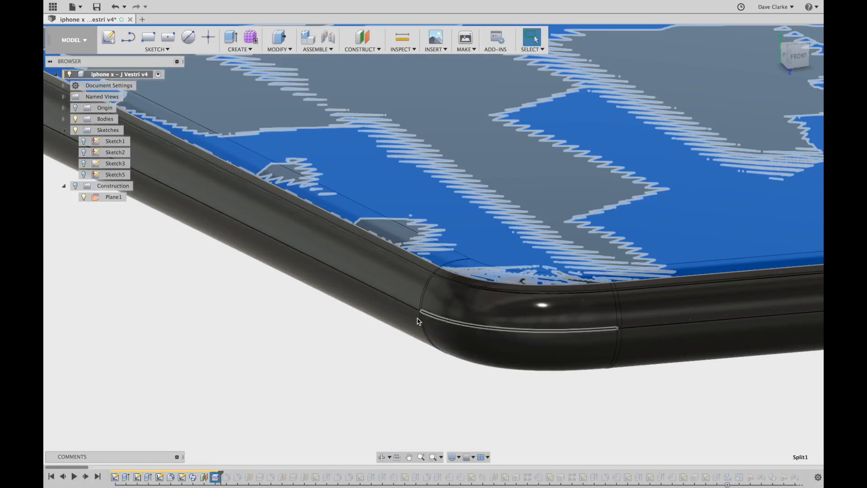
{"action": "left_click", "coordinate": [234, 328]}
{"action": "scroll", "coordinate": [234, 328], "scroll_direction": "down", "scroll_amount": 8}
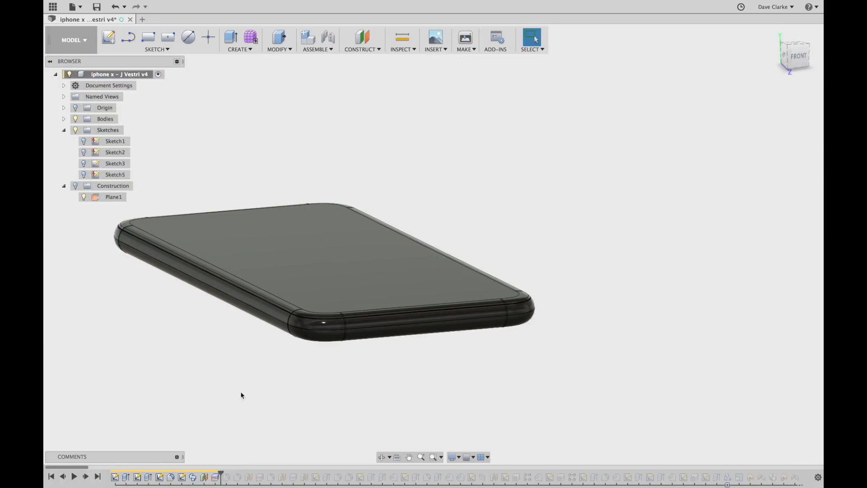
{"action": "left_click", "coordinate": [802, 57]}
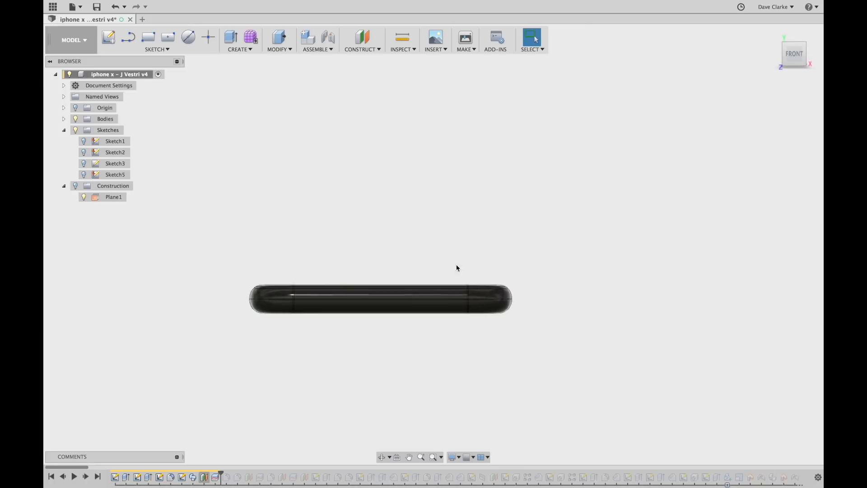
{"action": "scroll", "coordinate": [268, 277], "scroll_direction": "up", "scroll_amount": 6}
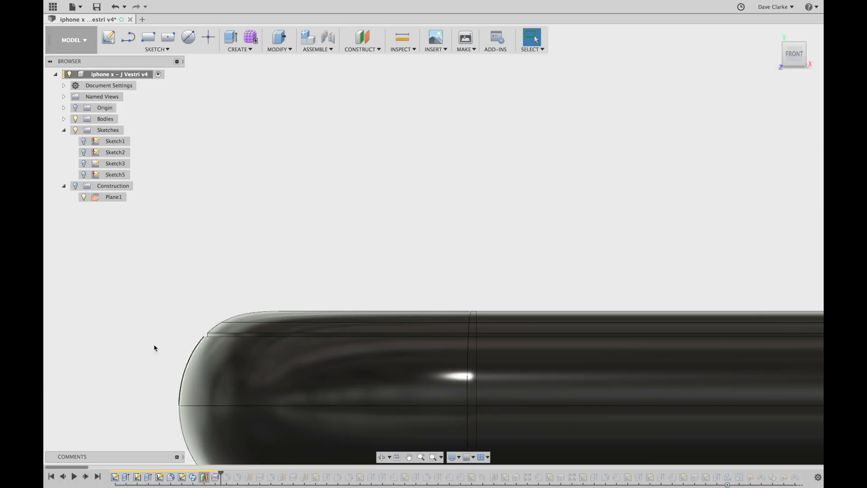
List the back and Top Glass bodies in the Browser and view the glass from above.
{"action": "left_click", "coordinate": [63, 119]}
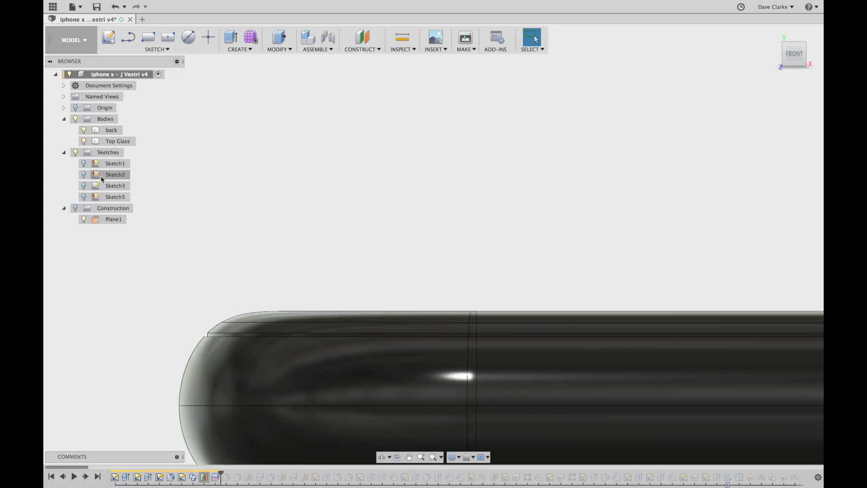
{"action": "scroll", "coordinate": [190, 185], "scroll_direction": "down", "scroll_amount": 3}
{"action": "middle_click_drag", "start_coordinate": [192, 180], "coordinate": [197, 185], "text": "shift"}
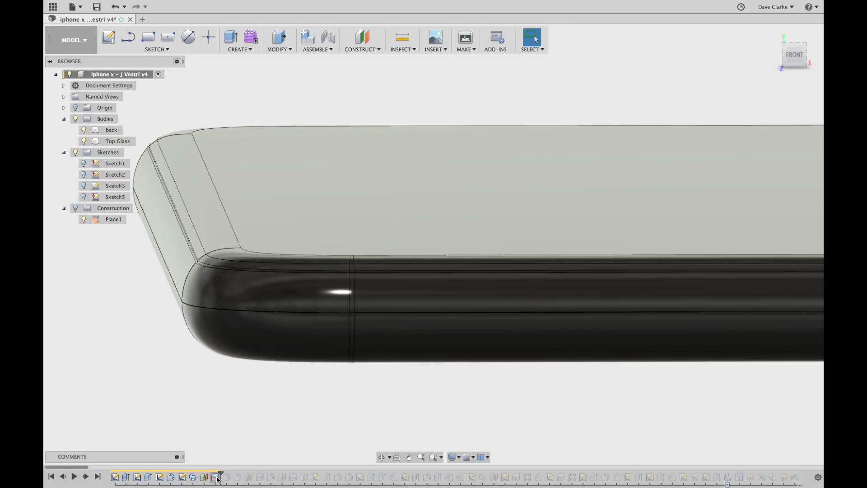
Reconfirm the Split feature with Plane1 as splitting tool, then highlight the back body.
{"action": "double_click", "coordinate": [217, 478]}
{"action": "scroll", "coordinate": [542, 257], "scroll_direction": "down", "scroll_amount": 3}
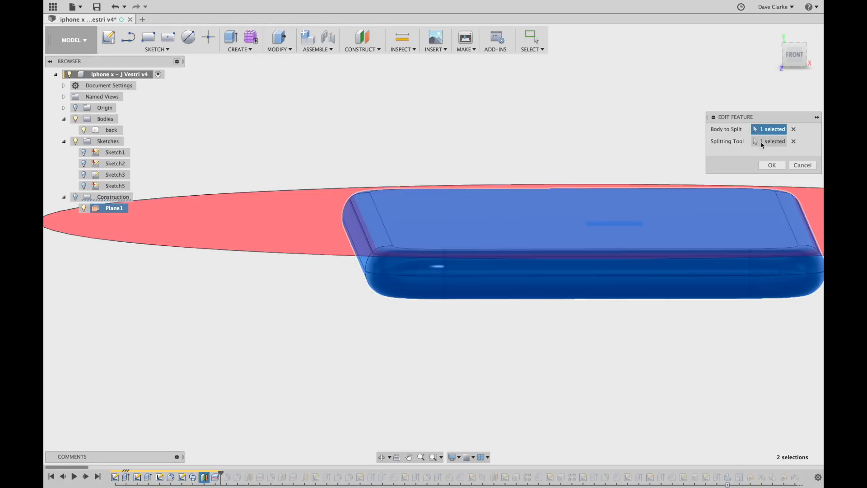
{"action": "left_click", "coordinate": [772, 165]}
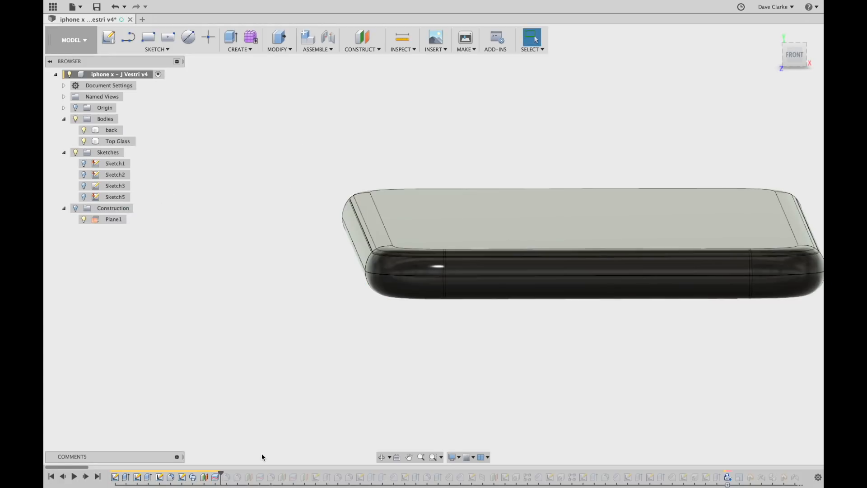
{"action": "left_click", "coordinate": [112, 131]}
Check the Top Glass body, replay the next feature, and zoom into the phone's left end.
{"action": "left_click", "coordinate": [111, 142]}
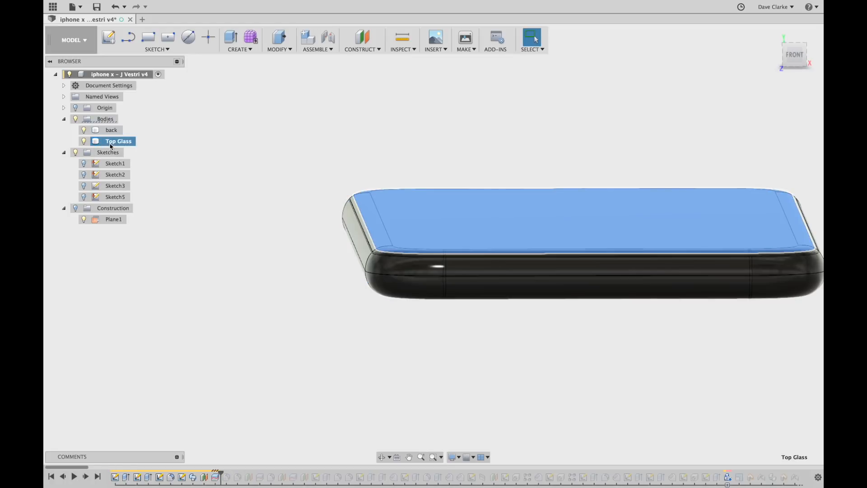
{"action": "left_click", "coordinate": [169, 352]}
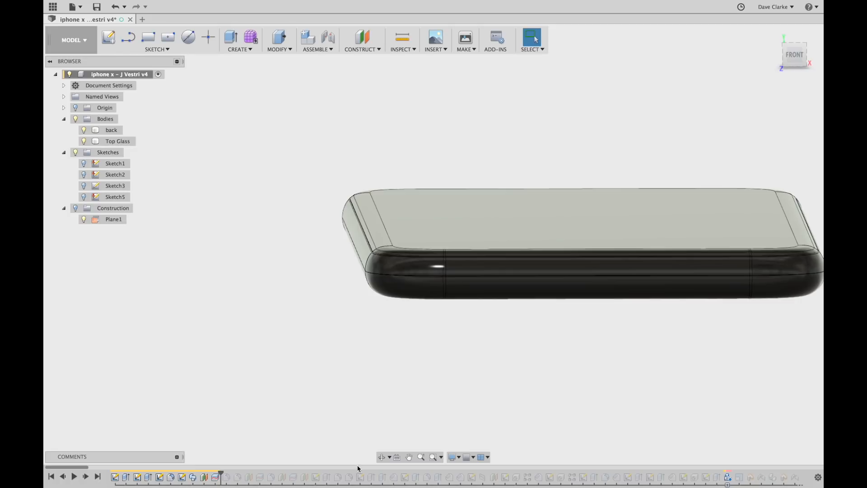
{"action": "left_click", "coordinate": [795, 61]}
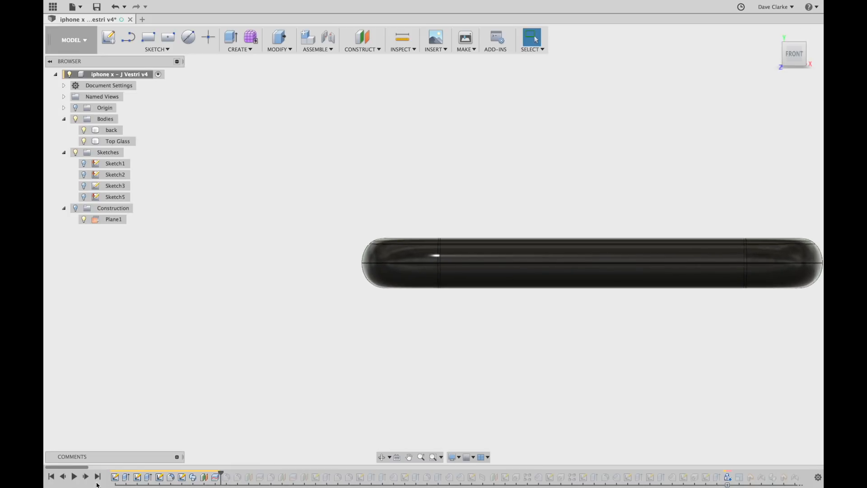
{"action": "left_click", "coordinate": [87, 478]}
{"action": "scroll", "coordinate": [357, 271], "scroll_direction": "up", "scroll_amount": 5}
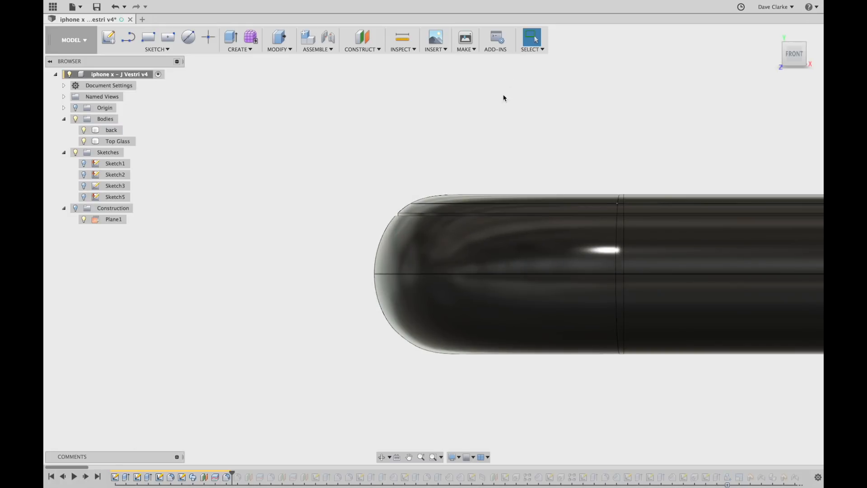
{"action": "scroll", "coordinate": [451, 255], "scroll_direction": "up", "scroll_amount": 6}
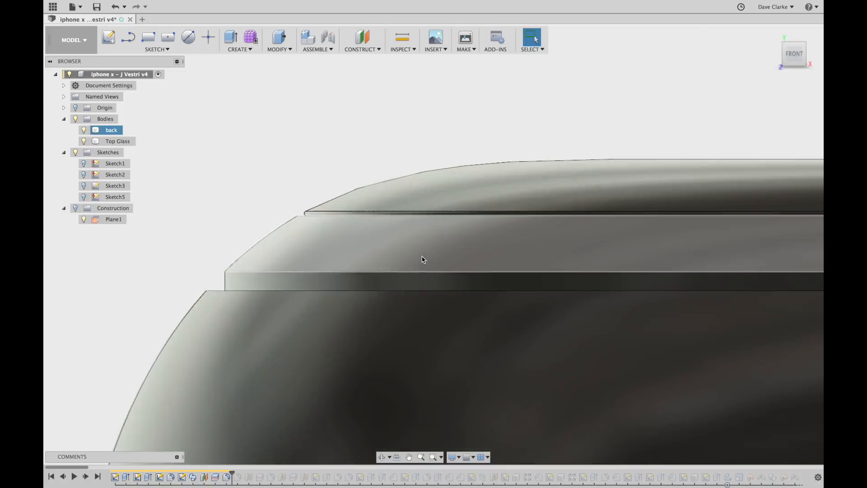
{"action": "scroll", "coordinate": [423, 259], "scroll_direction": "up", "scroll_amount": 1}
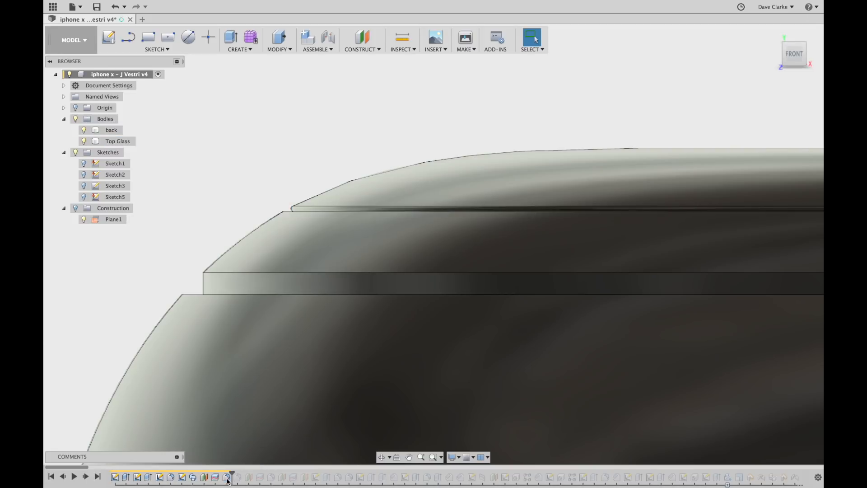
Confirm the top-glass edge fillet at 0.02 mm constant radius.
{"action": "double_click", "coordinate": [227, 479]}
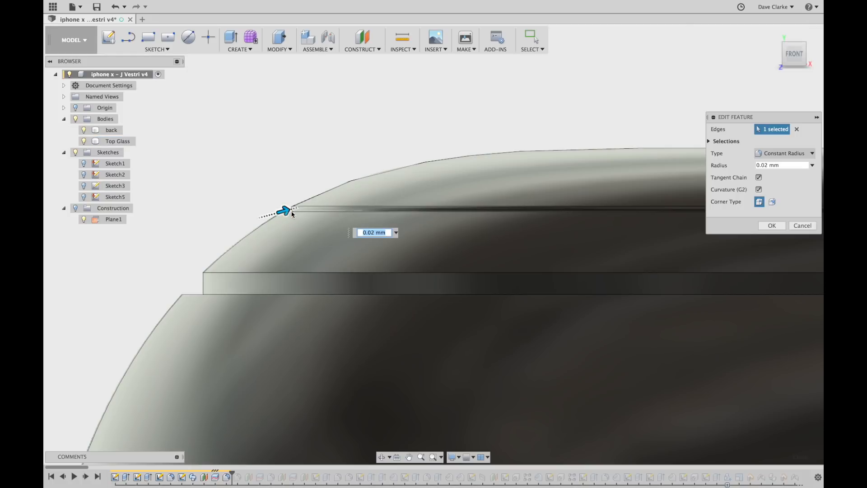
{"action": "left_click", "coordinate": [773, 226]}
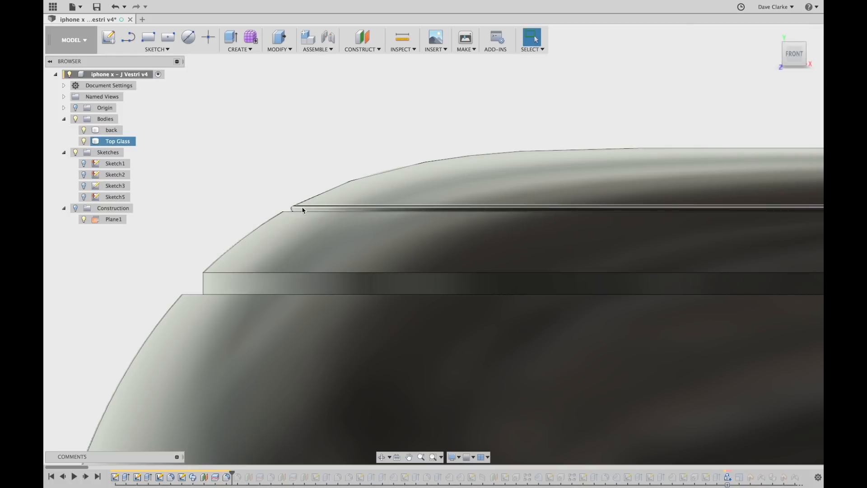
{"action": "scroll", "coordinate": [293, 207], "scroll_direction": "down", "scroll_amount": 6}
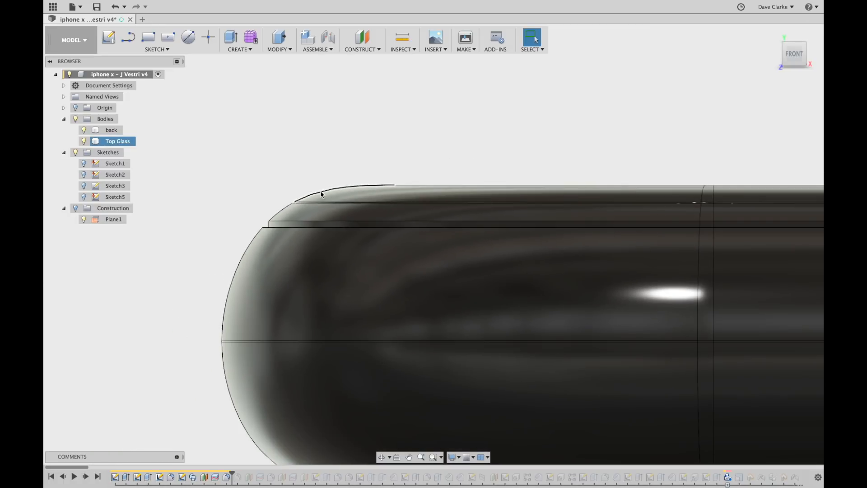
Zoom and orbit around the phone corner to view more of the top face.
{"action": "scroll", "coordinate": [310, 196], "scroll_direction": "up", "scroll_amount": 5}
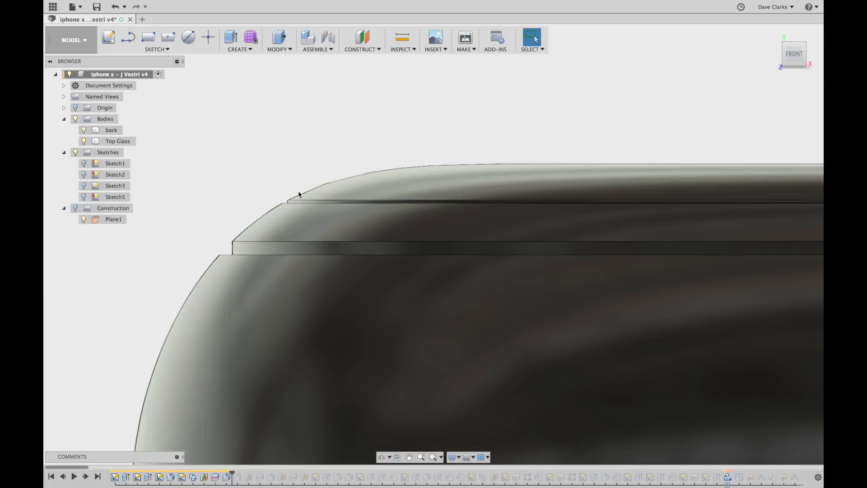
{"action": "scroll", "coordinate": [301, 195], "scroll_direction": "up", "scroll_amount": 4}
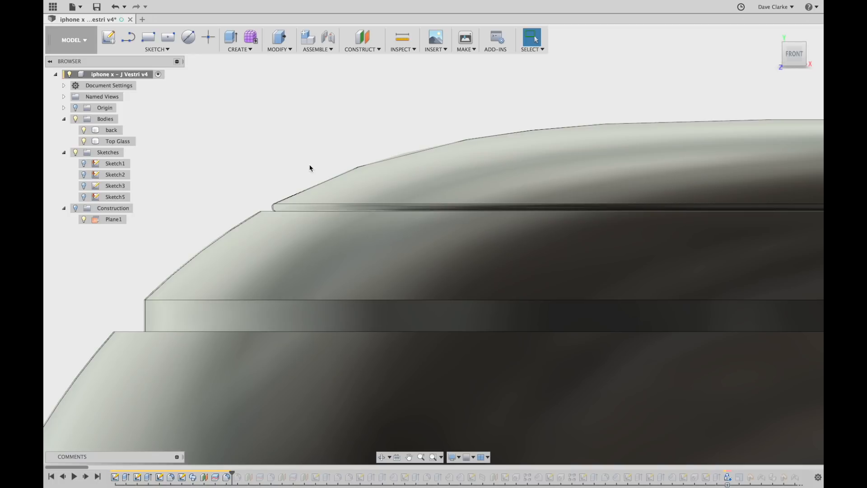
{"action": "scroll", "coordinate": [310, 169], "scroll_direction": "down", "scroll_amount": 3}
{"action": "scroll", "coordinate": [310, 187], "scroll_direction": "down", "scroll_amount": 2}
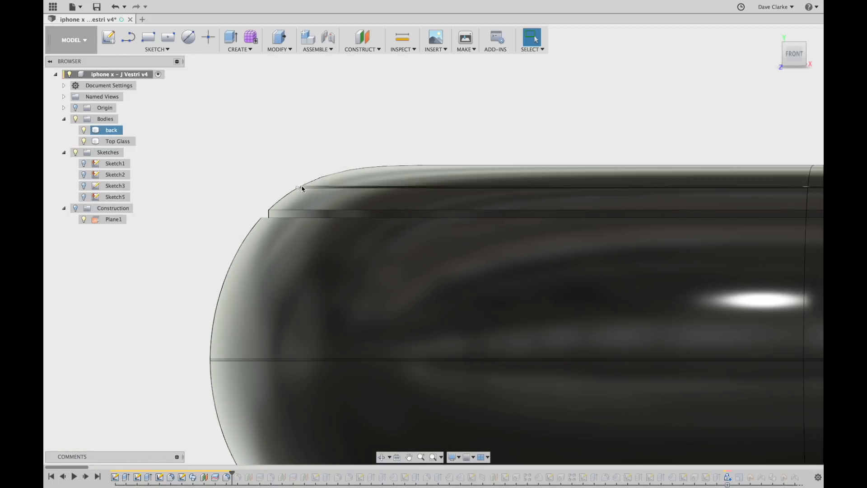
{"action": "scroll", "coordinate": [327, 188], "scroll_direction": "down", "scroll_amount": 2}
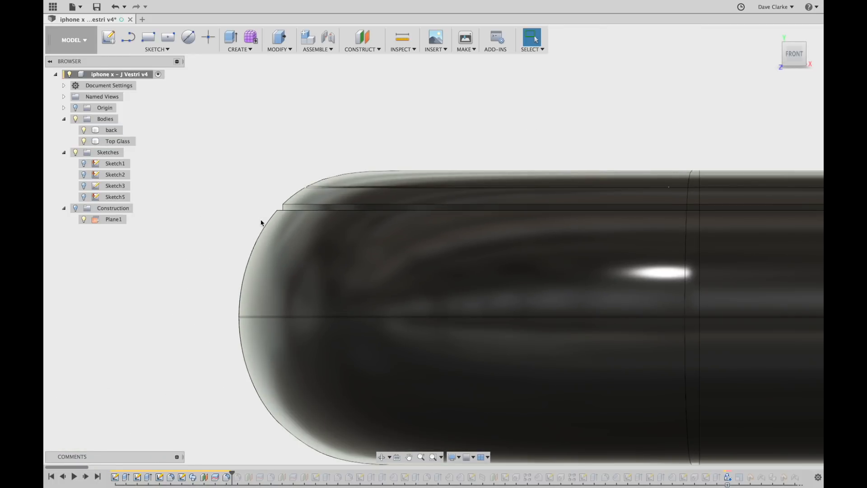
{"action": "middle_click_drag", "start_coordinate": [243, 220], "coordinate": [250, 223], "text": "shift"}
{"action": "scroll", "coordinate": [270, 212], "scroll_direction": "down", "scroll_amount": 1}
{"action": "scroll", "coordinate": [289, 190], "scroll_direction": "up", "scroll_amount": 3}
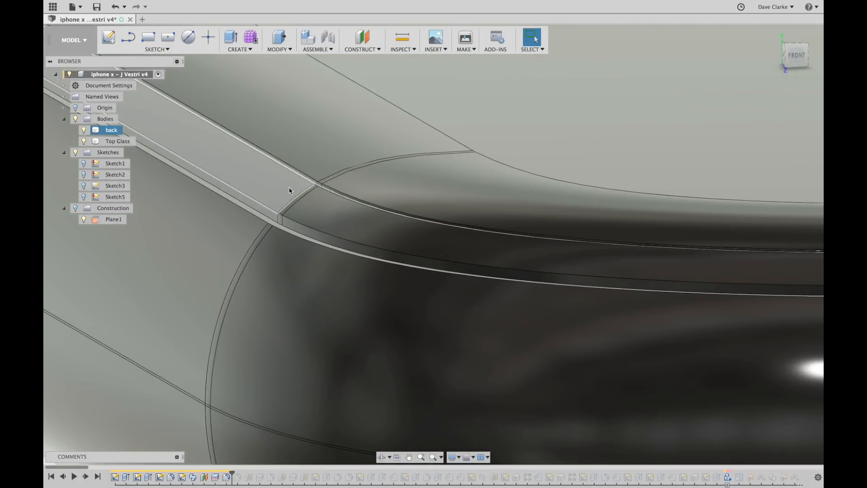
{"action": "scroll", "coordinate": [314, 195], "scroll_direction": "down", "scroll_amount": 3}
{"action": "scroll", "coordinate": [314, 197], "scroll_direction": "down", "scroll_amount": 5}
{"action": "middle_click_drag", "start_coordinate": [436, 330], "coordinate": [435, 336], "text": "shift"}
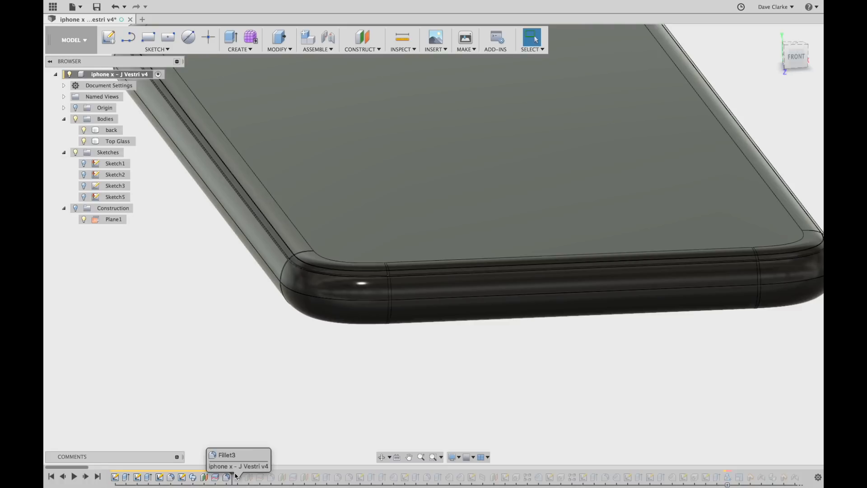
Roll the history past Plane2 and bring up Fillet3's 0.05 mm constant-radius settings.
{"action": "left_click_drag", "start_coordinate": [232, 473], "coordinate": [244, 474]}
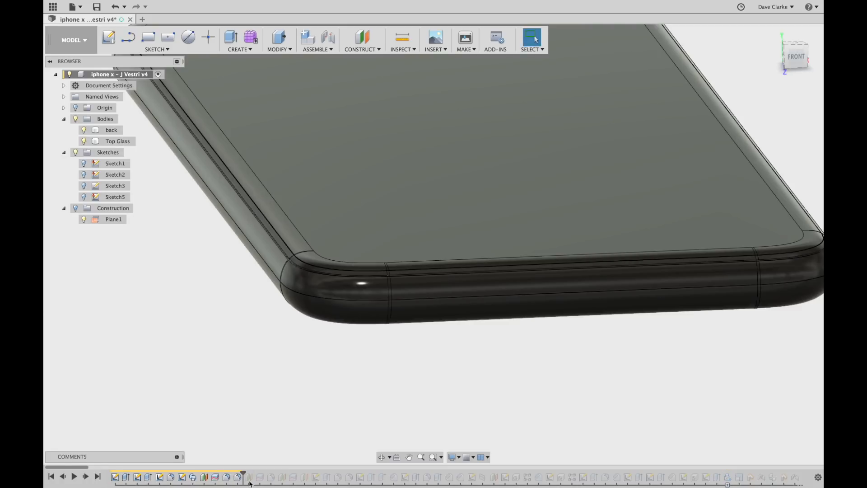
{"action": "middle_click_drag", "start_coordinate": [295, 424], "coordinate": [315, 383], "text": "shift"}
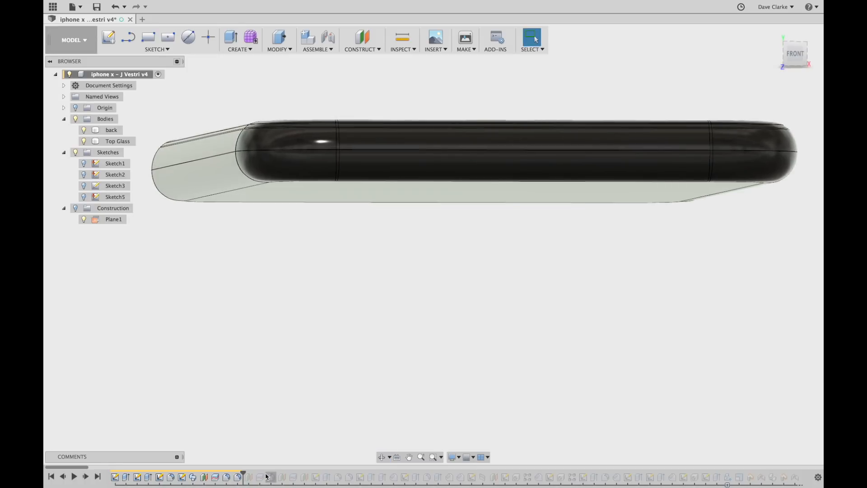
{"action": "left_click", "coordinate": [238, 477]}
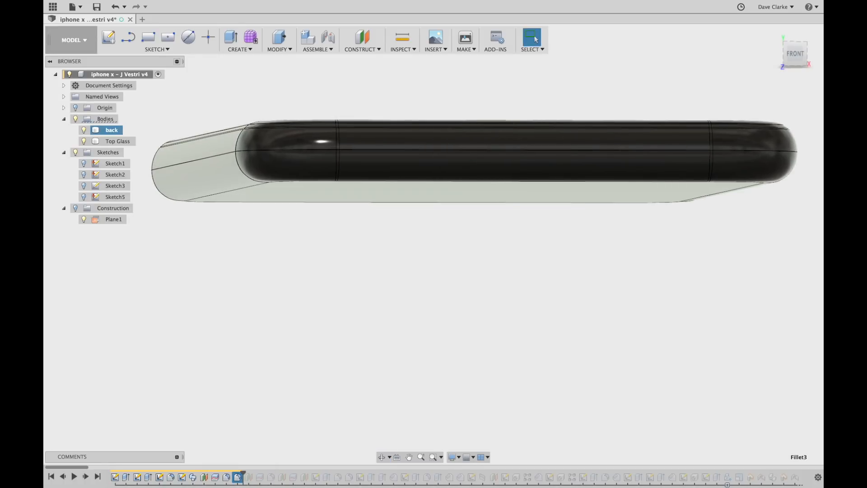
{"action": "middle_click_drag", "start_coordinate": [431, 292], "coordinate": [431, 337], "text": "shift"}
{"action": "scroll", "coordinate": [259, 272], "scroll_direction": "up", "scroll_amount": 4}
Inspect the edge below the top glass and confirm Fillet3 at 0.05 mm.
{"action": "scroll", "coordinate": [253, 269], "scroll_direction": "up", "scroll_amount": 6}
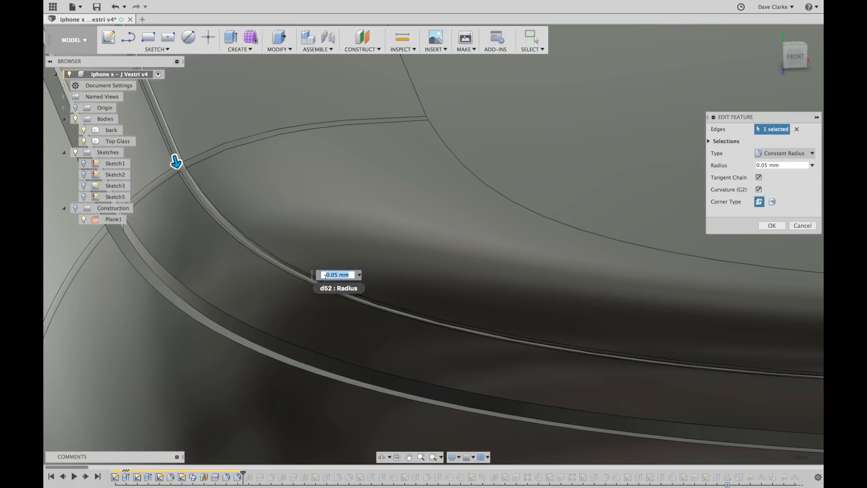
{"action": "scroll", "coordinate": [188, 186], "scroll_direction": "up", "scroll_amount": 5}
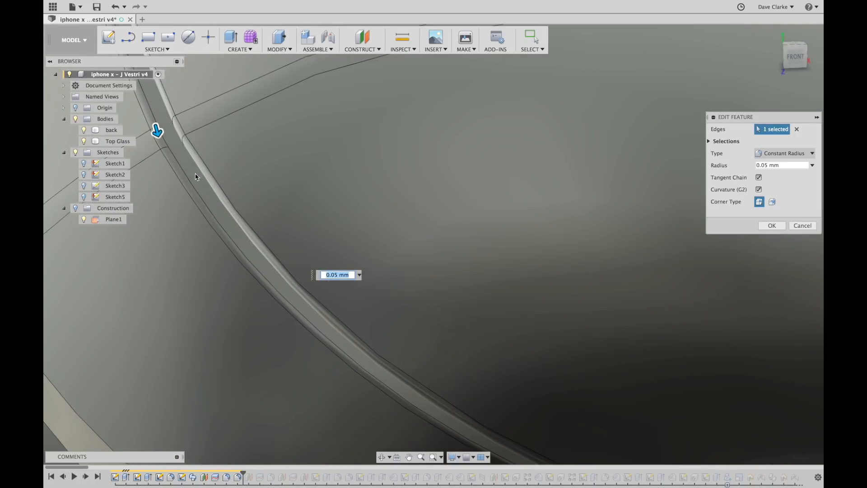
{"action": "scroll", "coordinate": [205, 186], "scroll_direction": "down", "scroll_amount": 6}
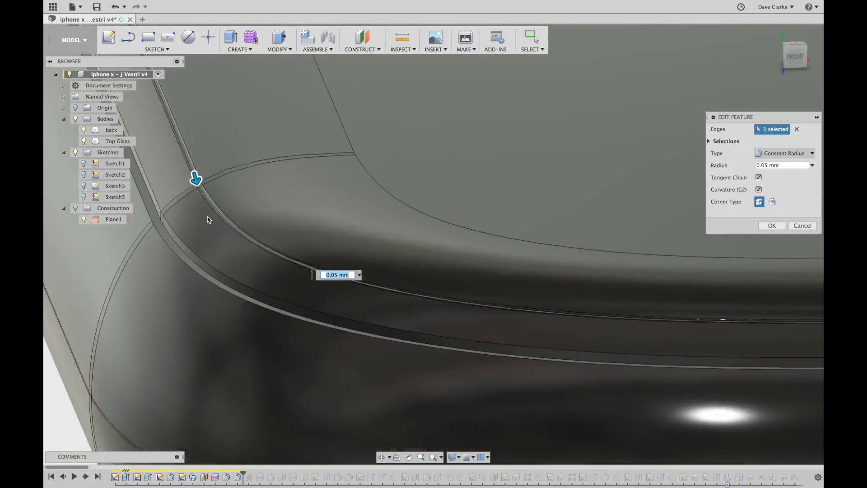
{"action": "middle_click_drag", "start_coordinate": [210, 246], "coordinate": [207, 231], "text": "shift"}
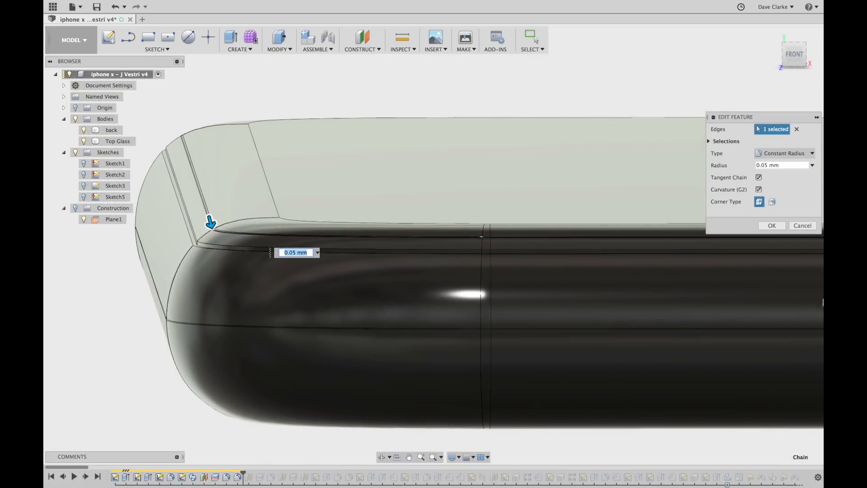
{"action": "left_click", "coordinate": [772, 226]}
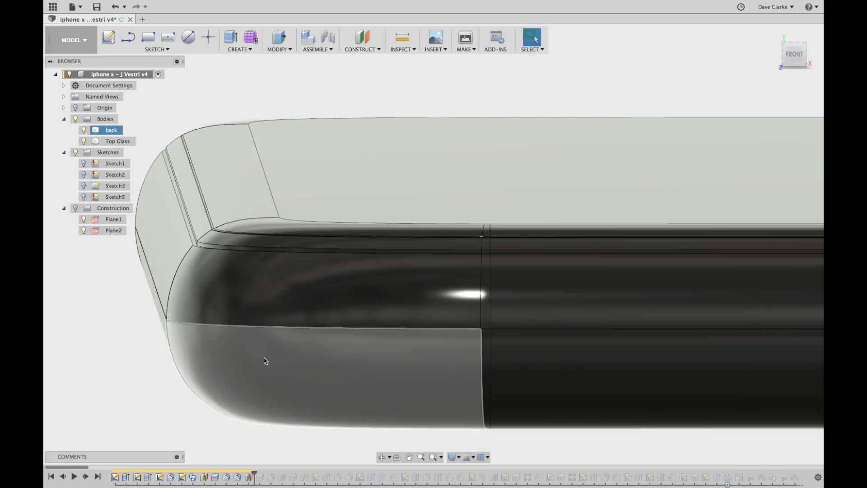
Select Plane2 to see where it sits, viewing the phone edge-on from the front.
{"action": "scroll", "coordinate": [170, 272], "scroll_direction": "down", "scroll_amount": 3}
{"action": "scroll", "coordinate": [135, 275], "scroll_direction": "down", "scroll_amount": 3}
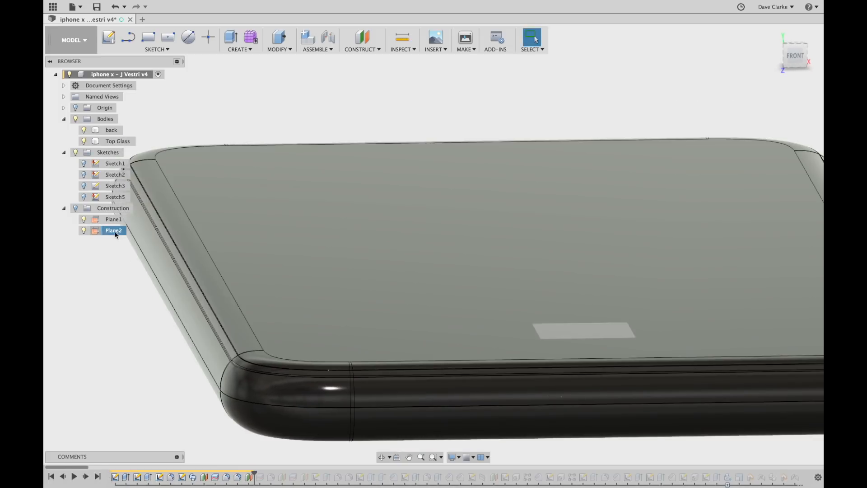
{"action": "left_click", "coordinate": [115, 230]}
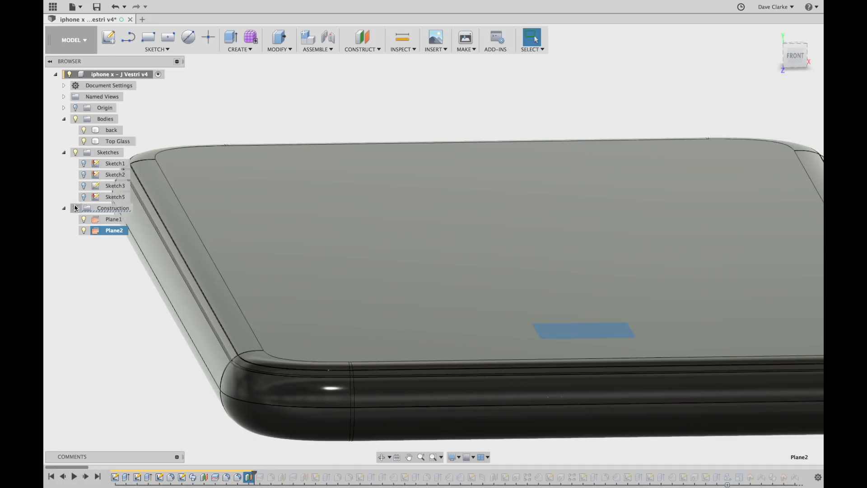
{"action": "scroll", "coordinate": [135, 334], "scroll_direction": "down", "scroll_amount": 3}
{"action": "middle_click_drag", "start_coordinate": [135, 333], "coordinate": [138, 322], "text": "shift"}
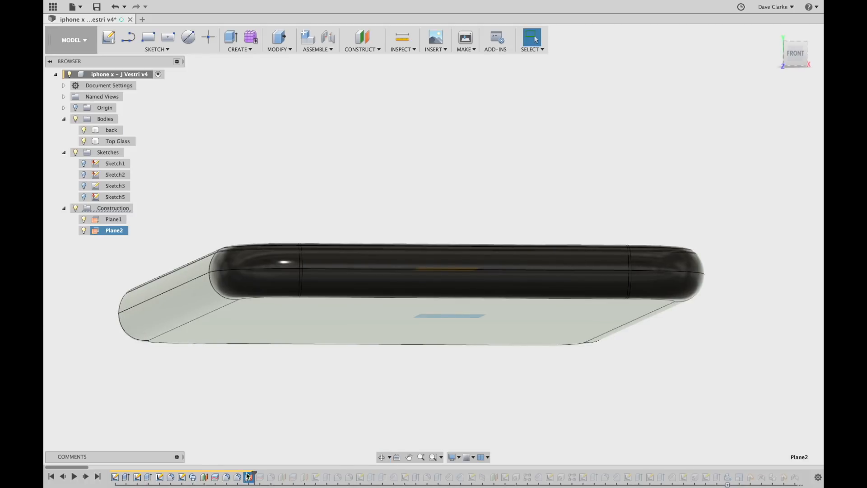
Replay the next feature and identify the back, Top Glass and Chassis back mid bodies.
{"action": "left_click_drag", "start_coordinate": [256, 472], "coordinate": [264, 473]}
{"action": "mouse_move", "coordinate": [292, 386]}
{"action": "middle_mouse_down", "text": "shift"}
{"action": "mouse_move", "coordinate": [304, 394]}
{"action": "mouse_move", "coordinate": [304, 379]}
{"action": "middle_mouse_up", "text": "shift"}
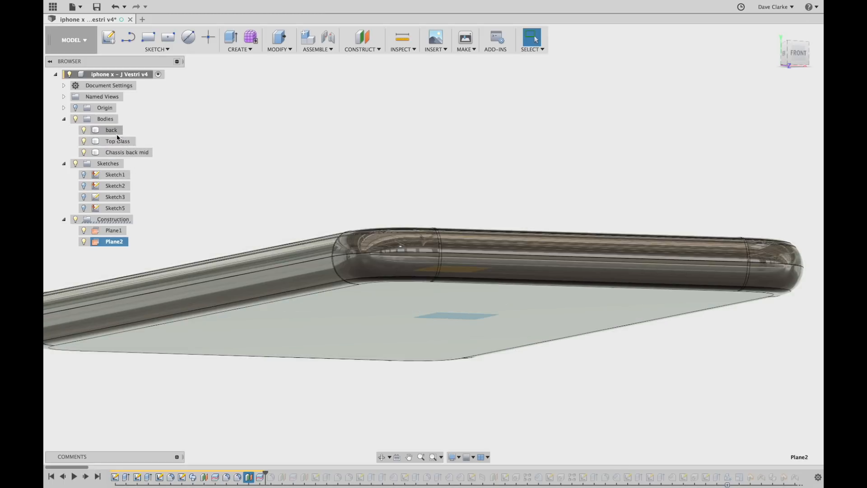
{"action": "left_click", "coordinate": [111, 131]}
{"action": "left_click", "coordinate": [118, 142]}
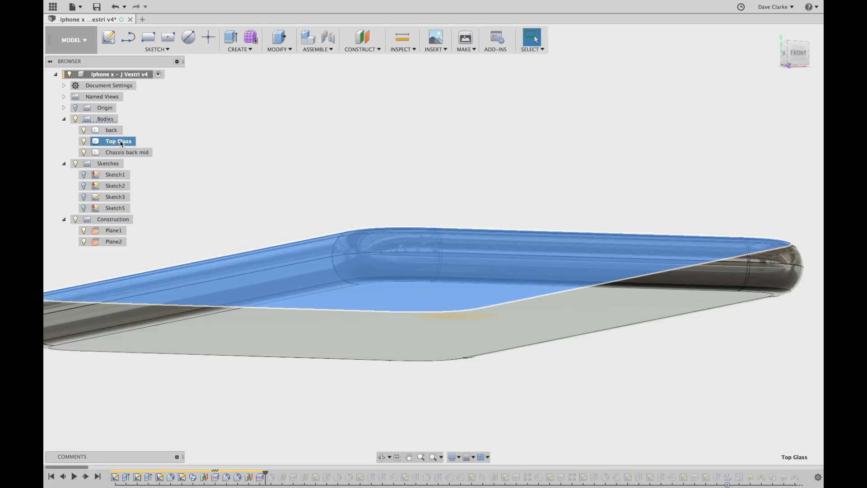
{"action": "left_click", "coordinate": [131, 152]}
{"action": "middle_click_drag", "start_coordinate": [432, 162], "coordinate": [421, 167], "text": "shift"}
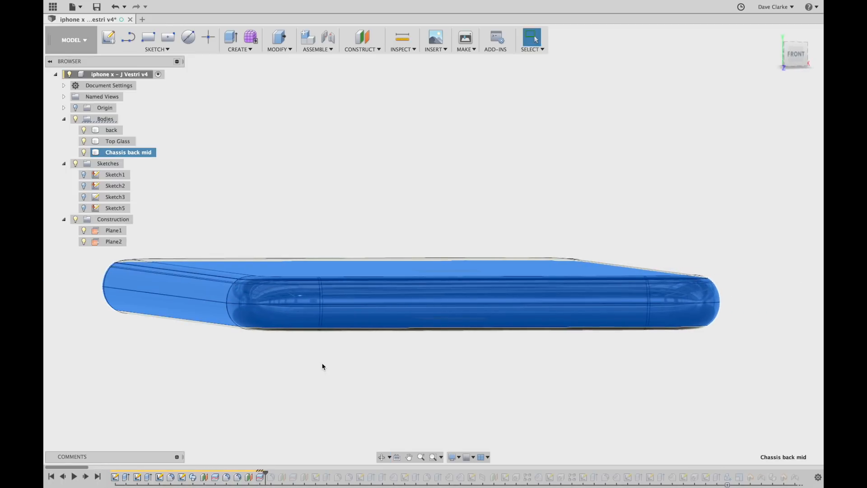
{"action": "left_click", "coordinate": [334, 350]}
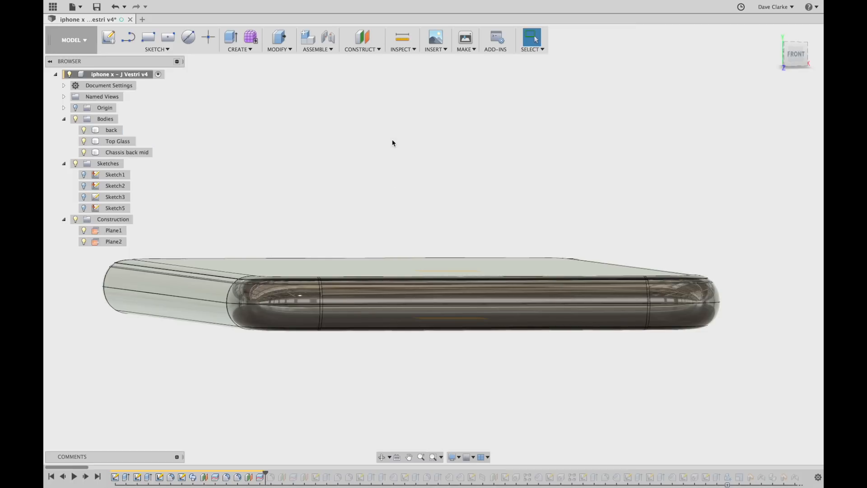
Create a trial 1.5 mm offset plane on the top face, then delete it as Plane9.
{"action": "left_click", "coordinate": [363, 41]}
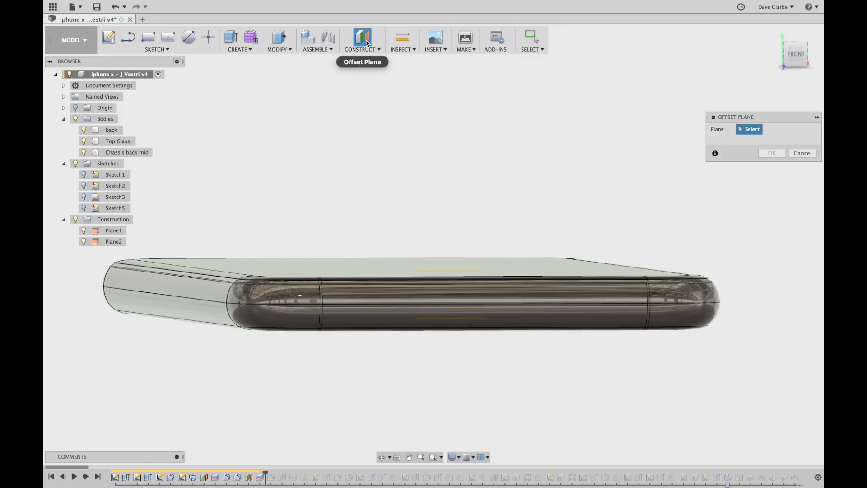
{"action": "left_click", "coordinate": [392, 267]}
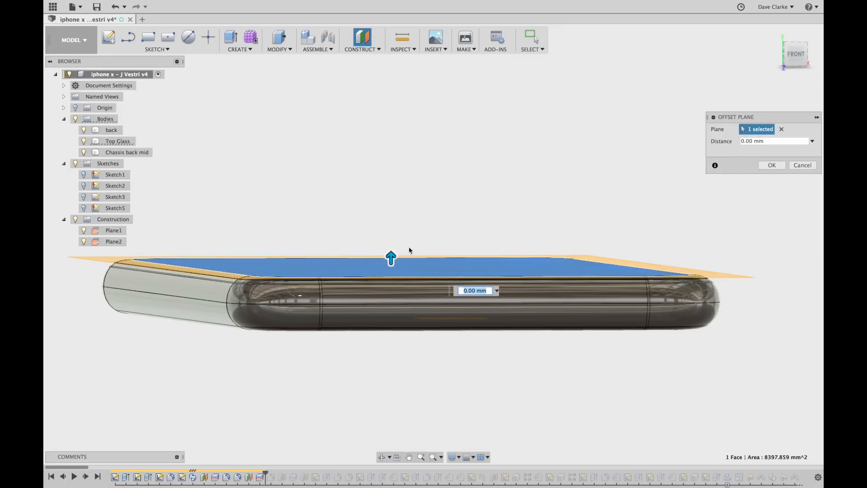
{"action": "left_click_drag", "start_coordinate": [391, 259], "coordinate": [391, 236]}
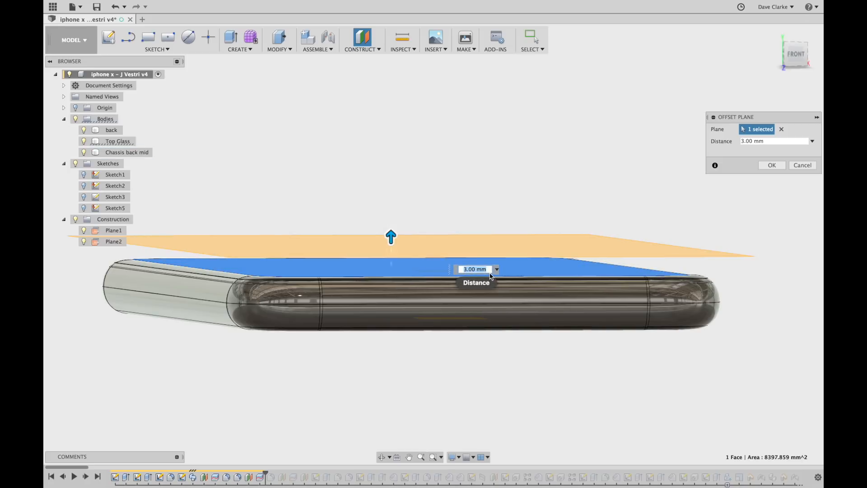
{"action": "type", "text": "1.5"}
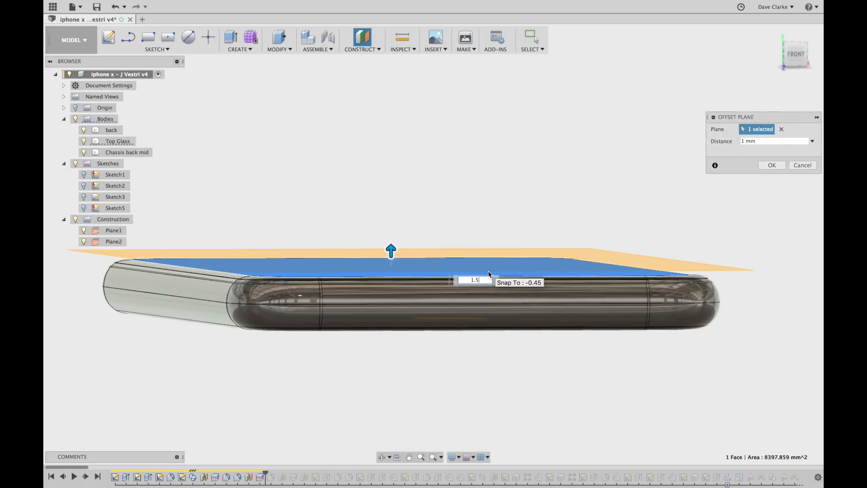
{"action": "key", "text": "Return"}
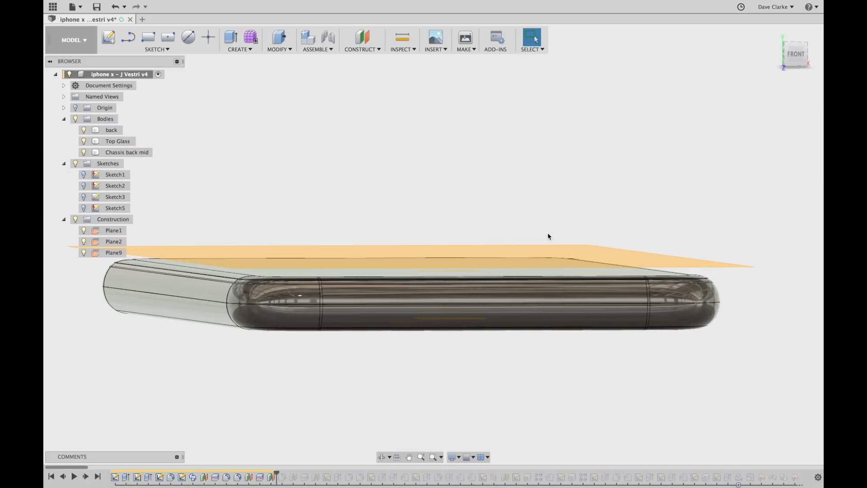
{"action": "left_click", "coordinate": [512, 250]}
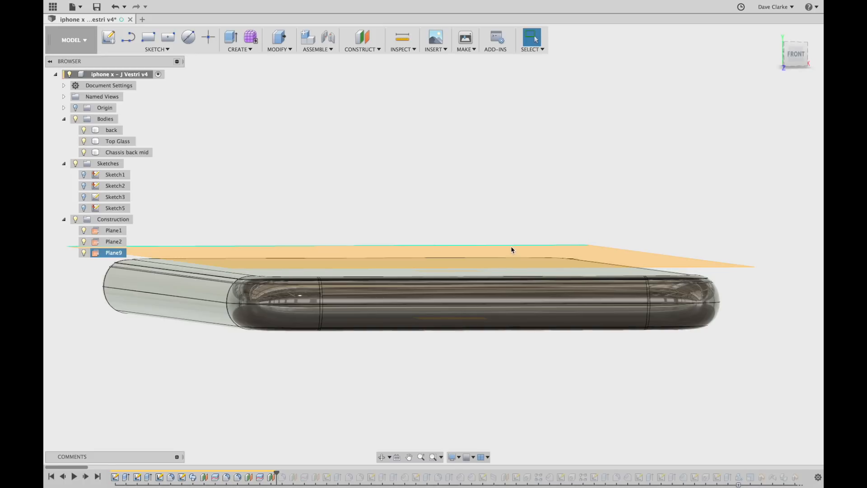
{"action": "key", "text": "Delete"}
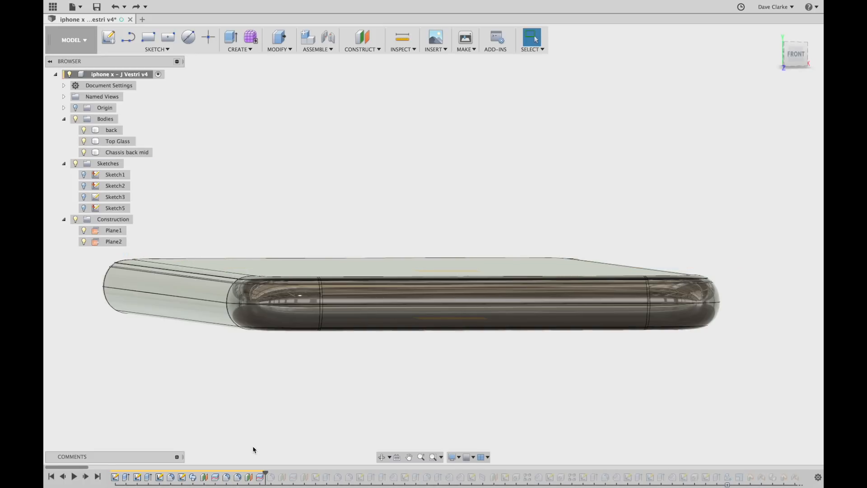
Replay the next timeline feature and select the Chassis back mid body from below.
{"action": "left_click", "coordinate": [86, 477]}
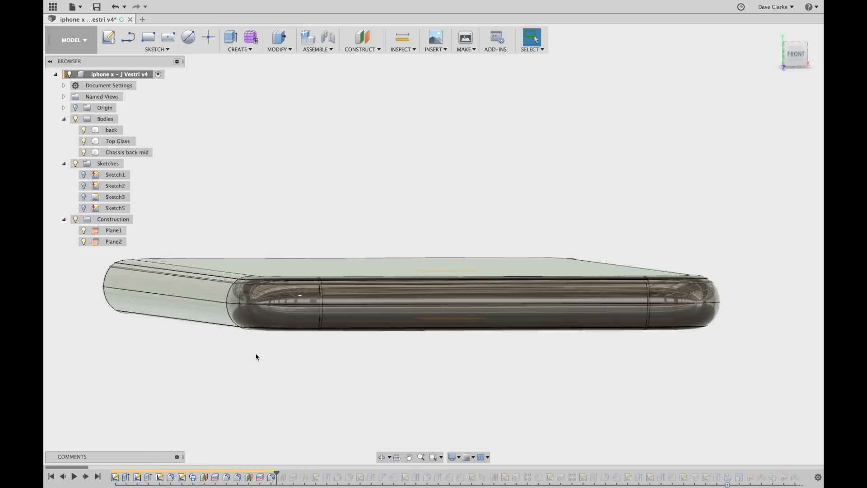
{"action": "scroll", "coordinate": [261, 356], "scroll_direction": "up", "scroll_amount": 3}
{"action": "middle_click_drag", "start_coordinate": [265, 357], "coordinate": [260, 353], "text": "shift"}
{"action": "scroll", "coordinate": [258, 321], "scroll_direction": "up", "scroll_amount": 8}
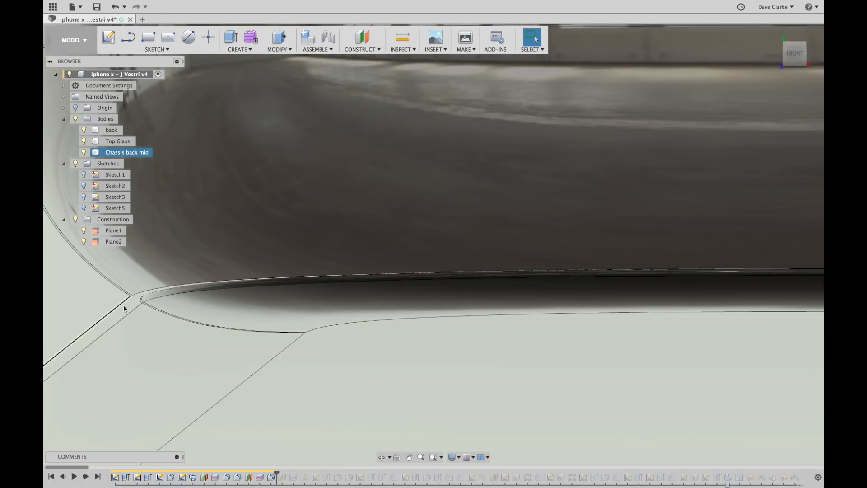
{"action": "left_click", "coordinate": [139, 300]}
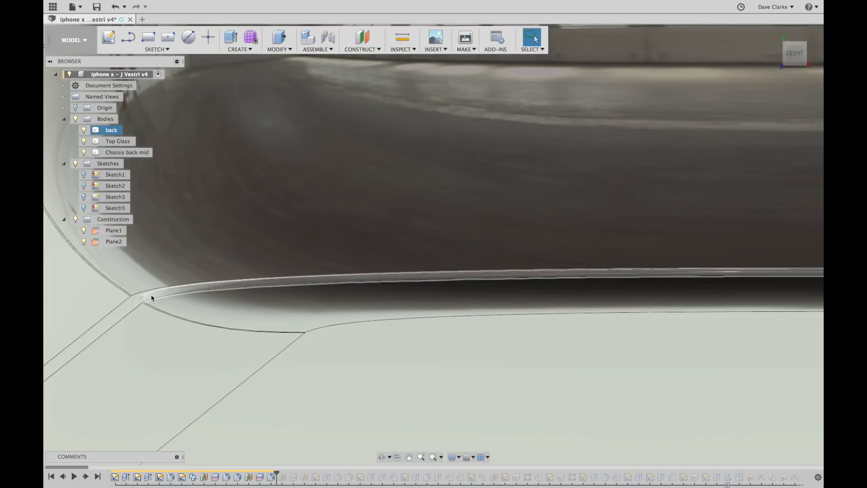
Replay the next feature to add Plane3 and the Chassis Main body, orbiting to inspect.
{"action": "scroll", "coordinate": [168, 278], "scroll_direction": "down", "scroll_amount": 8}
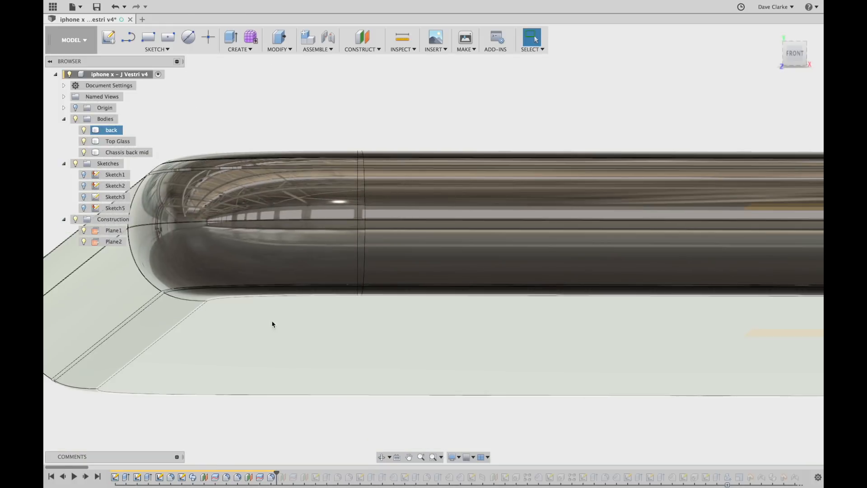
{"action": "mouse_move", "coordinate": [271, 321]}
{"action": "middle_mouse_down", "text": "shift"}
{"action": "mouse_move", "coordinate": [284, 322]}
{"action": "mouse_move", "coordinate": [286, 314]}
{"action": "mouse_move", "coordinate": [287, 321]}
{"action": "middle_mouse_up", "text": "shift"}
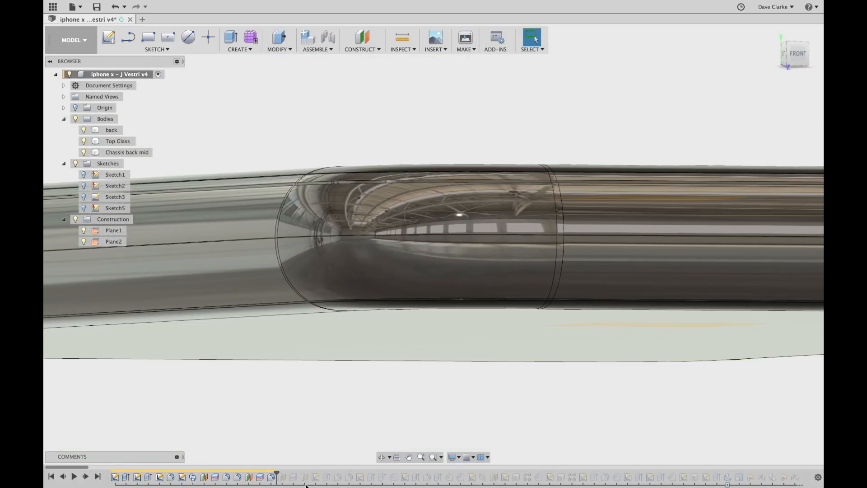
{"action": "left_click", "coordinate": [86, 477]}
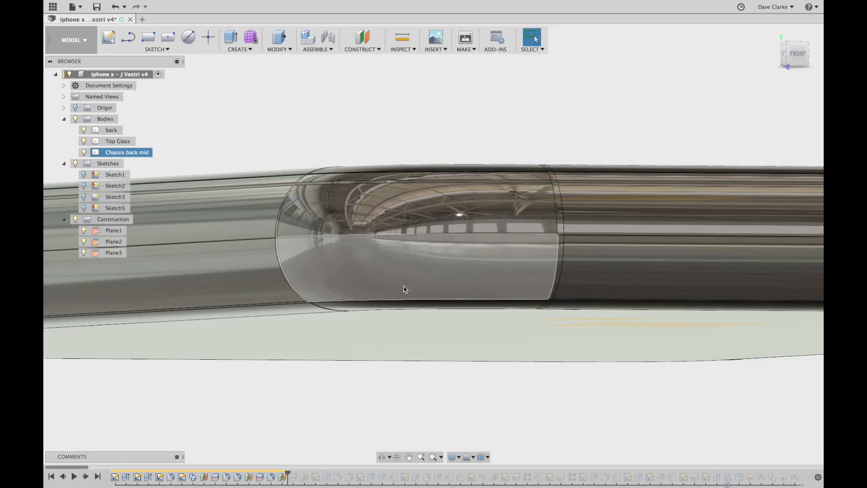
{"action": "scroll", "coordinate": [407, 296], "scroll_direction": "down", "scroll_amount": 5}
{"action": "middle_click_drag", "start_coordinate": [232, 348], "coordinate": [213, 350], "text": "shift"}
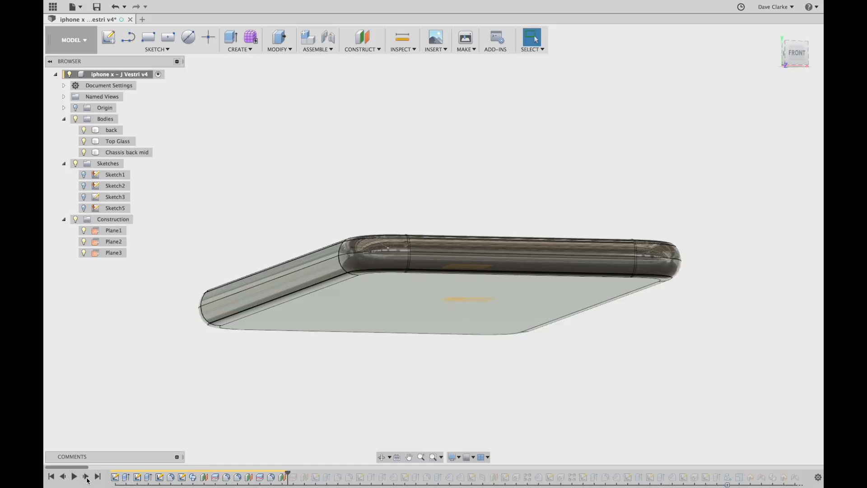
{"action": "mouse_move", "coordinate": [247, 399]}
{"action": "middle_mouse_down", "text": "shift"}
{"action": "mouse_move", "coordinate": [252, 413]}
{"action": "mouse_move", "coordinate": [240, 391]}
{"action": "mouse_move", "coordinate": [241, 399]}
{"action": "middle_mouse_up", "text": "shift"}
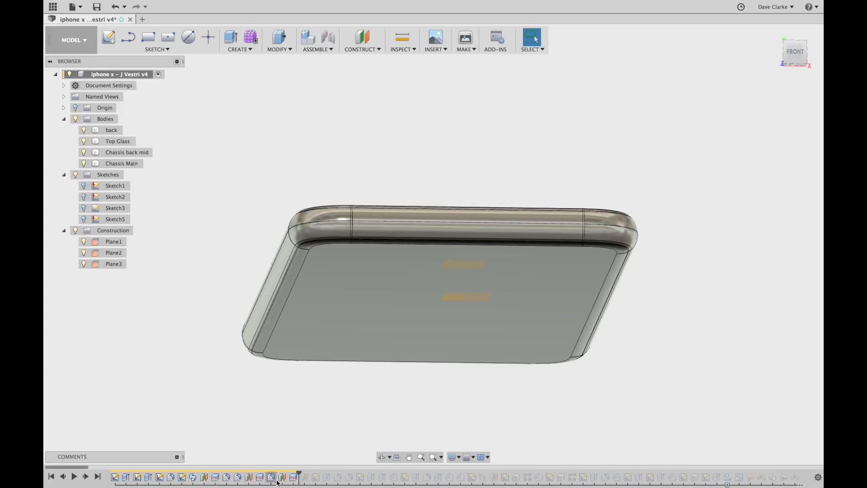
Select Split3 in the timeline and orbit to inspect its bodies, then deselect it.
{"action": "left_click", "coordinate": [292, 477]}
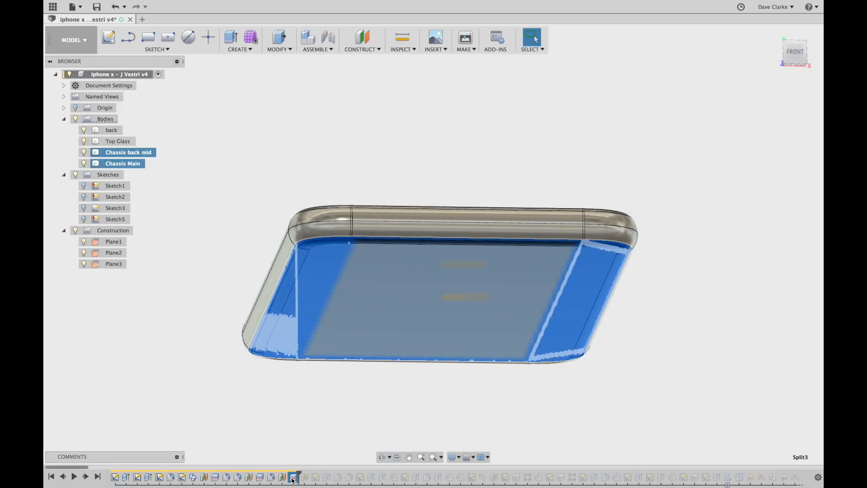
{"action": "middle_click_drag", "start_coordinate": [299, 392], "coordinate": [300, 399], "text": "shift"}
{"action": "scroll", "coordinate": [293, 406], "scroll_direction": "up", "scroll_amount": 3}
{"action": "left_click", "coordinate": [281, 477]}
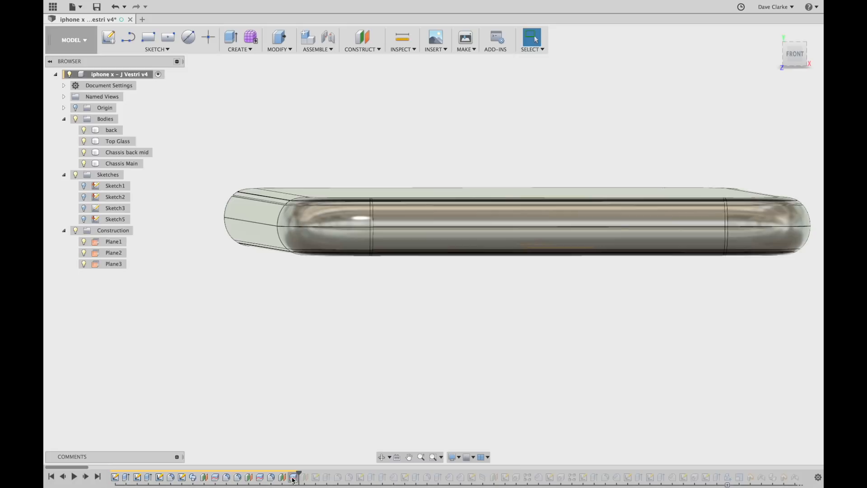
{"action": "scroll", "coordinate": [377, 270], "scroll_direction": "up", "scroll_amount": 5}
{"action": "scroll", "coordinate": [315, 292], "scroll_direction": "down", "scroll_amount": 1}
{"action": "scroll", "coordinate": [315, 292], "scroll_direction": "down", "scroll_amount": 2}
Snap to the front view and select the Chassis Main and Chassis back mid bodies.
{"action": "middle_click_drag", "start_coordinate": [325, 302], "coordinate": [329, 306], "text": "shift"}
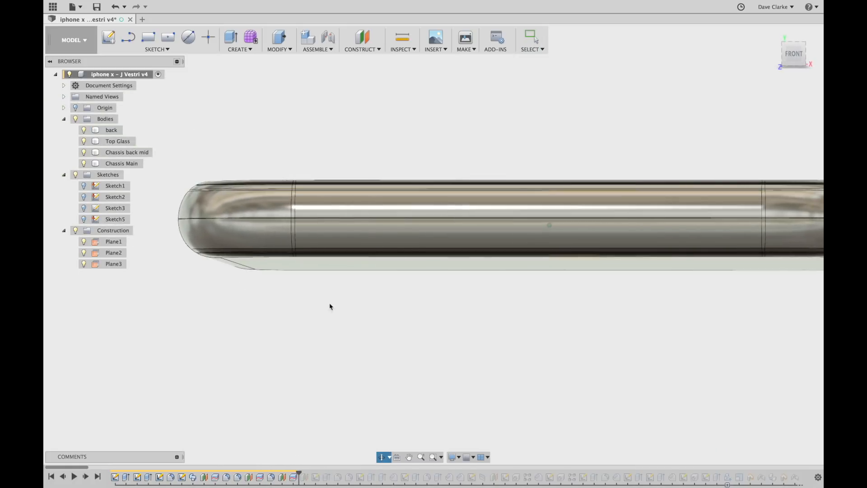
{"action": "left_click", "coordinate": [795, 56]}
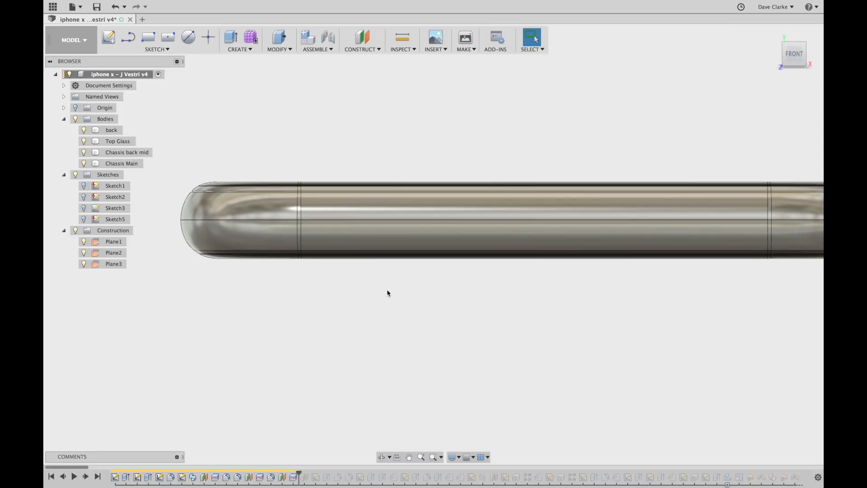
{"action": "scroll", "coordinate": [233, 245], "scroll_direction": "up", "scroll_amount": 3}
{"action": "scroll", "coordinate": [231, 244], "scroll_direction": "up", "scroll_amount": 3}
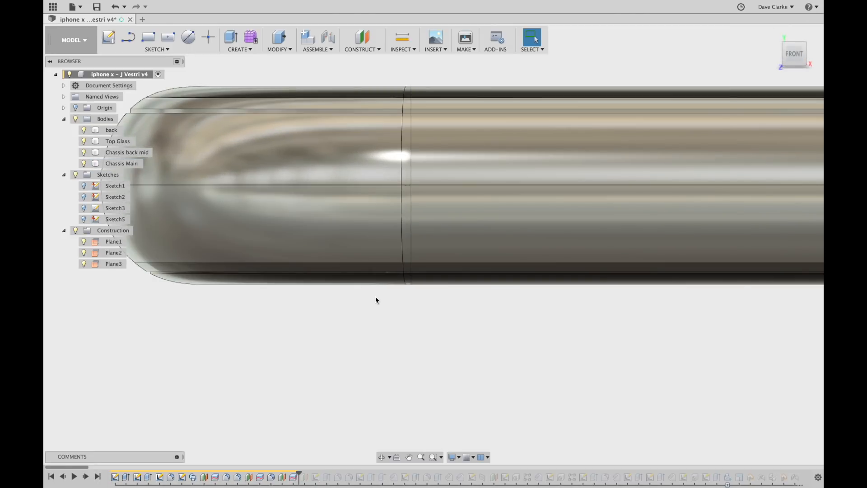
{"action": "left_click", "coordinate": [287, 209]}
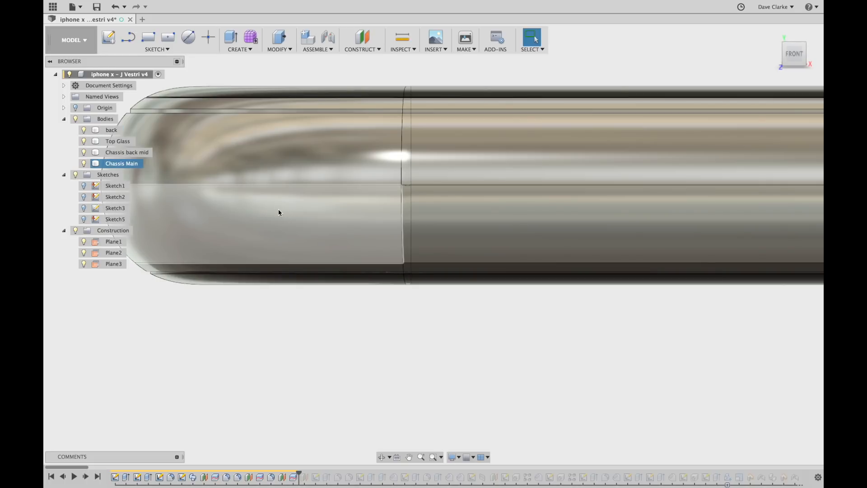
{"action": "left_click", "coordinate": [285, 309]}
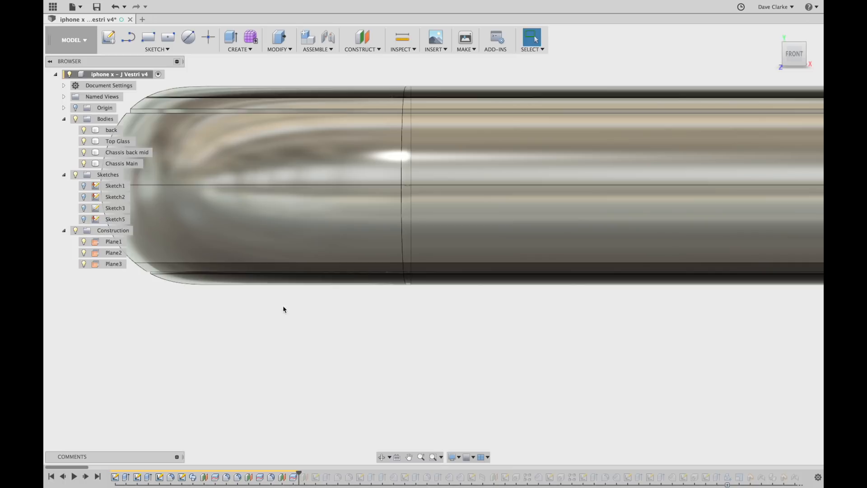
{"action": "left_click", "coordinate": [284, 271]}
Roll the timeline forward to add Plane4 and view it in 3-D perspective.
{"action": "left_click_drag", "start_coordinate": [298, 472], "coordinate": [310, 472]}
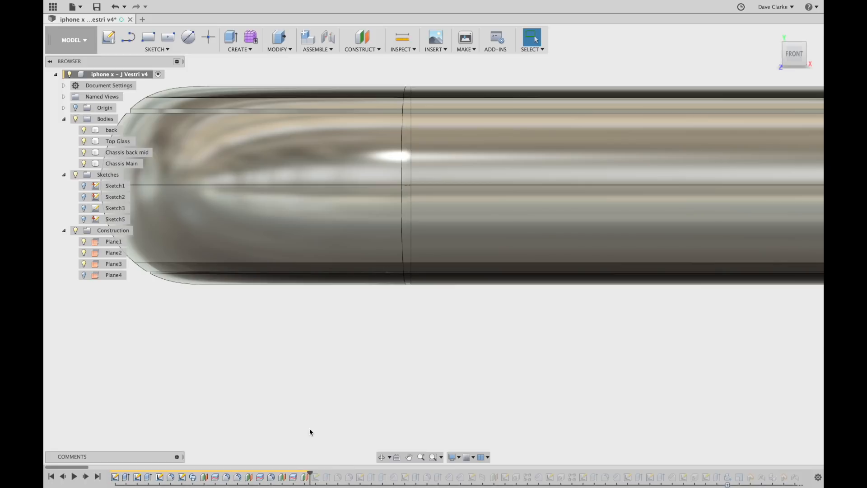
{"action": "scroll", "coordinate": [310, 428], "scroll_direction": "down", "scroll_amount": 2}
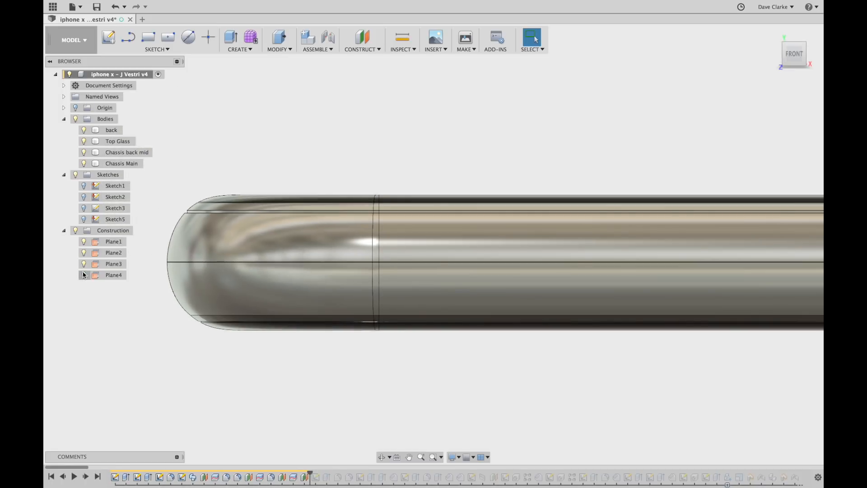
{"action": "scroll", "coordinate": [401, 327], "scroll_direction": "down", "scroll_amount": 2}
{"action": "scroll", "coordinate": [603, 354], "scroll_direction": "down", "scroll_amount": 3}
{"action": "mouse_move", "coordinate": [550, 329]}
{"action": "middle_mouse_down", "text": "shift"}
{"action": "mouse_move", "coordinate": [568, 341]}
{"action": "mouse_move", "coordinate": [552, 344]}
{"action": "middle_mouse_up", "text": "shift"}
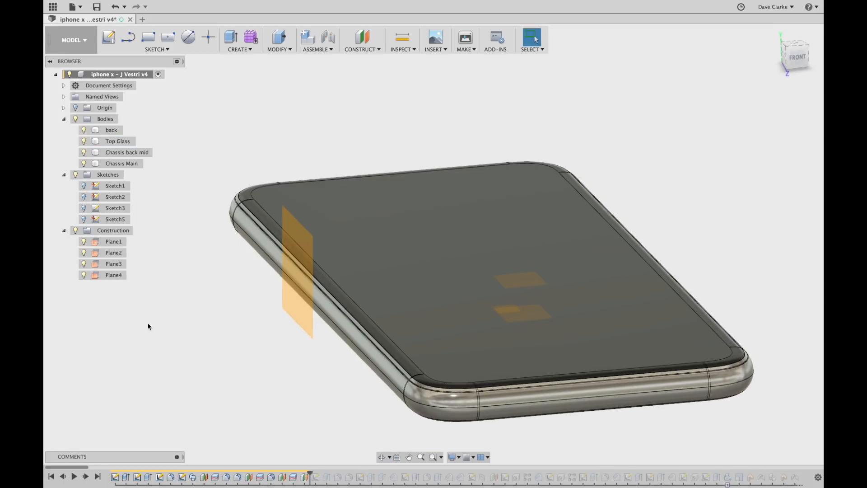
Hide Plane1, Plane3 and Plane2, viewing the phone from a low side angle.
{"action": "left_click", "coordinate": [84, 243]}
{"action": "left_click", "coordinate": [84, 264]}
{"action": "left_click", "coordinate": [84, 253]}
{"action": "mouse_move", "coordinate": [315, 401]}
{"action": "middle_mouse_down", "text": "shift"}
{"action": "mouse_move", "coordinate": [381, 377]}
{"action": "mouse_move", "coordinate": [370, 393]}
{"action": "mouse_move", "coordinate": [398, 378]}
{"action": "mouse_move", "coordinate": [387, 369]}
{"action": "mouse_move", "coordinate": [298, 395]}
{"action": "mouse_move", "coordinate": [270, 393]}
{"action": "mouse_move", "coordinate": [306, 408]}
{"action": "middle_mouse_up", "text": "shift"}
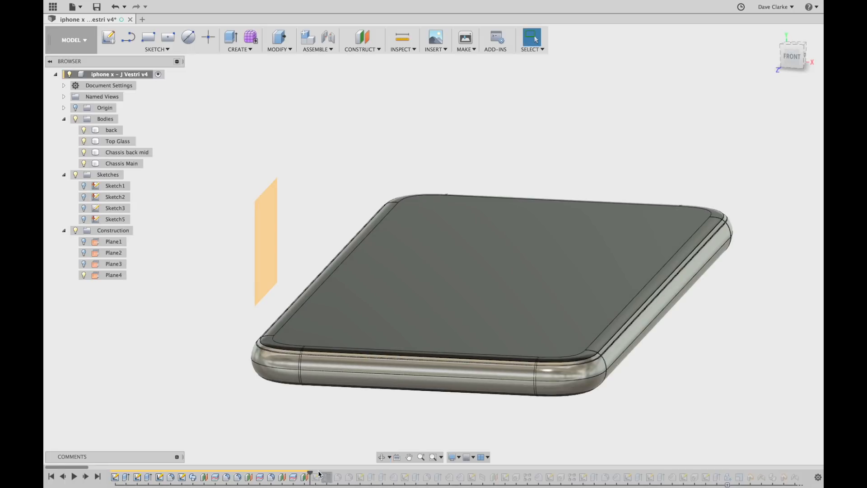
Roll the history forward to Sketch6, make it visible and orbit to see it.
{"action": "left_click_drag", "start_coordinate": [312, 473], "coordinate": [322, 472]}
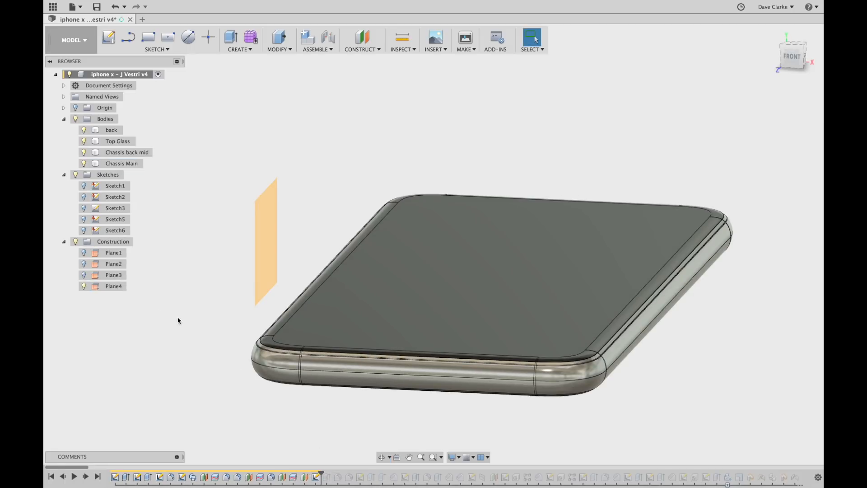
{"action": "left_click", "coordinate": [84, 230]}
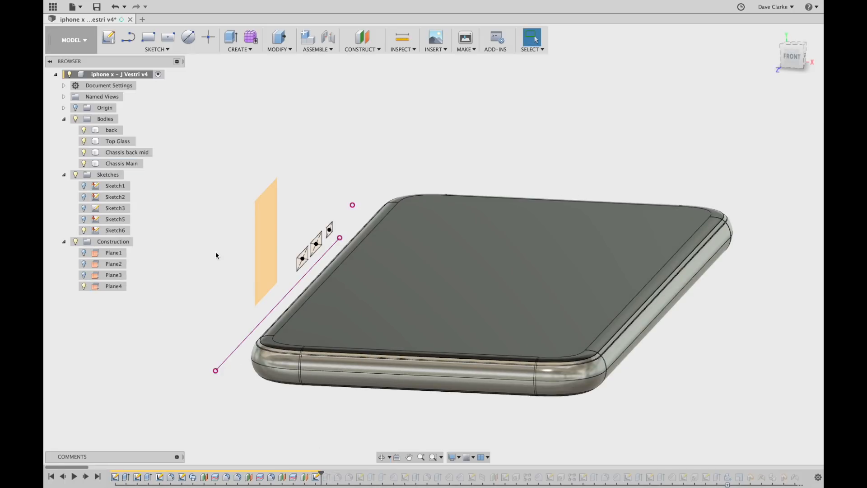
{"action": "middle_click_drag", "start_coordinate": [186, 260], "coordinate": [280, 263], "text": "shift"}
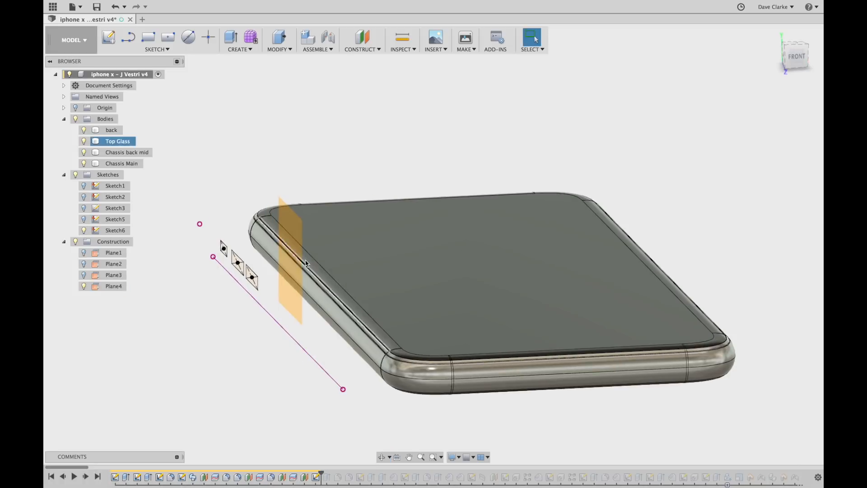
{"action": "double_click", "coordinate": [316, 477]}
{"action": "scroll", "coordinate": [348, 413], "scroll_direction": "down", "scroll_amount": 2}
{"action": "mouse_move", "coordinate": [317, 423]}
{"action": "middle_mouse_down"}
{"action": "mouse_move", "coordinate": [490, 323]}
{"action": "mouse_move", "coordinate": [482, 329]}
{"action": "middle_mouse_up"}
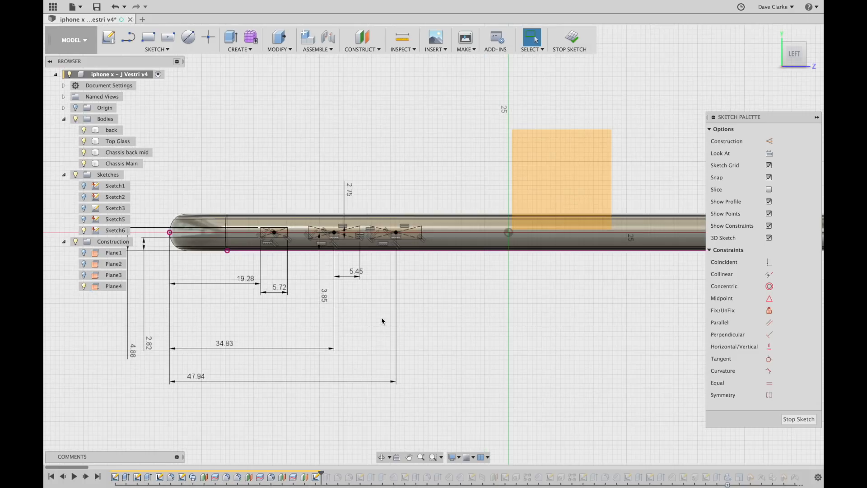
{"action": "scroll", "coordinate": [383, 322], "scroll_direction": "up", "scroll_amount": 2}
{"action": "middle_click_drag", "start_coordinate": [386, 332], "coordinate": [447, 308]}
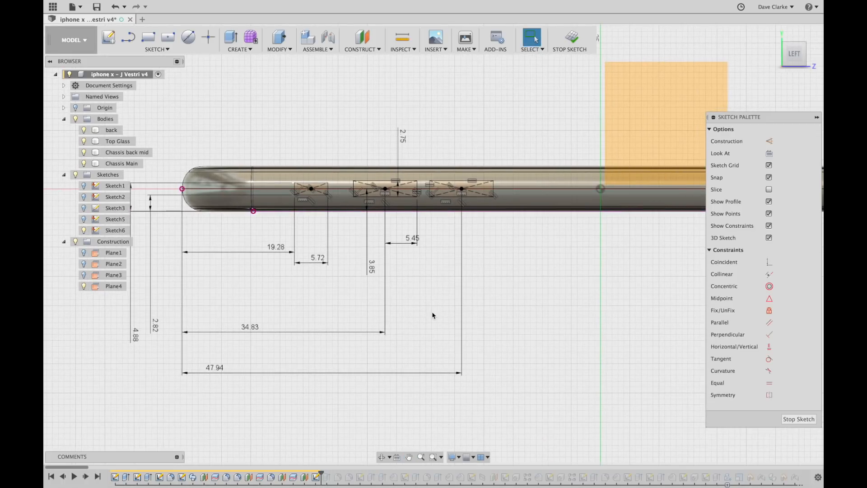
{"action": "scroll", "coordinate": [421, 297], "scroll_direction": "up", "scroll_amount": 1}
{"action": "mouse_move", "coordinate": [416, 298]}
{"action": "middle_mouse_down"}
{"action": "mouse_move", "coordinate": [445, 286]}
{"action": "mouse_move", "coordinate": [499, 295]}
{"action": "middle_mouse_up"}
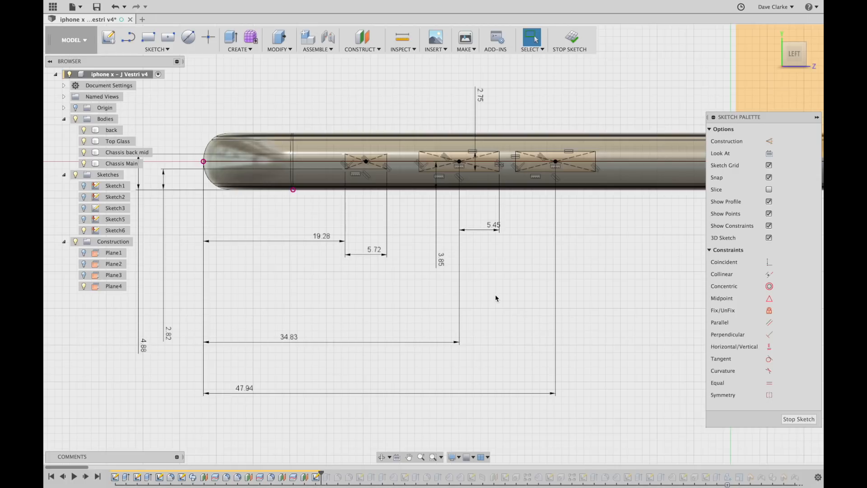
{"action": "scroll", "coordinate": [273, 348], "scroll_direction": "down", "scroll_amount": 2}
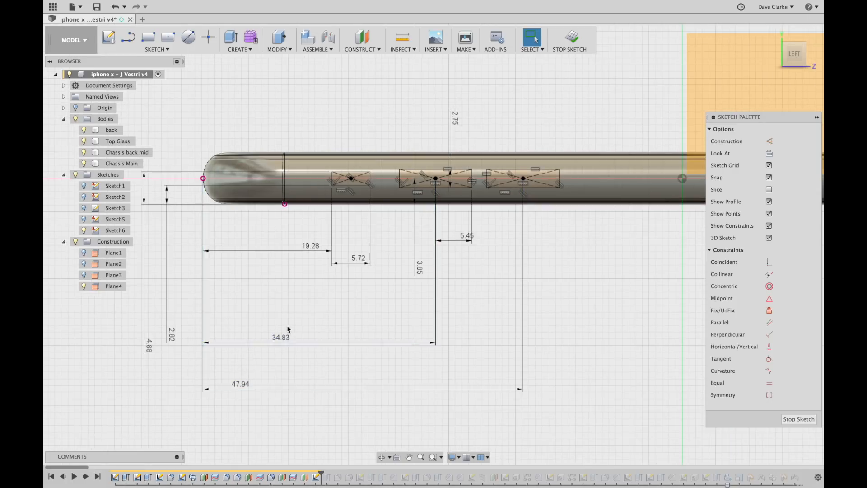
{"action": "middle_click_drag", "start_coordinate": [426, 331], "coordinate": [406, 315]}
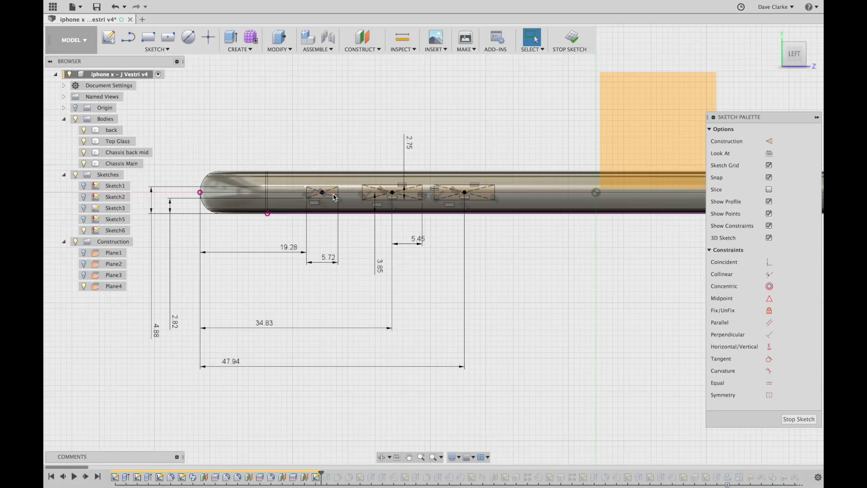
{"action": "scroll", "coordinate": [191, 326], "scroll_direction": "down", "scroll_amount": 2}
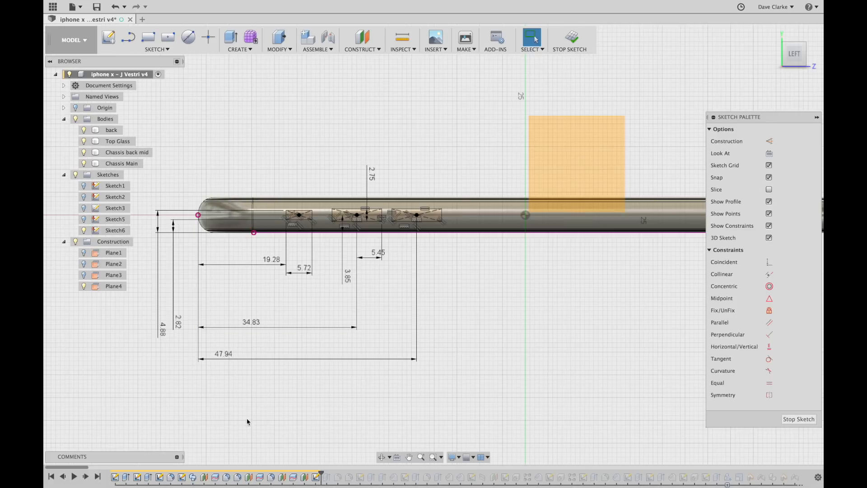
{"action": "left_click", "coordinate": [571, 38]}
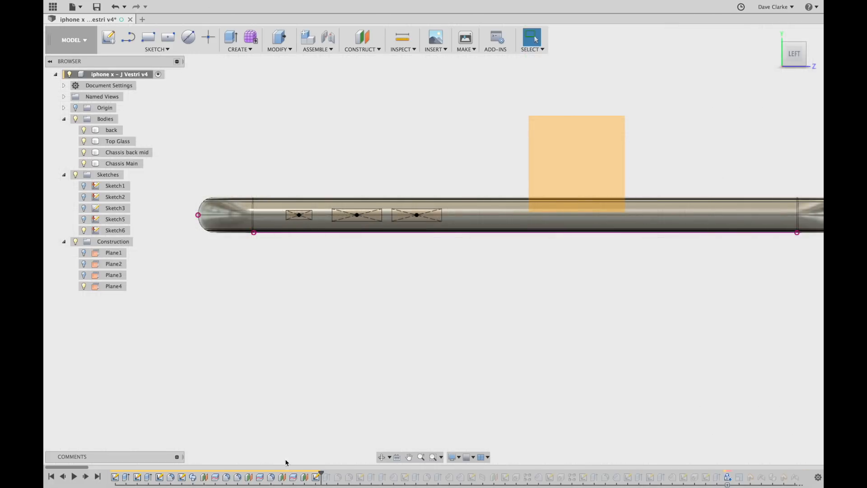
Replay the side-button cut and Fillet5, orbiting to inspect the three openings.
{"action": "left_click_drag", "start_coordinate": [320, 472], "coordinate": [332, 473]}
{"action": "mouse_move", "coordinate": [371, 362]}
{"action": "middle_mouse_down", "text": "shift"}
{"action": "mouse_move", "coordinate": [389, 355]}
{"action": "mouse_move", "coordinate": [374, 364]}
{"action": "middle_mouse_up", "text": "shift"}
{"action": "scroll", "coordinate": [370, 247], "scroll_direction": "up", "scroll_amount": 3}
{"action": "scroll", "coordinate": [370, 246], "scroll_direction": "up", "scroll_amount": 2}
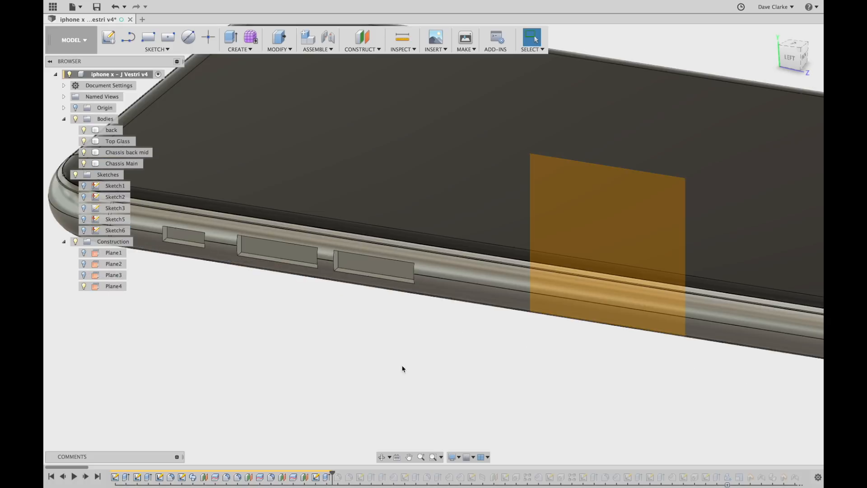
{"action": "scroll", "coordinate": [402, 364], "scroll_direction": "down", "scroll_amount": 2}
{"action": "middle_click_drag", "start_coordinate": [348, 355], "coordinate": [355, 352], "text": "shift"}
{"action": "left_click_drag", "start_coordinate": [333, 475], "coordinate": [343, 474]}
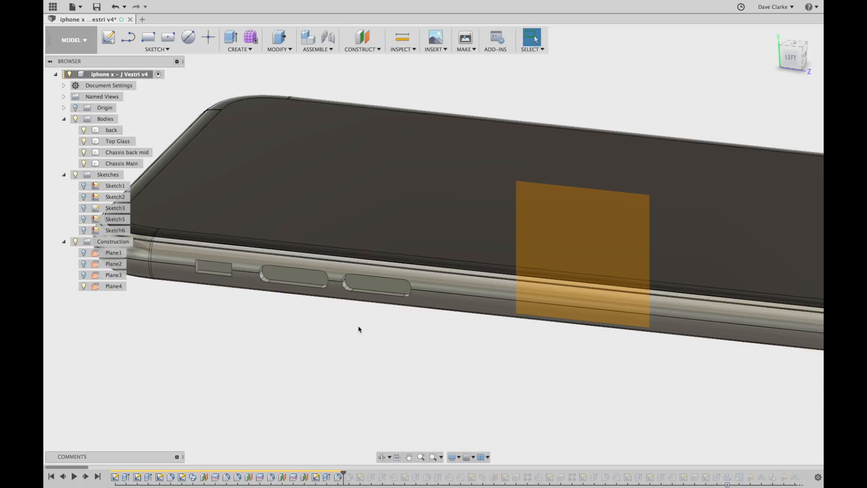
{"action": "mouse_move", "coordinate": [251, 290]}
{"action": "middle_mouse_down", "text": "shift"}
{"action": "mouse_move", "coordinate": [326, 313]}
{"action": "mouse_move", "coordinate": [362, 300]}
{"action": "mouse_move", "coordinate": [339, 350]}
{"action": "middle_mouse_up", "text": "shift"}
Confirm Fillet5 unchanged at a (2.75/2) mm radius and step to the next fillet.
{"action": "double_click", "coordinate": [338, 477]}
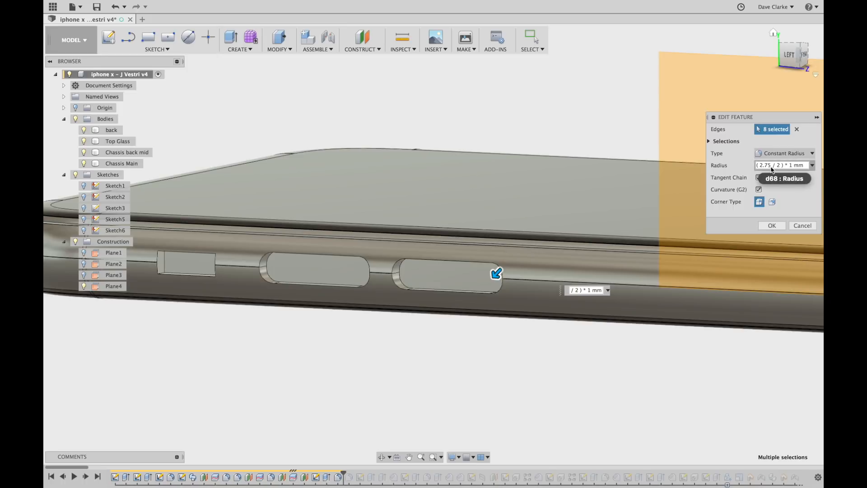
{"action": "left_click", "coordinate": [772, 226]}
{"action": "middle_click_drag", "start_coordinate": [447, 347], "coordinate": [429, 372], "text": "shift"}
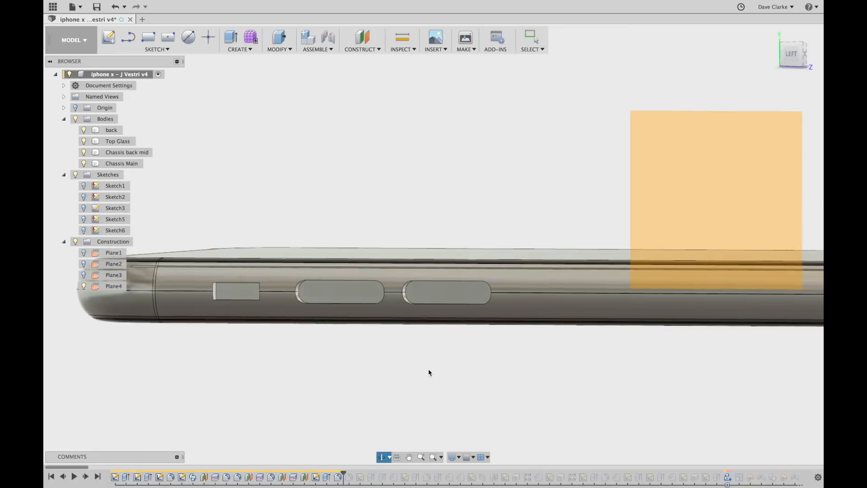
{"action": "left_click_drag", "start_coordinate": [343, 474], "coordinate": [350, 472]}
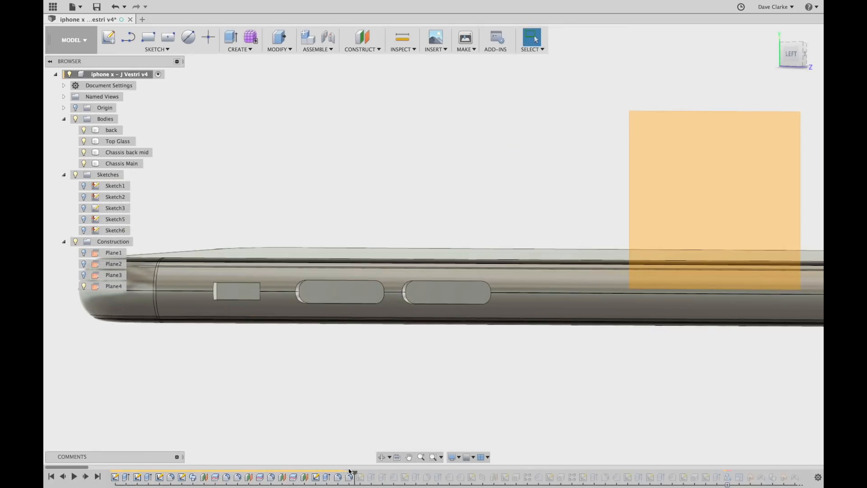
{"action": "scroll", "coordinate": [215, 286], "scroll_direction": "up", "scroll_amount": 5}
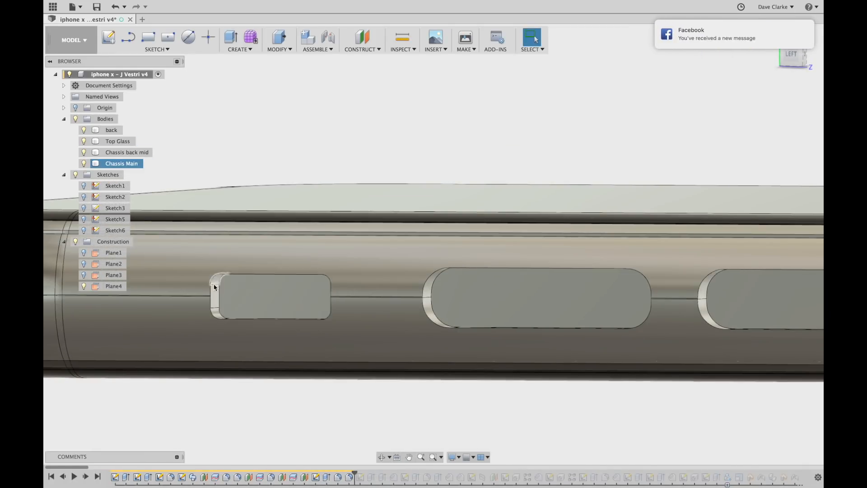
Inspect the opening edges, then advance the history to include Sketch7's slot outlines.
{"action": "middle_click_drag", "start_coordinate": [246, 319], "coordinate": [287, 368], "text": "shift"}
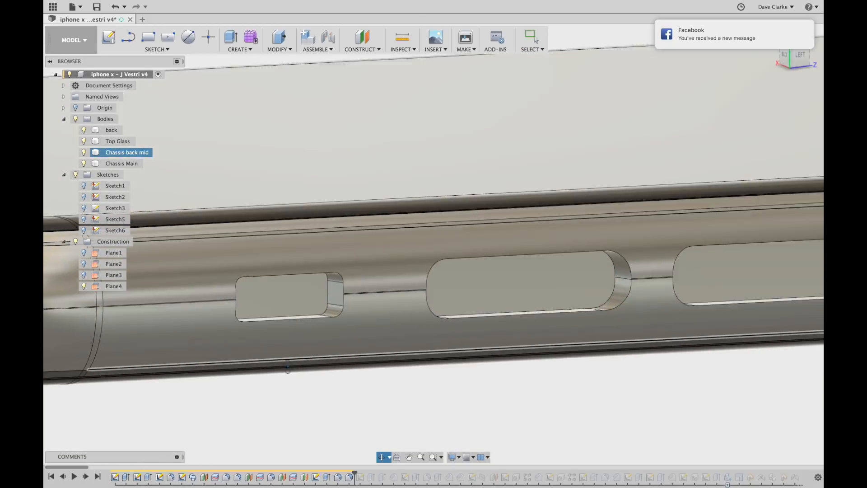
{"action": "key", "text": "Escape"}
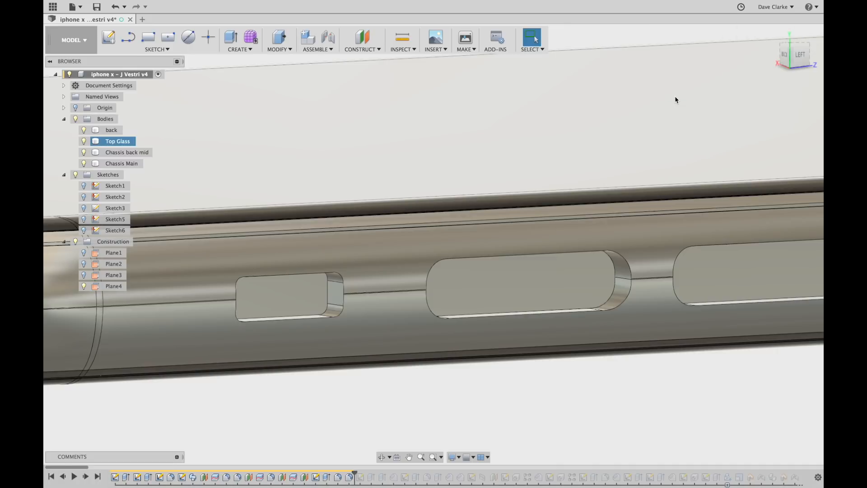
{"action": "scroll", "coordinate": [336, 239], "scroll_direction": "down", "scroll_amount": 4}
{"action": "middle_click_drag", "start_coordinate": [529, 358], "coordinate": [512, 364], "text": "shift"}
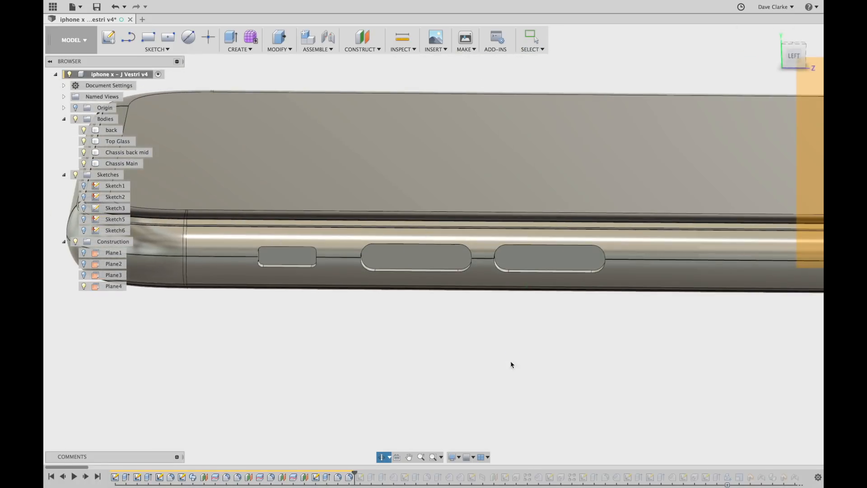
{"action": "left_click_drag", "start_coordinate": [355, 474], "coordinate": [366, 475]}
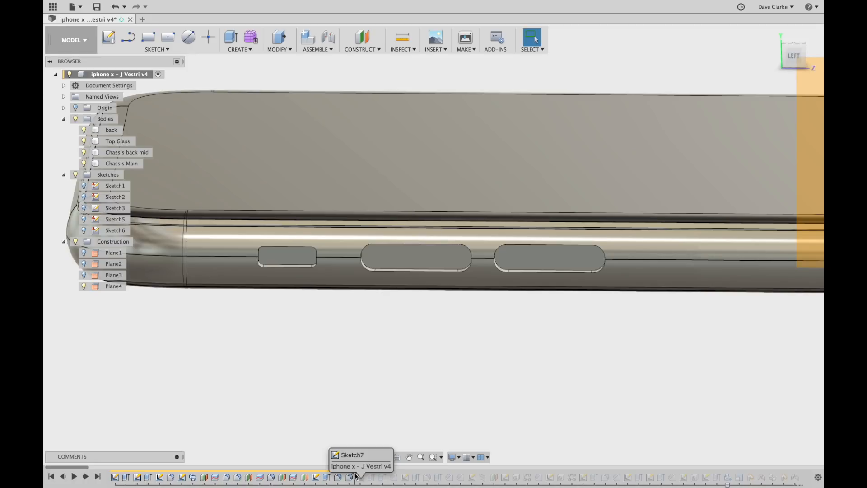
{"action": "scroll", "coordinate": [773, 333], "scroll_direction": "down", "scroll_amount": 5}
{"action": "middle_click_drag", "start_coordinate": [794, 345], "coordinate": [770, 341], "text": "shift"}
{"action": "middle_click_drag", "start_coordinate": [368, 260], "coordinate": [533, 300], "text": "shift"}
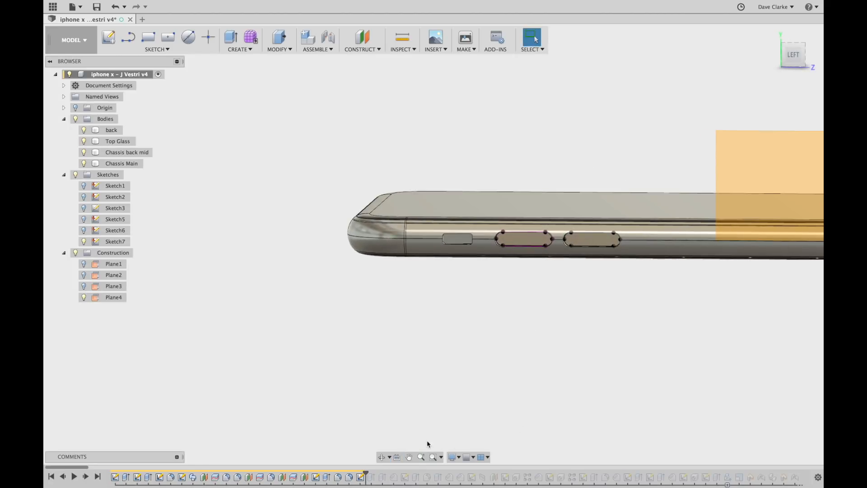
Edit Sketch7 with the view centered on the 37.5 long slot, and show the sketch tools.
{"action": "double_click", "coordinate": [361, 477]}
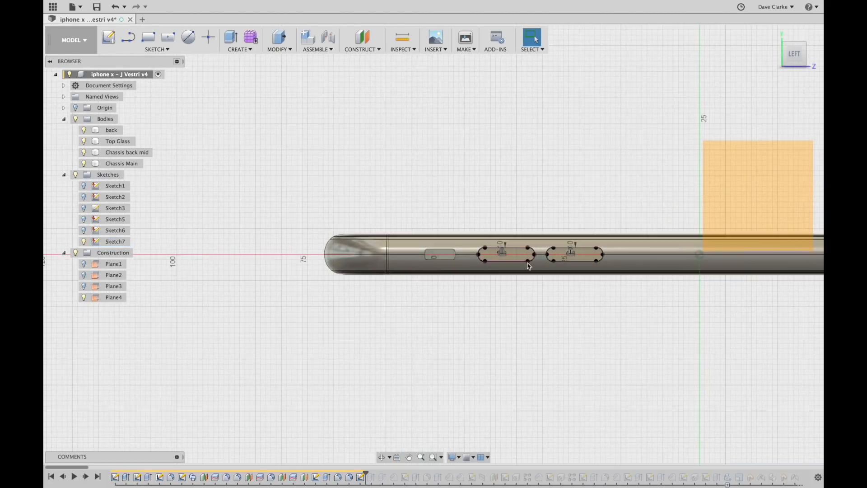
{"action": "scroll", "coordinate": [525, 253], "scroll_direction": "up", "scroll_amount": 5}
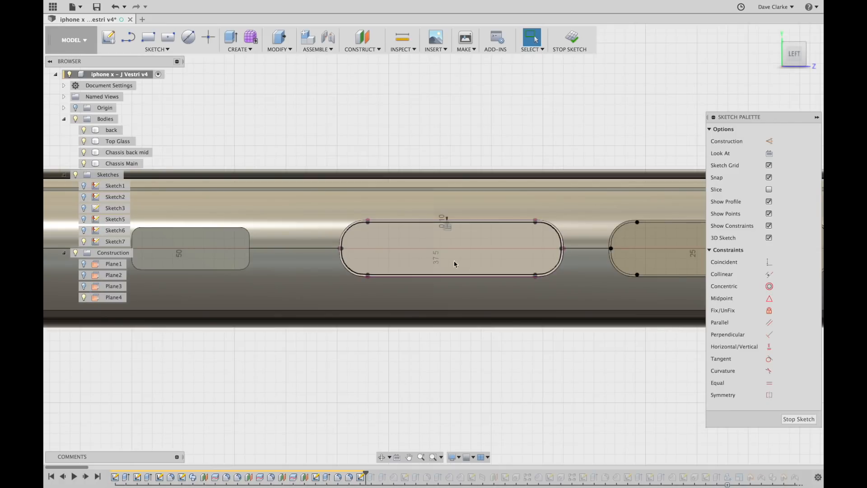
{"action": "scroll", "coordinate": [468, 252], "scroll_direction": "up", "scroll_amount": 2}
{"action": "scroll", "coordinate": [468, 250], "scroll_direction": "down", "scroll_amount": 5}
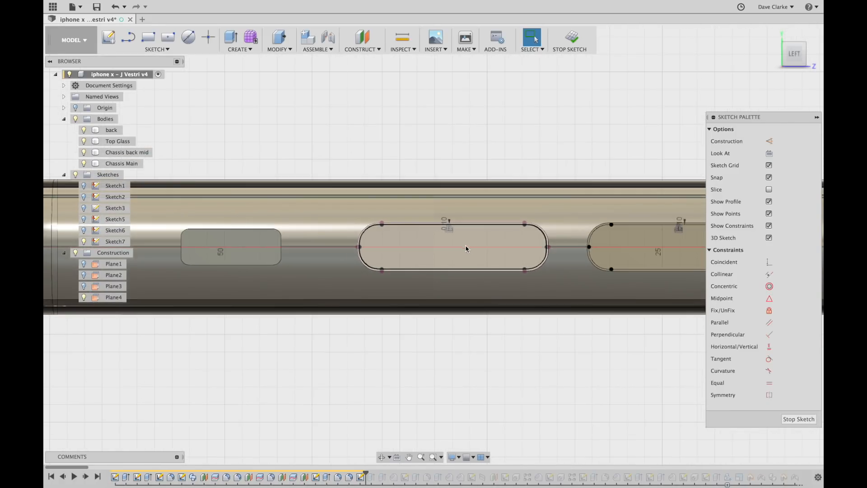
{"action": "mouse_move", "coordinate": [473, 261]}
{"action": "middle_mouse_down"}
{"action": "mouse_move", "coordinate": [450, 261]}
{"action": "mouse_move", "coordinate": [417, 239]}
{"action": "middle_mouse_up"}
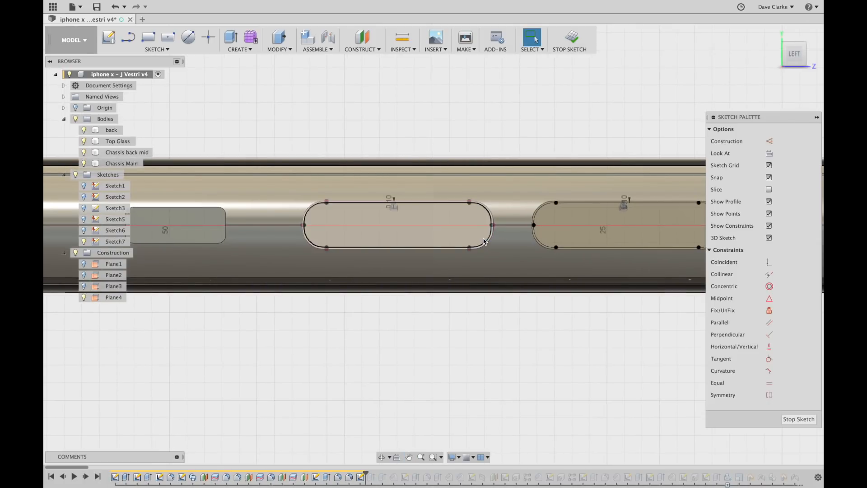
{"action": "scroll", "coordinate": [501, 272], "scroll_direction": "up", "scroll_amount": 3}
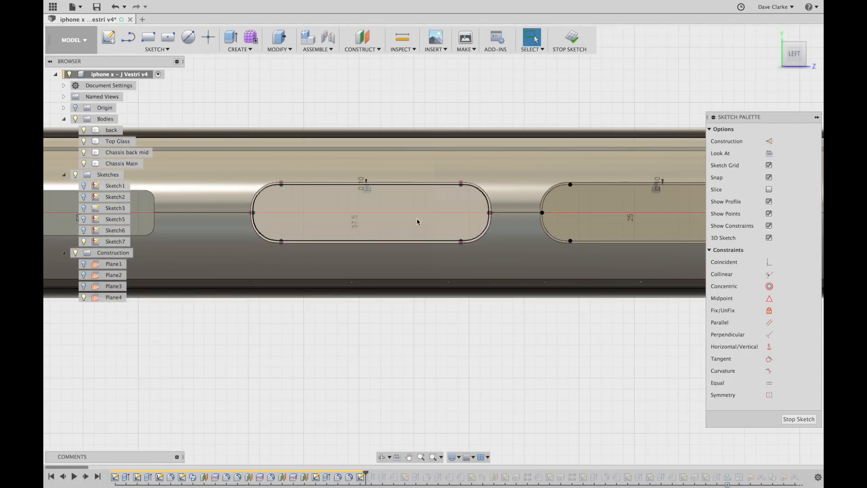
{"action": "scroll", "coordinate": [416, 218], "scroll_direction": "up", "scroll_amount": 2}
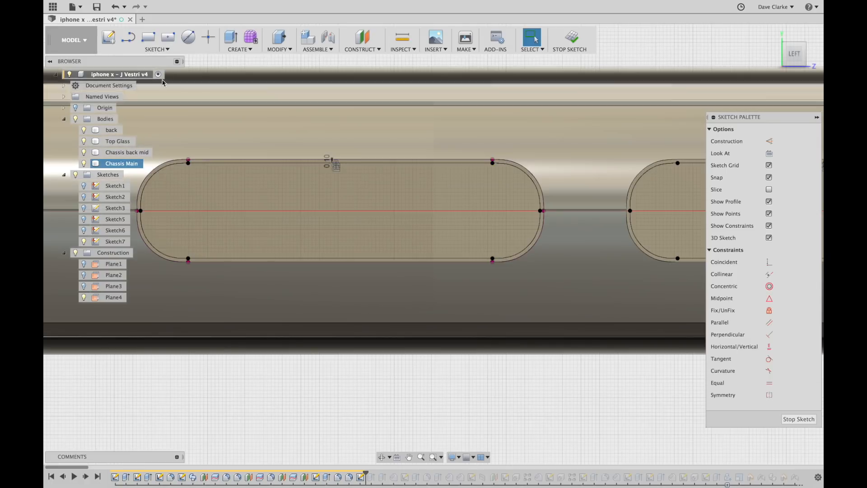
{"action": "left_click", "coordinate": [165, 50]}
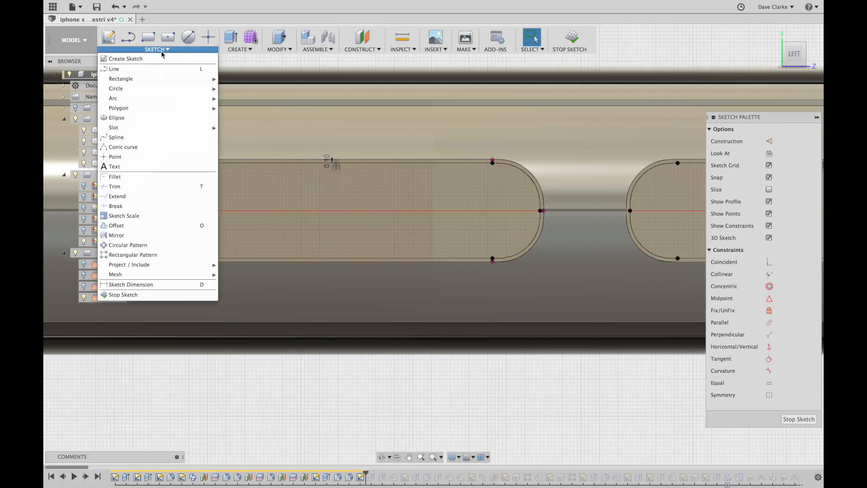
Try an offset of the long slot outline, cancel it, and finish Sketch7.
{"action": "left_click", "coordinate": [149, 226]}
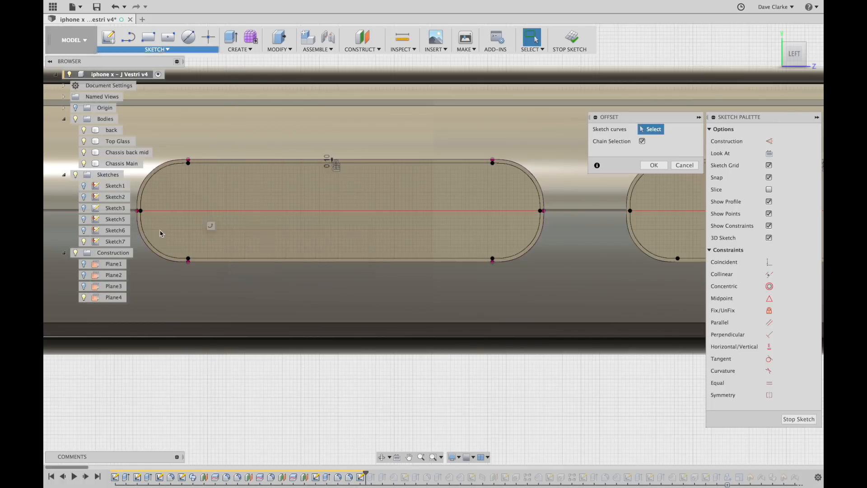
{"action": "left_click", "coordinate": [405, 161]}
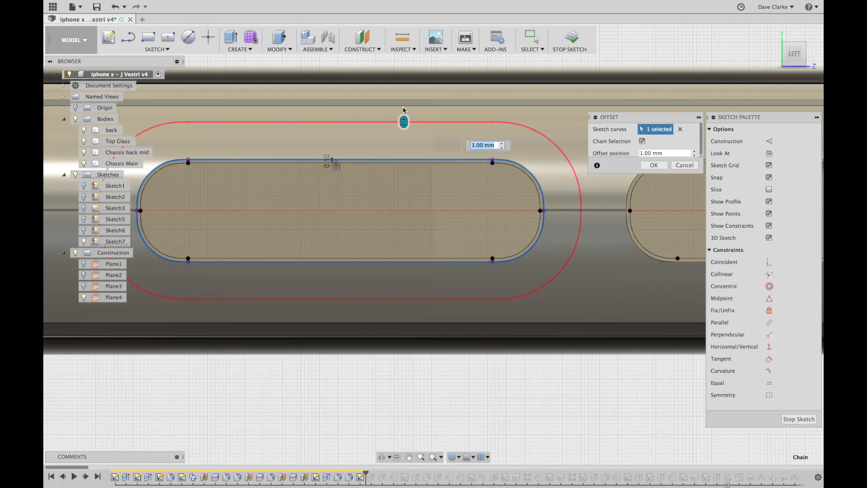
{"action": "left_click_drag", "start_coordinate": [404, 124], "coordinate": [391, 137]}
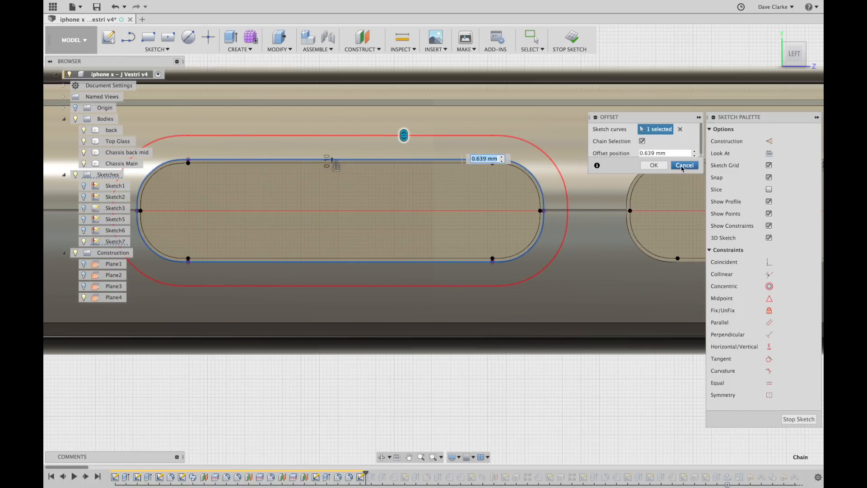
{"action": "left_click", "coordinate": [683, 169]}
{"action": "left_click", "coordinate": [571, 42]}
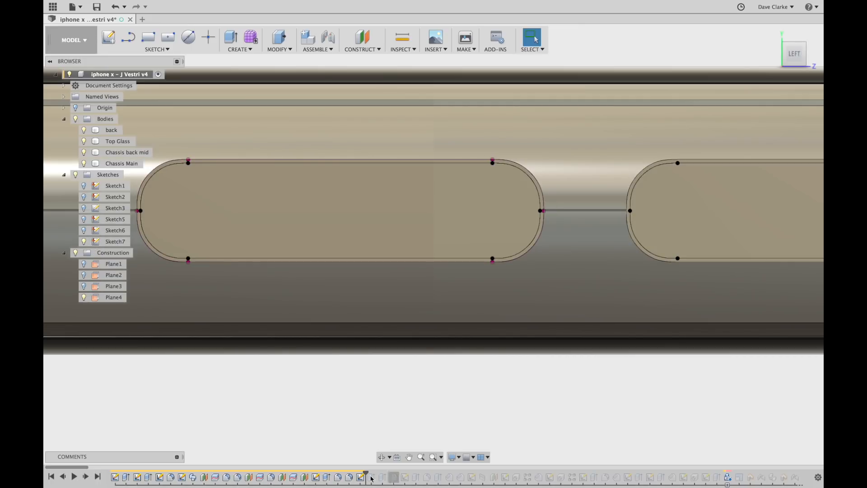
Step the history forward to add the Vol Down and Vol Up bodies, viewed in 3D.
{"action": "left_click", "coordinate": [86, 477]}
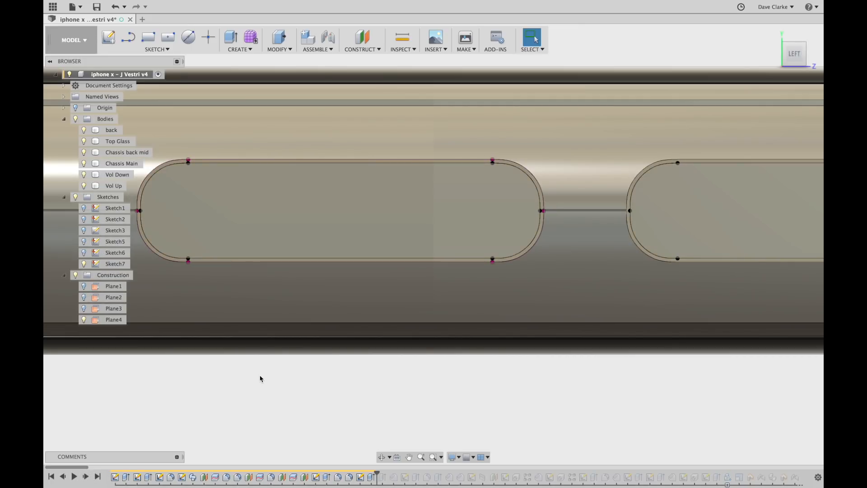
{"action": "scroll", "coordinate": [408, 393], "scroll_direction": "down", "scroll_amount": 2}
{"action": "middle_click_drag", "start_coordinate": [409, 393], "coordinate": [470, 393], "text": "shift"}
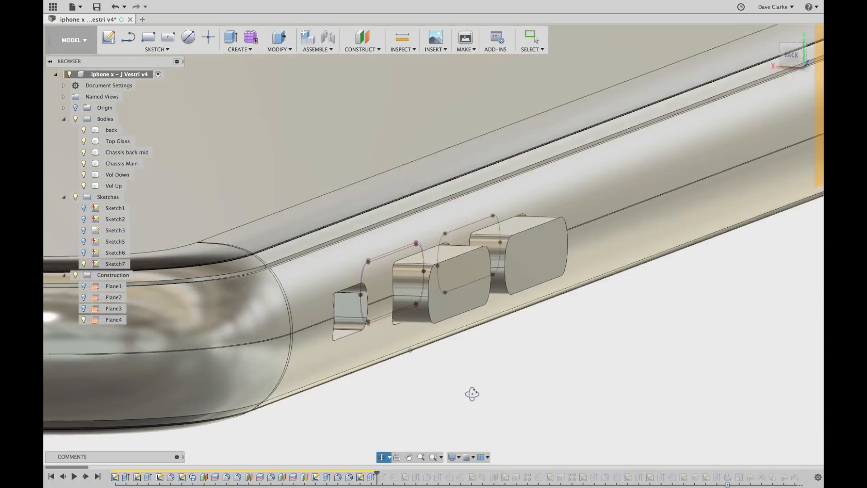
Hide Sketch7's profiles and orbit closer to the side buttons.
{"action": "left_click", "coordinate": [83, 264]}
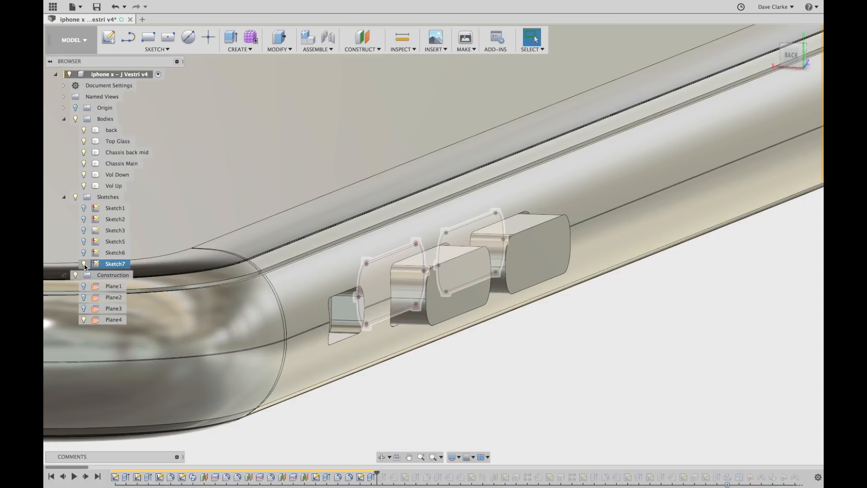
{"action": "mouse_move", "coordinate": [542, 329]}
{"action": "middle_mouse_down", "text": "shift"}
{"action": "mouse_move", "coordinate": [557, 353]}
{"action": "mouse_move", "coordinate": [441, 350]}
{"action": "mouse_move", "coordinate": [451, 350]}
{"action": "mouse_move", "coordinate": [432, 317]}
{"action": "mouse_move", "coordinate": [457, 321]}
{"action": "middle_mouse_up", "text": "shift"}
{"action": "scroll", "coordinate": [317, 345], "scroll_direction": "down", "scroll_amount": 2}
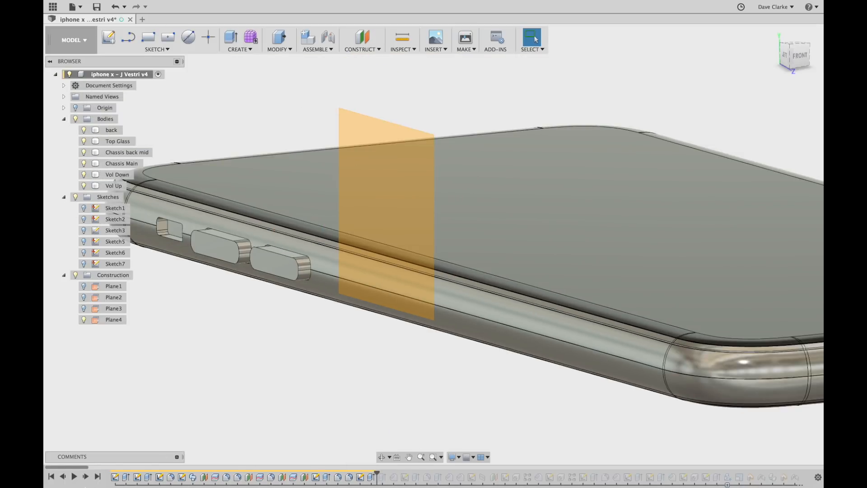
Step the history forward and inspect the 29.774 mm curved sketch line at the phone's end.
{"action": "left_click", "coordinate": [86, 478]}
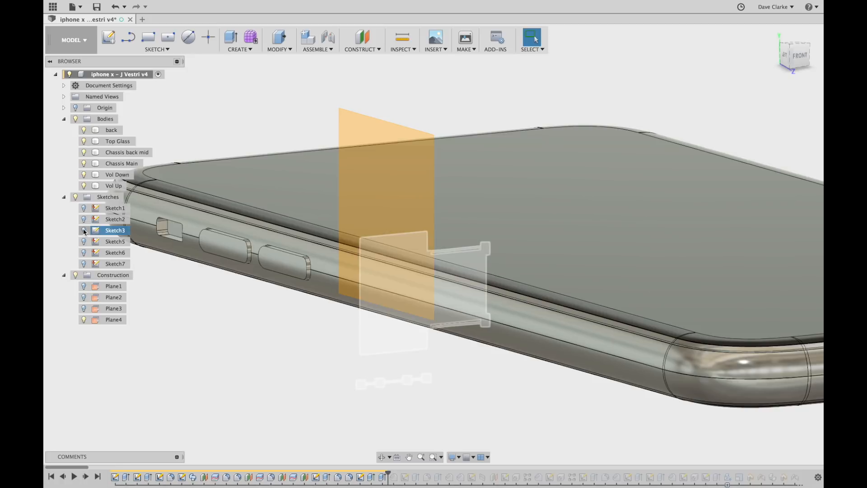
{"action": "left_click", "coordinate": [795, 66]}
{"action": "scroll", "coordinate": [468, 303], "scroll_direction": "up", "scroll_amount": 5}
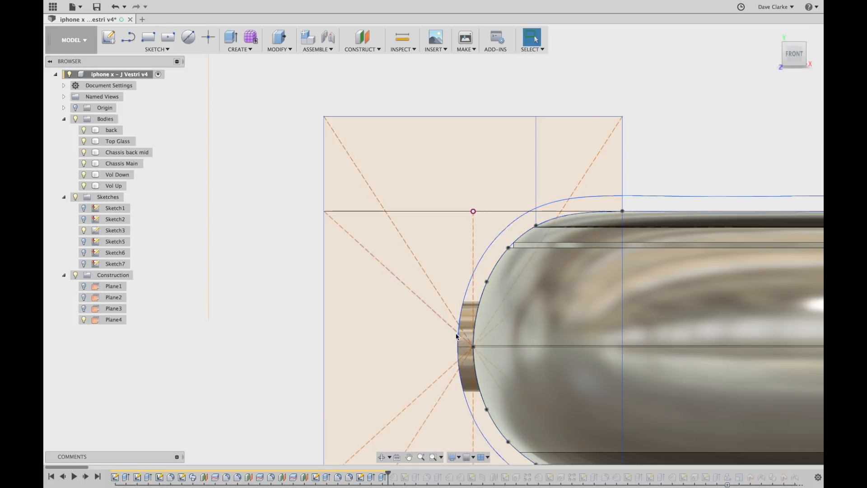
{"action": "scroll", "coordinate": [449, 301], "scroll_direction": "down", "scroll_amount": 3}
{"action": "scroll", "coordinate": [445, 300], "scroll_direction": "down", "scroll_amount": 1}
{"action": "left_click", "coordinate": [617, 246]}
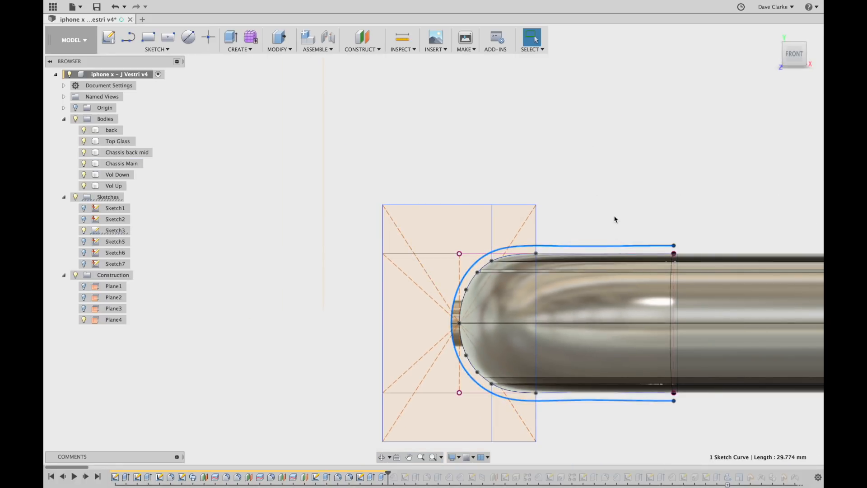
{"action": "middle_click_drag", "start_coordinate": [600, 223], "coordinate": [448, 225], "text": "shift"}
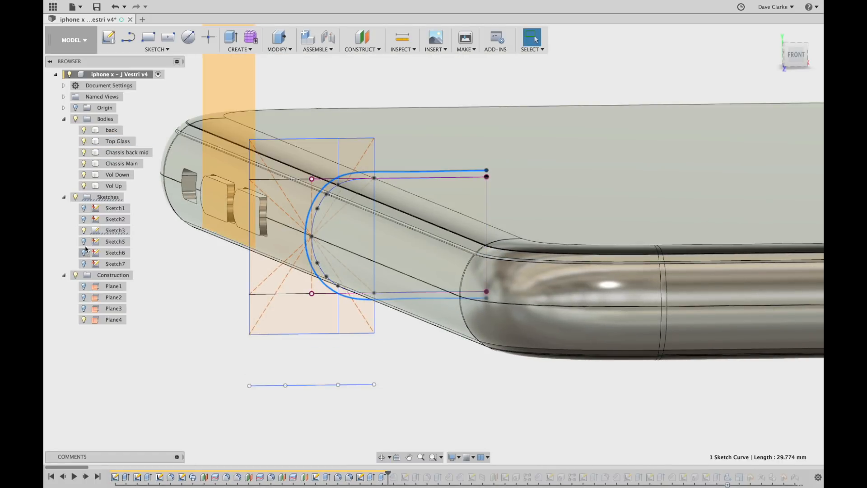
Confirm the Sketch3 extrude cut at −73 mm one side and view the trimmed buttons from below.
{"action": "double_click", "coordinate": [381, 477]}
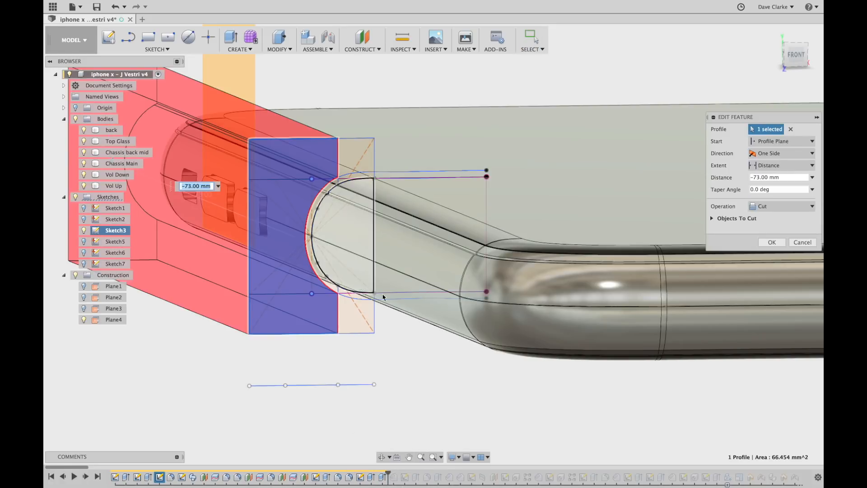
{"action": "scroll", "coordinate": [366, 330], "scroll_direction": "down", "scroll_amount": 3}
{"action": "middle_click_drag", "start_coordinate": [313, 350], "coordinate": [330, 354], "text": "shift"}
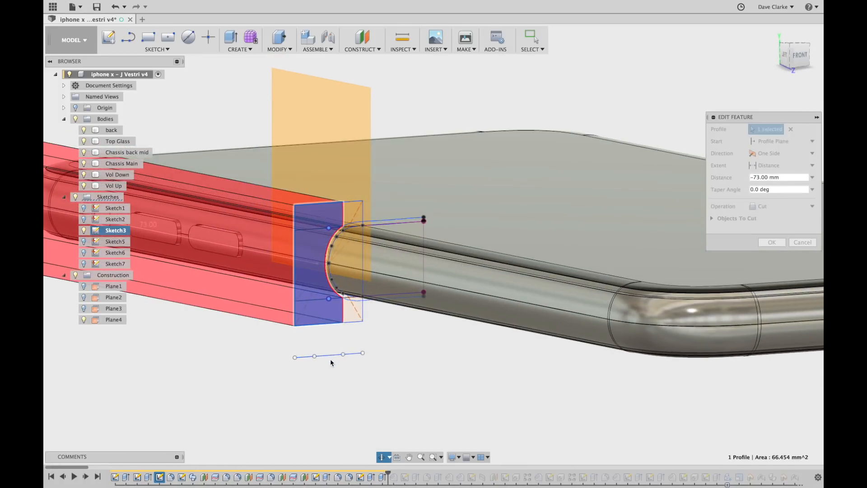
{"action": "middle_click_drag", "start_coordinate": [240, 390], "coordinate": [504, 391]}
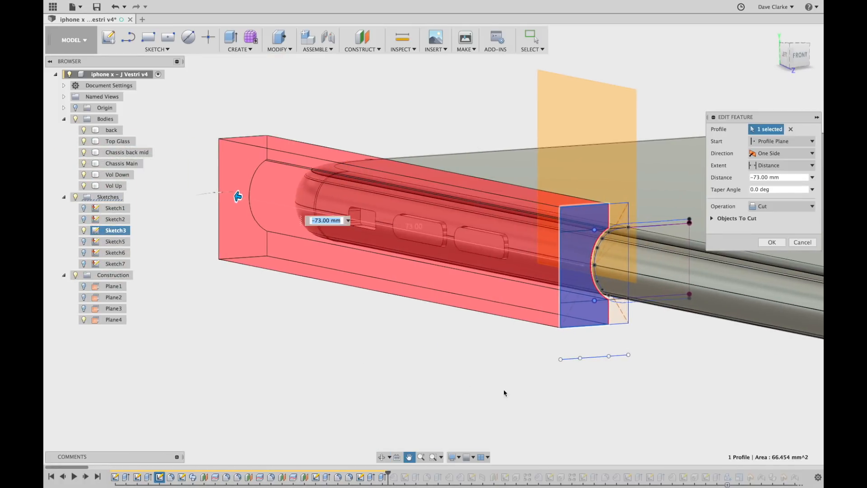
{"action": "left_click", "coordinate": [772, 243]}
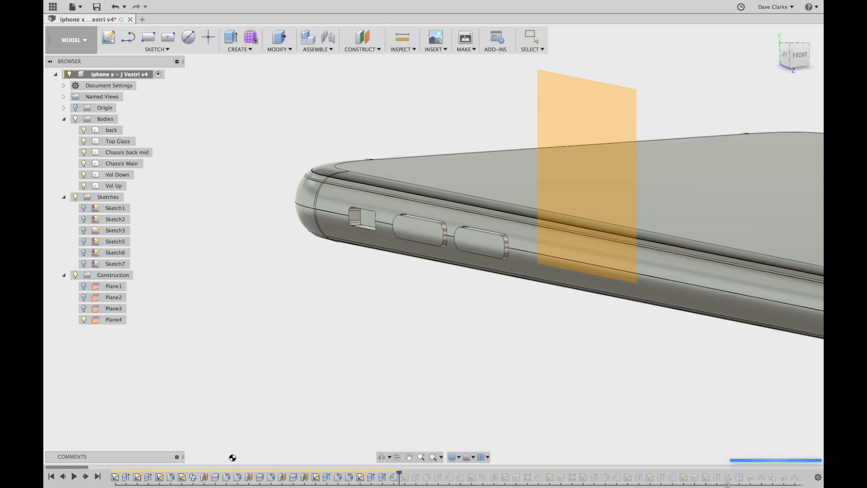
{"action": "scroll", "coordinate": [479, 241], "scroll_direction": "up", "scroll_amount": 6}
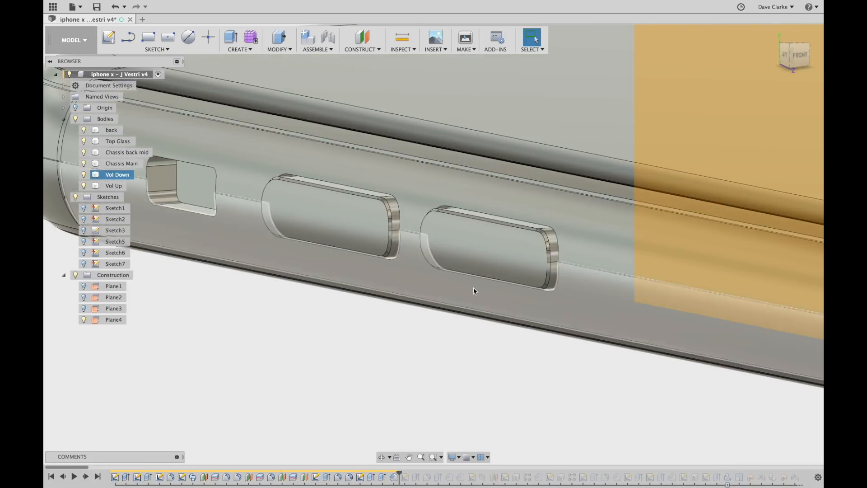
{"action": "middle_click_drag", "start_coordinate": [514, 352], "coordinate": [433, 443], "text": "shift"}
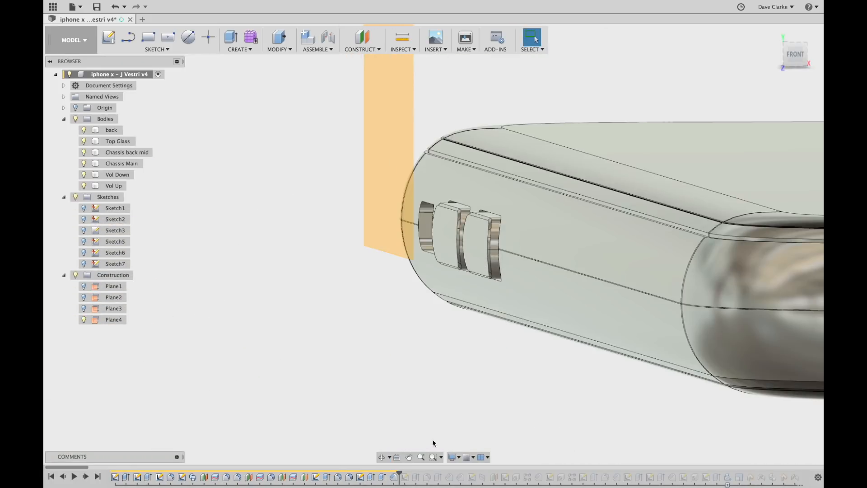
Reconfirm Chamfer1 at 0.1 mm equal distance on the volume buttons' two edge chains.
{"action": "left_click", "coordinate": [395, 478]}
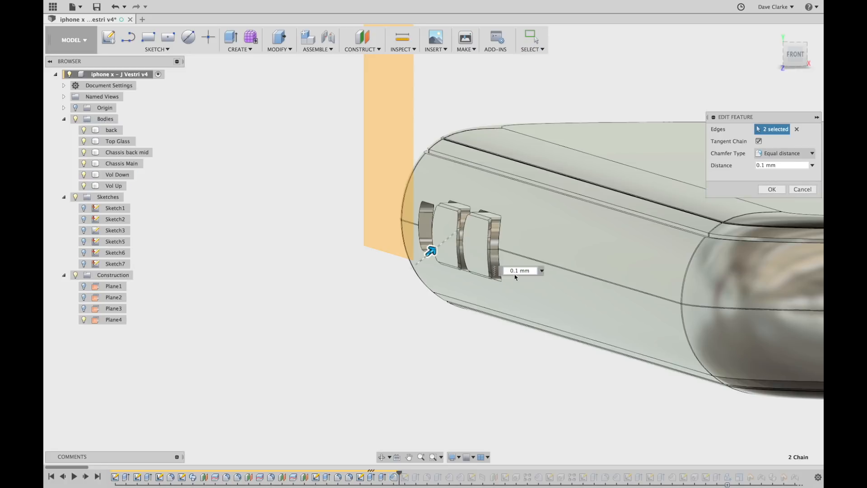
{"action": "left_click", "coordinate": [773, 190]}
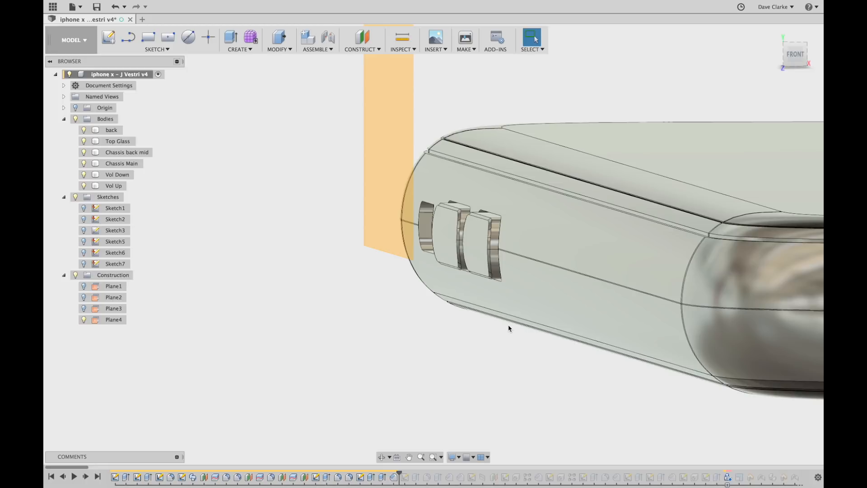
{"action": "scroll", "coordinate": [497, 226], "scroll_direction": "up", "scroll_amount": 5}
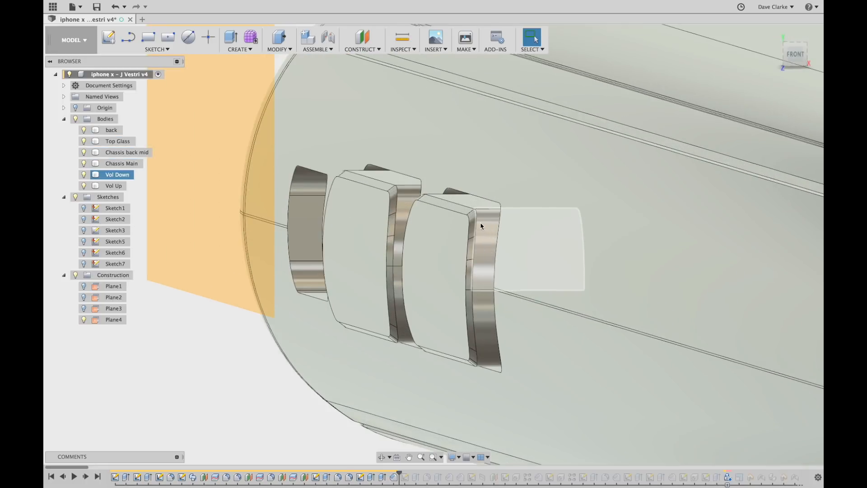
{"action": "scroll", "coordinate": [469, 257], "scroll_direction": "down", "scroll_amount": 5}
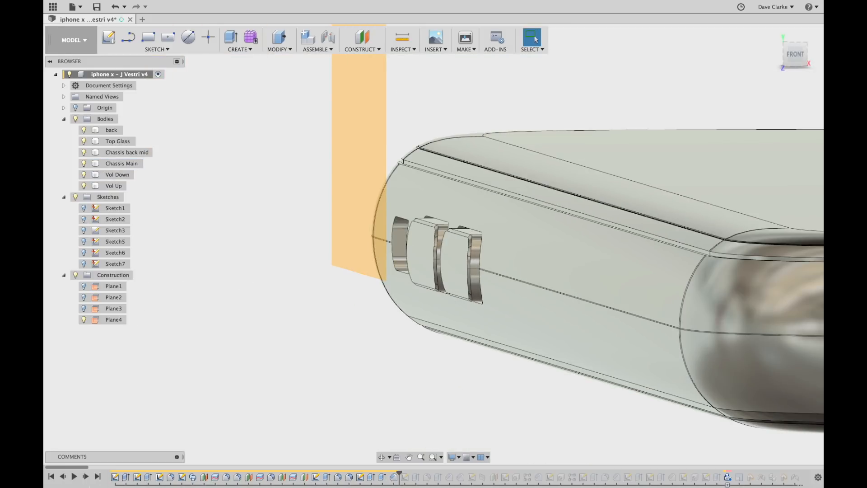
Replay history to Sketch8, make it visible, and view the phone's left side.
{"action": "left_click", "coordinate": [85, 478]}
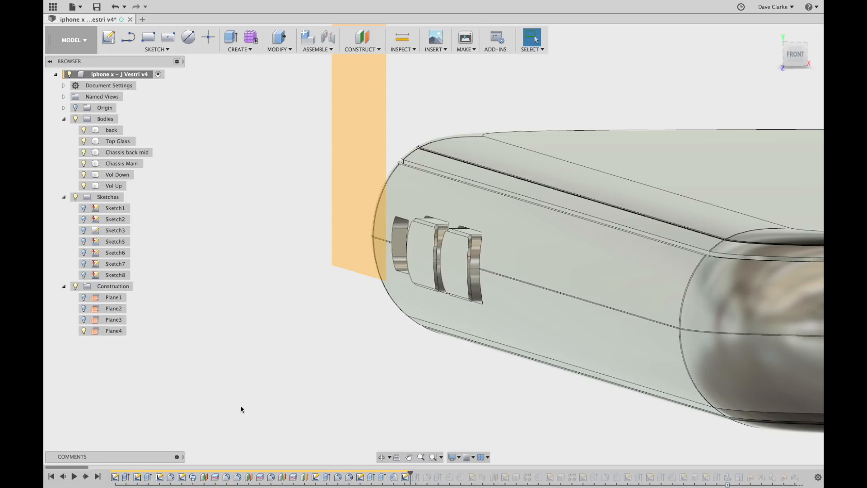
{"action": "left_click", "coordinate": [83, 274]}
{"action": "scroll", "coordinate": [308, 312], "scroll_direction": "down", "scroll_amount": 3}
{"action": "mouse_move", "coordinate": [309, 312]}
{"action": "middle_mouse_down", "text": "shift"}
{"action": "mouse_move", "coordinate": [303, 323]}
{"action": "mouse_move", "coordinate": [318, 319]}
{"action": "middle_mouse_up", "text": "shift"}
{"action": "middle_click_drag", "start_coordinate": [312, 323], "coordinate": [813, 323]}
{"action": "scroll", "coordinate": [398, 266], "scroll_direction": "up", "scroll_amount": 2}
{"action": "middle_click_drag", "start_coordinate": [357, 275], "coordinate": [381, 275], "text": "shift"}
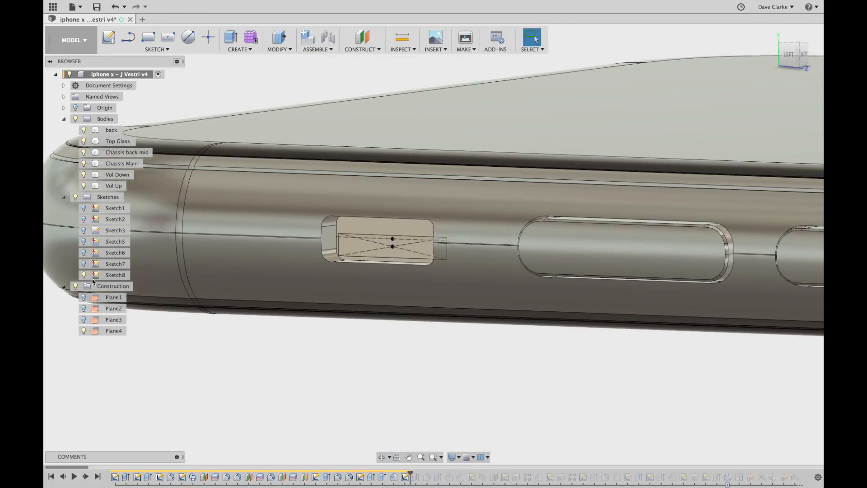
Review Sketch8's 5.50 by 1.00 rectangle in the side slot, then finish the sketch.
{"action": "double_click", "coordinate": [108, 276]}
{"action": "mouse_move", "coordinate": [463, 294]}
{"action": "middle_mouse_down"}
{"action": "mouse_move", "coordinate": [634, 260]}
{"action": "mouse_move", "coordinate": [814, 208]}
{"action": "middle_mouse_up"}
{"action": "scroll", "coordinate": [384, 214], "scroll_direction": "up", "scroll_amount": 4}
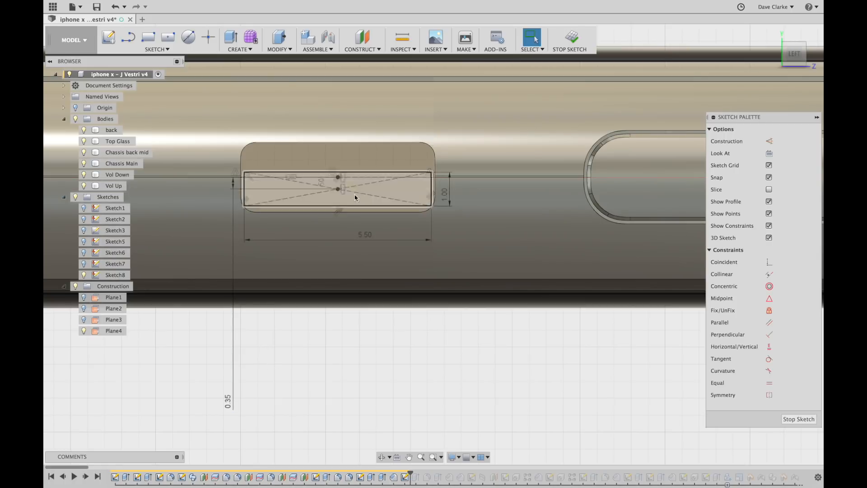
{"action": "scroll", "coordinate": [385, 226], "scroll_direction": "down", "scroll_amount": 1}
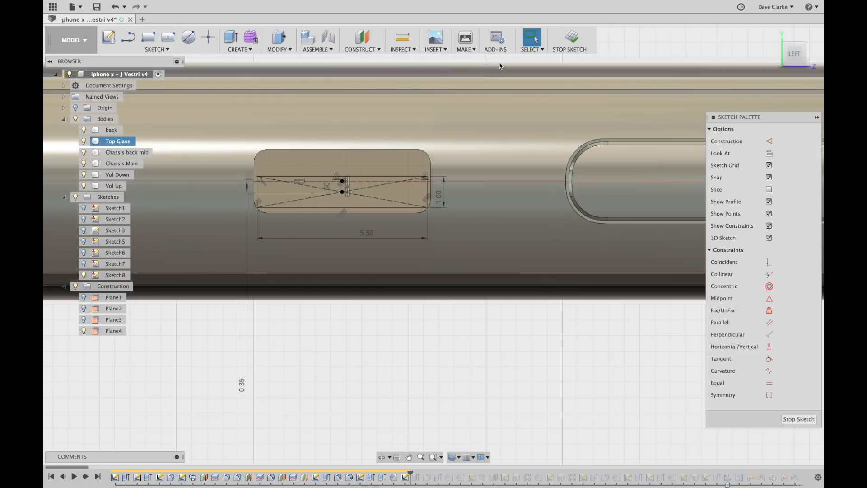
{"action": "left_click", "coordinate": [571, 38]}
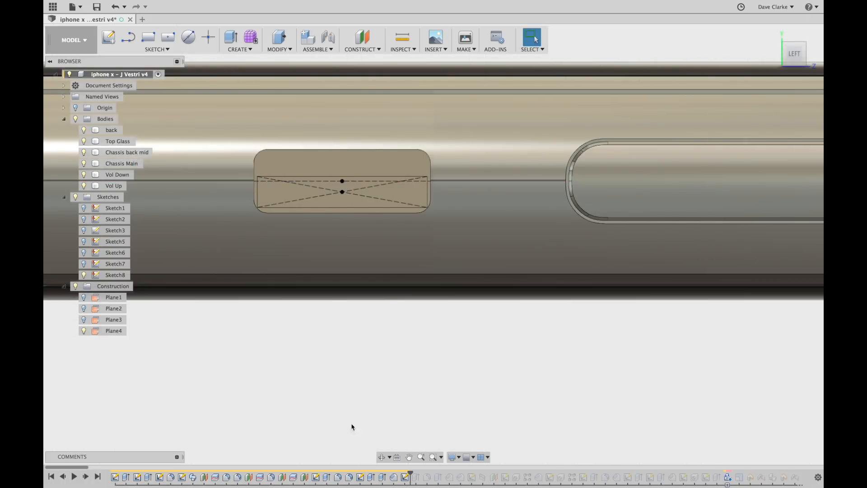
Replay history through the Silent Switch body and Fillet7, which rounds the switch.
{"action": "left_click", "coordinate": [85, 477]}
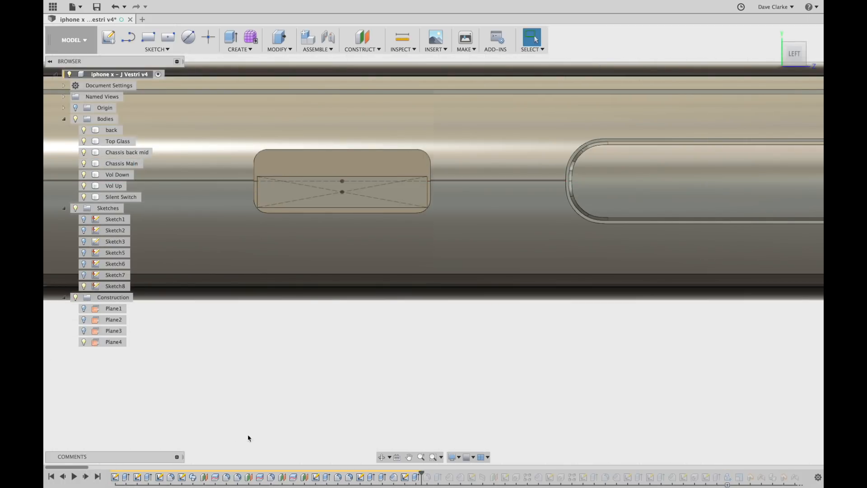
{"action": "scroll", "coordinate": [341, 357], "scroll_direction": "down", "scroll_amount": 3}
{"action": "middle_click_drag", "start_coordinate": [342, 357], "coordinate": [316, 381], "text": "shift"}
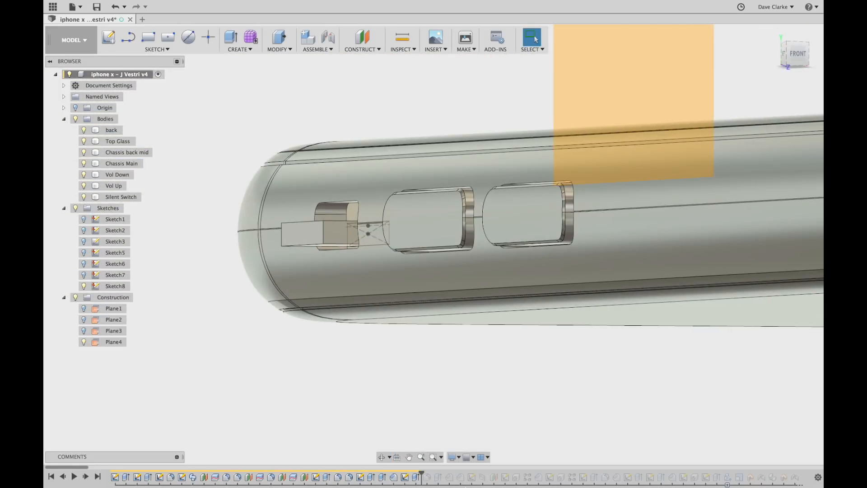
{"action": "left_click_drag", "start_coordinate": [421, 472], "coordinate": [429, 474]}
{"action": "middle_click_drag", "start_coordinate": [387, 390], "coordinate": [440, 406], "text": "shift"}
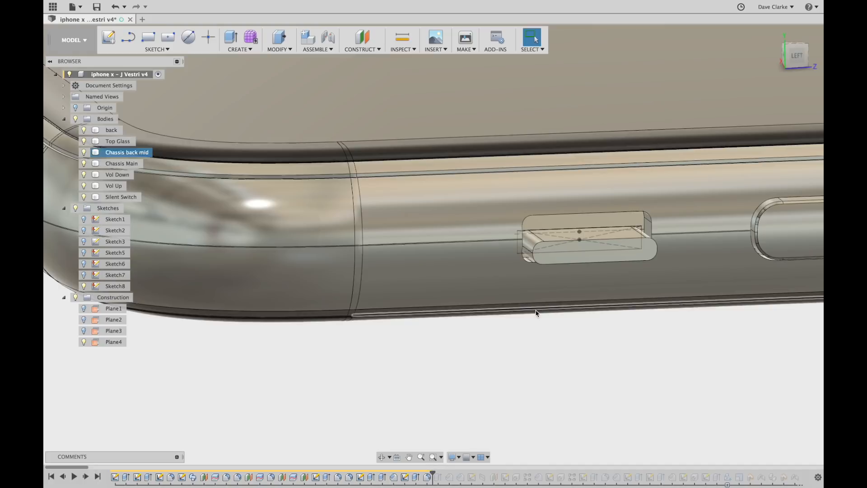
{"action": "left_click_drag", "start_coordinate": [430, 473], "coordinate": [444, 473]}
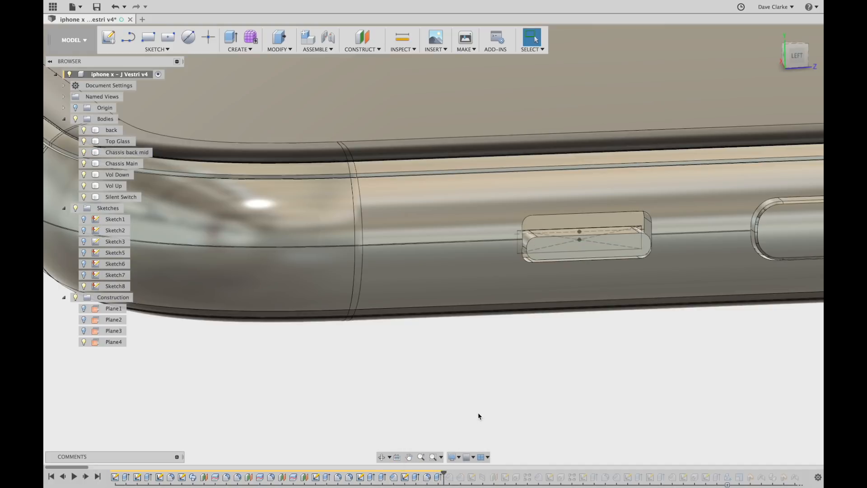
{"action": "middle_click_drag", "start_coordinate": [492, 406], "coordinate": [452, 414], "text": "shift"}
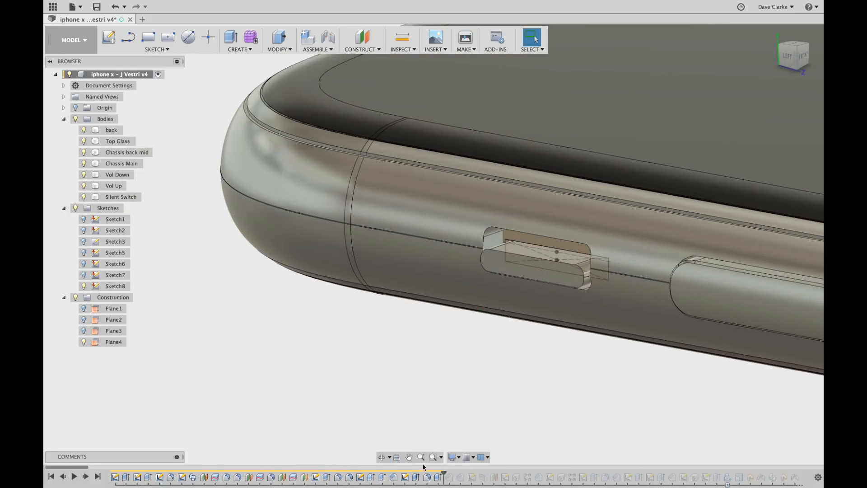
{"action": "middle_click_drag", "start_coordinate": [454, 381], "coordinate": [514, 368], "text": "shift"}
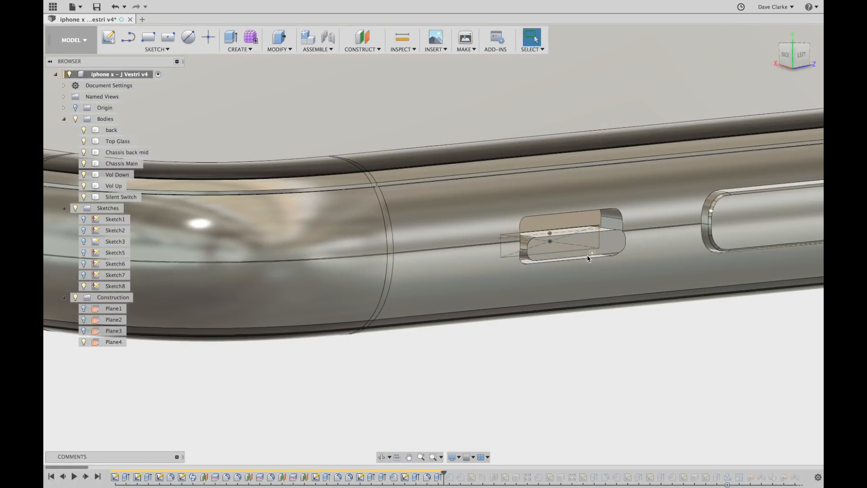
Inspect the silent switch slot, advance one more feature, and select Chamfer4 in the timeline.
{"action": "scroll", "coordinate": [581, 240], "scroll_direction": "up", "scroll_amount": 4}
{"action": "scroll", "coordinate": [580, 239], "scroll_direction": "down", "scroll_amount": 3}
{"action": "middle_click_drag", "start_coordinate": [642, 324], "coordinate": [543, 331], "text": "shift"}
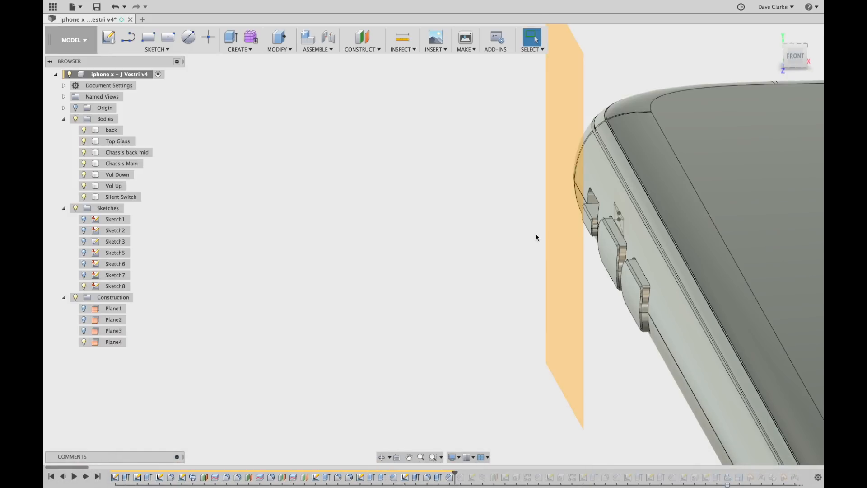
{"action": "scroll", "coordinate": [584, 229], "scroll_direction": "up", "scroll_amount": 5}
{"action": "middle_click_drag", "start_coordinate": [300, 342], "coordinate": [517, 256], "text": "shift"}
{"action": "scroll", "coordinate": [517, 257], "scroll_direction": "down", "scroll_amount": 5}
{"action": "middle_click_drag", "start_coordinate": [392, 299], "coordinate": [752, 312], "text": "shift"}
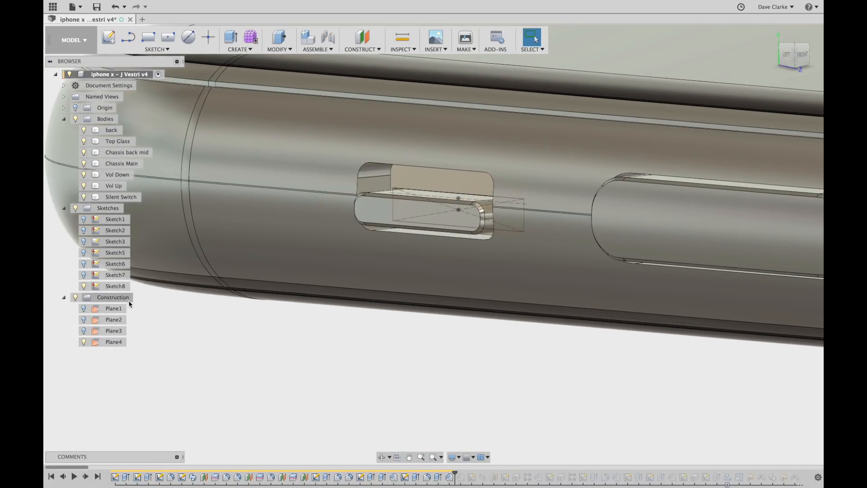
{"action": "middle_click_drag", "start_coordinate": [171, 305], "coordinate": [393, 309], "text": "shift"}
{"action": "left_click_drag", "start_coordinate": [365, 333], "coordinate": [376, 354]}
{"action": "key", "text": "Escape"}
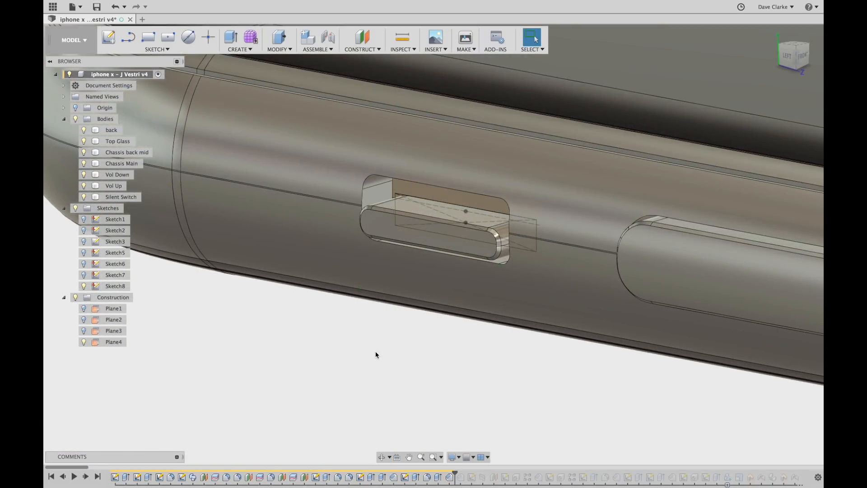
{"action": "left_click", "coordinate": [86, 478]}
{"action": "scroll", "coordinate": [325, 368], "scroll_direction": "down", "scroll_amount": 5}
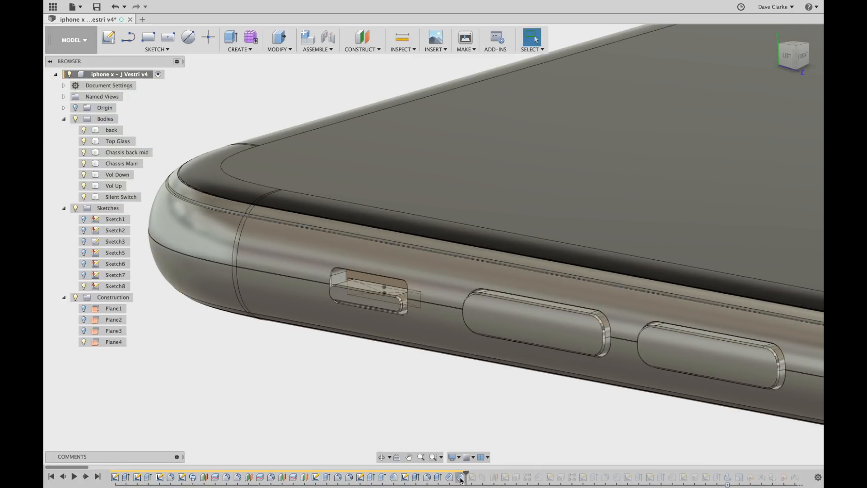
{"action": "left_click", "coordinate": [461, 477]}
Open Chamfer4 and inspect its 0.05 mm chamfer on the slot edges.
{"action": "double_click", "coordinate": [462, 480]}
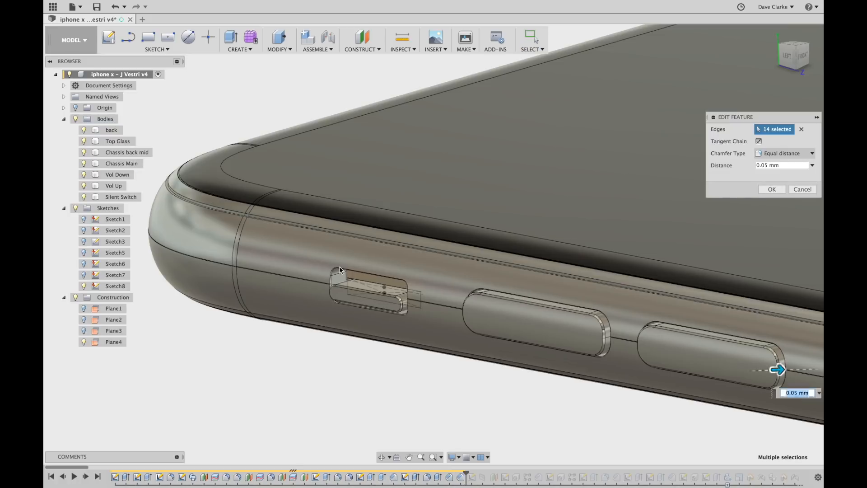
{"action": "scroll", "coordinate": [348, 277], "scroll_direction": "up", "scroll_amount": 6}
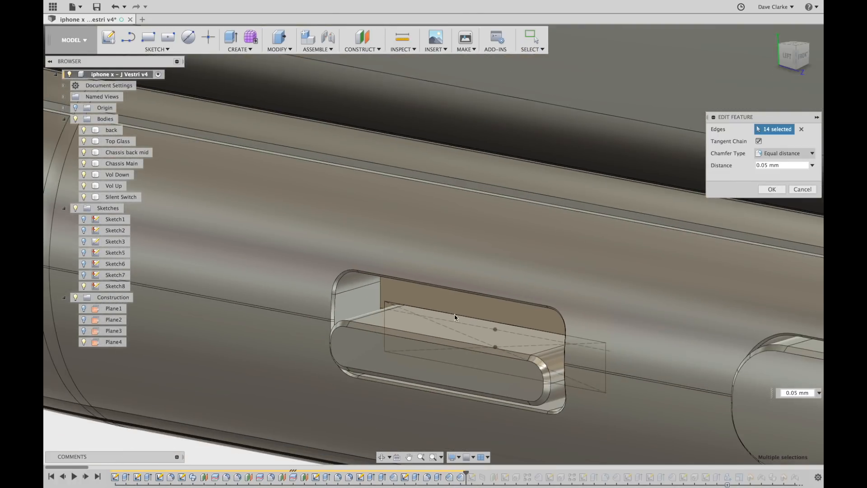
{"action": "middle_click_drag", "start_coordinate": [455, 317], "coordinate": [317, 263]}
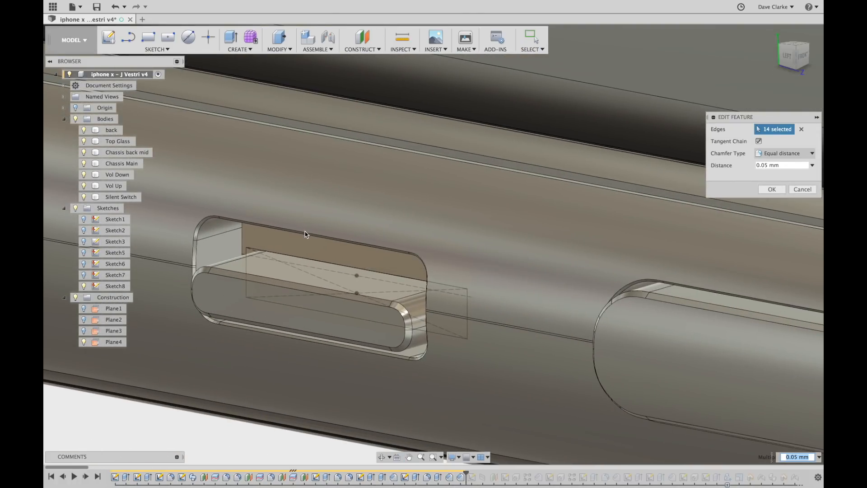
{"action": "scroll", "coordinate": [309, 244], "scroll_direction": "up", "scroll_amount": 8}
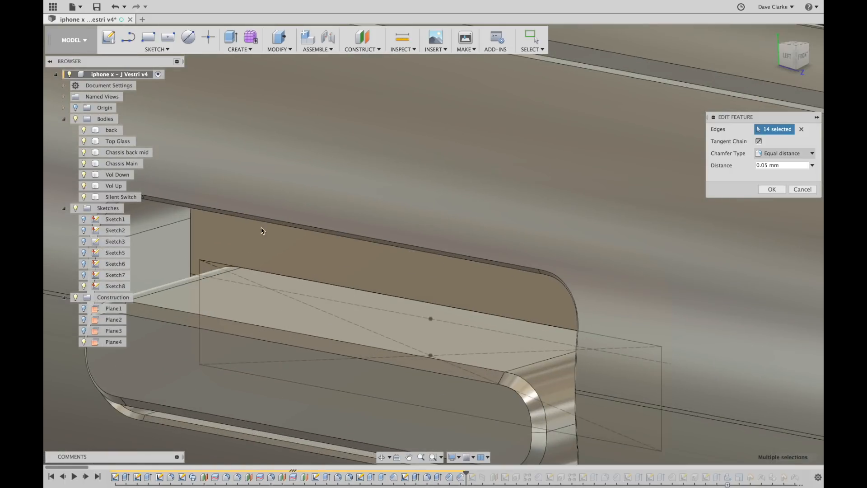
{"action": "middle_click_drag", "start_coordinate": [257, 230], "coordinate": [370, 220]}
{"action": "scroll", "coordinate": [339, 202], "scroll_direction": "down", "scroll_amount": 6}
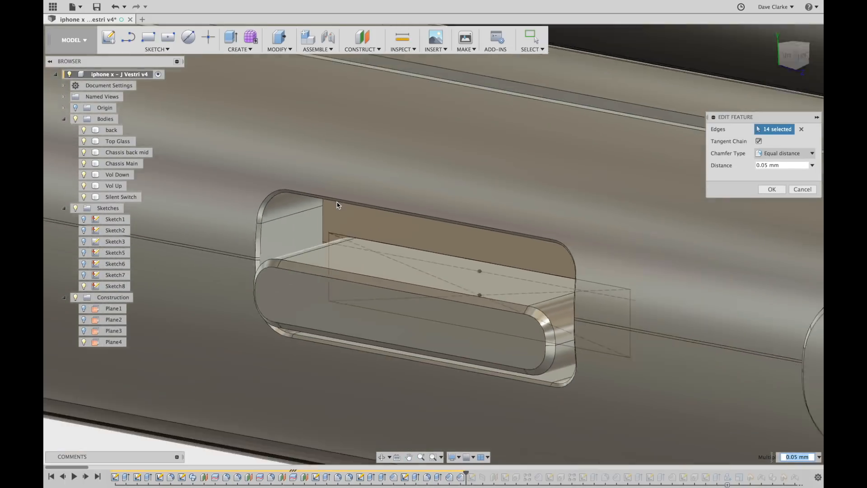
Check the second slot, keep the 14-edge chamfer unchanged, and replay history to Sketch9.
{"action": "middle_click_drag", "start_coordinate": [587, 333], "coordinate": [249, 251]}
{"action": "middle_click_drag", "start_coordinate": [653, 264], "coordinate": [748, 236], "text": "shift"}
{"action": "scroll", "coordinate": [748, 236], "scroll_direction": "down", "scroll_amount": 5}
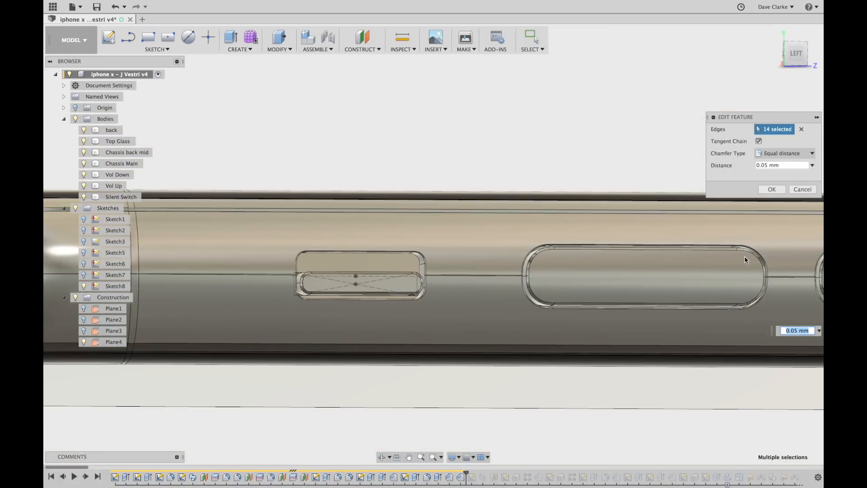
{"action": "middle_click_drag", "start_coordinate": [581, 315], "coordinate": [558, 326], "text": "shift"}
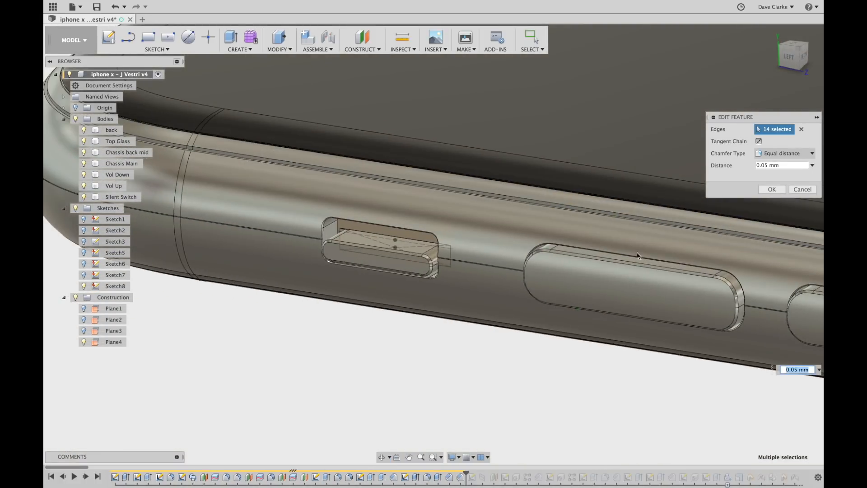
{"action": "left_click", "coordinate": [773, 192]}
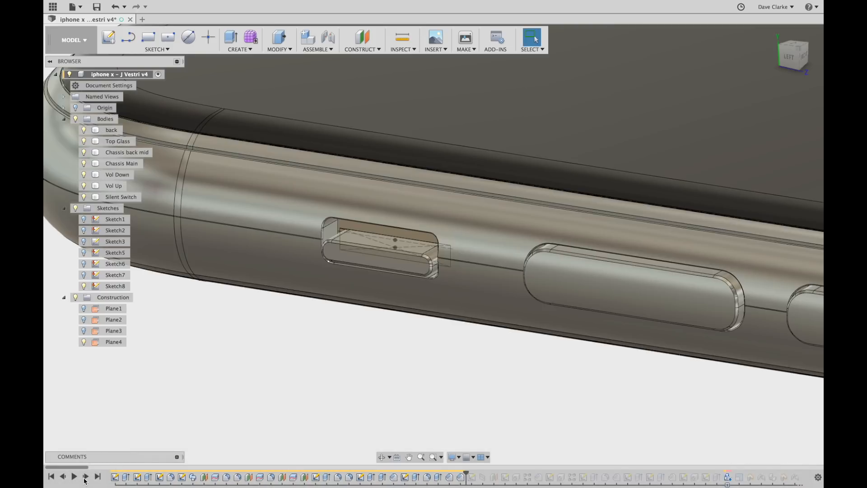
{"action": "left_click", "coordinate": [86, 477]}
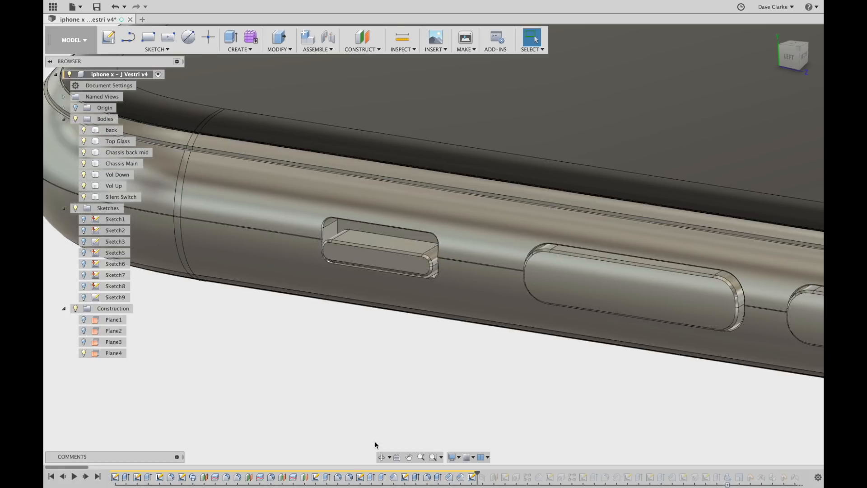
Show Sketch9's inset screen outline with the notch and view the whole phone from the top.
{"action": "left_click", "coordinate": [84, 298]}
{"action": "scroll", "coordinate": [346, 361], "scroll_direction": "down", "scroll_amount": 5}
{"action": "middle_click_drag", "start_coordinate": [354, 382], "coordinate": [337, 394], "text": "shift"}
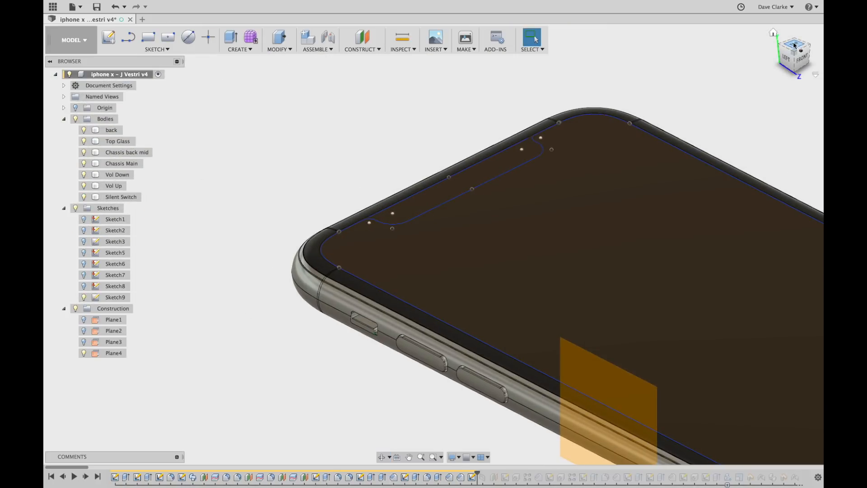
{"action": "left_click", "coordinate": [795, 45]}
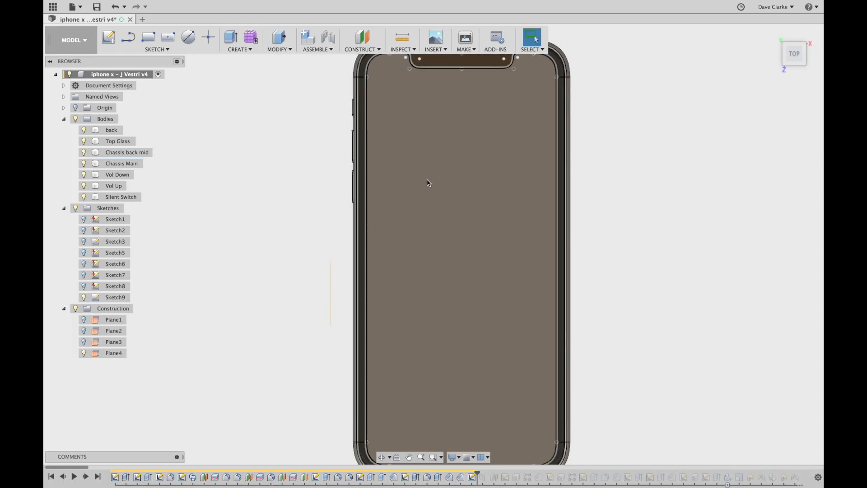
{"action": "middle_click_drag", "start_coordinate": [428, 180], "coordinate": [429, 197]}
{"action": "scroll", "coordinate": [430, 197], "scroll_direction": "up", "scroll_amount": 1}
{"action": "scroll", "coordinate": [452, 163], "scroll_direction": "down", "scroll_amount": 4}
{"action": "left_click", "coordinate": [454, 164]}
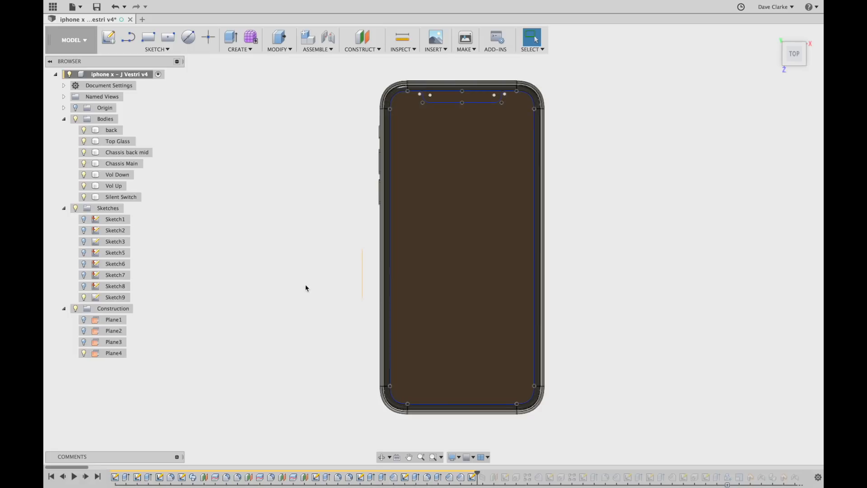
{"action": "left_click", "coordinate": [113, 298]}
{"action": "double_click", "coordinate": [113, 298]}
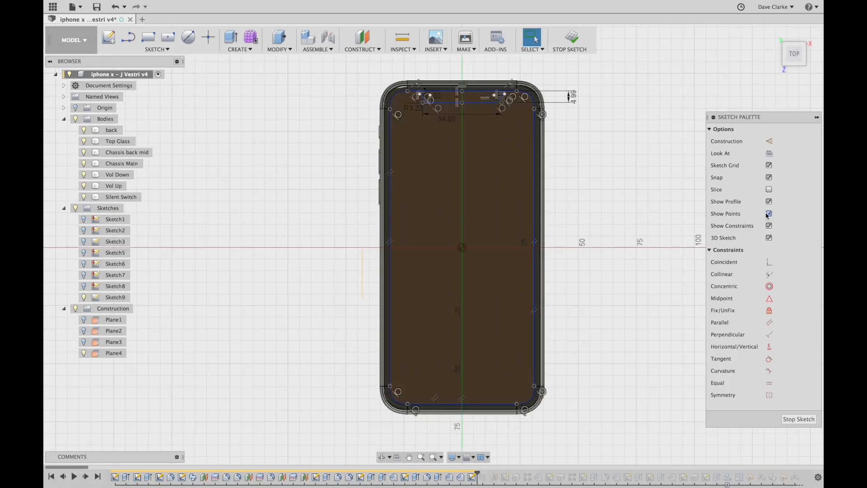
{"action": "scroll", "coordinate": [603, 183], "scroll_direction": "up", "scroll_amount": 5}
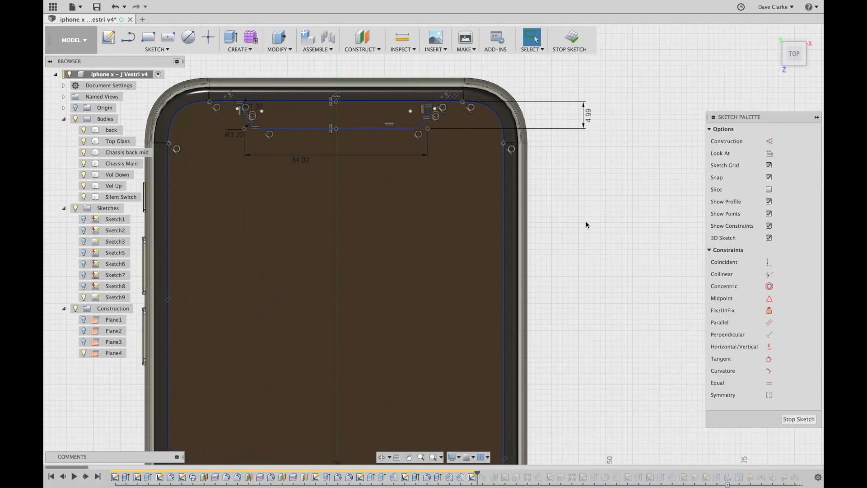
{"action": "mouse_move", "coordinate": [588, 221]}
{"action": "middle_mouse_down"}
{"action": "mouse_move", "coordinate": [627, 231]}
{"action": "mouse_move", "coordinate": [629, 239]}
{"action": "mouse_move", "coordinate": [645, 215]}
{"action": "middle_mouse_up"}
{"action": "key", "text": "Escape"}
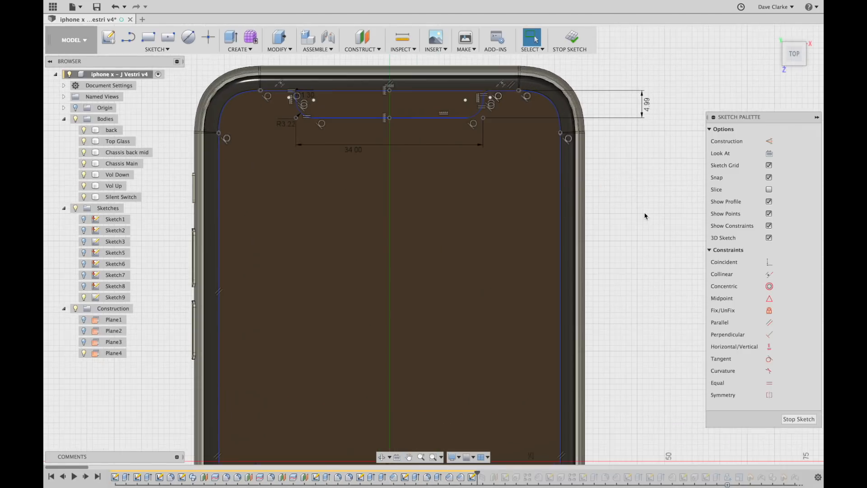
{"action": "scroll", "coordinate": [645, 216], "scroll_direction": "up", "scroll_amount": 5}
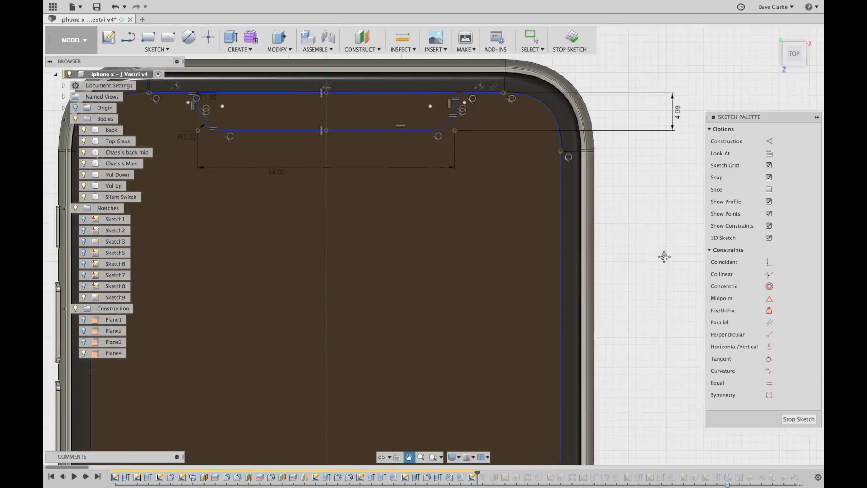
{"action": "scroll", "coordinate": [535, 106], "scroll_direction": "up", "scroll_amount": 2}
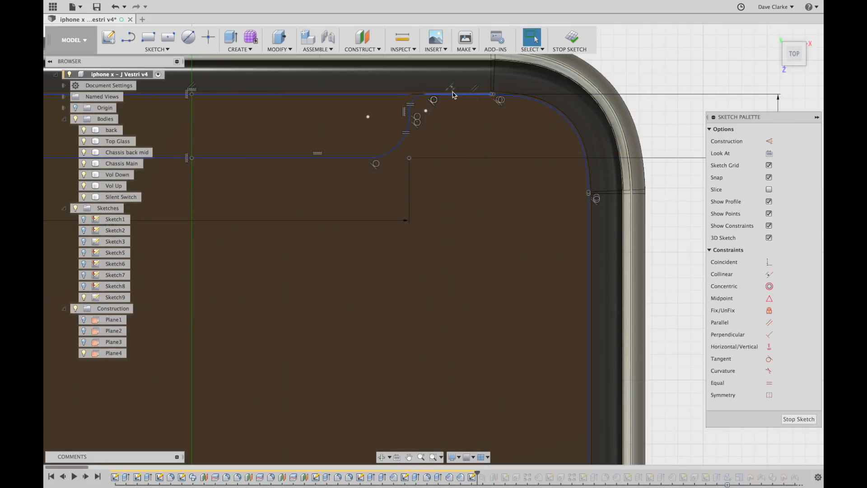
{"action": "middle_click_drag", "start_coordinate": [375, 158], "coordinate": [588, 155]}
{"action": "scroll", "coordinate": [630, 143], "scroll_direction": "up", "scroll_amount": 1}
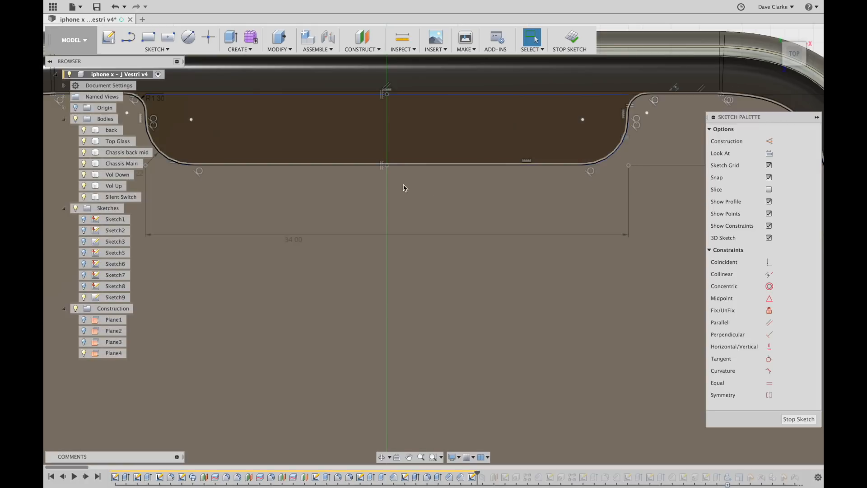
{"action": "scroll", "coordinate": [579, 156], "scroll_direction": "down", "scroll_amount": 3}
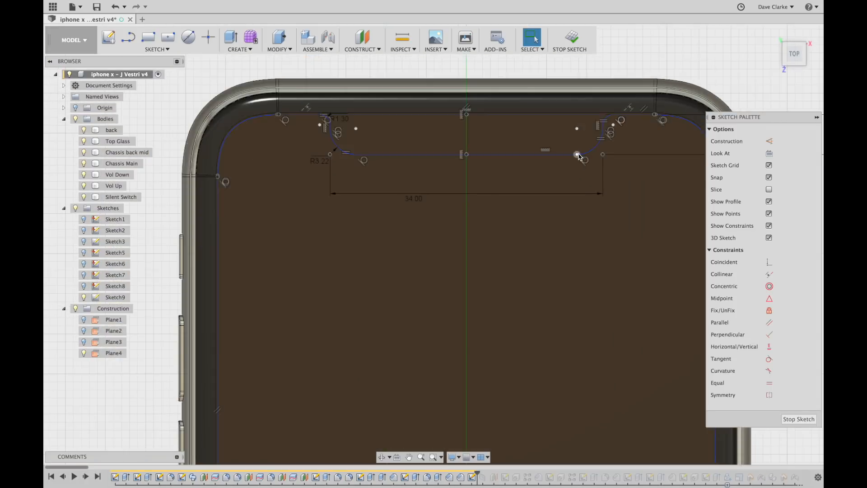
{"action": "scroll", "coordinate": [579, 156], "scroll_direction": "down", "scroll_amount": 2}
{"action": "middle_click_drag", "start_coordinate": [505, 236], "coordinate": [495, 172]}
{"action": "scroll", "coordinate": [508, 209], "scroll_direction": "down", "scroll_amount": 5}
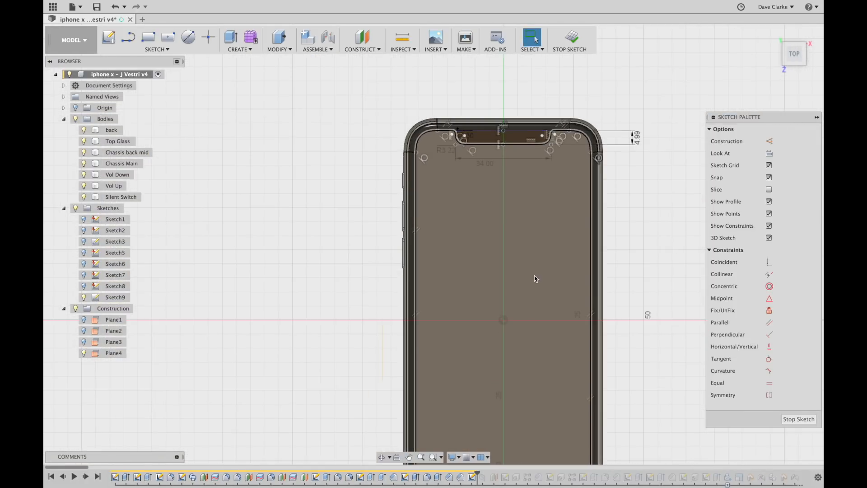
{"action": "middle_click_drag", "start_coordinate": [536, 277], "coordinate": [532, 188]}
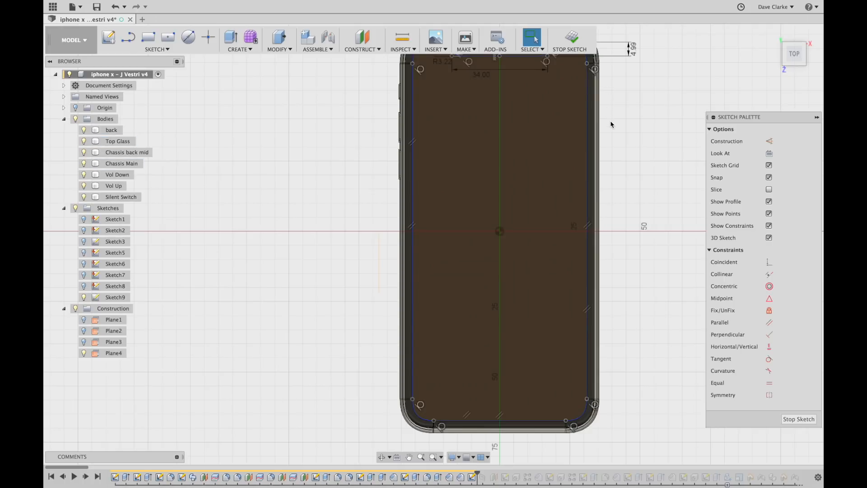
{"action": "left_click", "coordinate": [571, 38]}
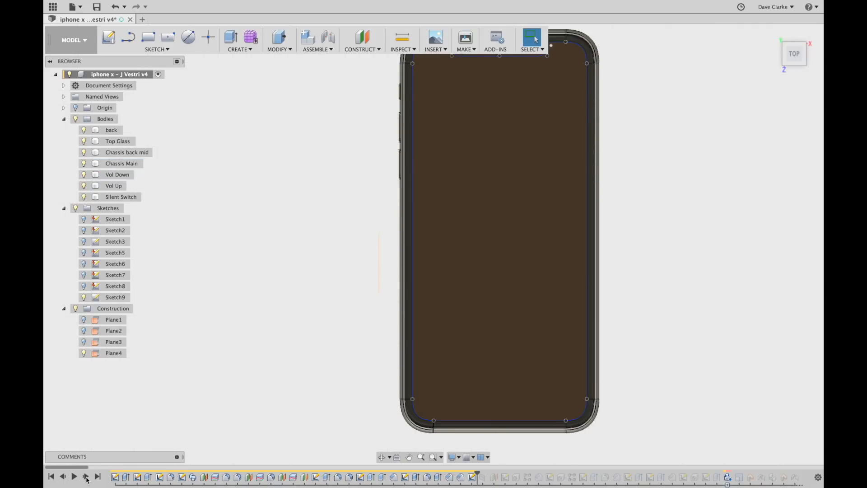
Replay SplitFace1, keep its notch split of the top glass unchanged, and advance to Plane5.
{"action": "left_click", "coordinate": [86, 477]}
{"action": "scroll", "coordinate": [265, 382], "scroll_direction": "down", "scroll_amount": 2}
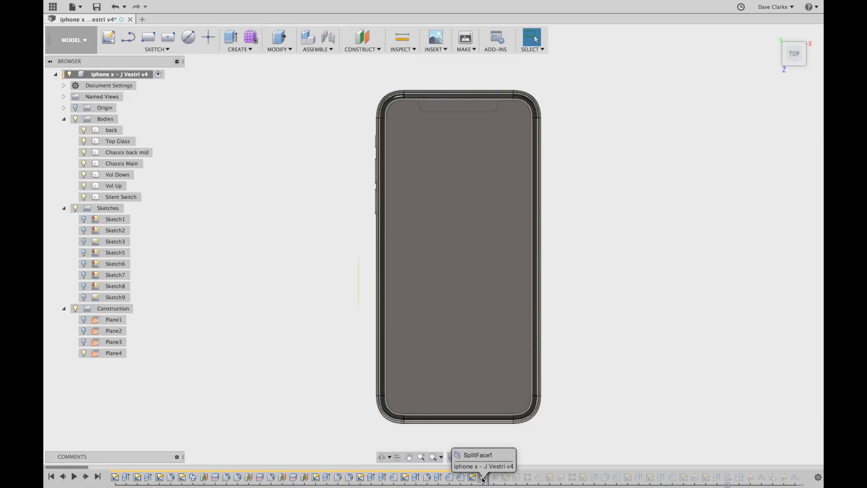
{"action": "double_click", "coordinate": [483, 478]}
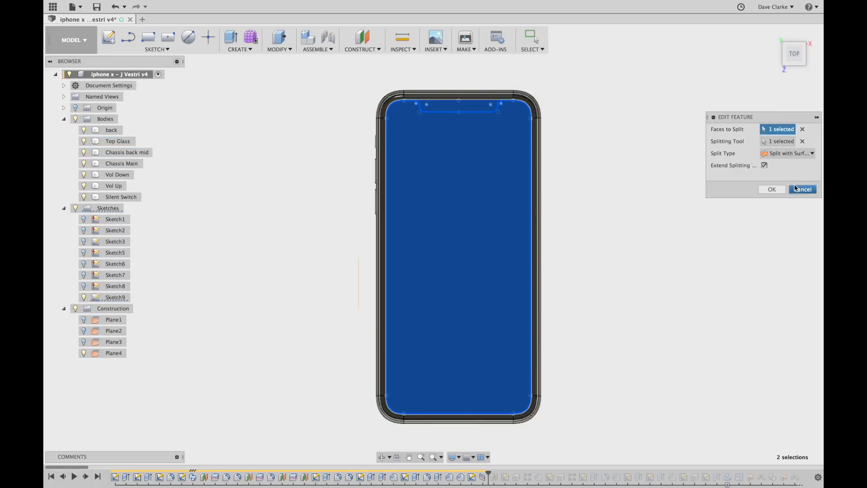
{"action": "left_click", "coordinate": [772, 189]}
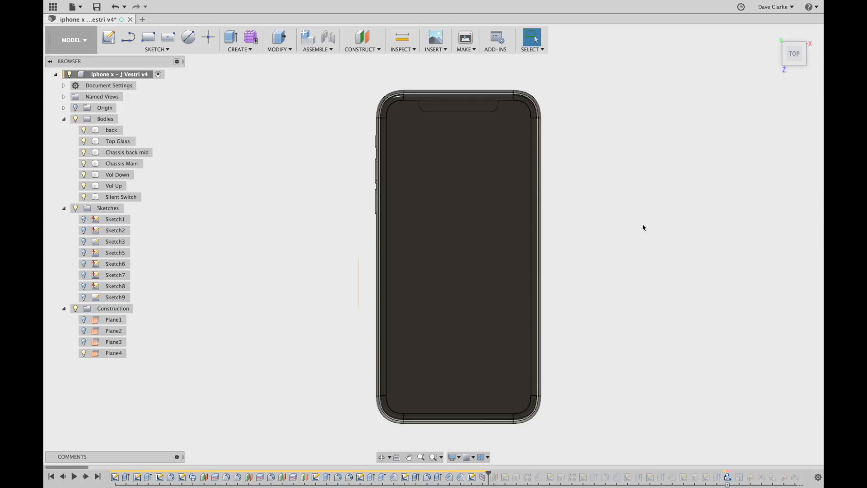
{"action": "left_click", "coordinate": [86, 477]}
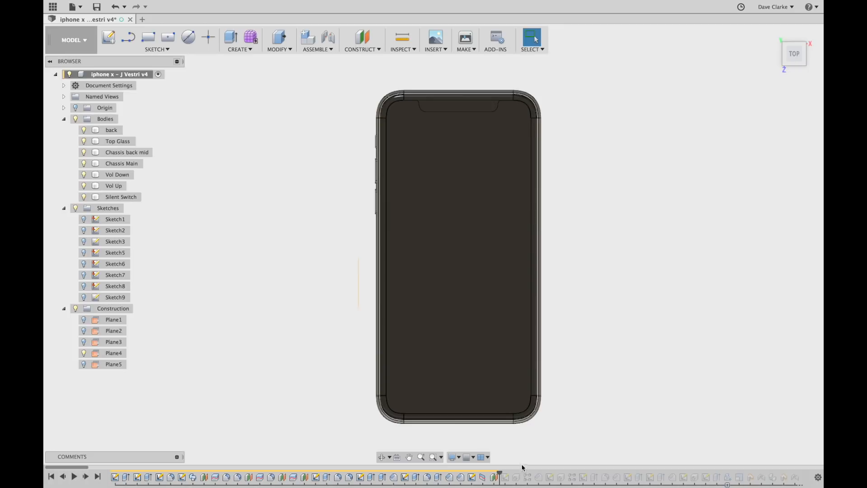
Hide Plane4, show Plane5, and view the phone's side buttons.
{"action": "left_click", "coordinate": [83, 364]}
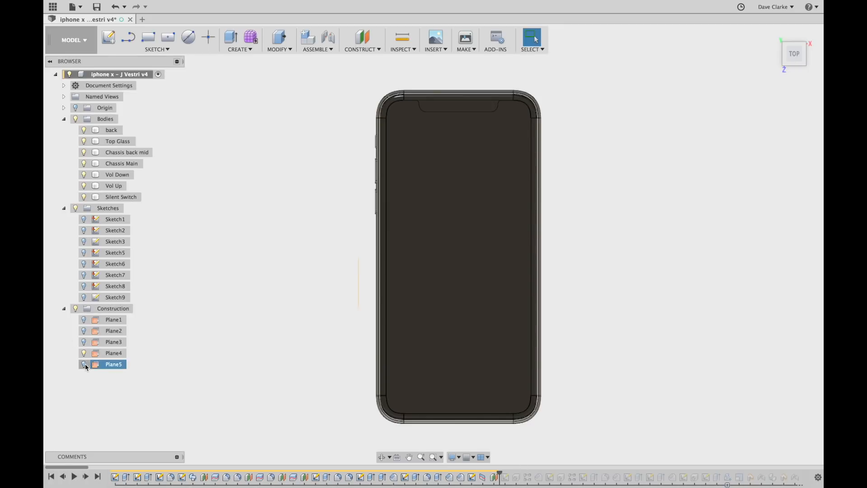
{"action": "left_click", "coordinate": [84, 353]}
{"action": "middle_click_drag", "start_coordinate": [551, 378], "coordinate": [554, 337], "text": "shift"}
{"action": "middle_click_drag", "start_coordinate": [414, 388], "coordinate": [462, 354], "text": "shift"}
{"action": "scroll", "coordinate": [519, 345], "scroll_direction": "up", "scroll_amount": 3}
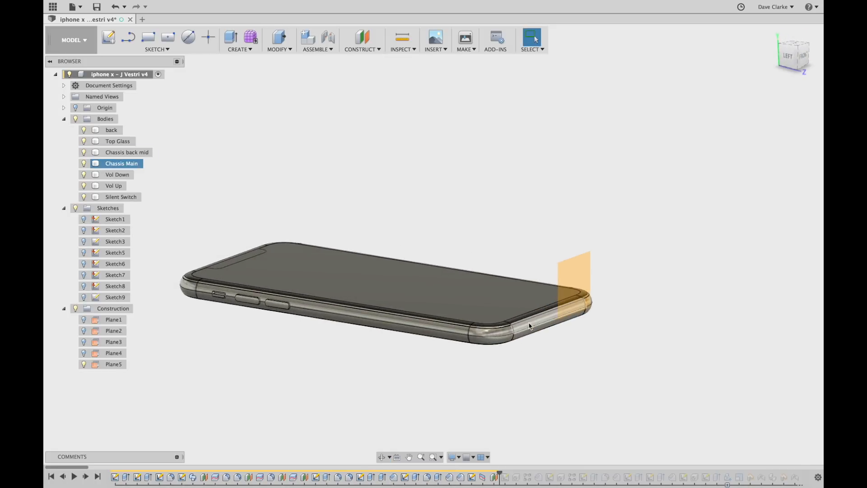
{"action": "scroll", "coordinate": [529, 348], "scroll_direction": "down", "scroll_amount": 1}
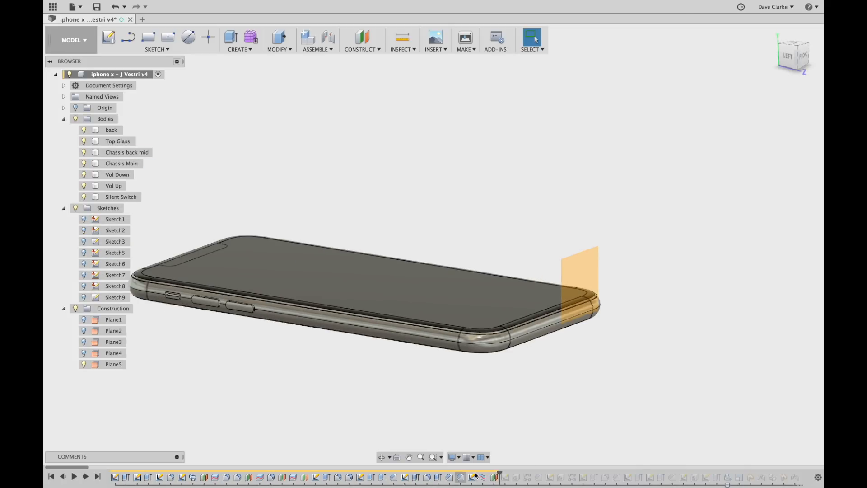
Replay history to Sketch10 and make its short line at the phone's end visible.
{"action": "left_click", "coordinate": [87, 477]}
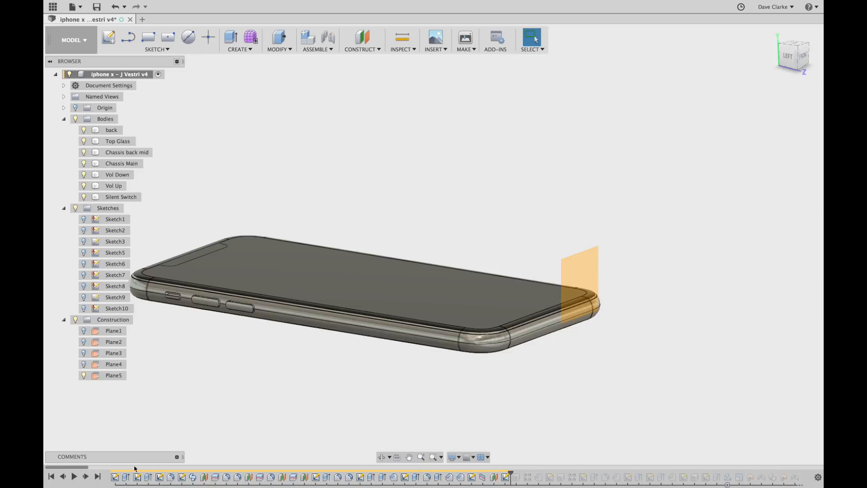
{"action": "left_click", "coordinate": [84, 308]}
{"action": "middle_click_drag", "start_coordinate": [609, 351], "coordinate": [454, 357], "text": "shift"}
Open Sketch10 and place a sketch point at the end of the 12.40 dimension.
{"action": "double_click", "coordinate": [116, 309]}
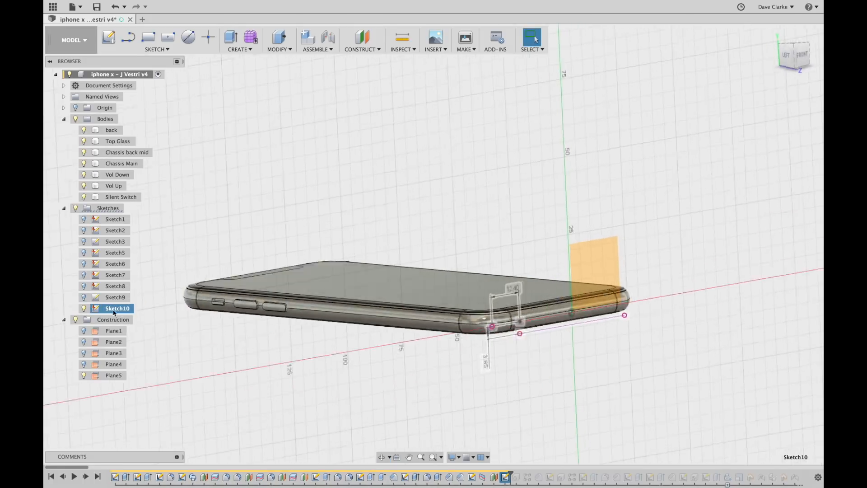
{"action": "scroll", "coordinate": [422, 310], "scroll_direction": "up", "scroll_amount": 5}
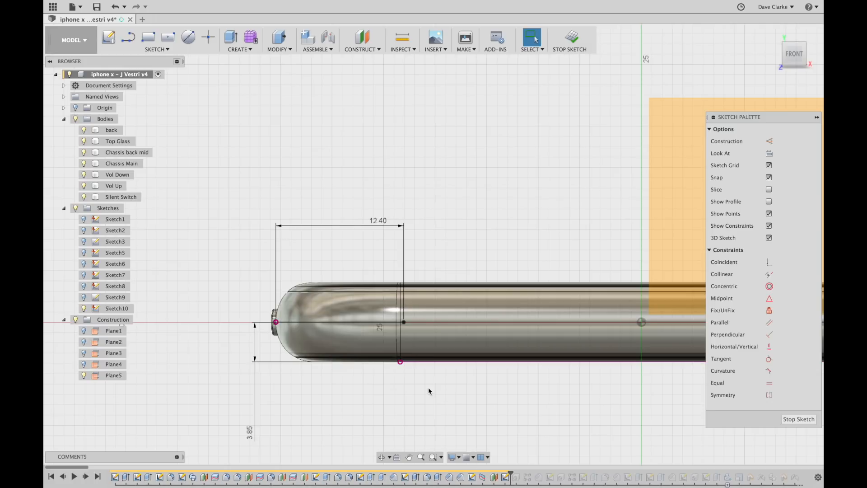
{"action": "left_click", "coordinate": [208, 42]}
{"action": "left_click", "coordinate": [404, 323]}
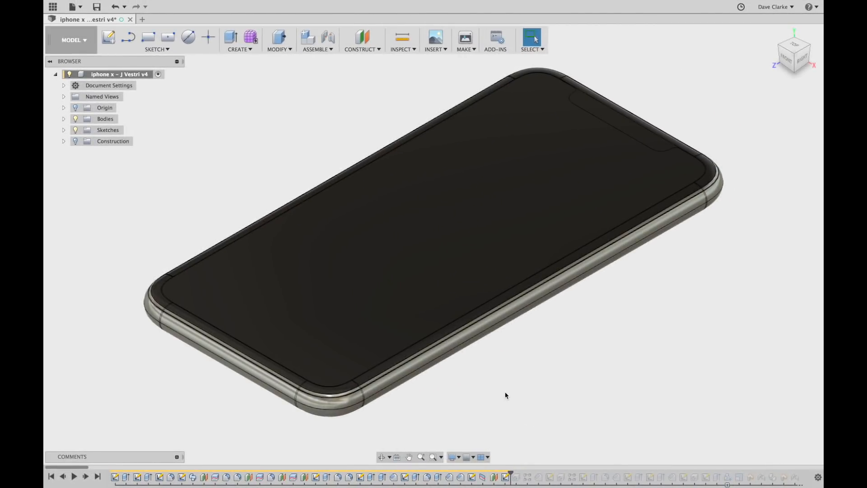
Replay the next feature, adding a small hole on the phone's bottom edge.
{"action": "middle_click_drag", "start_coordinate": [442, 368], "coordinate": [489, 351], "text": "shift"}
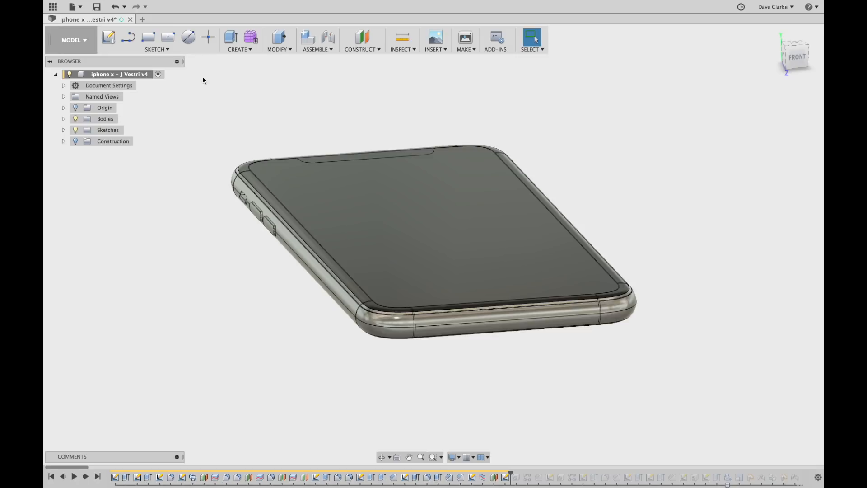
{"action": "left_click", "coordinate": [86, 477]}
{"action": "scroll", "coordinate": [420, 337], "scroll_direction": "up", "scroll_amount": 10}
{"action": "scroll", "coordinate": [421, 346], "scroll_direction": "down", "scroll_amount": 3}
{"action": "middle_click_drag", "start_coordinate": [443, 368], "coordinate": [327, 362], "text": "shift"}
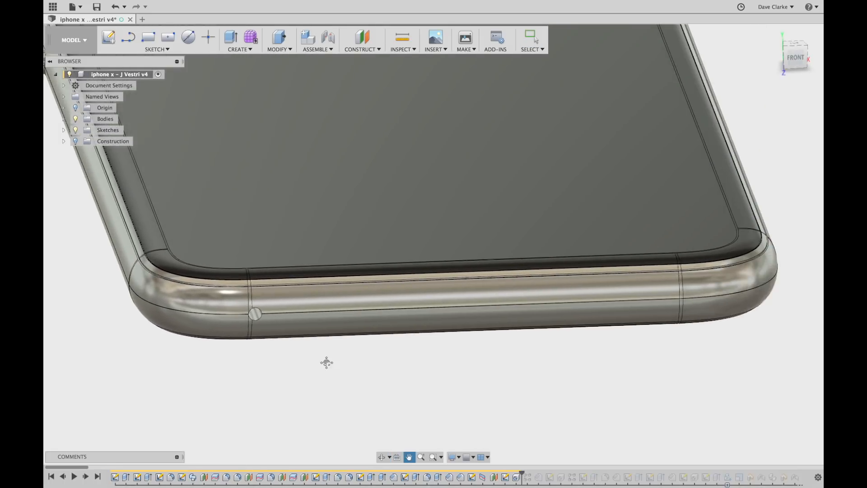
Replay the rectangular pattern, previewing six speaker holes spaced 11.28 mm along the bottom edge.
{"action": "scroll", "coordinate": [346, 364], "scroll_direction": "down", "scroll_amount": 3}
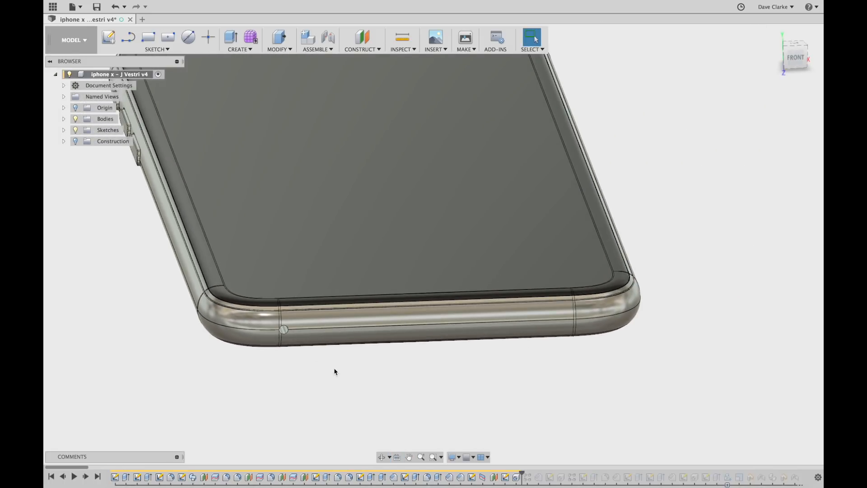
{"action": "scroll", "coordinate": [520, 409], "scroll_direction": "down", "scroll_amount": 5}
{"action": "middle_click_drag", "start_coordinate": [418, 307], "coordinate": [499, 357], "text": "shift"}
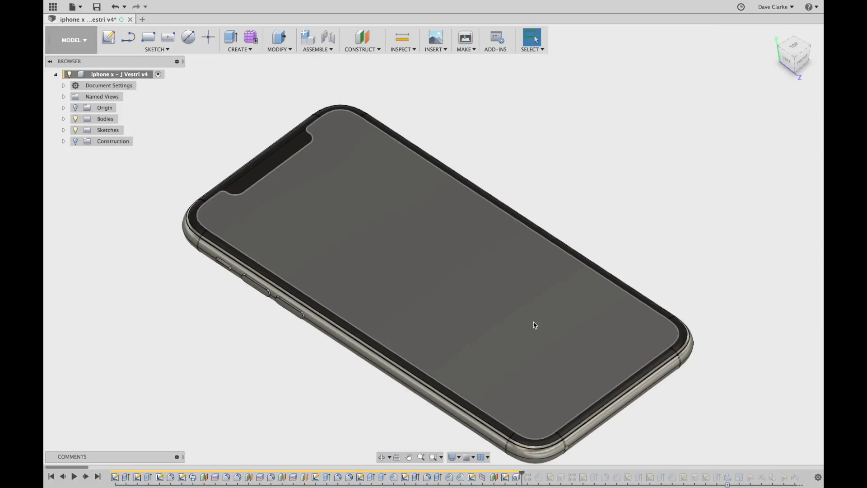
{"action": "scroll", "coordinate": [531, 320], "scroll_direction": "down", "scroll_amount": 3}
{"action": "middle_click_drag", "start_coordinate": [607, 391], "coordinate": [587, 381], "text": "shift"}
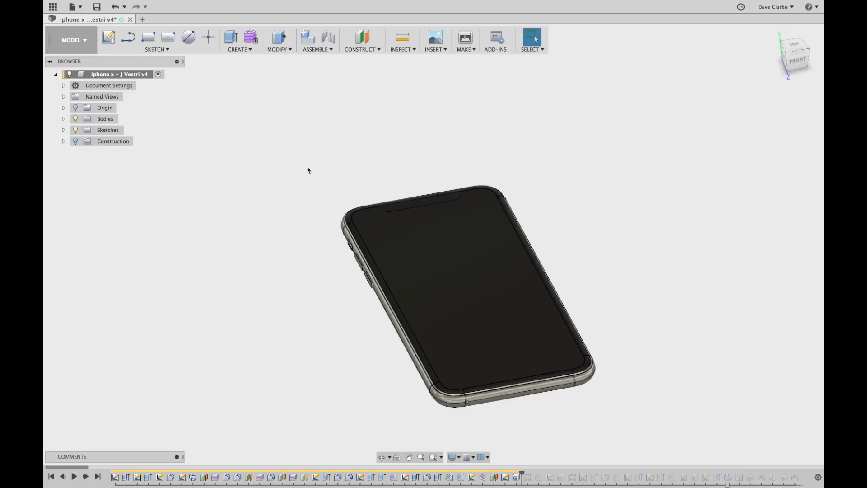
{"action": "scroll", "coordinate": [464, 407], "scroll_direction": "up", "scroll_amount": 6}
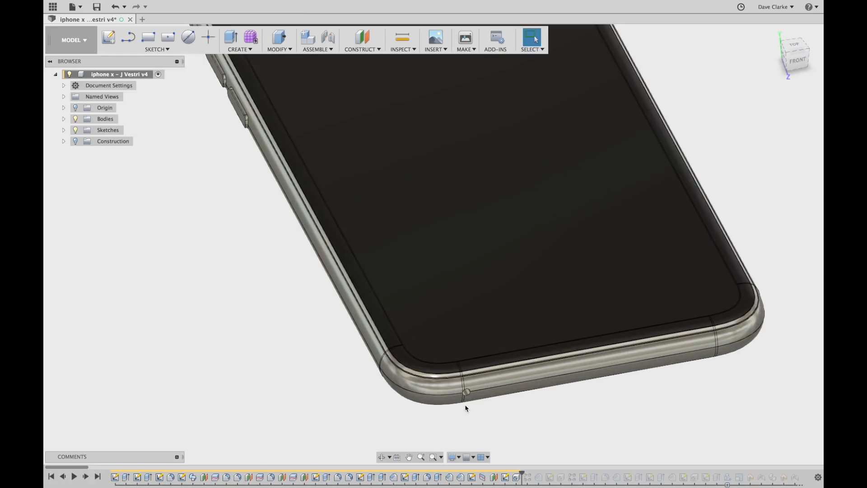
{"action": "scroll", "coordinate": [496, 417], "scroll_direction": "down", "scroll_amount": 4}
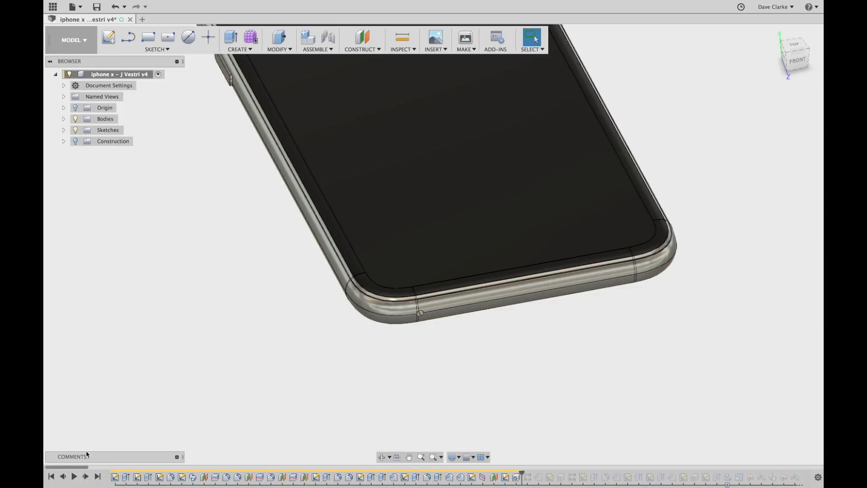
{"action": "left_click", "coordinate": [85, 476]}
{"action": "scroll", "coordinate": [444, 351], "scroll_direction": "up", "scroll_amount": 5}
Confirm R-Pattern1 at six holes 11.28 mm apart and advance one feature.
{"action": "double_click", "coordinate": [528, 477]}
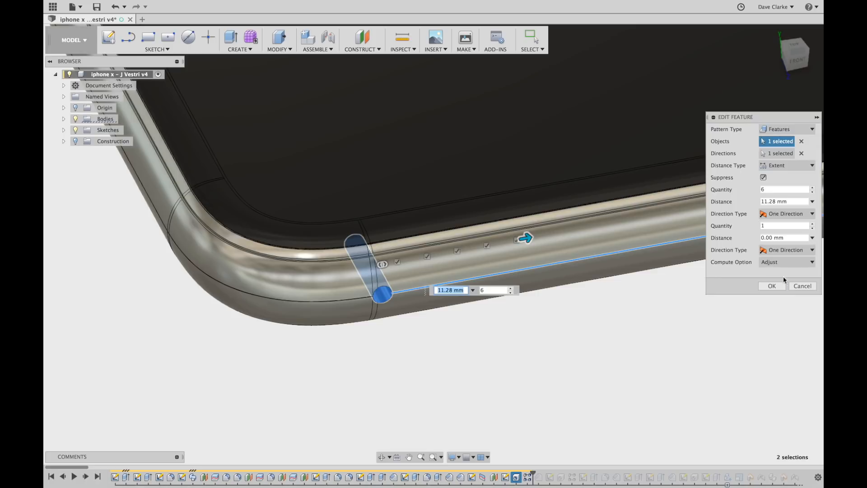
{"action": "left_click", "coordinate": [774, 287]}
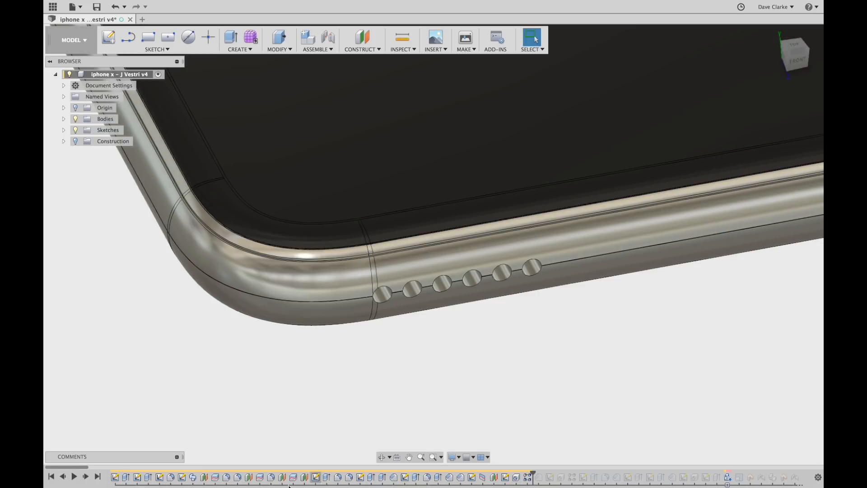
{"action": "left_click", "coordinate": [86, 477]}
Zoom in on the bottom-edge speaker holes and advance one more feature.
{"action": "scroll", "coordinate": [515, 273], "scroll_direction": "up", "scroll_amount": 2}
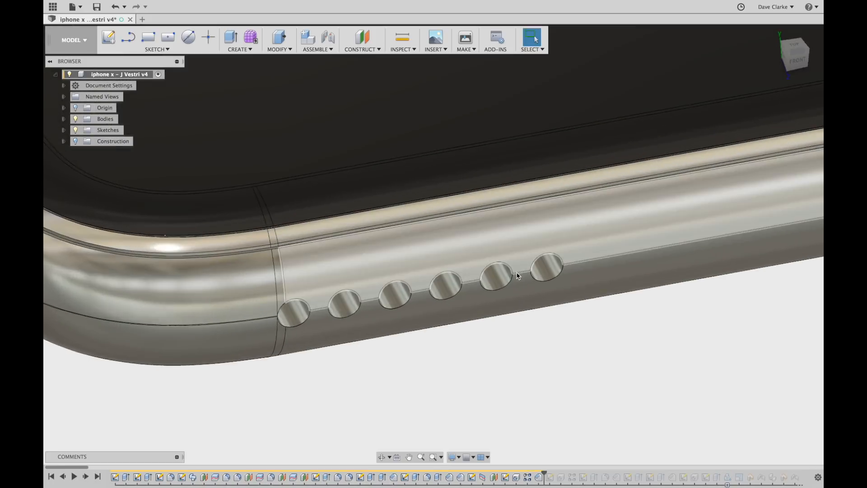
{"action": "scroll", "coordinate": [517, 275], "scroll_direction": "up", "scroll_amount": 6}
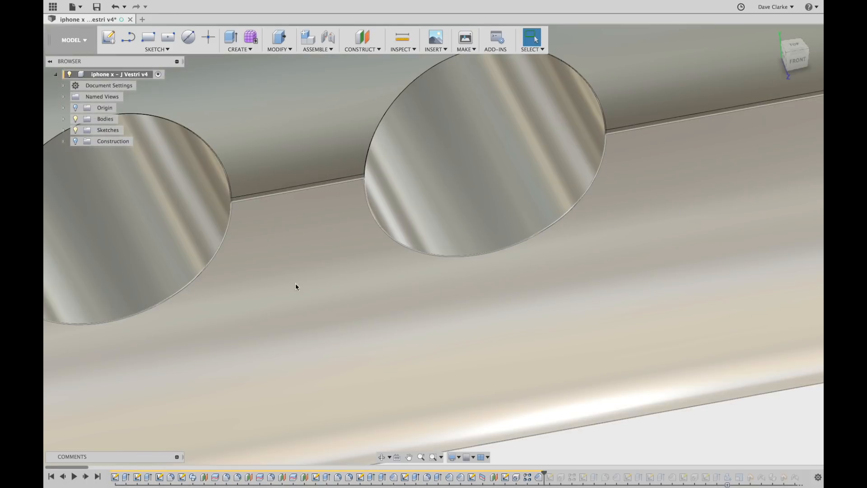
{"action": "scroll", "coordinate": [408, 242], "scroll_direction": "up", "scroll_amount": 5}
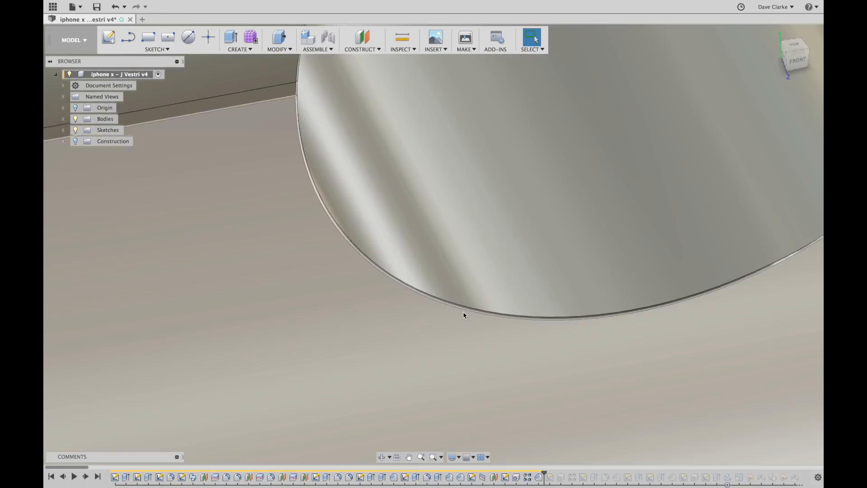
{"action": "scroll", "coordinate": [468, 307], "scroll_direction": "down", "scroll_amount": 8}
{"action": "scroll", "coordinate": [470, 305], "scroll_direction": "down", "scroll_amount": 3}
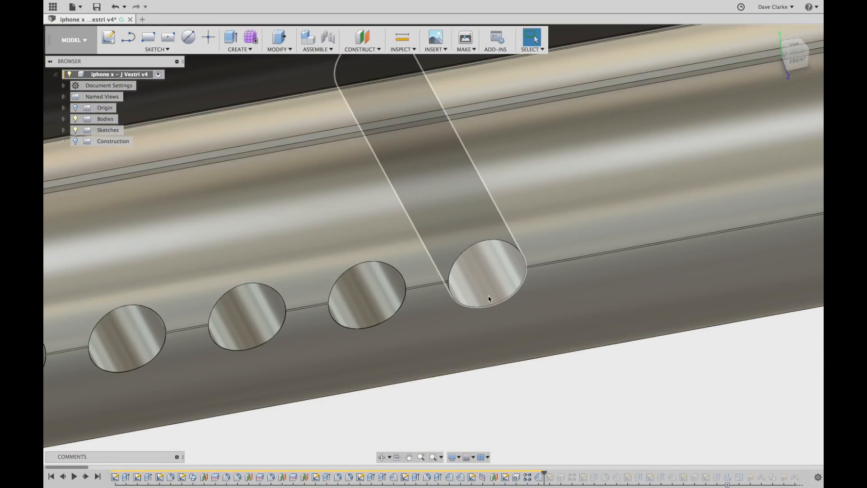
{"action": "scroll", "coordinate": [480, 293], "scroll_direction": "down", "scroll_amount": 4}
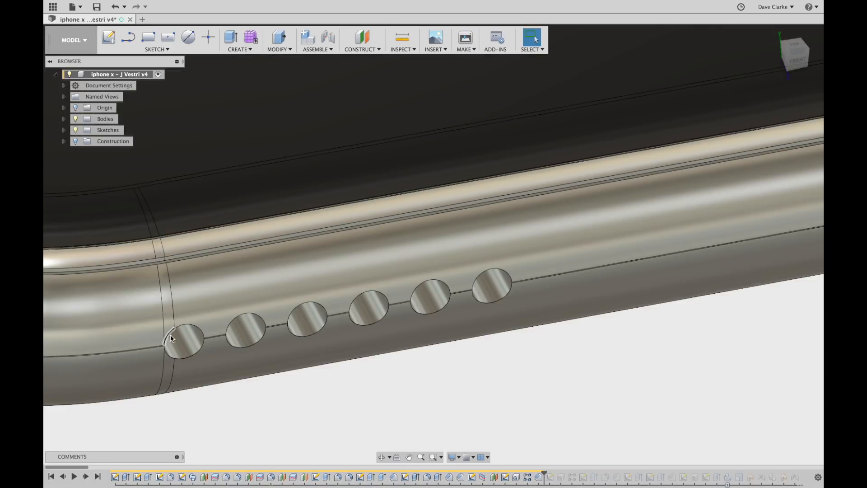
{"action": "scroll", "coordinate": [170, 338], "scroll_direction": "up", "scroll_amount": 5}
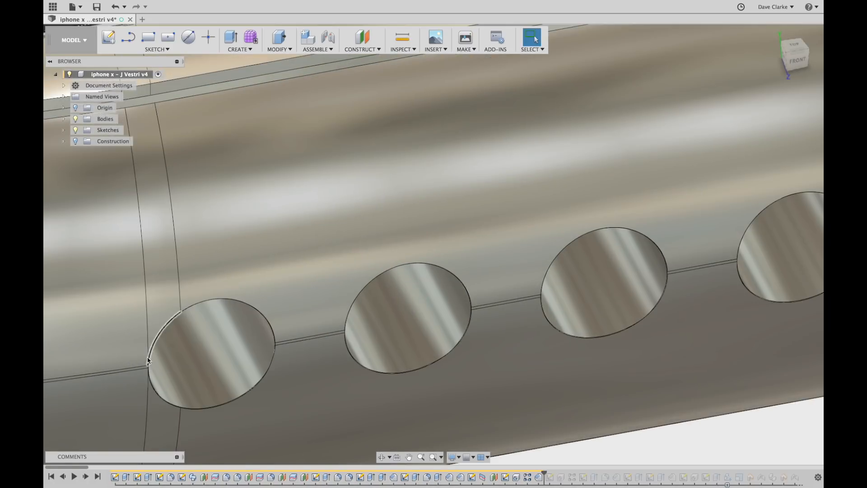
{"action": "scroll", "coordinate": [148, 370], "scroll_direction": "up", "scroll_amount": 3}
{"action": "scroll", "coordinate": [148, 369], "scroll_direction": "up", "scroll_amount": 6}
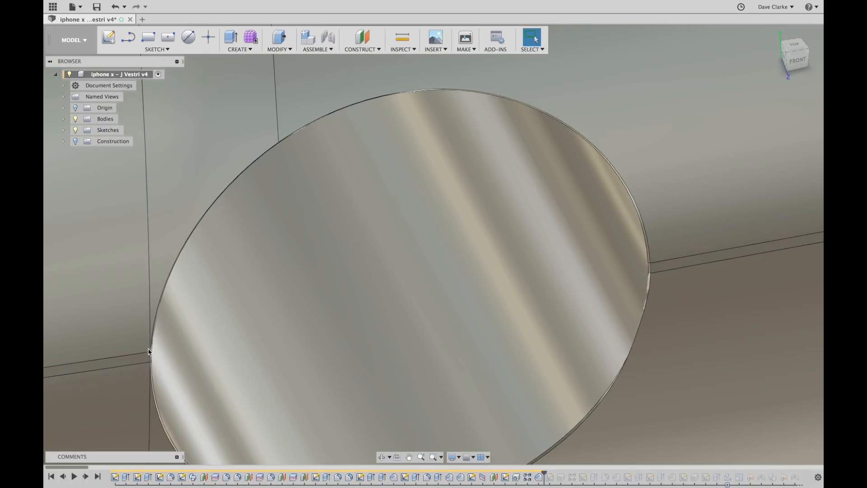
{"action": "scroll", "coordinate": [153, 357], "scroll_direction": "down", "scroll_amount": 4}
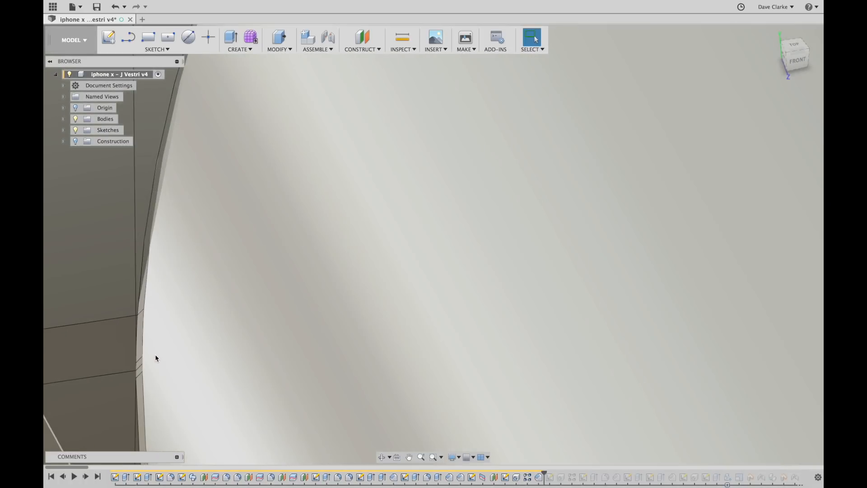
{"action": "scroll", "coordinate": [145, 335], "scroll_direction": "down", "scroll_amount": 5}
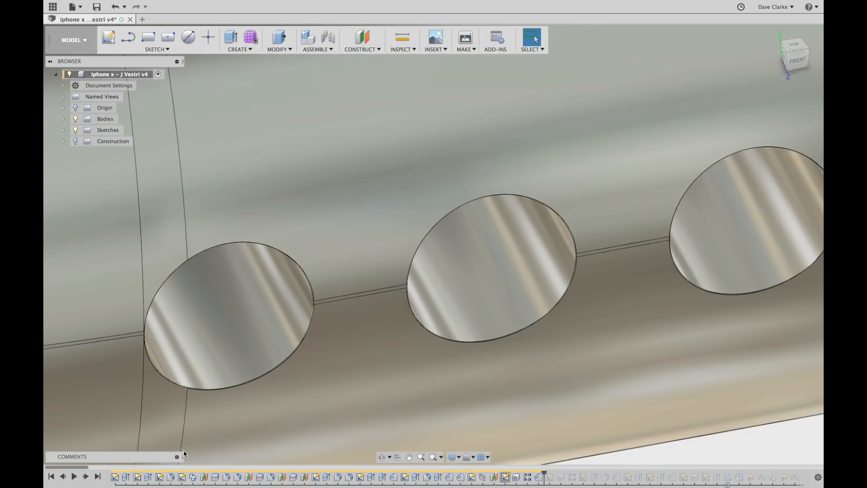
{"action": "left_click", "coordinate": [86, 478]}
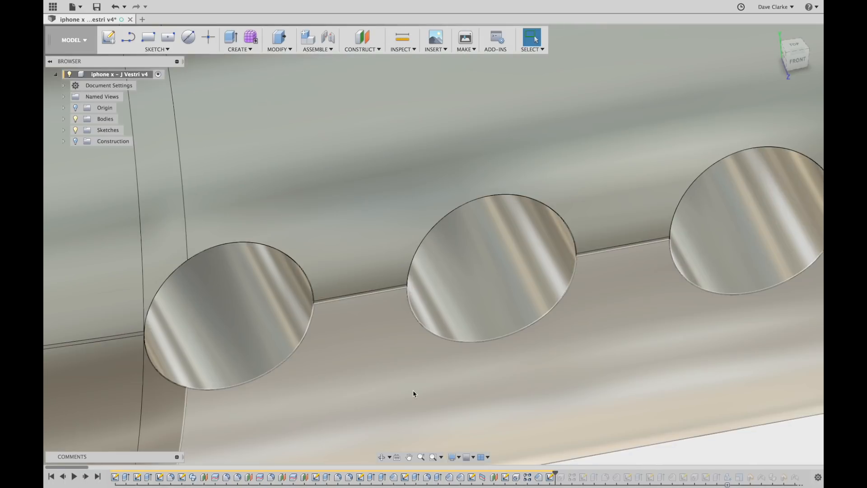
{"action": "scroll", "coordinate": [413, 393], "scroll_direction": "down", "scroll_amount": 10}
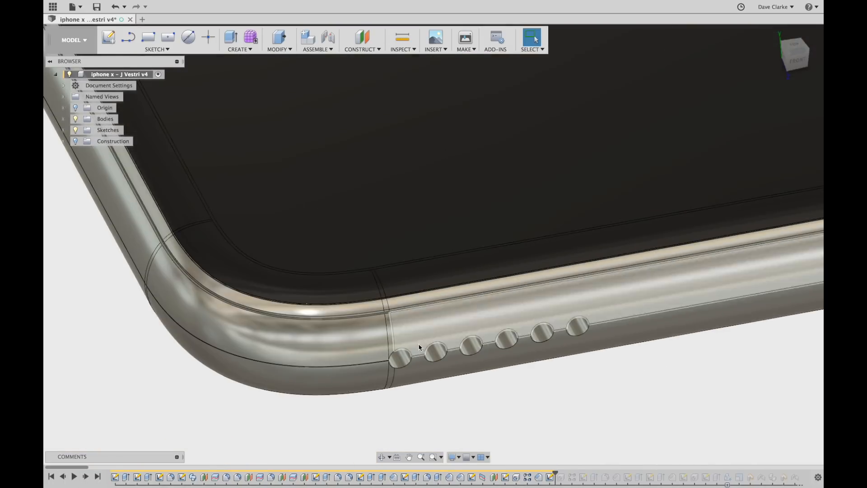
Expand Sketches and show Sketch11, centring the phone's bottom in view.
{"action": "left_click", "coordinate": [63, 129]}
{"action": "left_click", "coordinate": [83, 241]}
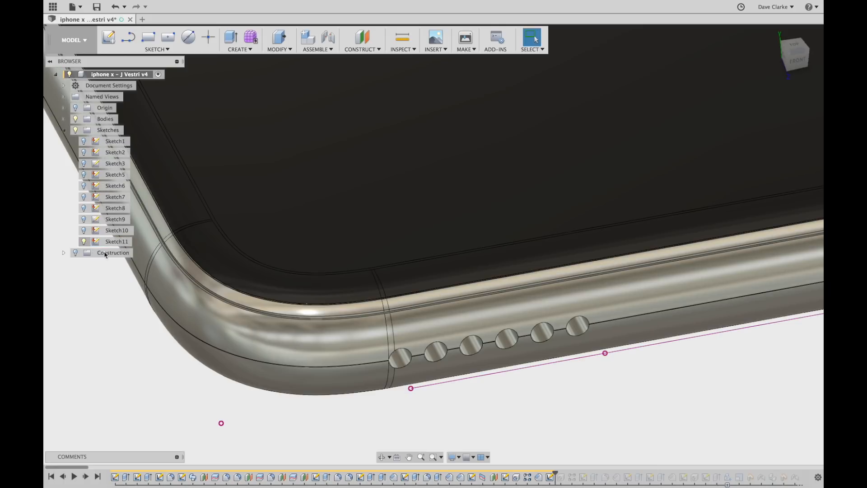
{"action": "scroll", "coordinate": [421, 244], "scroll_direction": "down", "scroll_amount": 10}
{"action": "middle_click_drag", "start_coordinate": [539, 285], "coordinate": [451, 316]}
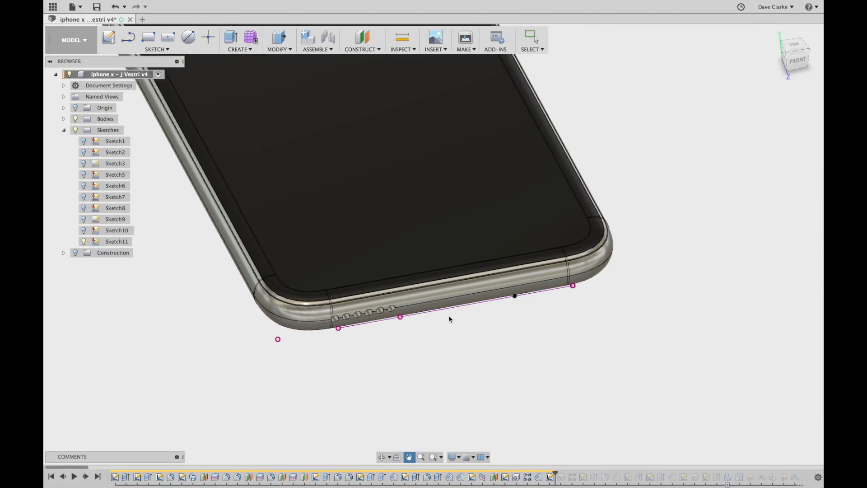
{"action": "middle_click_drag", "start_coordinate": [597, 316], "coordinate": [592, 292], "text": "shift"}
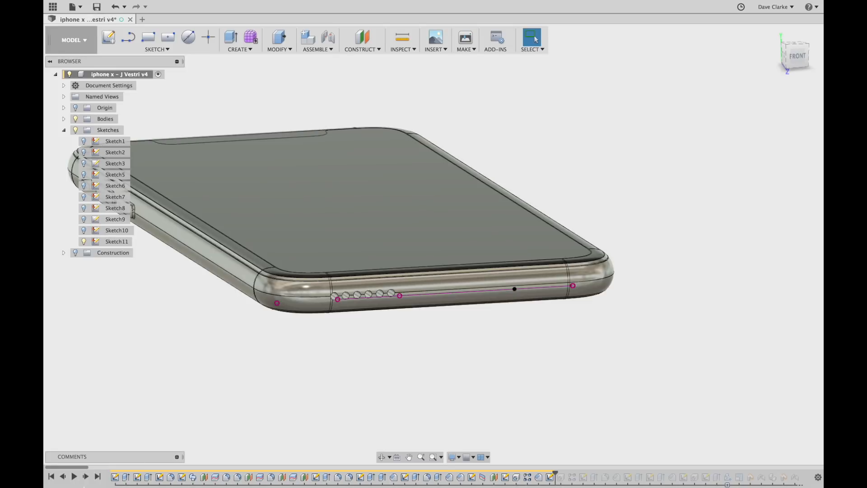
Add the side hole, then replay history to the end, bringing in the screw and decals.
{"action": "left_click", "coordinate": [86, 478]}
{"action": "scroll", "coordinate": [524, 278], "scroll_direction": "up", "scroll_amount": 10}
{"action": "scroll", "coordinate": [528, 276], "scroll_direction": "down", "scroll_amount": 10}
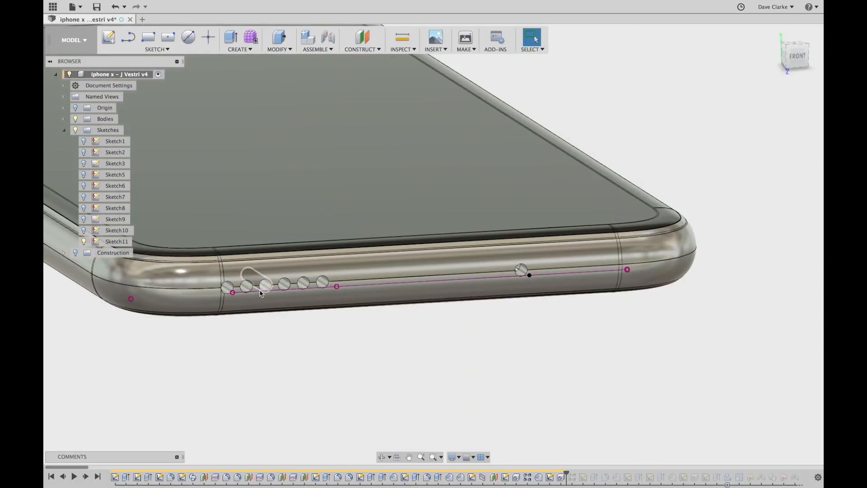
{"action": "left_click", "coordinate": [98, 477]}
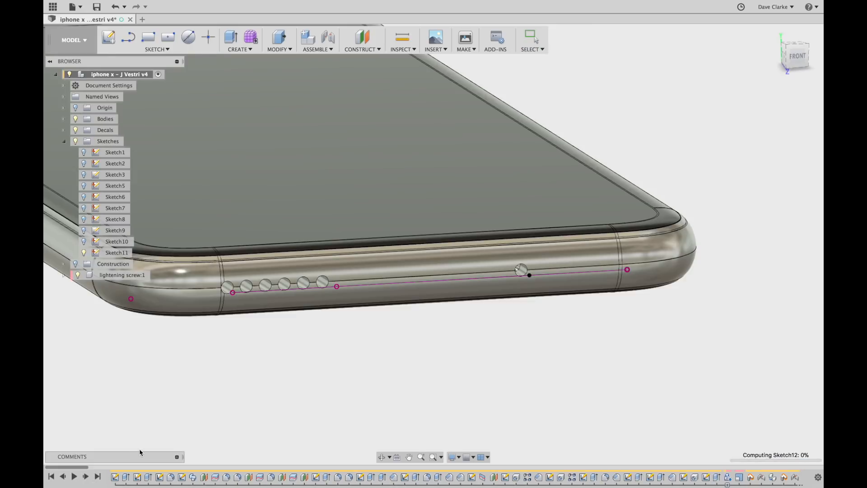
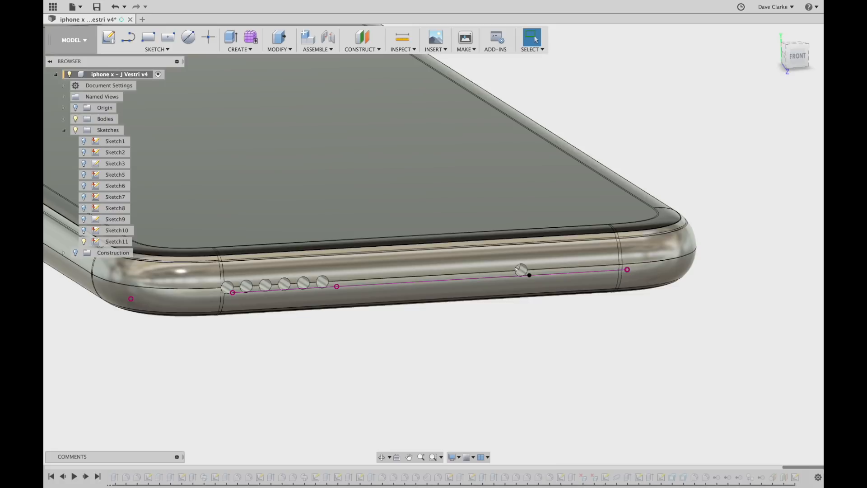
Replay the second row of six speaker holes on the phone's bottom edge.
{"action": "mouse_move", "coordinate": [801, 471]}
{"action": "left_mouse_down"}
{"action": "mouse_move", "coordinate": [131, 469]}
{"action": "mouse_move", "coordinate": [80, 481]}
{"action": "mouse_move", "coordinate": [136, 469]}
{"action": "left_mouse_up"}
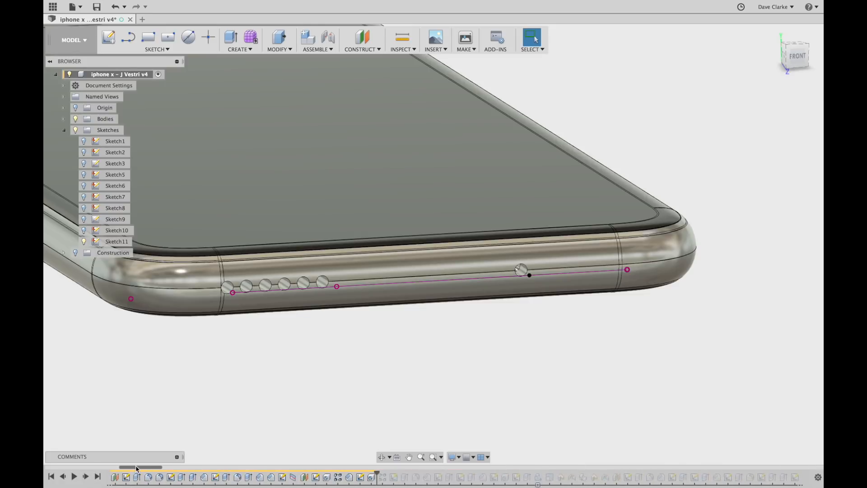
{"action": "left_click", "coordinate": [85, 478]}
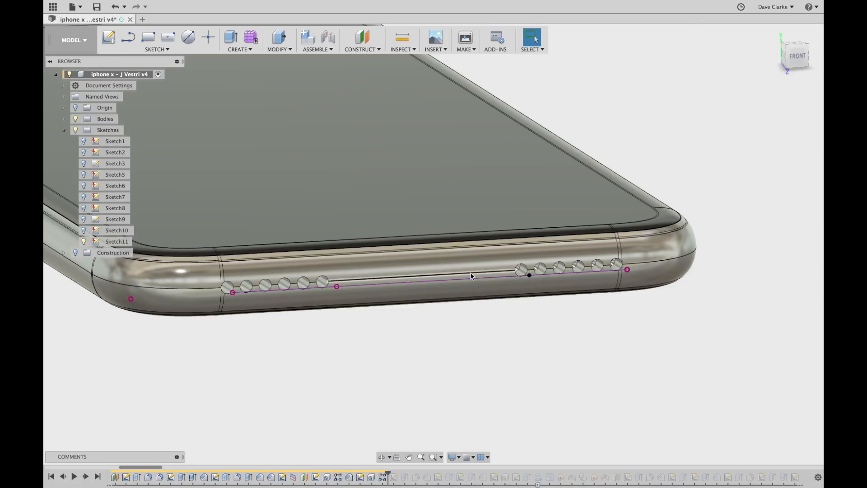
{"action": "scroll", "coordinate": [497, 277], "scroll_direction": "up", "scroll_amount": 5}
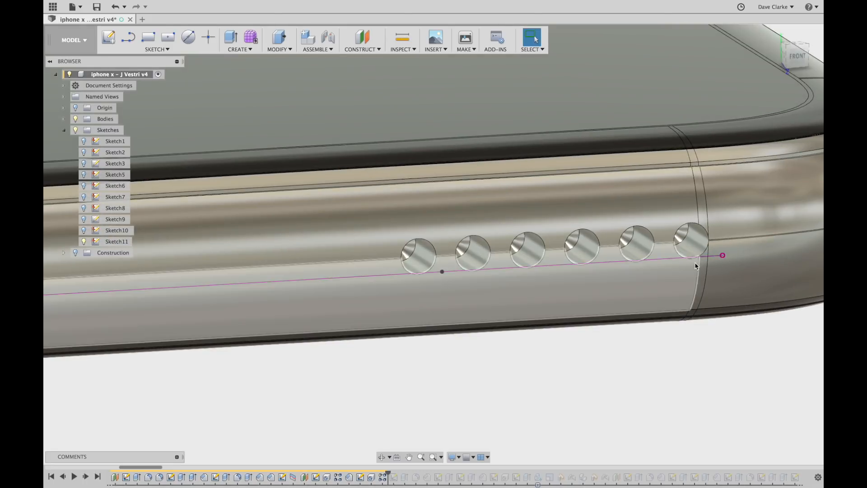
{"action": "scroll", "coordinate": [702, 246], "scroll_direction": "up", "scroll_amount": 5}
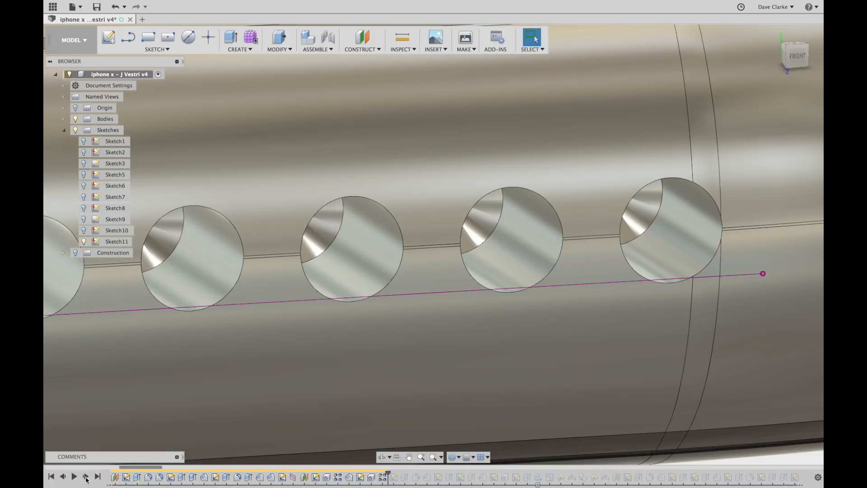
Replay Sketch12 and bring the phone's bottom edge into view.
{"action": "left_click", "coordinate": [86, 476]}
{"action": "scroll", "coordinate": [289, 397], "scroll_direction": "down", "scroll_amount": 10}
{"action": "middle_click_drag", "start_coordinate": [289, 381], "coordinate": [542, 291]}
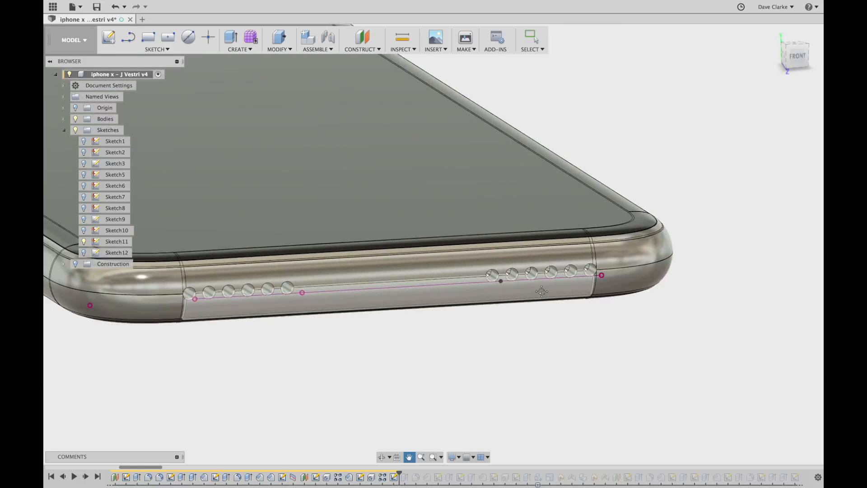
{"action": "key", "text": "Escape"}
{"action": "scroll", "coordinate": [443, 378], "scroll_direction": "down", "scroll_amount": 5}
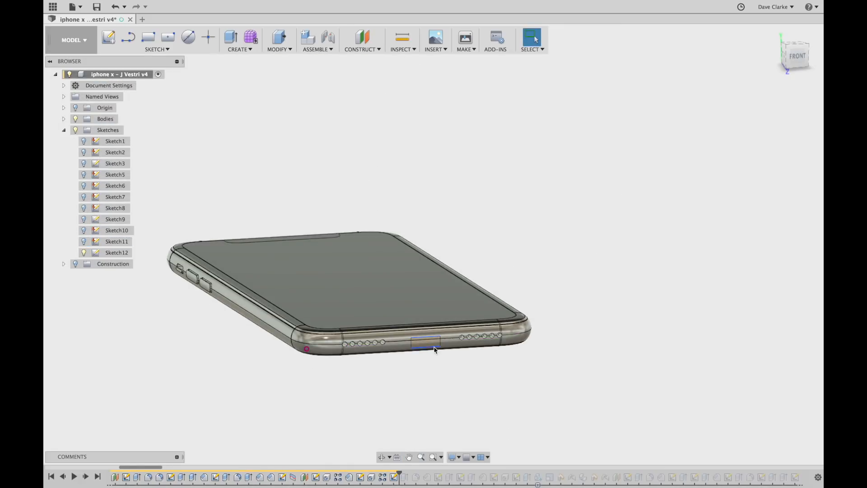
{"action": "scroll", "coordinate": [434, 349], "scroll_direction": "up", "scroll_amount": 3}
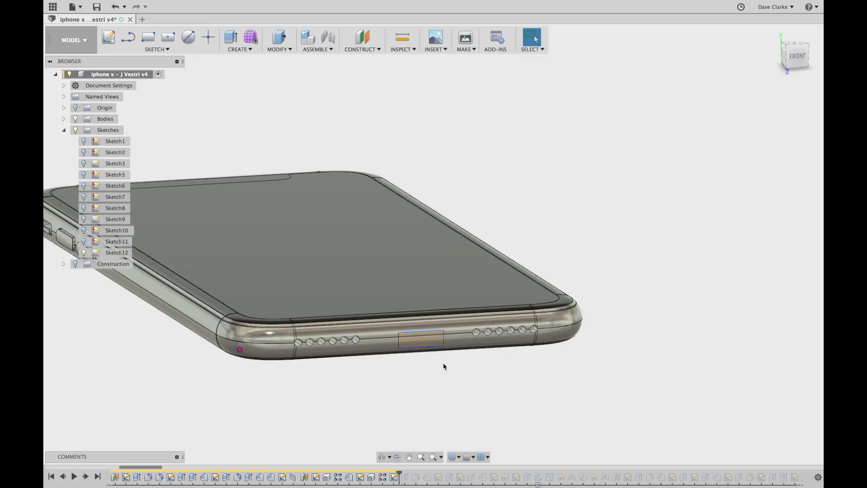
Open Sketch12 to inspect its profiles and dimensions, then finish the sketch.
{"action": "left_click", "coordinate": [119, 254]}
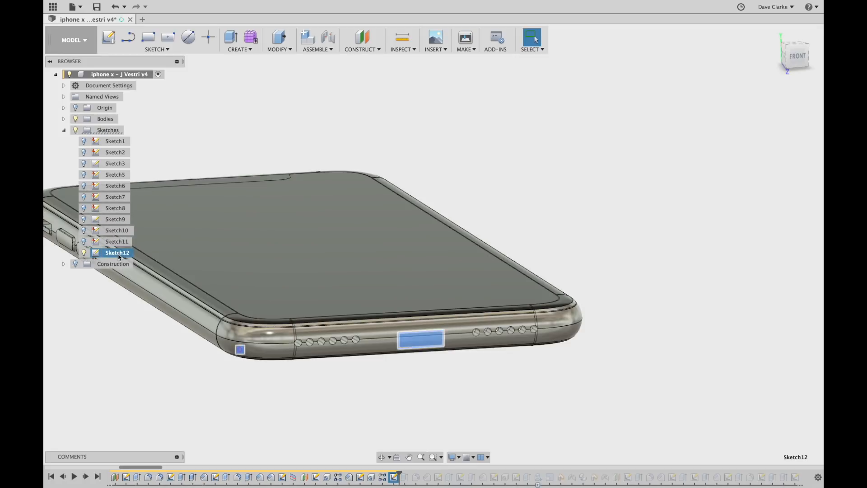
{"action": "double_click", "coordinate": [118, 254]}
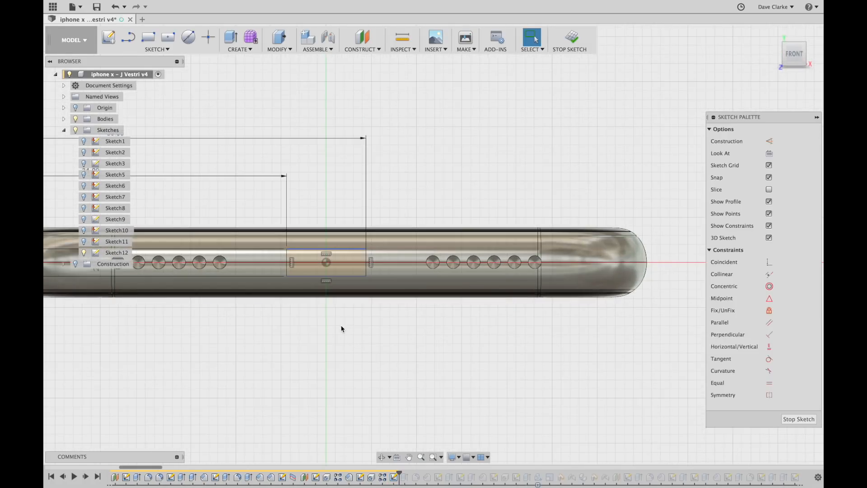
{"action": "middle_click_drag", "start_coordinate": [342, 332], "coordinate": [590, 337]}
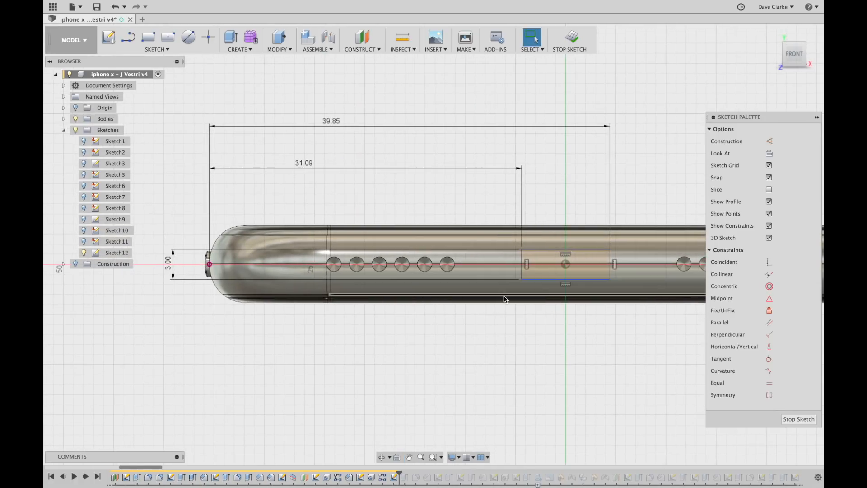
{"action": "scroll", "coordinate": [579, 268], "scroll_direction": "up", "scroll_amount": 2}
{"action": "scroll", "coordinate": [578, 269], "scroll_direction": "up", "scroll_amount": 1}
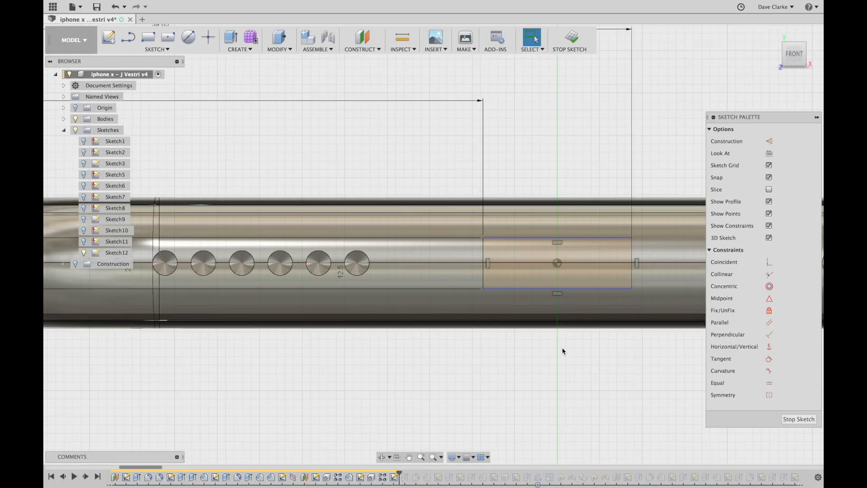
{"action": "scroll", "coordinate": [561, 346], "scroll_direction": "down", "scroll_amount": 3}
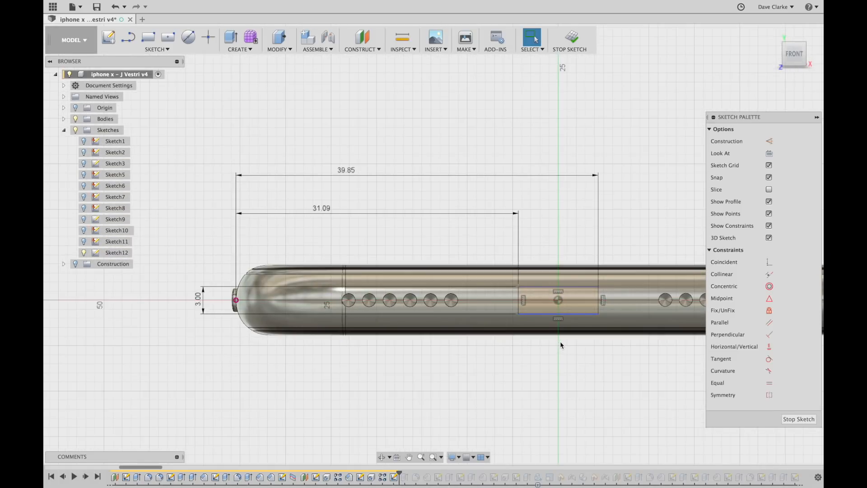
{"action": "left_click", "coordinate": [573, 39]}
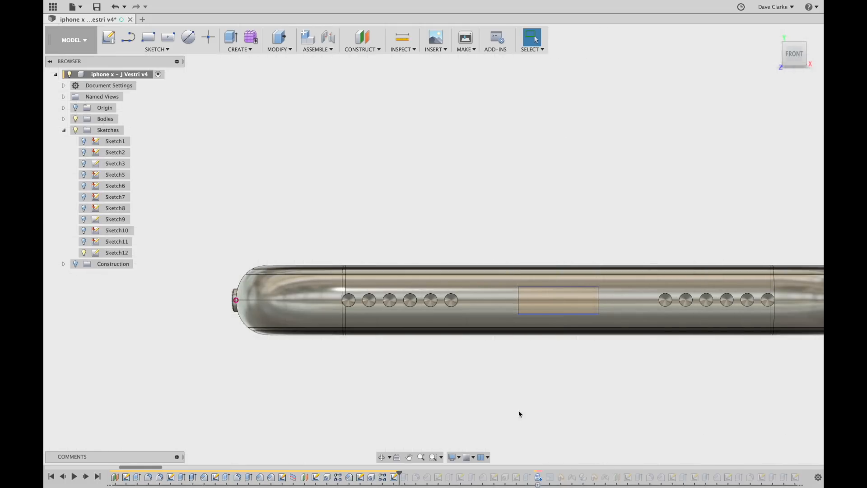
Replay the rectangular opening cut between the hole rows and hide Sketch12.
{"action": "left_click", "coordinate": [86, 476]}
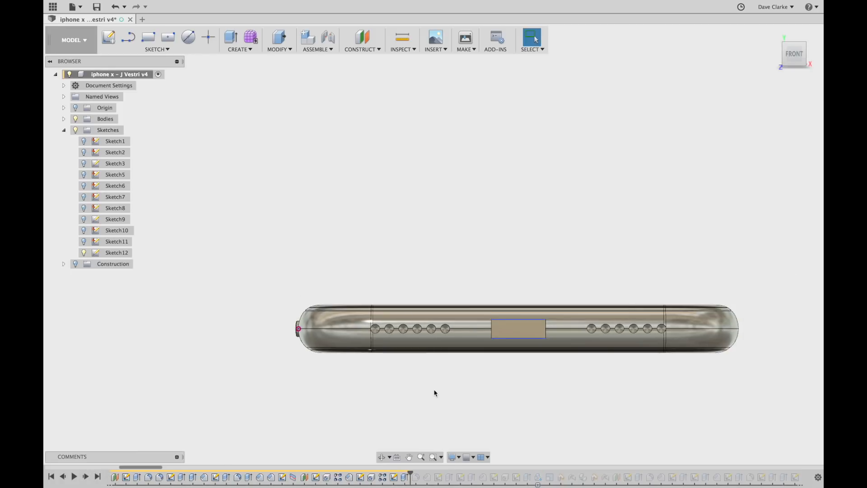
{"action": "middle_click_drag", "start_coordinate": [435, 392], "coordinate": [592, 405], "text": "shift"}
{"action": "left_click", "coordinate": [84, 253]}
{"action": "middle_click_drag", "start_coordinate": [654, 412], "coordinate": [576, 277]}
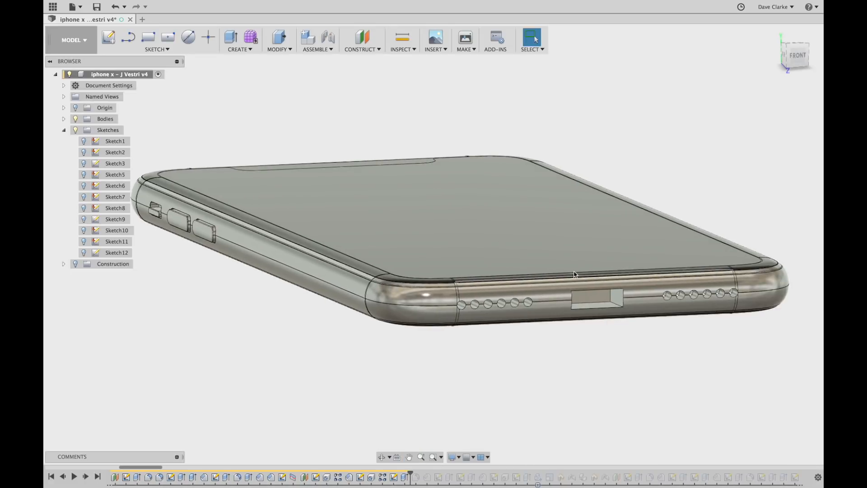
{"action": "mouse_move", "coordinate": [617, 383]}
{"action": "middle_mouse_down", "text": "shift"}
{"action": "mouse_move", "coordinate": [606, 361]}
{"action": "mouse_move", "coordinate": [639, 379]}
{"action": "mouse_move", "coordinate": [606, 375]}
{"action": "mouse_move", "coordinate": [619, 382]}
{"action": "middle_mouse_up", "text": "shift"}
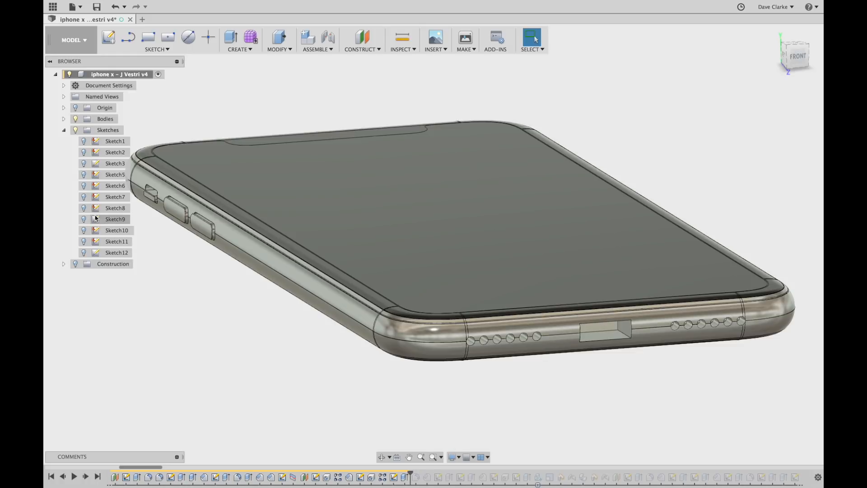
Replay the rounded charging-port cut and inspect it from above.
{"action": "left_click", "coordinate": [86, 477]}
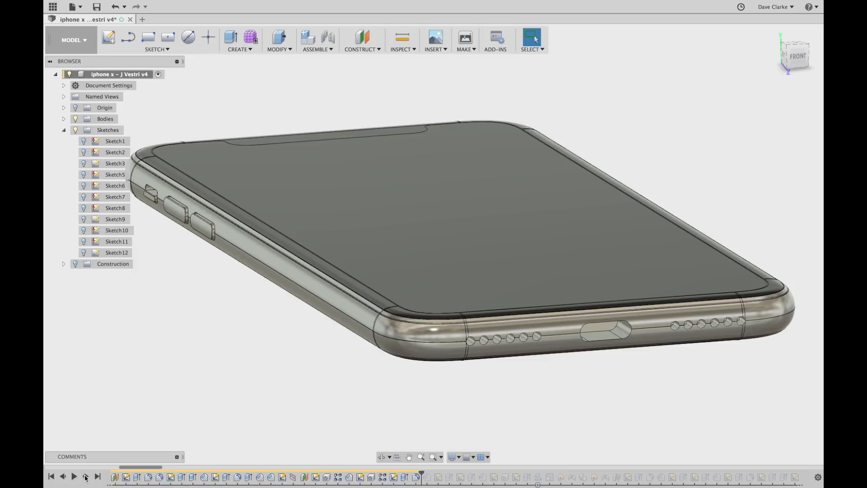
{"action": "scroll", "coordinate": [600, 346], "scroll_direction": "up", "scroll_amount": 5}
{"action": "middle_click_drag", "start_coordinate": [600, 347], "coordinate": [649, 317], "text": "shift"}
{"action": "scroll", "coordinate": [651, 327], "scroll_direction": "up", "scroll_amount": 3}
{"action": "scroll", "coordinate": [652, 328], "scroll_direction": "down", "scroll_amount": 6}
{"action": "scroll", "coordinate": [651, 327], "scroll_direction": "down", "scroll_amount": 3}
{"action": "middle_click_drag", "start_coordinate": [635, 401], "coordinate": [614, 408], "text": "shift"}
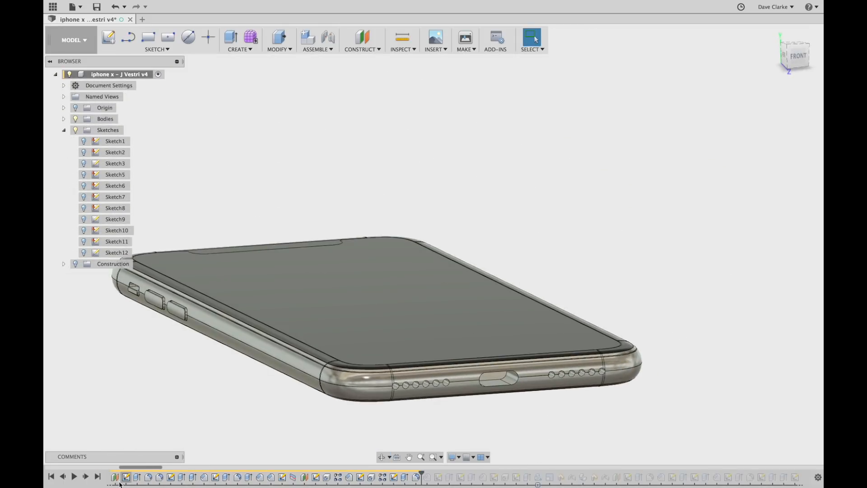
{"action": "scroll", "coordinate": [515, 389], "scroll_direction": "up", "scroll_amount": 5}
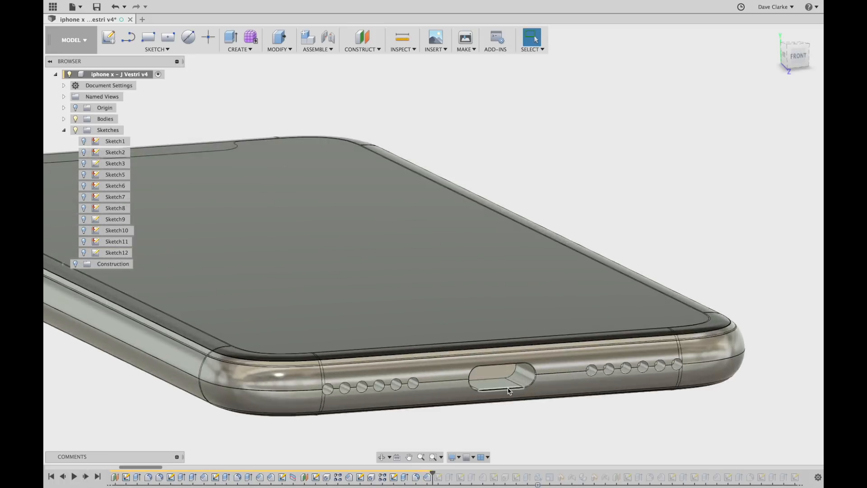
{"action": "scroll", "coordinate": [516, 392], "scroll_direction": "up", "scroll_amount": 5}
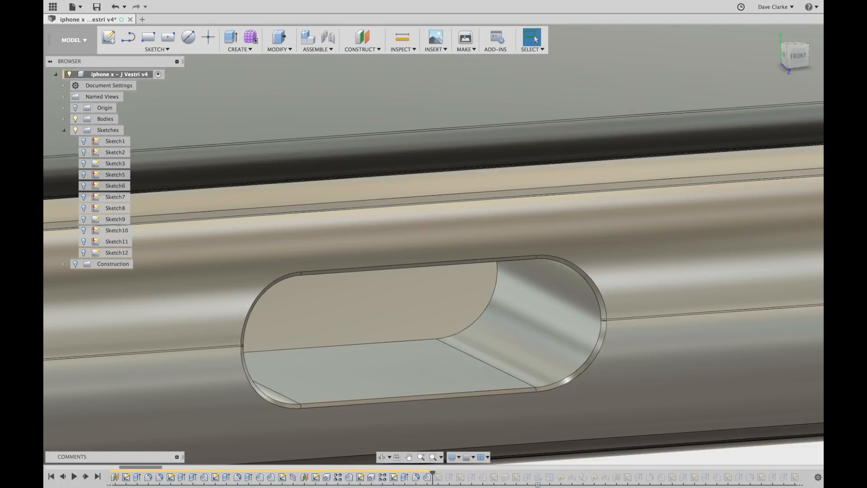
Review the port's 0.1 mm chamfer and confirm it.
{"action": "double_click", "coordinate": [427, 477]}
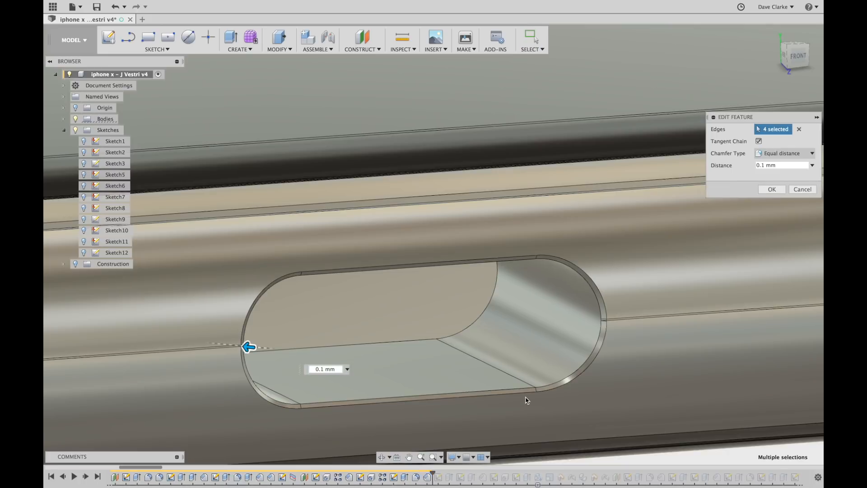
{"action": "left_click", "coordinate": [772, 190]}
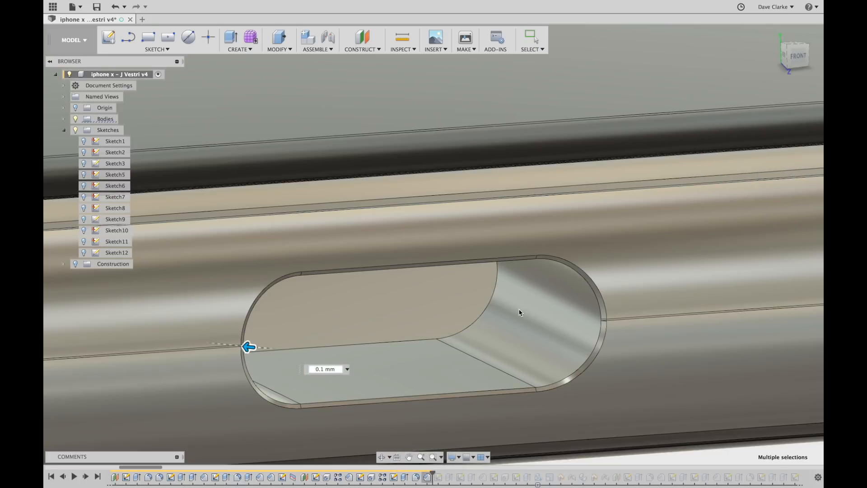
{"action": "middle_click_drag", "start_coordinate": [579, 341], "coordinate": [557, 318], "text": "shift"}
{"action": "scroll", "coordinate": [557, 318], "scroll_direction": "down", "scroll_amount": 5}
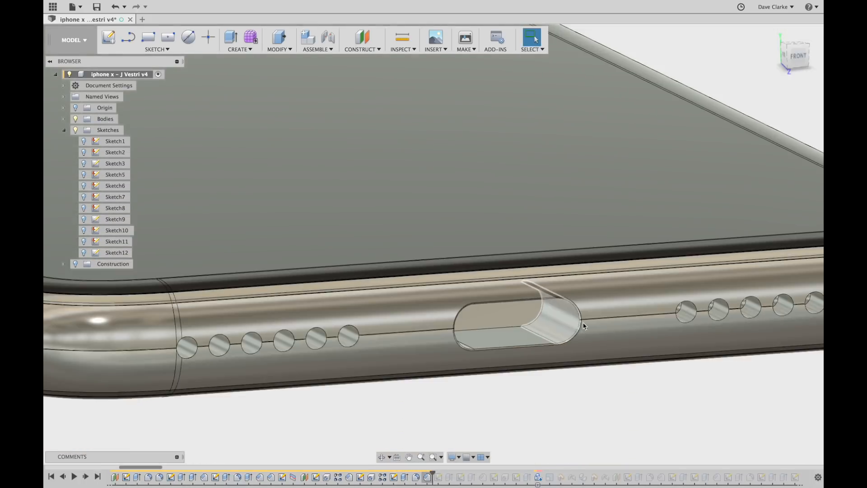
Replay Sketch13 and show its rounded-slot outline around the port.
{"action": "left_click", "coordinate": [85, 476]}
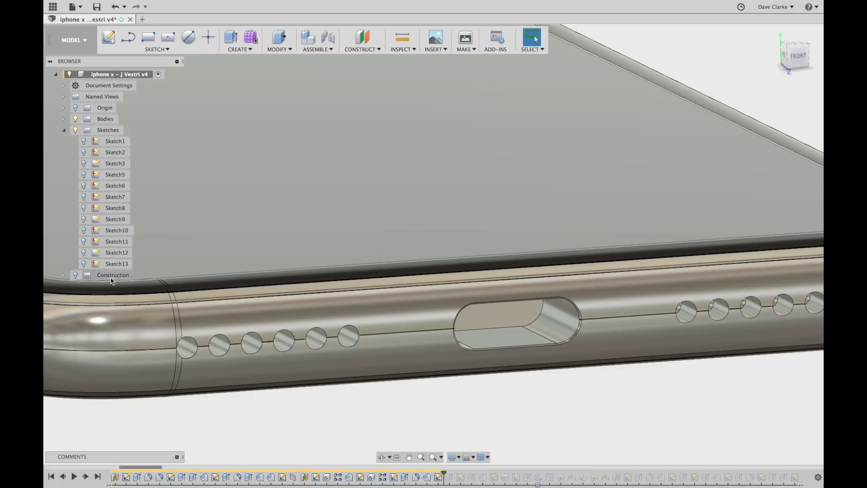
{"action": "left_click", "coordinate": [83, 264]}
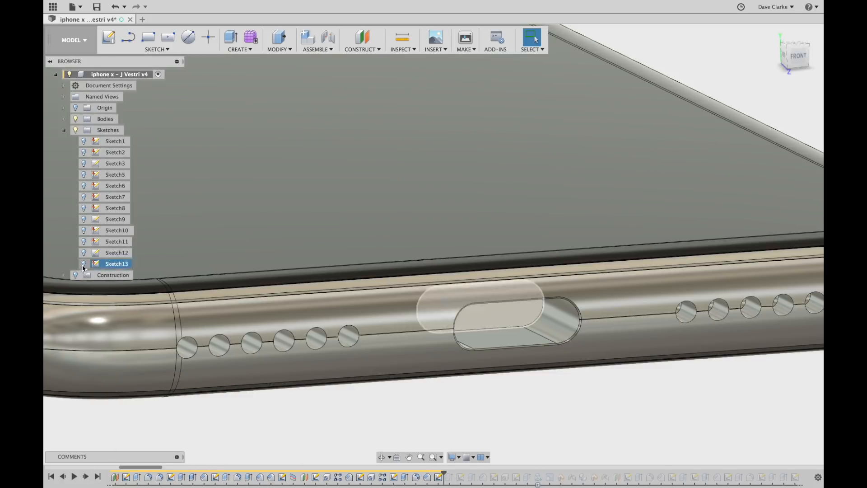
{"action": "scroll", "coordinate": [272, 291], "scroll_direction": "down", "scroll_amount": 3}
{"action": "middle_click_drag", "start_coordinate": [440, 351], "coordinate": [453, 331], "text": "shift"}
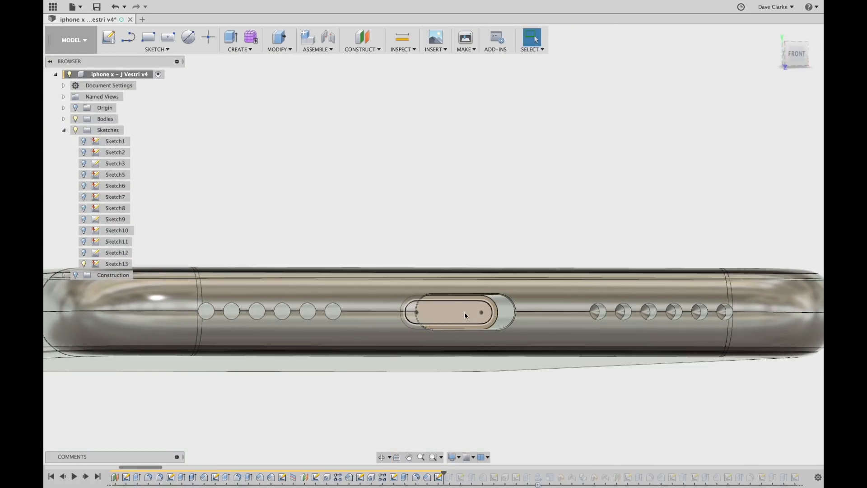
Replay the next port feature and hide Sketch13.
{"action": "left_click", "coordinate": [87, 477]}
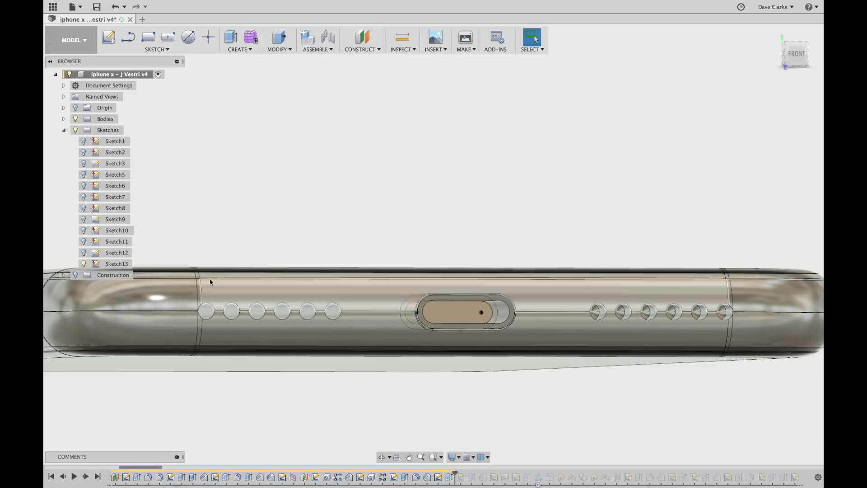
{"action": "left_click", "coordinate": [83, 264]}
{"action": "scroll", "coordinate": [503, 345], "scroll_direction": "up", "scroll_amount": 5}
{"action": "mouse_move", "coordinate": [481, 343]}
{"action": "middle_mouse_down", "text": "shift"}
{"action": "mouse_move", "coordinate": [469, 374]}
{"action": "mouse_move", "coordinate": [508, 372]}
{"action": "mouse_move", "coordinate": [499, 359]}
{"action": "mouse_move", "coordinate": [452, 343]}
{"action": "mouse_move", "coordinate": [382, 373]}
{"action": "middle_mouse_up", "text": "shift"}
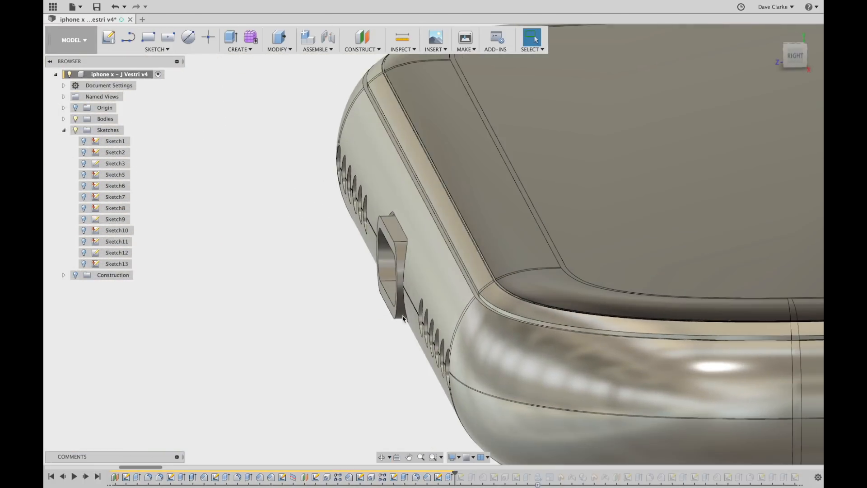
{"action": "middle_click_drag", "start_coordinate": [385, 319], "coordinate": [380, 304], "text": "shift"}
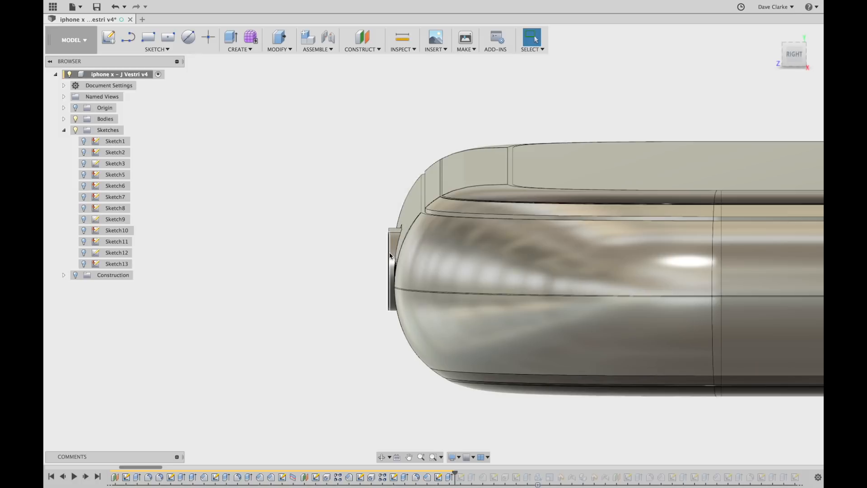
Replay Sketch14 and show its arc profile, viewed from the right side.
{"action": "left_click", "coordinate": [86, 478]}
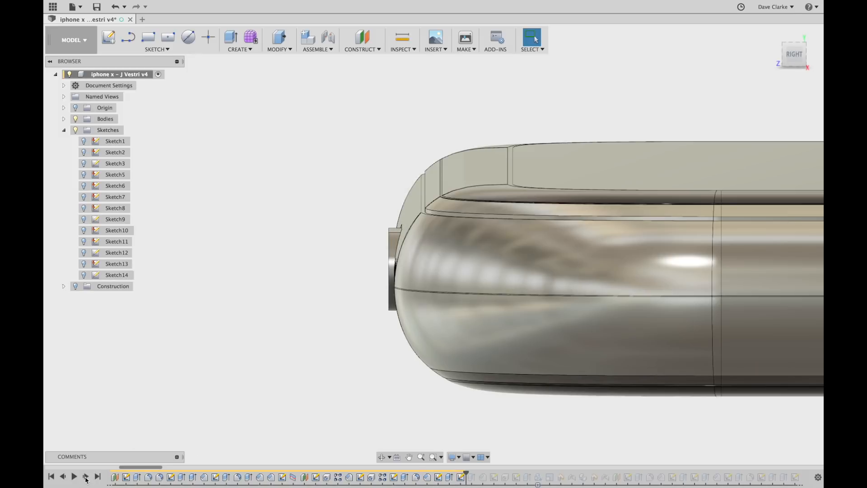
{"action": "left_click", "coordinate": [83, 275]}
{"action": "left_click", "coordinate": [790, 61]}
{"action": "scroll", "coordinate": [388, 194], "scroll_direction": "up", "scroll_amount": 5}
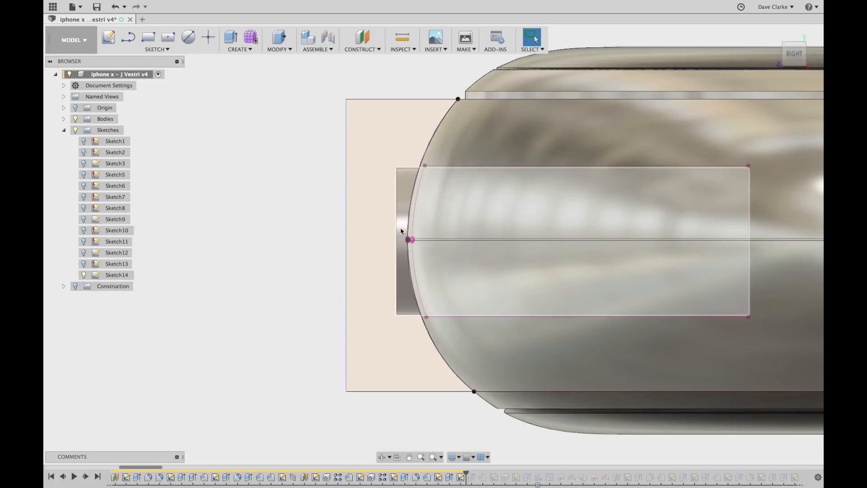
{"action": "scroll", "coordinate": [402, 233], "scroll_direction": "down", "scroll_amount": 6}
{"action": "middle_click_drag", "start_coordinate": [364, 321], "coordinate": [384, 342], "text": "shift"}
{"action": "scroll", "coordinate": [413, 341], "scroll_direction": "down", "scroll_amount": 5}
{"action": "scroll", "coordinate": [414, 341], "scroll_direction": "down", "scroll_amount": 2}
{"action": "scroll", "coordinate": [413, 341], "scroll_direction": "up", "scroll_amount": 4}
{"action": "scroll", "coordinate": [414, 341], "scroll_direction": "down", "scroll_amount": 5}
{"action": "middle_click_drag", "start_coordinate": [346, 181], "coordinate": [367, 186], "text": "shift"}
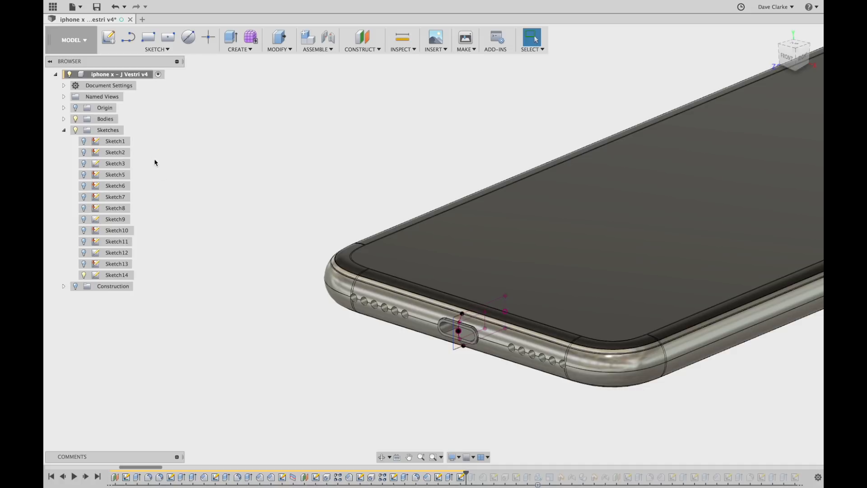
Expand the Origin folder to list its origin point, axes and planes.
{"action": "left_click", "coordinate": [64, 108]}
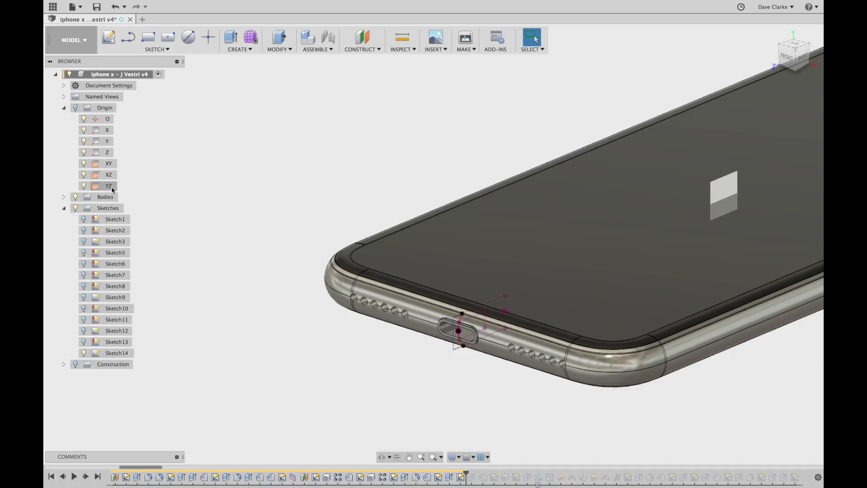
{"action": "scroll", "coordinate": [391, 397], "scroll_direction": "up", "scroll_amount": 3}
{"action": "middle_click_drag", "start_coordinate": [389, 397], "coordinate": [318, 361]}
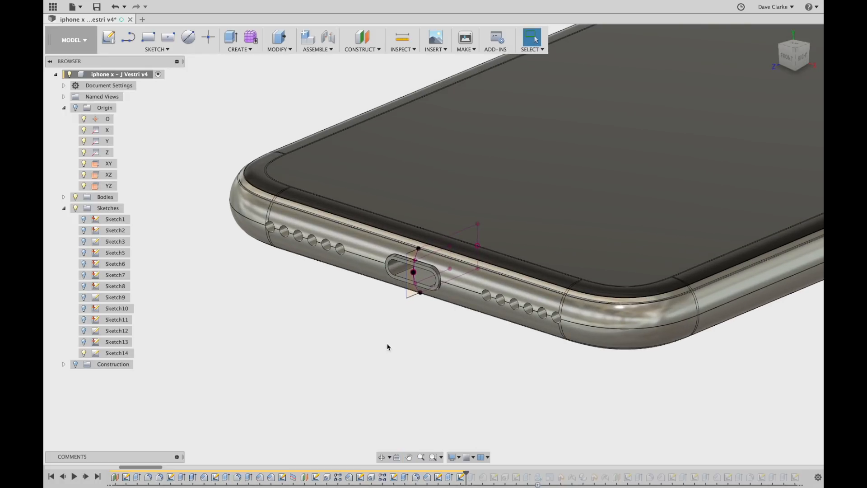
{"action": "middle_click_drag", "start_coordinate": [450, 406], "coordinate": [431, 394], "text": "shift"}
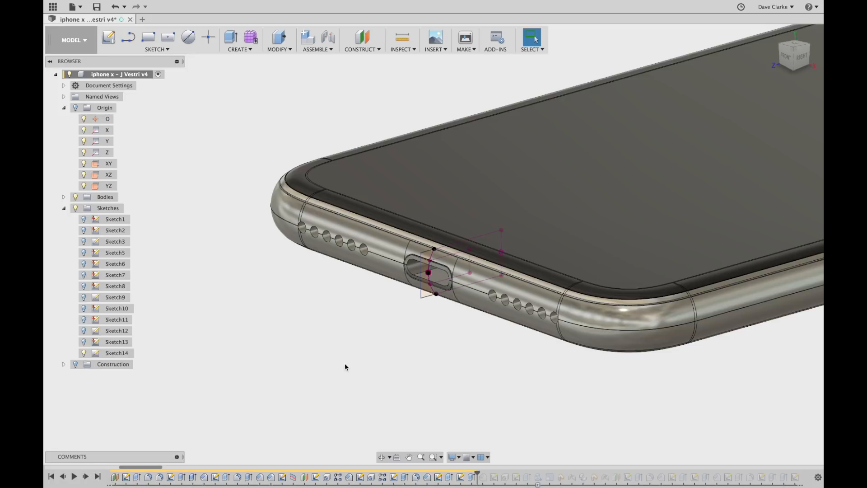
{"action": "scroll", "coordinate": [424, 281], "scroll_direction": "up", "scroll_amount": 5}
{"action": "middle_click_drag", "start_coordinate": [201, 397], "coordinate": [102, 411], "text": "shift"}
Hide Sketch14 and orbit around the charging port.
{"action": "left_click", "coordinate": [84, 353]}
{"action": "scroll", "coordinate": [467, 275], "scroll_direction": "up", "scroll_amount": 4}
{"action": "scroll", "coordinate": [463, 285], "scroll_direction": "down", "scroll_amount": 6}
{"action": "mouse_move", "coordinate": [441, 360]}
{"action": "middle_mouse_down", "text": "shift"}
{"action": "mouse_move", "coordinate": [412, 333]}
{"action": "mouse_move", "coordinate": [467, 341]}
{"action": "mouse_move", "coordinate": [459, 353]}
{"action": "middle_mouse_up", "text": "shift"}
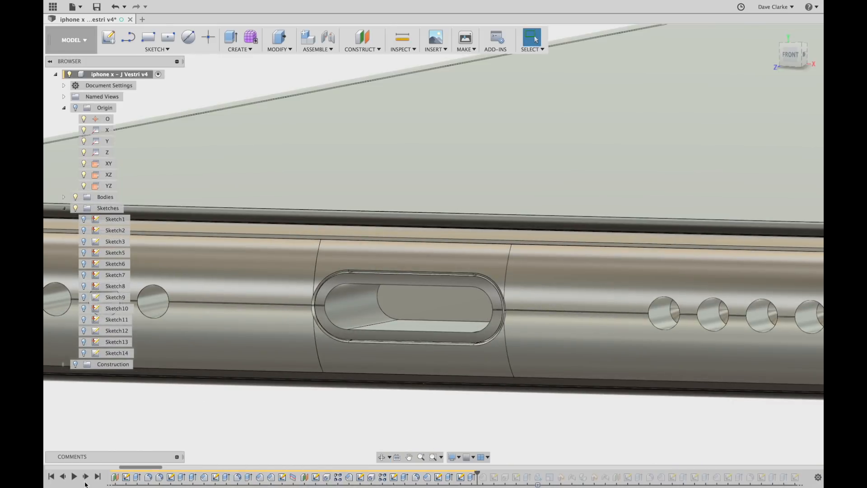
Replay the port's 0.85/0.25 mm chamfer and review its settings.
{"action": "left_click", "coordinate": [87, 476]}
{"action": "scroll", "coordinate": [332, 332], "scroll_direction": "up", "scroll_amount": 3}
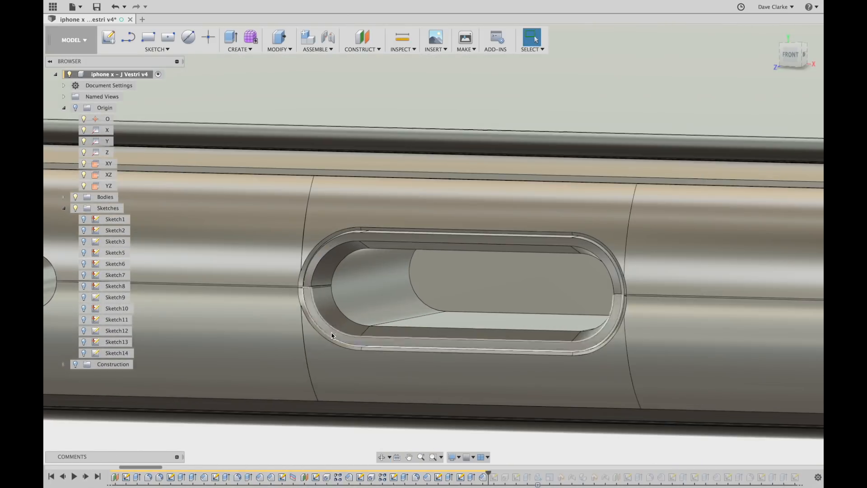
{"action": "middle_click_drag", "start_coordinate": [422, 379], "coordinate": [475, 366], "text": "shift"}
{"action": "double_click", "coordinate": [483, 477]}
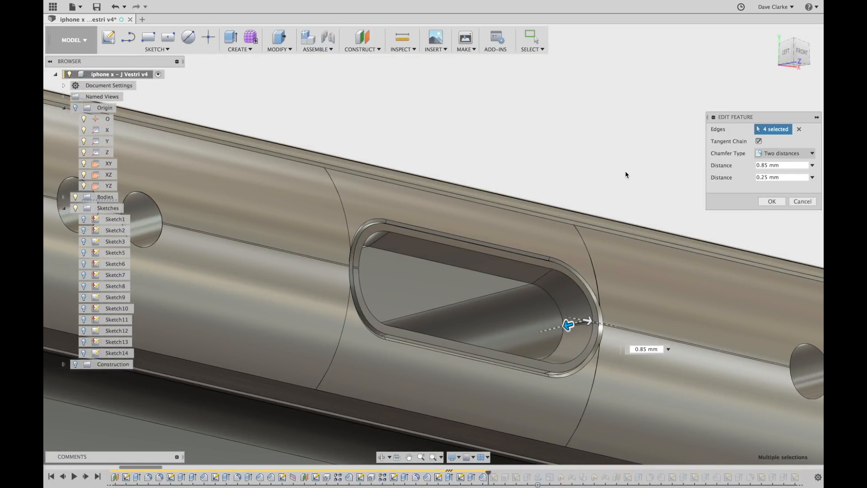
{"action": "scroll", "coordinate": [621, 169], "scroll_direction": "down", "scroll_amount": 4}
{"action": "middle_click_drag", "start_coordinate": [621, 169], "coordinate": [577, 305], "text": "shift"}
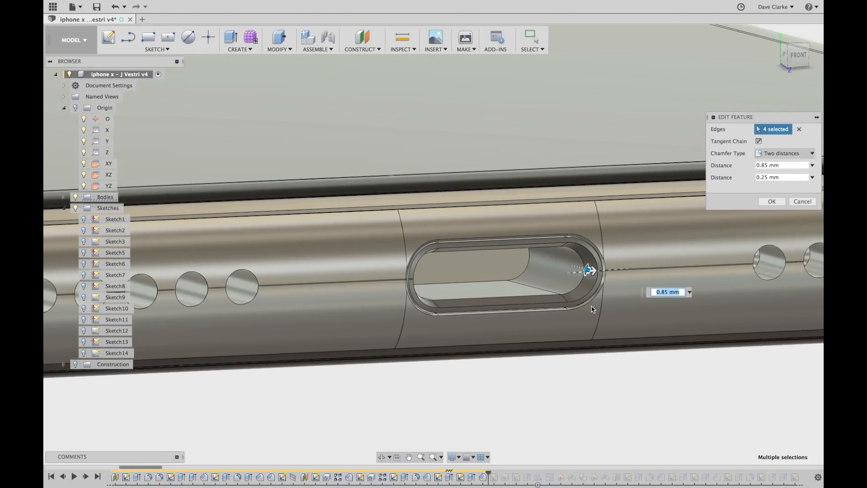
{"action": "middle_click_drag", "start_coordinate": [602, 300], "coordinate": [503, 243], "text": "shift"}
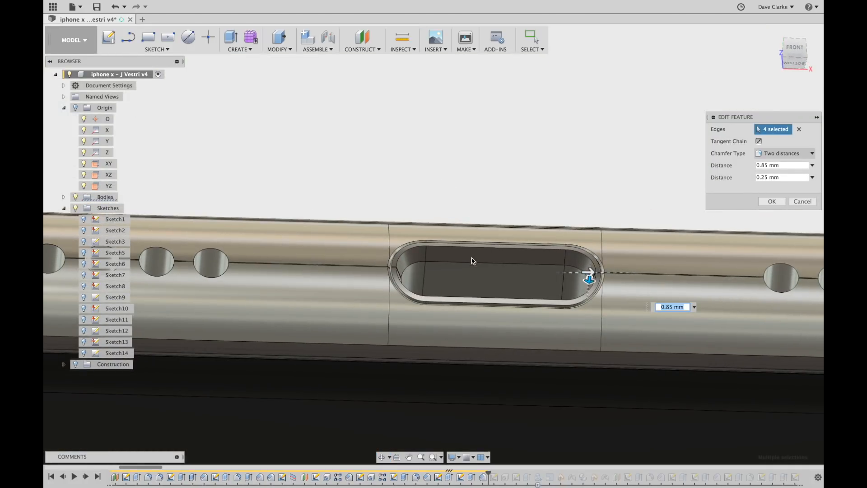
{"action": "scroll", "coordinate": [443, 265], "scroll_direction": "up", "scroll_amount": 5}
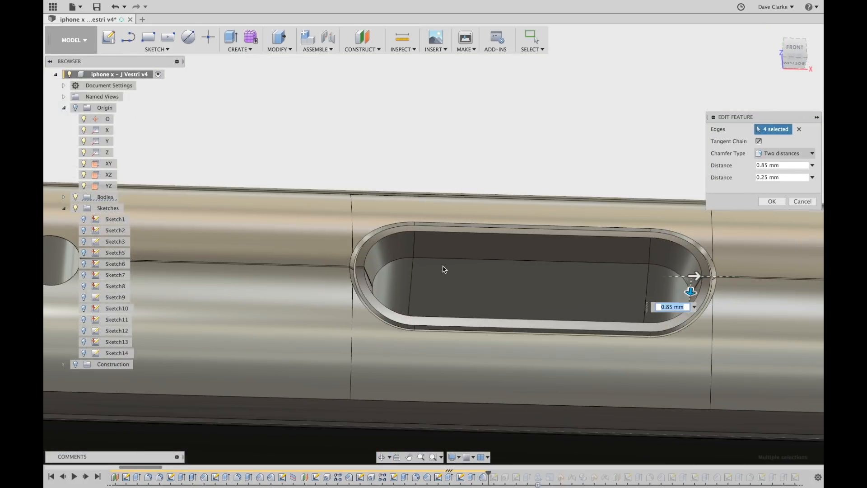
{"action": "scroll", "coordinate": [443, 266], "scroll_direction": "down", "scroll_amount": 4}
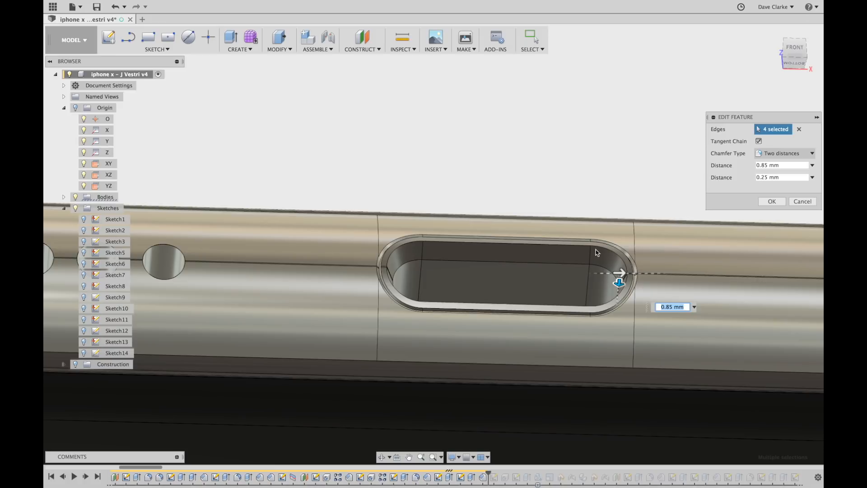
{"action": "left_click", "coordinate": [773, 201]}
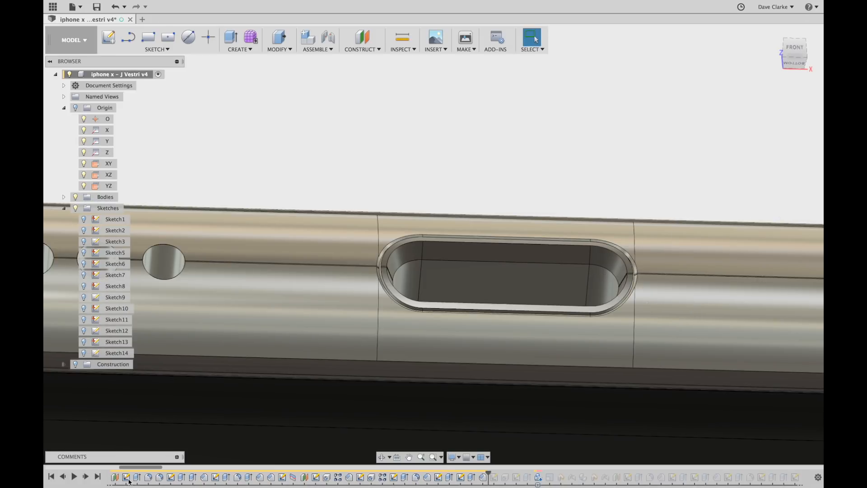
Replay Sketch15 and show its line along the bottom edge from the front.
{"action": "left_click", "coordinate": [86, 477]}
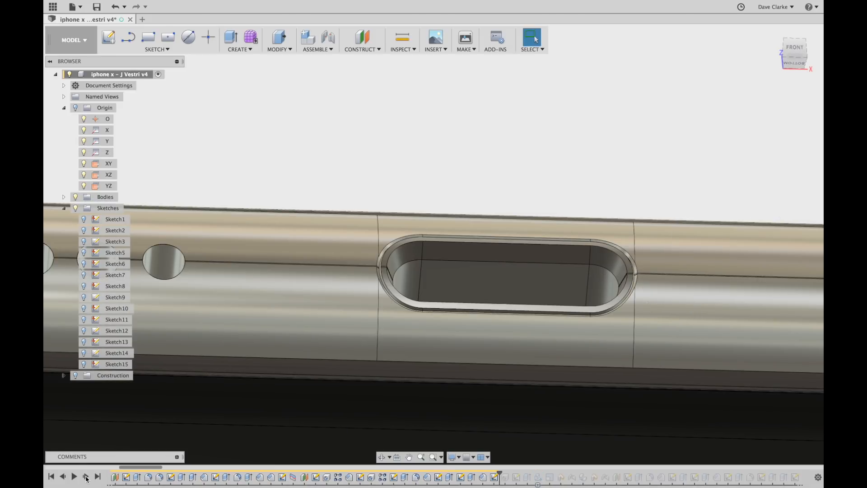
{"action": "middle_click_drag", "start_coordinate": [314, 314], "coordinate": [314, 355], "text": "shift"}
{"action": "left_click", "coordinate": [84, 365]}
{"action": "middle_click_drag", "start_coordinate": [322, 390], "coordinate": [340, 399], "text": "shift"}
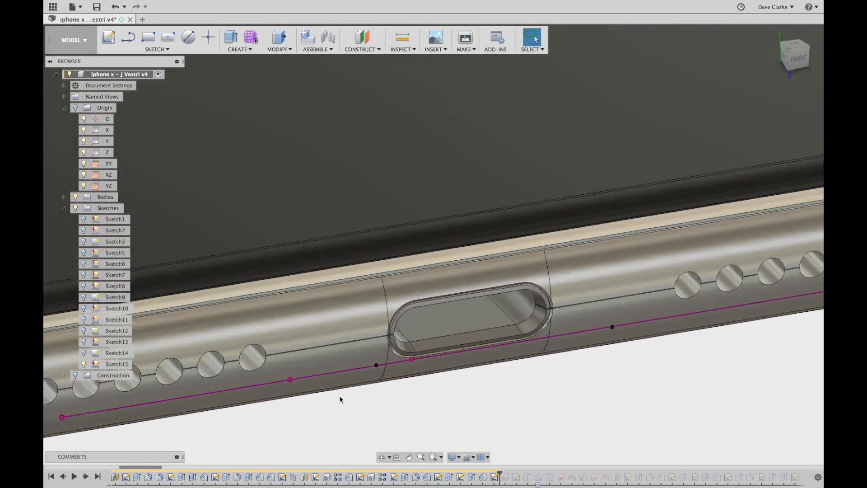
{"action": "scroll", "coordinate": [341, 399], "scroll_direction": "down", "scroll_amount": 5}
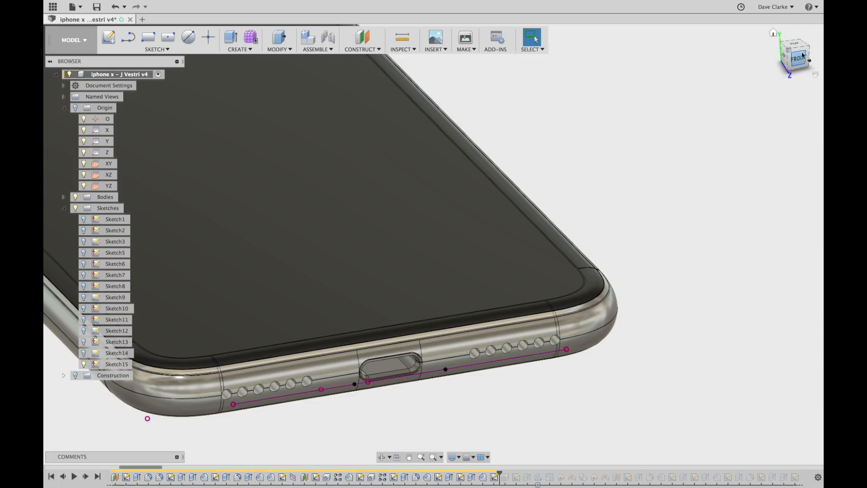
{"action": "left_click", "coordinate": [801, 76]}
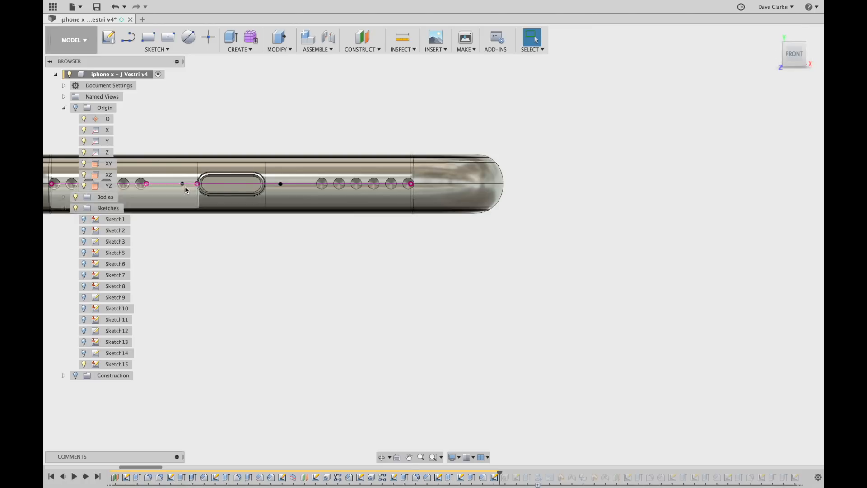
{"action": "scroll", "coordinate": [184, 186], "scroll_direction": "up", "scroll_amount": 3}
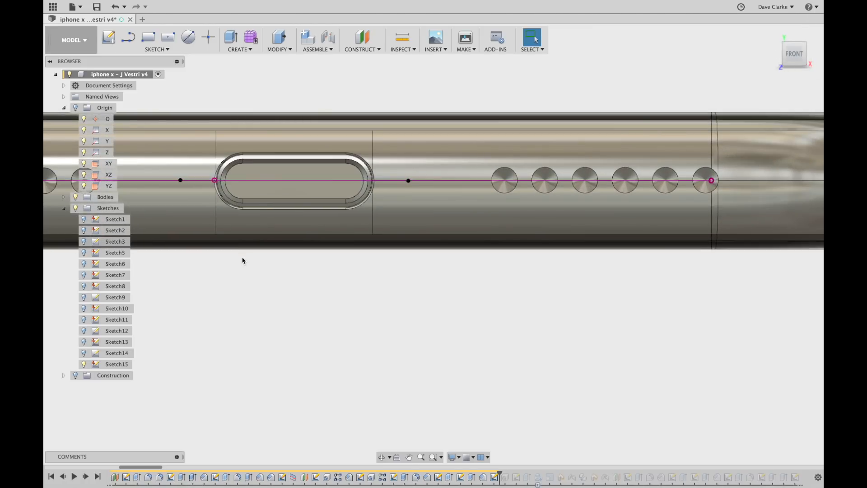
Hide Sketch15, then replay the two small holes beside the port and Sketch16.
{"action": "left_click", "coordinate": [84, 364]}
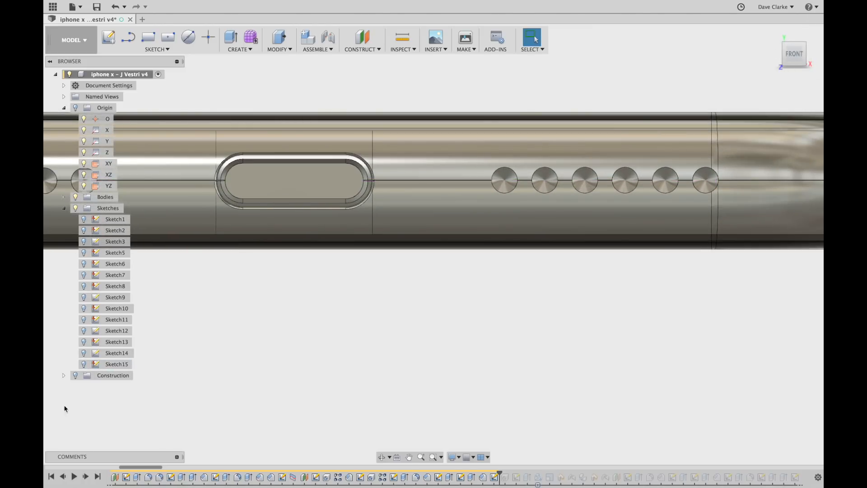
{"action": "left_click", "coordinate": [86, 478]}
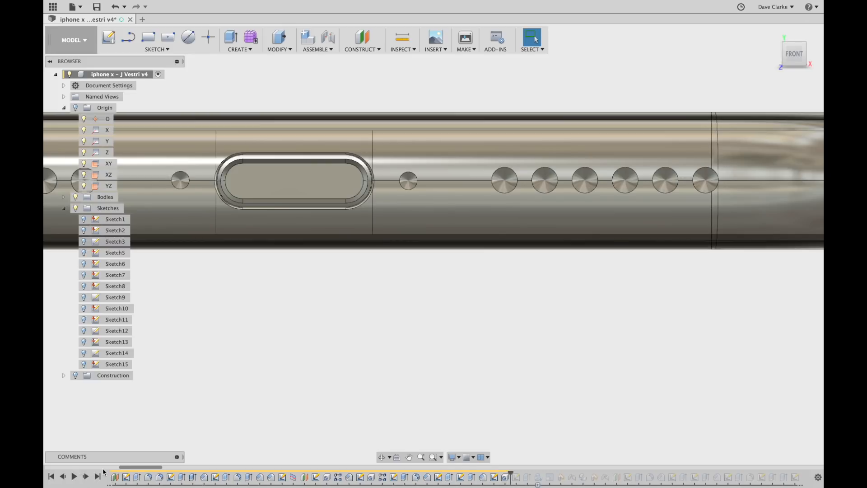
{"action": "middle_click_drag", "start_coordinate": [220, 354], "coordinate": [305, 253], "text": "shift"}
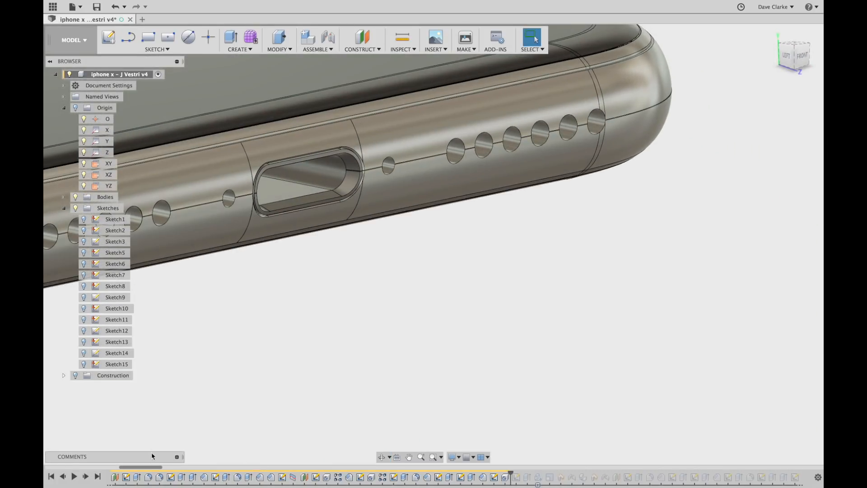
{"action": "left_click", "coordinate": [85, 476]}
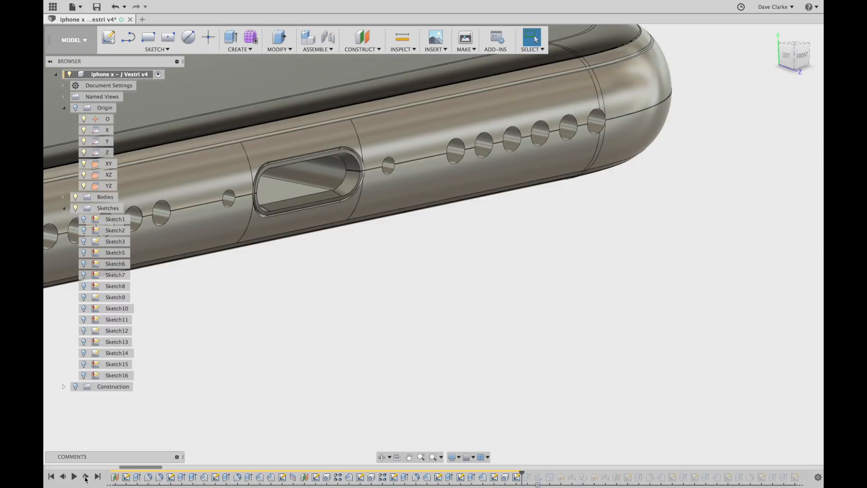
Show Sketch16 and orbit to inspect the phone's bottom edge.
{"action": "left_click", "coordinate": [83, 375]}
{"action": "scroll", "coordinate": [410, 291], "scroll_direction": "down", "scroll_amount": 5}
{"action": "middle_click_drag", "start_coordinate": [404, 317], "coordinate": [380, 318], "text": "shift"}
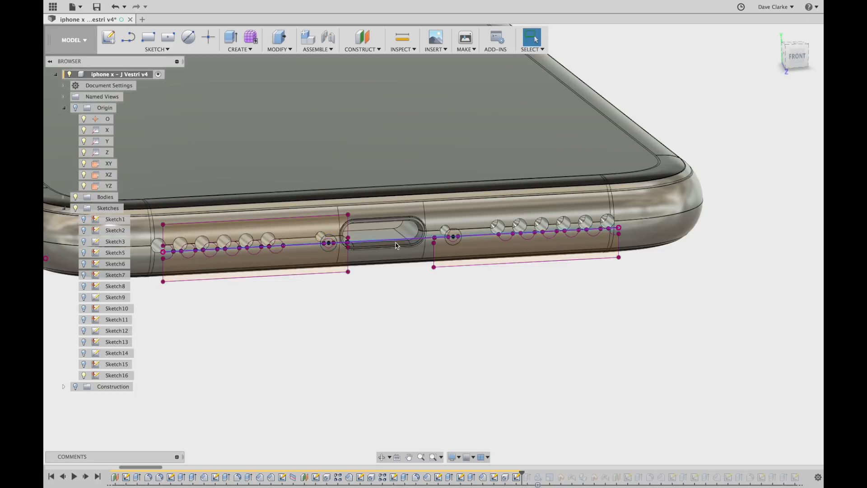
{"action": "scroll", "coordinate": [429, 235], "scroll_direction": "up", "scroll_amount": 4}
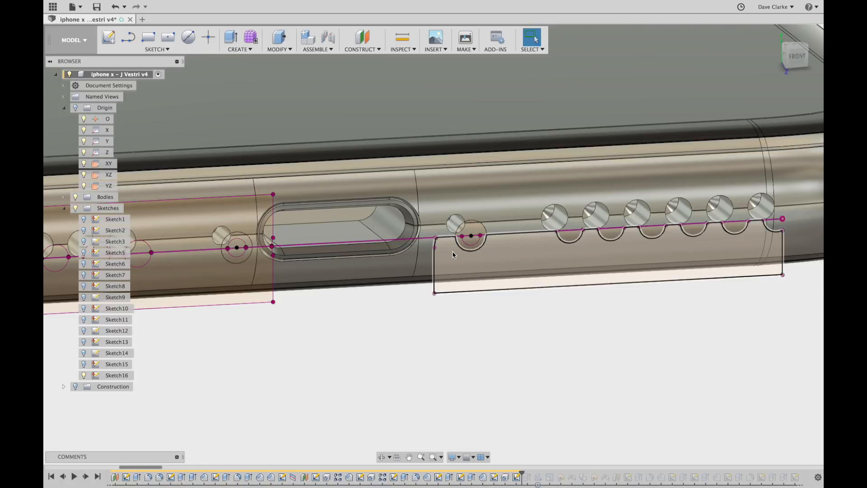
{"action": "middle_click_drag", "start_coordinate": [452, 330], "coordinate": [470, 322], "text": "shift"}
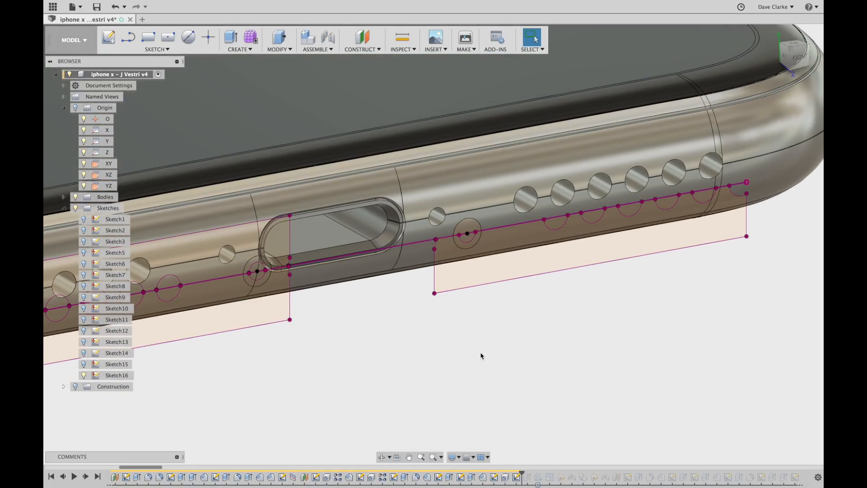
Replay the counterbores on the small holes and the lightening screw:1 component.
{"action": "left_click", "coordinate": [86, 477]}
{"action": "middle_click_drag", "start_coordinate": [277, 412], "coordinate": [342, 394], "text": "shift"}
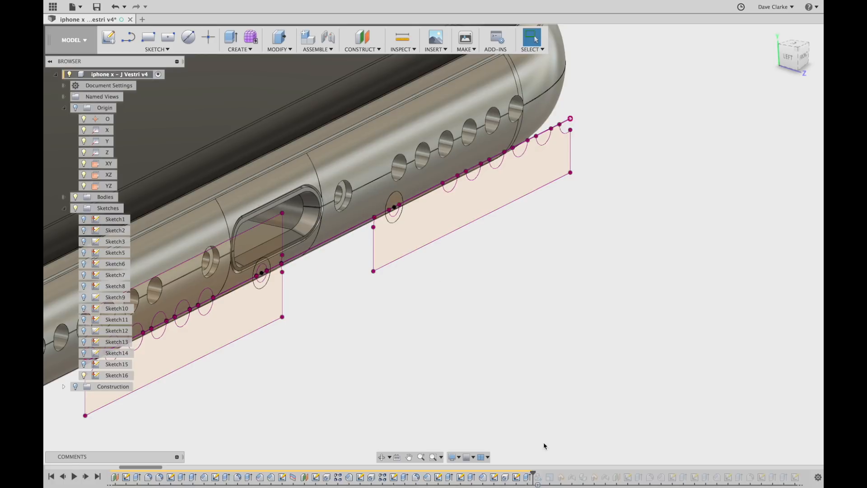
{"action": "left_click", "coordinate": [86, 476]}
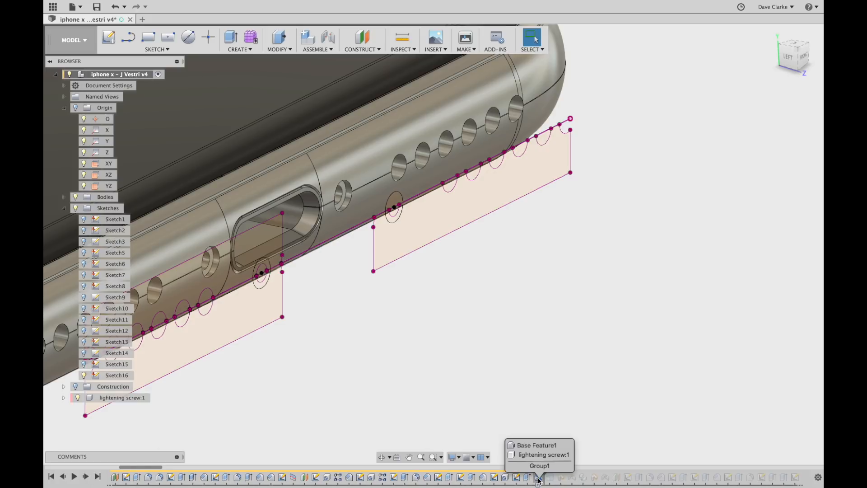
Select the lightening screw:1 component and browse the Insert menu without choosing anything.
{"action": "scroll", "coordinate": [500, 372], "scroll_direction": "down", "scroll_amount": 10}
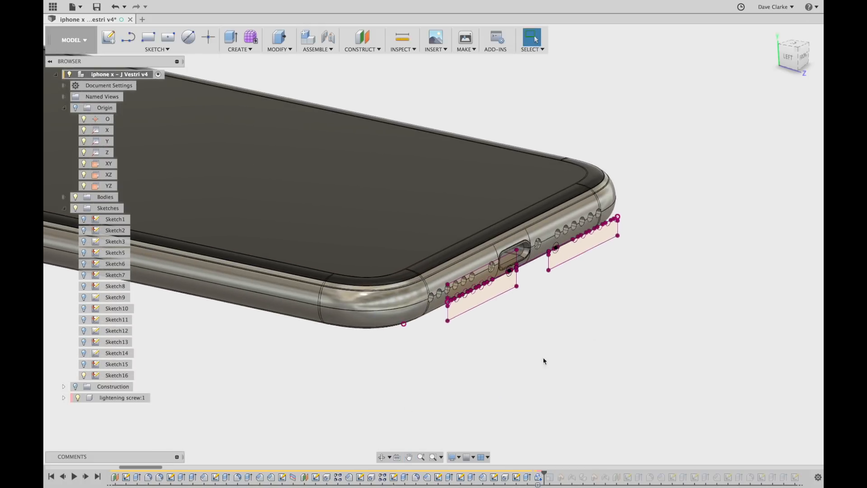
{"action": "middle_click_drag", "start_coordinate": [312, 383], "coordinate": [334, 353]}
{"action": "scroll", "coordinate": [217, 395], "scroll_direction": "down", "scroll_amount": 5}
{"action": "middle_click_drag", "start_coordinate": [221, 392], "coordinate": [475, 332], "text": "shift"}
{"action": "left_click", "coordinate": [134, 399]}
{"action": "middle_click_drag", "start_coordinate": [386, 307], "coordinate": [370, 349], "text": "shift"}
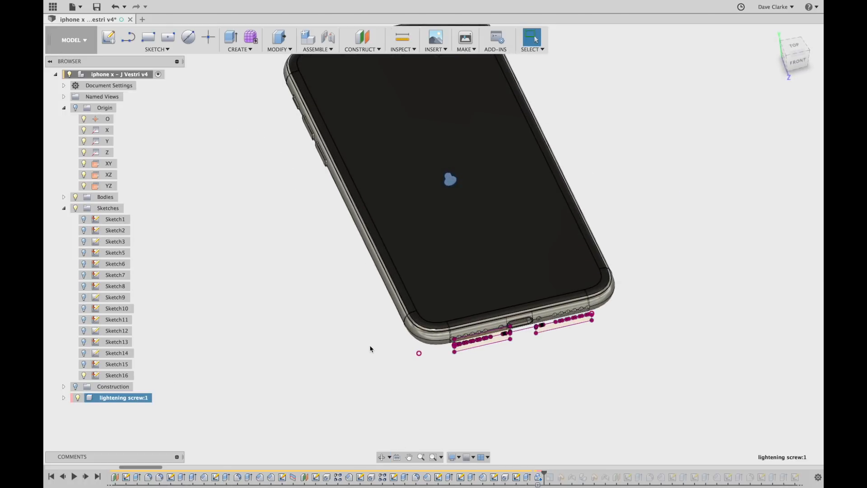
{"action": "scroll", "coordinate": [465, 170], "scroll_direction": "down", "scroll_amount": 2}
{"action": "scroll", "coordinate": [463, 183], "scroll_direction": "up", "scroll_amount": 4}
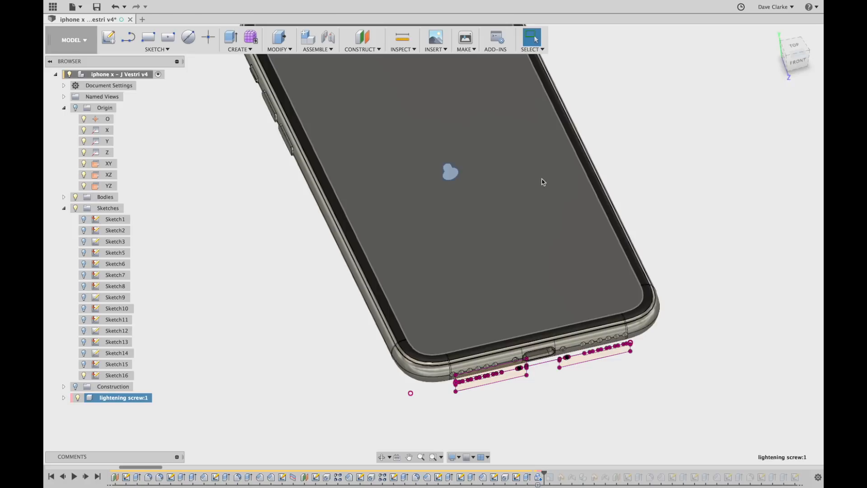
{"action": "middle_click_drag", "start_coordinate": [579, 223], "coordinate": [628, 196], "text": "shift"}
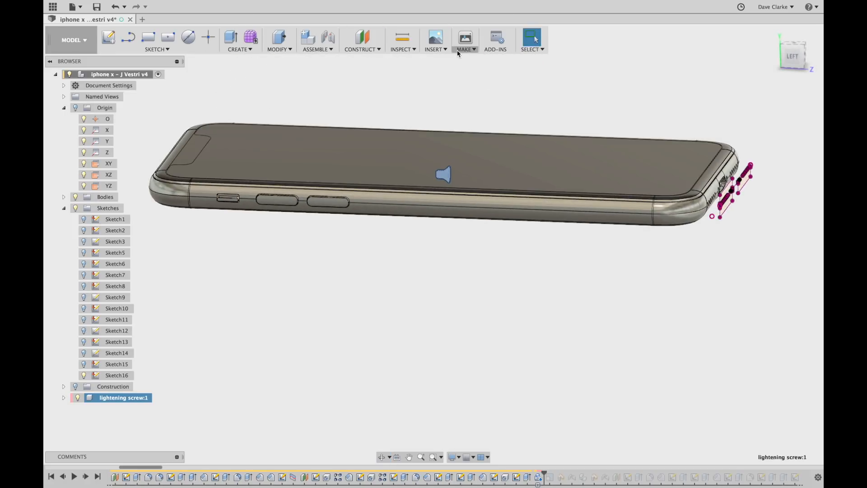
{"action": "left_click", "coordinate": [445, 52]}
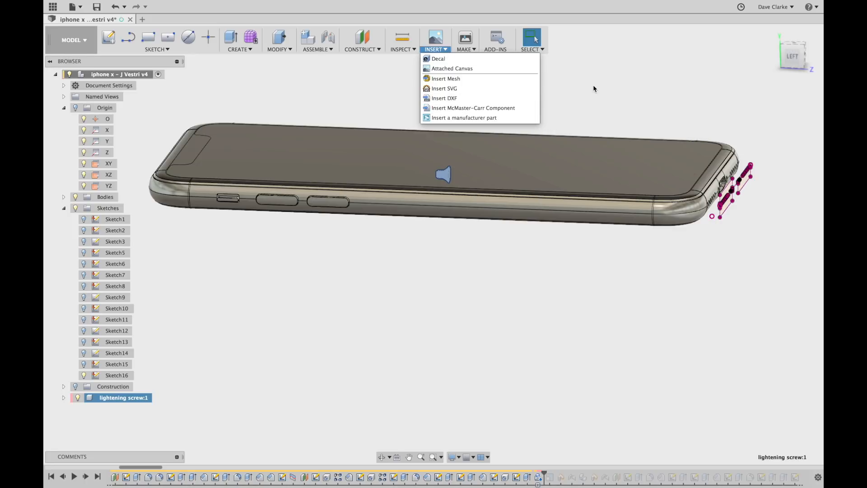
{"action": "left_click", "coordinate": [592, 97]}
Advance history one feature and select the logo's Scale1 feature.
{"action": "mouse_move", "coordinate": [538, 298]}
{"action": "middle_mouse_down", "text": "shift"}
{"action": "mouse_move", "coordinate": [503, 299]}
{"action": "mouse_move", "coordinate": [523, 296]}
{"action": "middle_mouse_up", "text": "shift"}
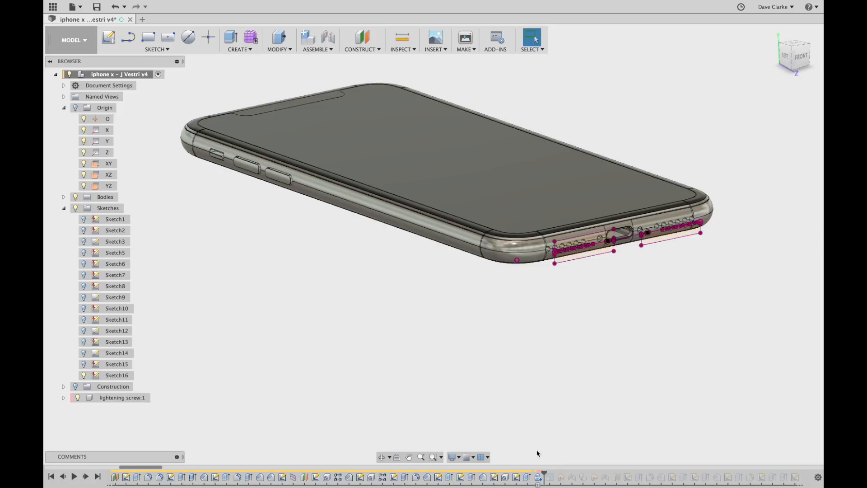
{"action": "left_click", "coordinate": [123, 397]}
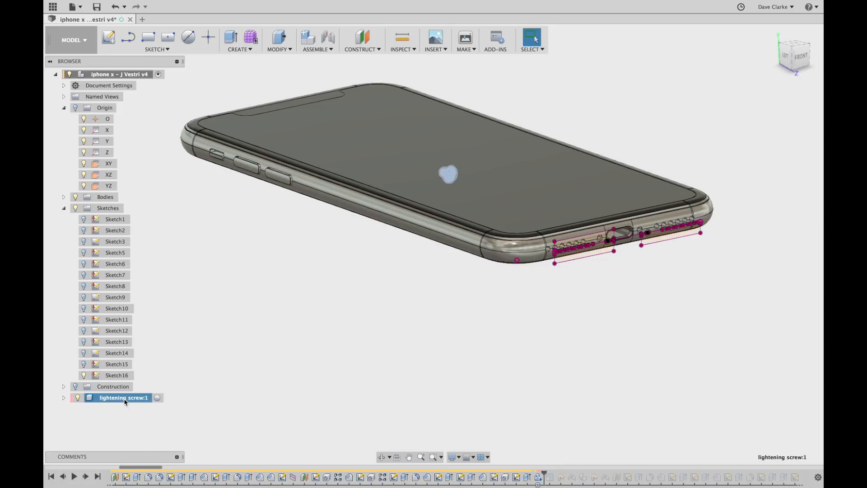
{"action": "left_click", "coordinate": [86, 477]}
{"action": "left_click", "coordinate": [549, 478]}
{"action": "scroll", "coordinate": [456, 181], "scroll_direction": "up", "scroll_amount": 3}
{"action": "scroll", "coordinate": [456, 181], "scroll_direction": "down", "scroll_amount": 2}
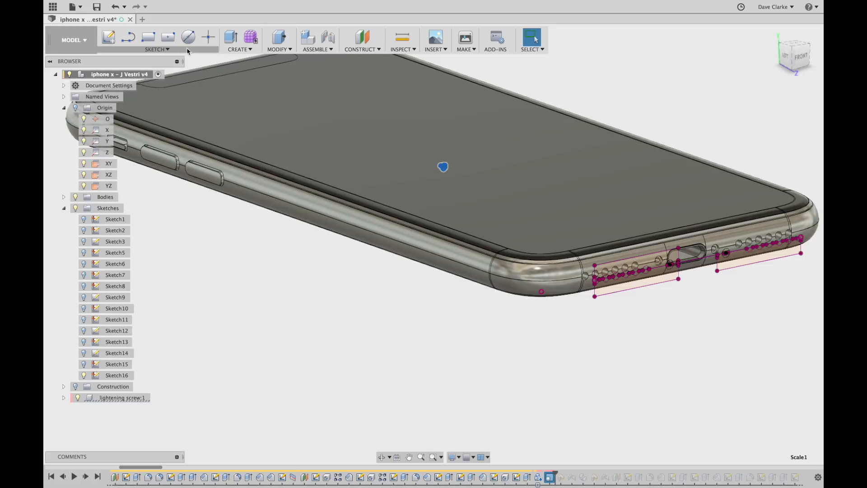
{"action": "left_click", "coordinate": [179, 50]}
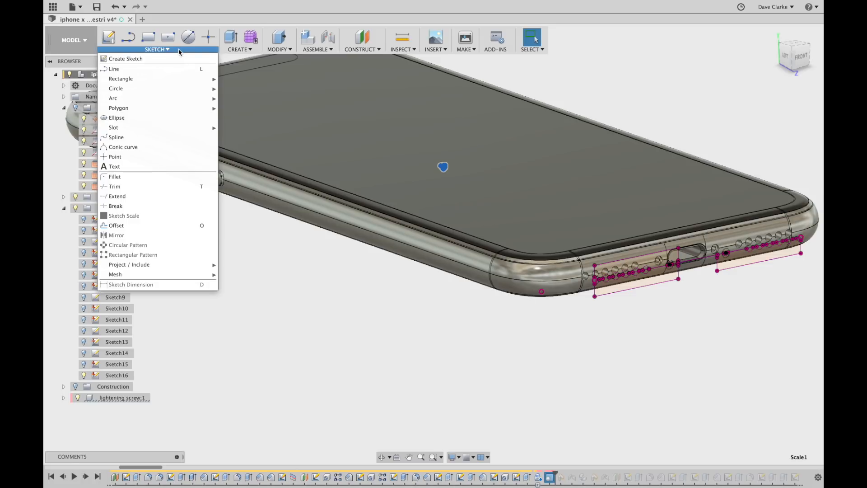
{"action": "left_click", "coordinate": [232, 49]}
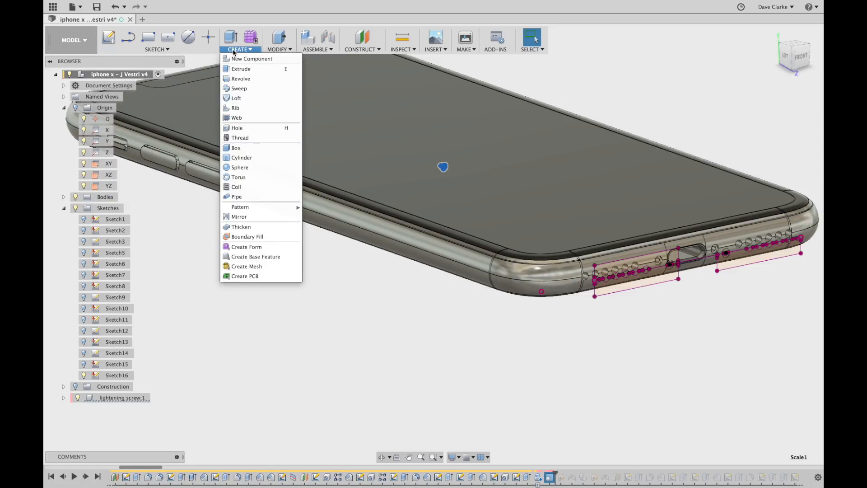
{"action": "left_click", "coordinate": [285, 50]}
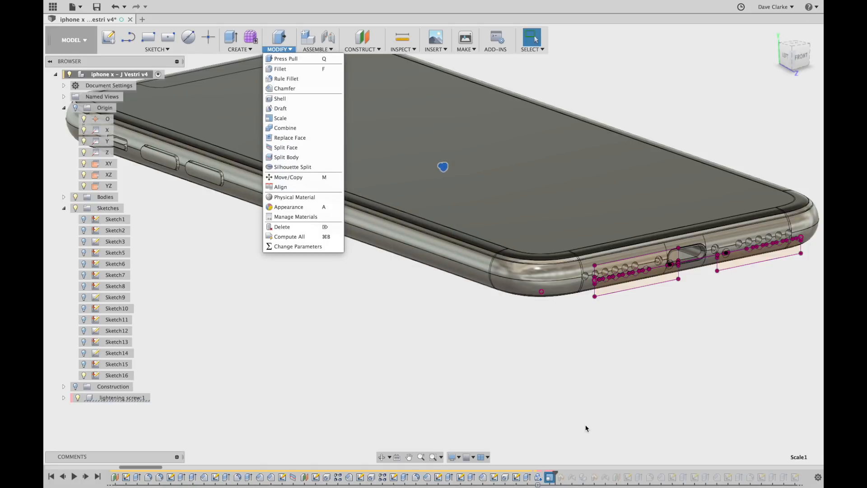
{"action": "left_click", "coordinate": [557, 389]}
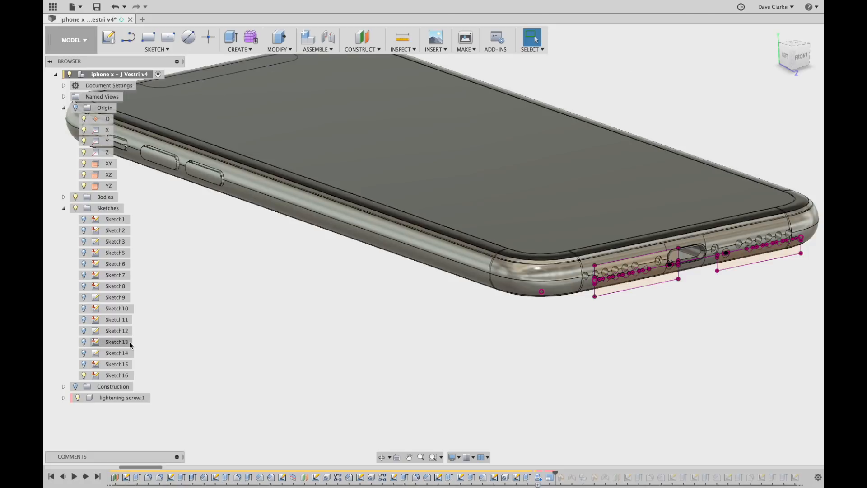
Replay lightening screw:1 into the model and inspect it from several angles.
{"action": "left_click", "coordinate": [86, 477]}
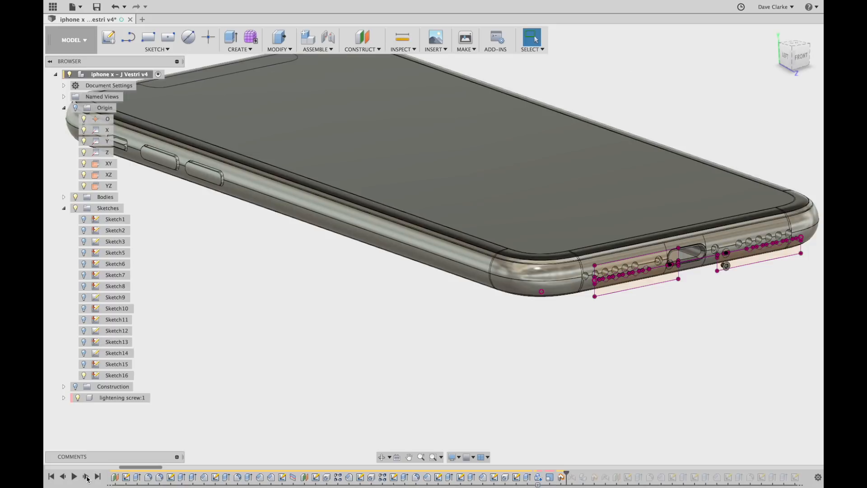
{"action": "scroll", "coordinate": [741, 264], "scroll_direction": "up", "scroll_amount": 10}
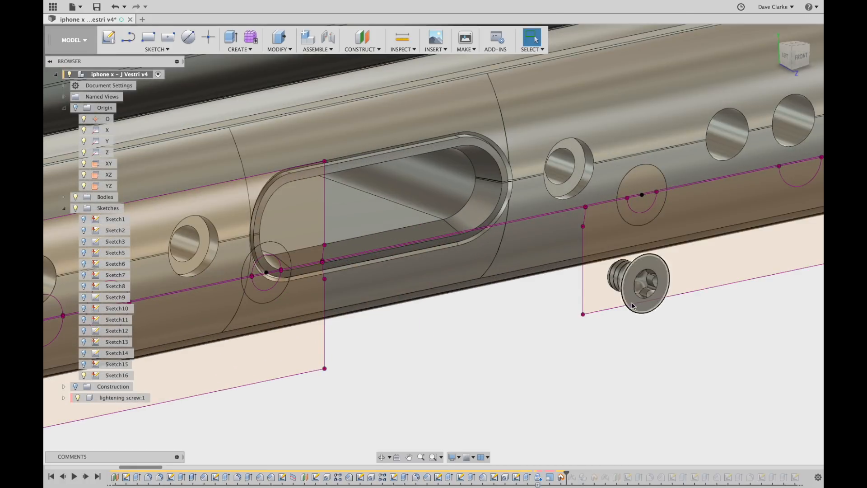
{"action": "scroll", "coordinate": [659, 312], "scroll_direction": "up", "scroll_amount": 6}
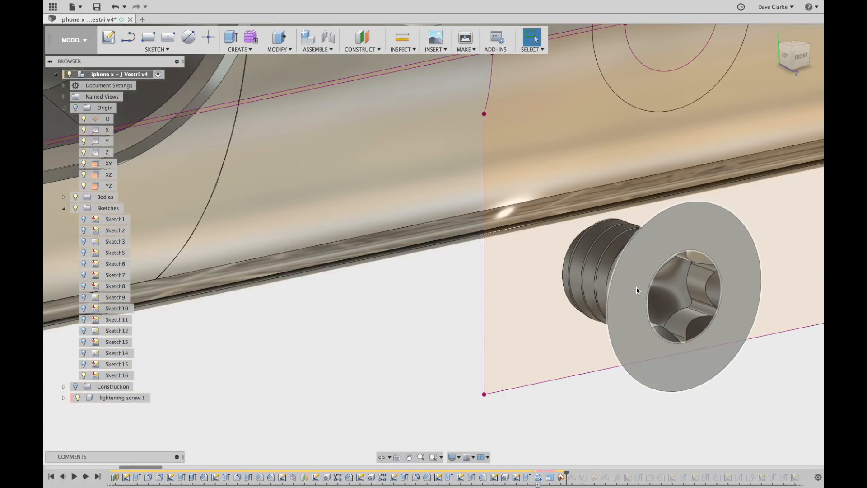
{"action": "scroll", "coordinate": [637, 284], "scroll_direction": "down", "scroll_amount": 6}
{"action": "scroll", "coordinate": [659, 314], "scroll_direction": "up", "scroll_amount": 2}
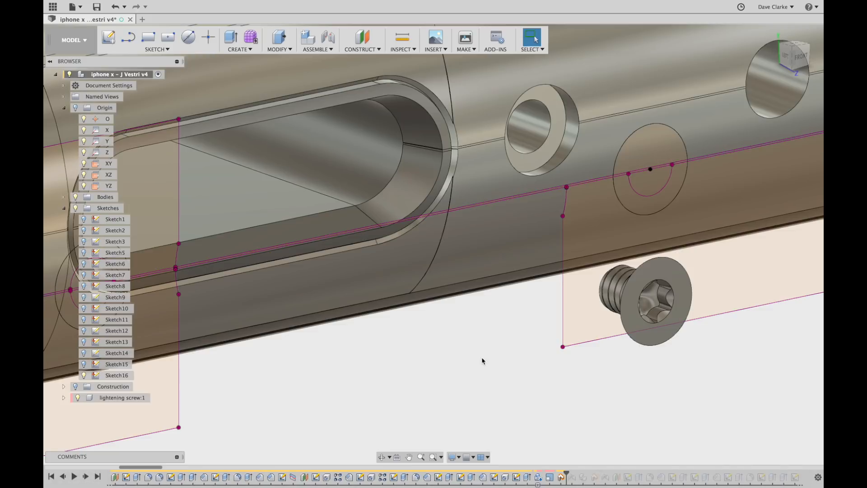
{"action": "middle_click_drag", "start_coordinate": [579, 392], "coordinate": [651, 388], "text": "shift"}
{"action": "scroll", "coordinate": [589, 290], "scroll_direction": "up", "scroll_amount": 5}
{"action": "scroll", "coordinate": [596, 304], "scroll_direction": "down", "scroll_amount": 6}
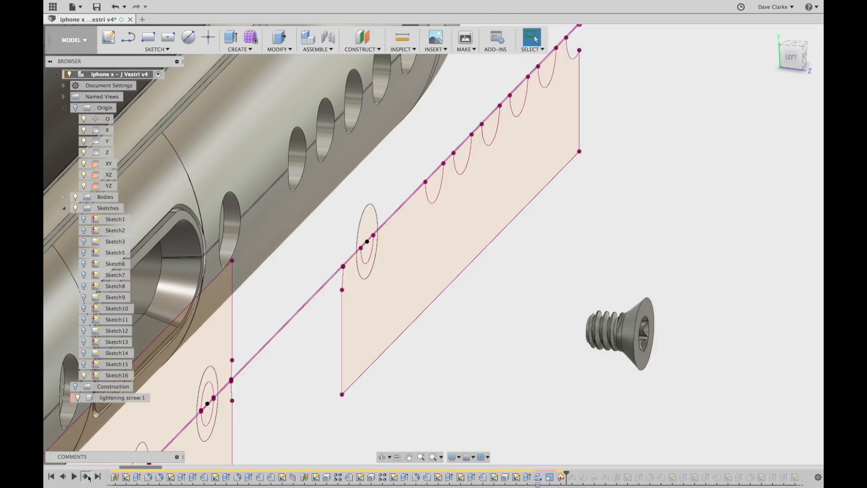
Replay the Rigid1 joint seating the screw in its hole beside the port.
{"action": "left_click", "coordinate": [88, 478]}
{"action": "scroll", "coordinate": [482, 304], "scroll_direction": "down", "scroll_amount": 3}
{"action": "middle_click_drag", "start_coordinate": [558, 333], "coordinate": [671, 247]}
{"action": "middle_click_drag", "start_coordinate": [649, 326], "coordinate": [595, 329], "text": "shift"}
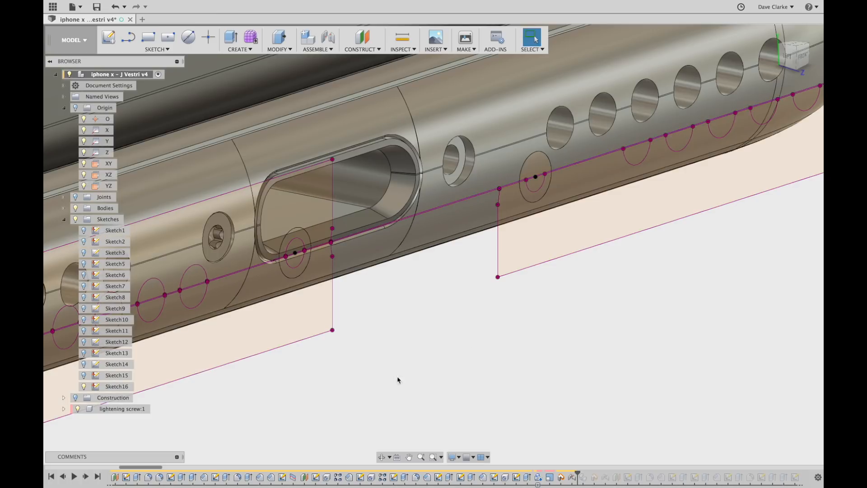
Replay lightening screw:2 and its joint, seating it in the other small hole.
{"action": "left_click", "coordinate": [572, 477]}
{"action": "left_click", "coordinate": [466, 381]}
{"action": "left_click", "coordinate": [86, 477]}
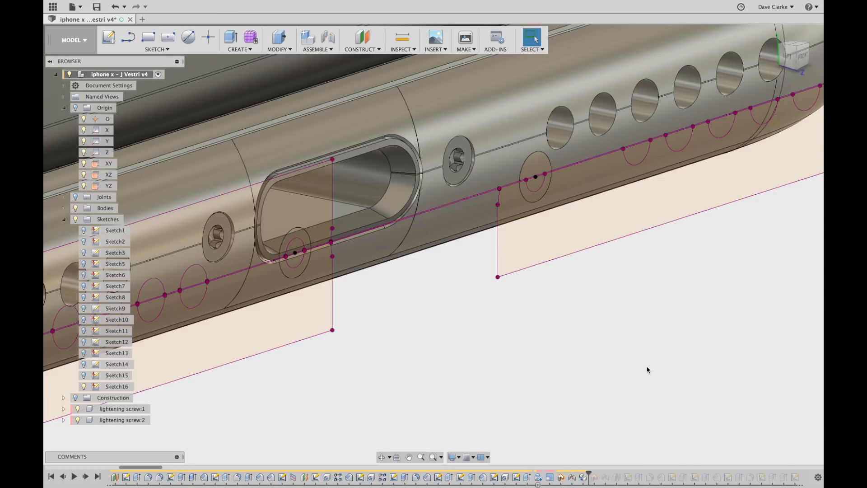
{"action": "left_click", "coordinate": [85, 477]}
{"action": "left_click", "coordinate": [86, 477]}
{"action": "scroll", "coordinate": [528, 120], "scroll_direction": "up", "scroll_amount": 3}
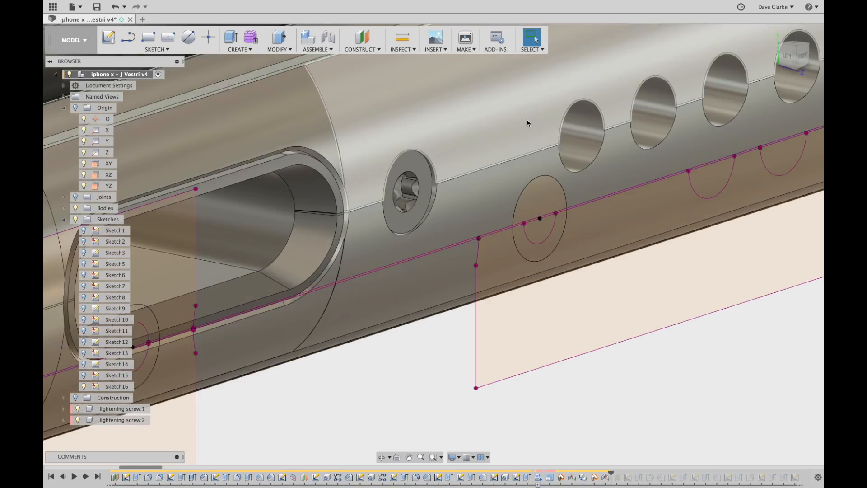
{"action": "scroll", "coordinate": [433, 216], "scroll_direction": "down", "scroll_amount": 4}
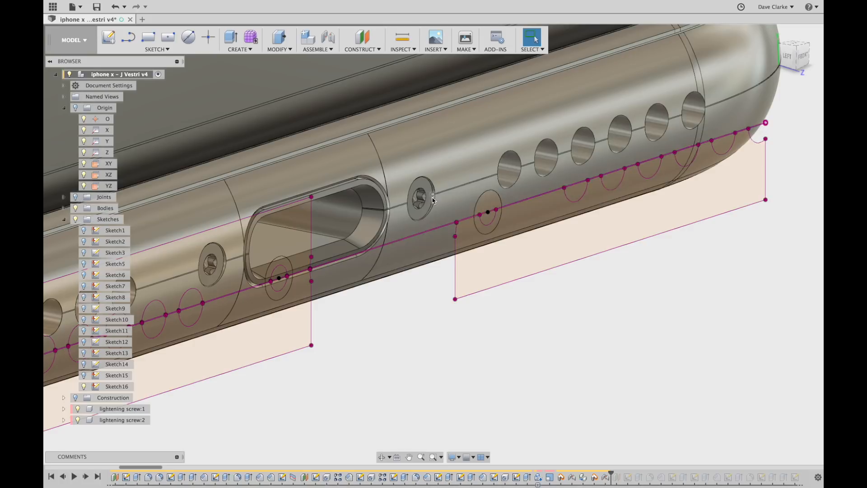
{"action": "mouse_move", "coordinate": [469, 298]}
{"action": "middle_mouse_down", "text": "shift"}
{"action": "mouse_move", "coordinate": [454, 275]}
{"action": "mouse_move", "coordinate": [470, 317]}
{"action": "middle_mouse_up", "text": "shift"}
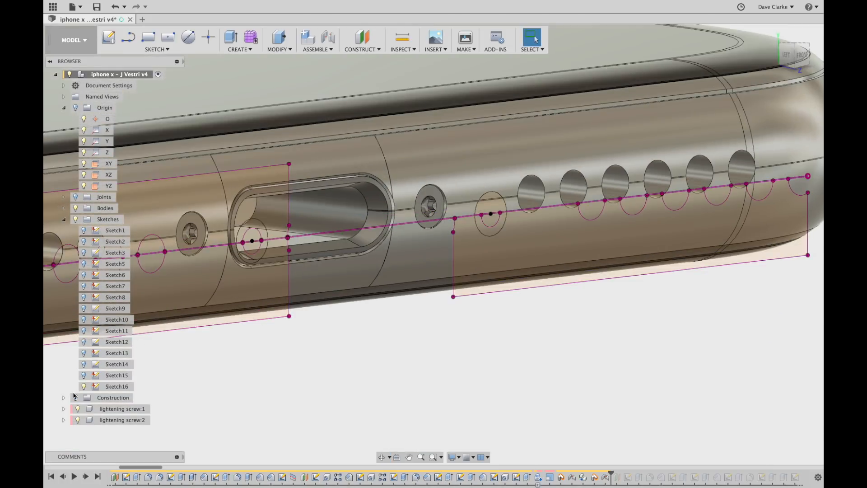
Hide Sketch16 and view the phone from a low front angle.
{"action": "left_click", "coordinate": [84, 389]}
{"action": "scroll", "coordinate": [356, 293], "scroll_direction": "down", "scroll_amount": 5}
{"action": "mouse_move", "coordinate": [464, 355]}
{"action": "middle_mouse_down", "text": "shift"}
{"action": "mouse_move", "coordinate": [423, 360]}
{"action": "mouse_move", "coordinate": [421, 345]}
{"action": "mouse_move", "coordinate": [455, 358]}
{"action": "middle_mouse_up", "text": "shift"}
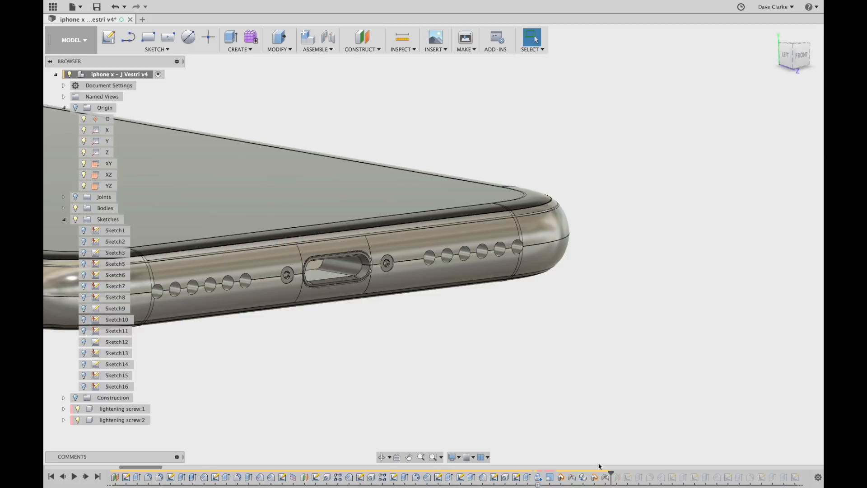
Advance the history one feature and expand the Construction folder.
{"action": "left_click", "coordinate": [86, 477]}
{"action": "scroll", "coordinate": [664, 307], "scroll_direction": "down", "scroll_amount": 5}
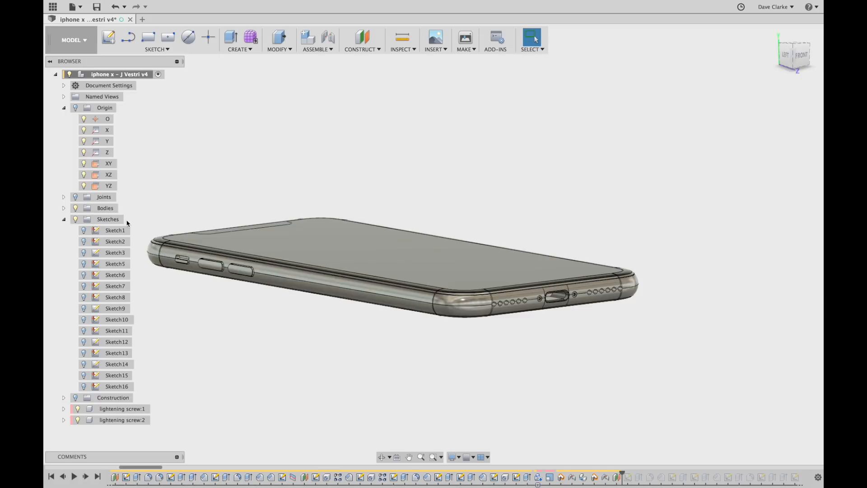
{"action": "left_click", "coordinate": [64, 398]}
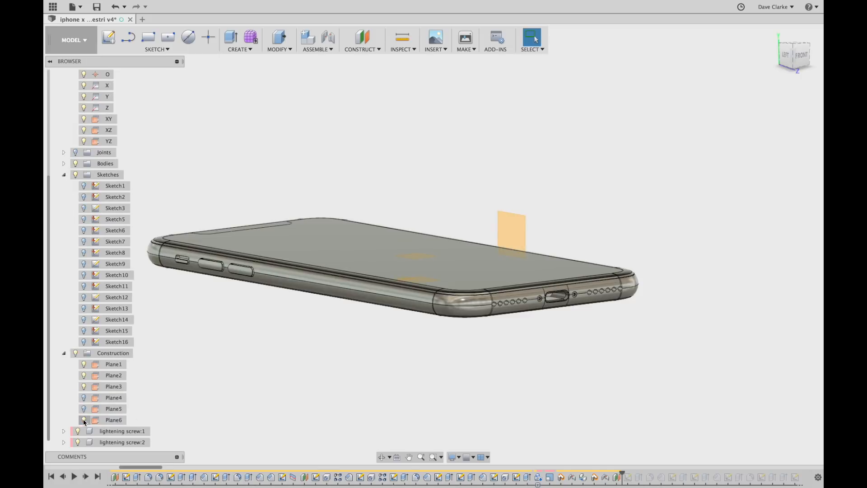
{"action": "middle_click_drag", "start_coordinate": [474, 369], "coordinate": [438, 391], "text": "shift"}
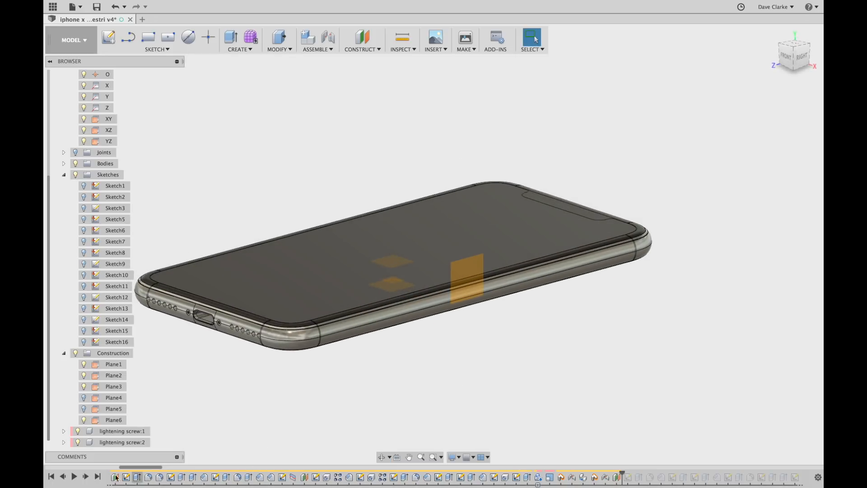
Add Sketch17, make it visible, and open its 8.54 × 2.75 side-button rectangle for editing.
{"action": "left_click", "coordinate": [85, 478]}
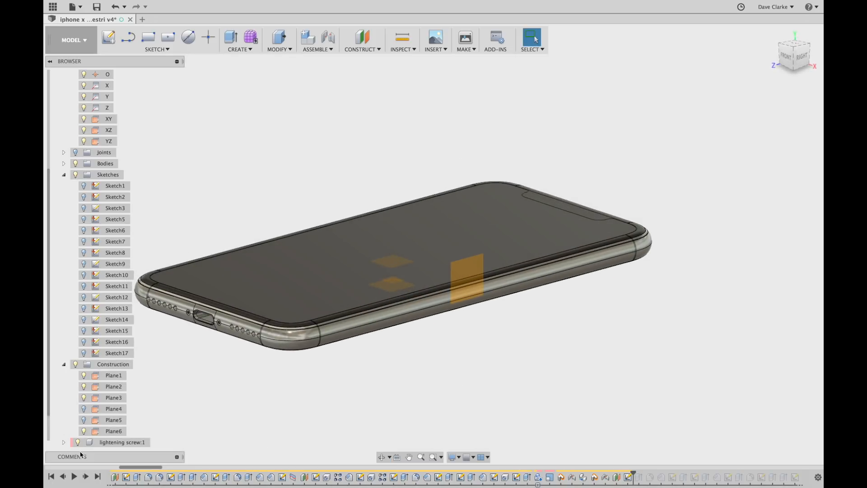
{"action": "left_click", "coordinate": [84, 353]}
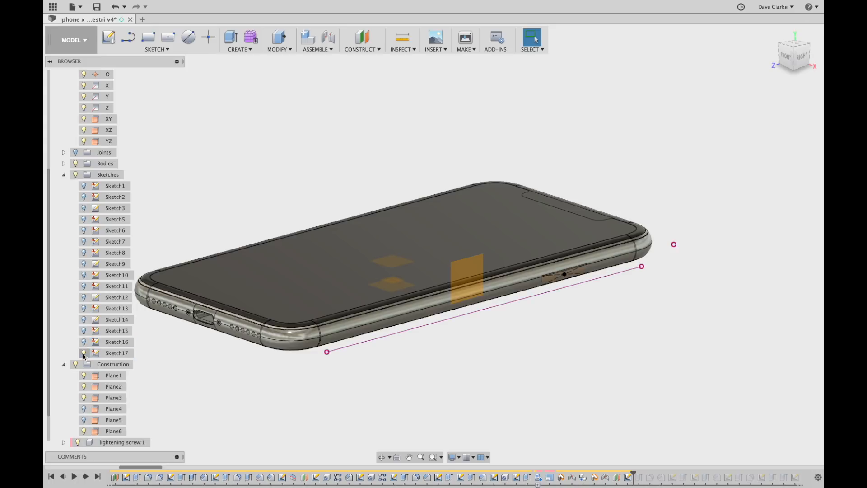
{"action": "middle_click_drag", "start_coordinate": [693, 311], "coordinate": [616, 344], "text": "shift"}
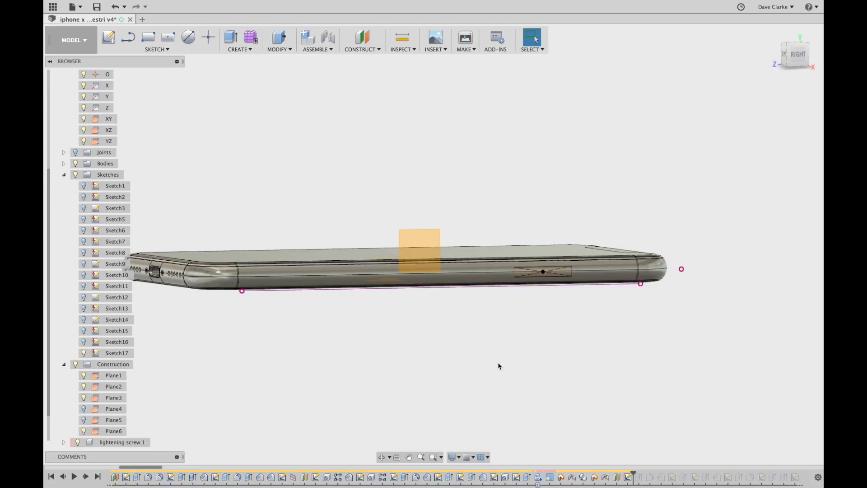
{"action": "middle_click_drag", "start_coordinate": [613, 313], "coordinate": [644, 409], "text": "shift"}
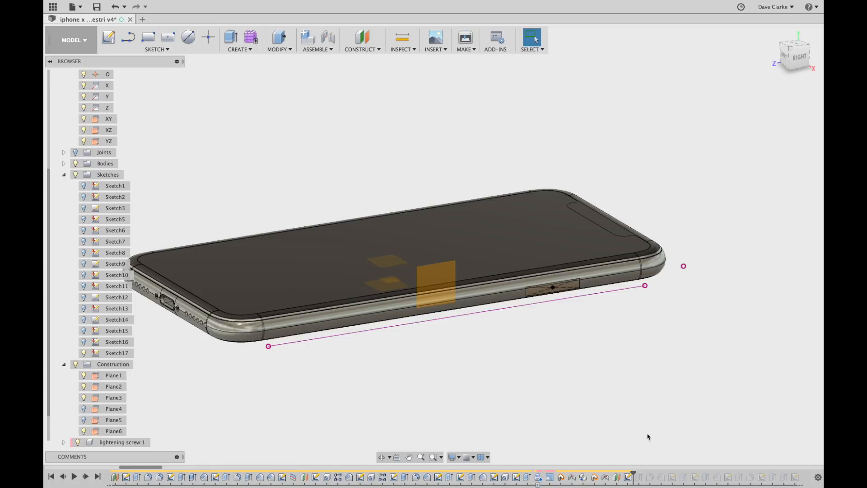
{"action": "double_click", "coordinate": [629, 477]}
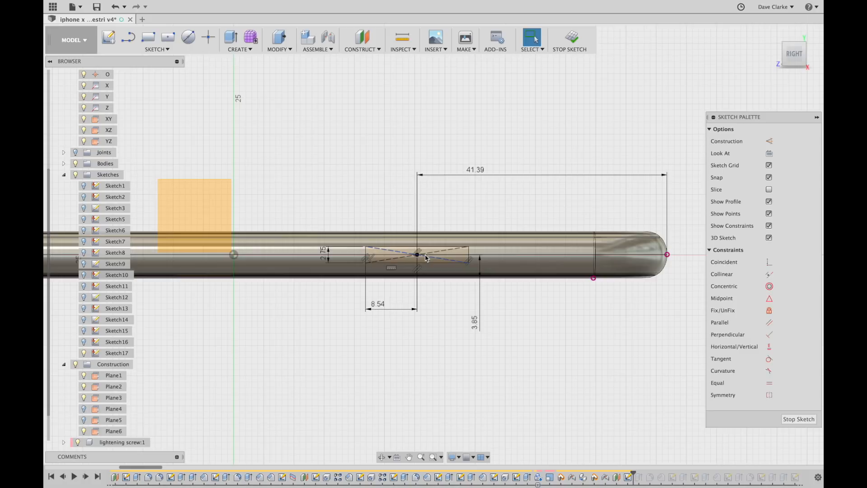
Stop the sketch and step past the cut to form the rounded side-button recess.
{"action": "left_click", "coordinate": [570, 40]}
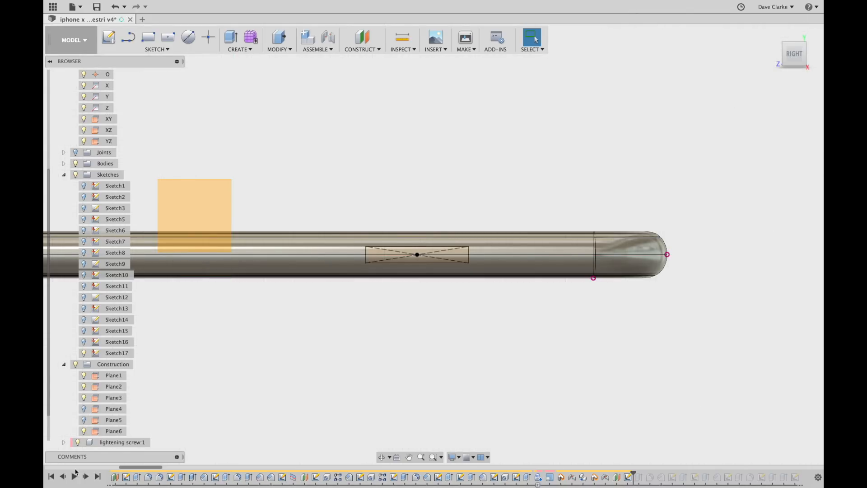
{"action": "left_click", "coordinate": [86, 477]}
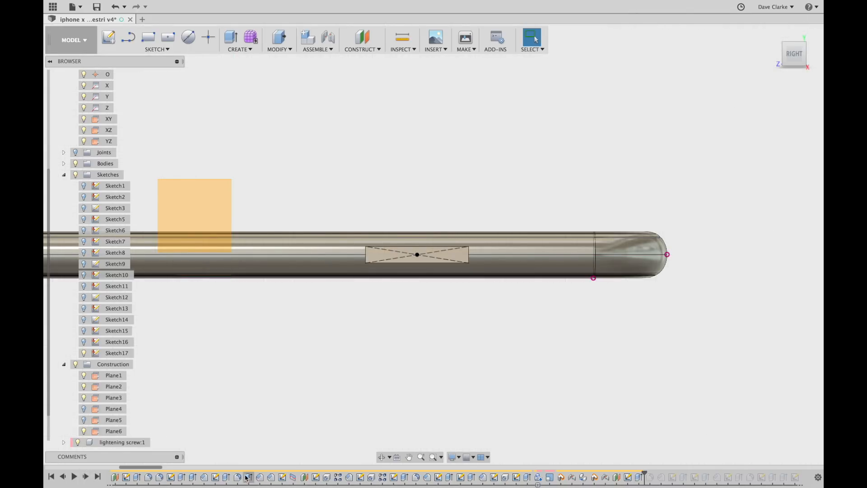
{"action": "mouse_move", "coordinate": [337, 396]}
{"action": "middle_mouse_down", "text": "shift"}
{"action": "mouse_move", "coordinate": [341, 383]}
{"action": "mouse_move", "coordinate": [360, 395]}
{"action": "middle_mouse_up", "text": "shift"}
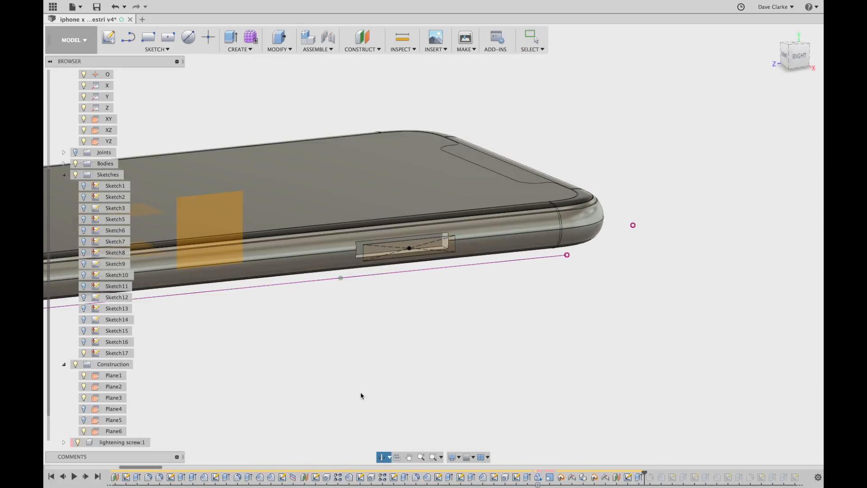
{"action": "left_click", "coordinate": [88, 354]}
{"action": "left_click", "coordinate": [323, 351]}
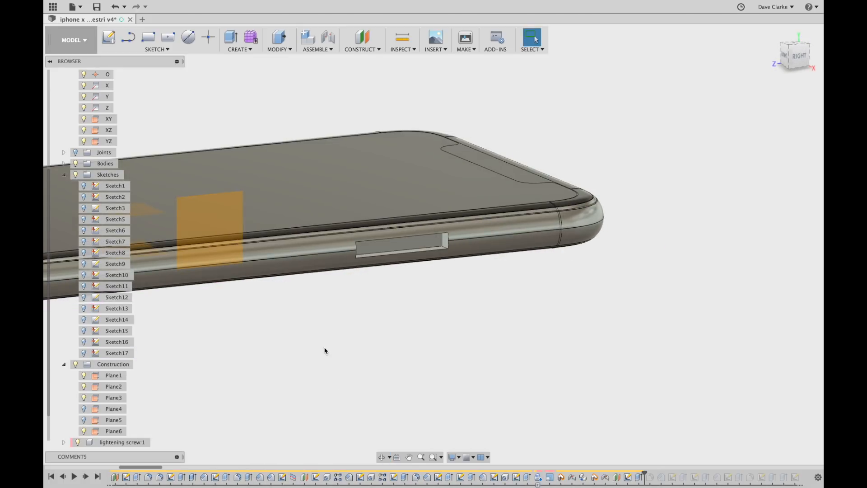
{"action": "middle_click_drag", "start_coordinate": [371, 348], "coordinate": [404, 270], "text": "shift"}
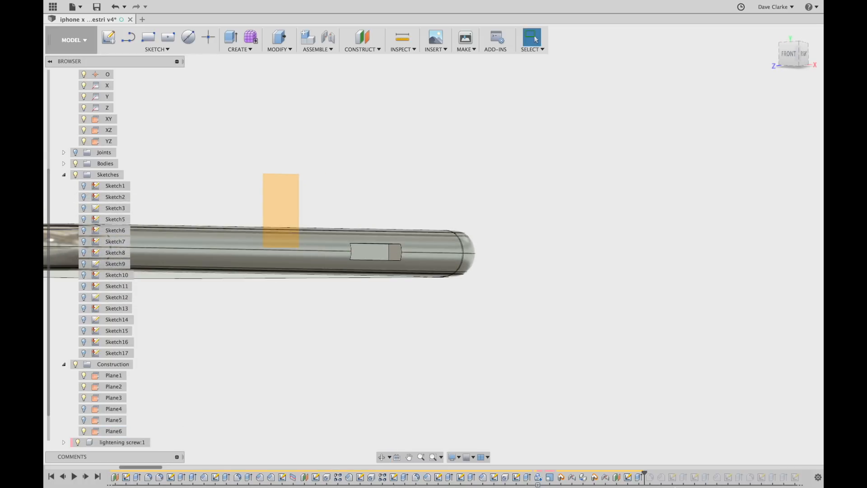
{"action": "left_click", "coordinate": [86, 478]}
{"action": "mouse_move", "coordinate": [313, 364]}
{"action": "middle_mouse_down", "text": "shift"}
{"action": "mouse_move", "coordinate": [304, 378]}
{"action": "mouse_move", "coordinate": [244, 355]}
{"action": "mouse_move", "coordinate": [231, 358]}
{"action": "mouse_move", "coordinate": [321, 364]}
{"action": "mouse_move", "coordinate": [363, 267]}
{"action": "middle_mouse_up", "text": "shift"}
{"action": "scroll", "coordinate": [397, 262], "scroll_direction": "up", "scroll_amount": 5}
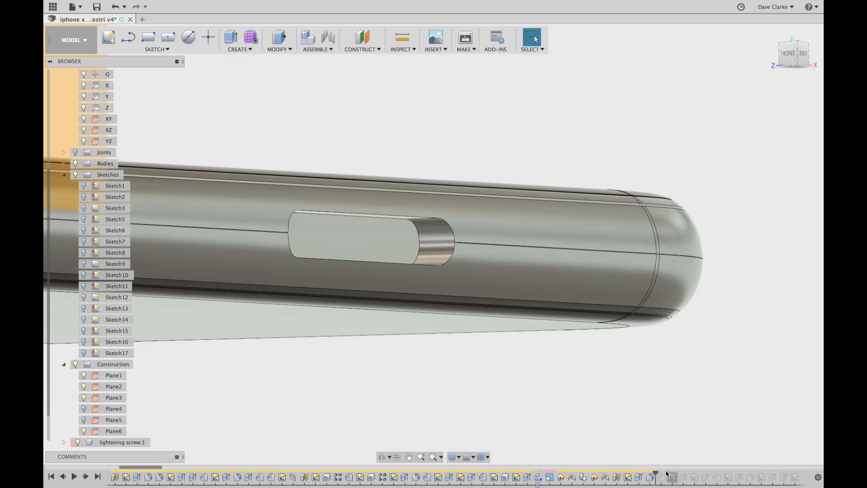
Reopen the side-slot fillet and confirm it unchanged with OK.
{"action": "double_click", "coordinate": [651, 477]}
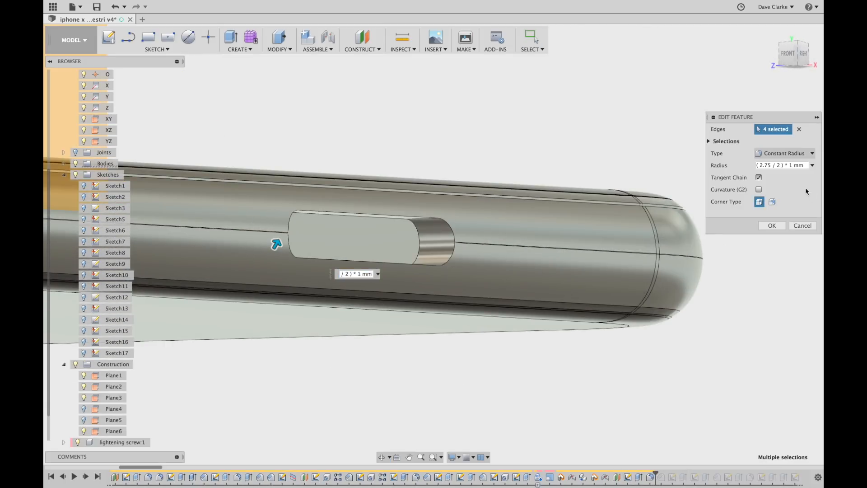
{"action": "left_click", "coordinate": [772, 225]}
{"action": "scroll", "coordinate": [465, 316], "scroll_direction": "down", "scroll_amount": 4}
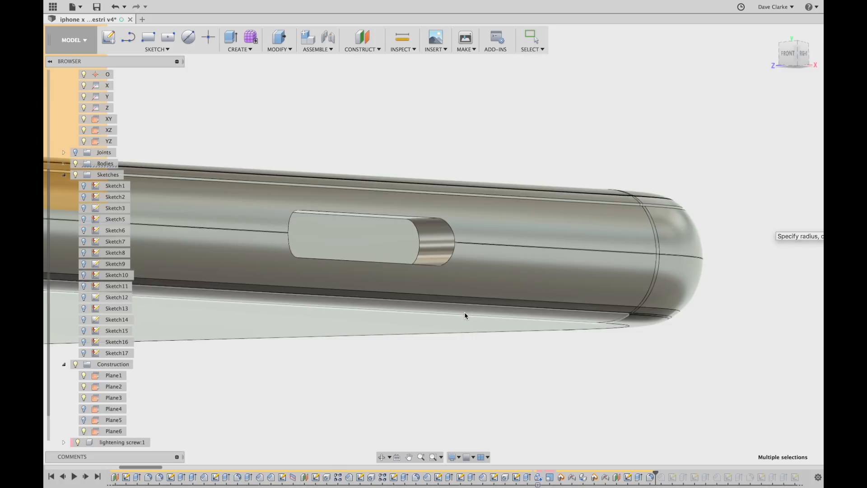
{"action": "middle_click_drag", "start_coordinate": [489, 332], "coordinate": [760, 252], "text": "shift"}
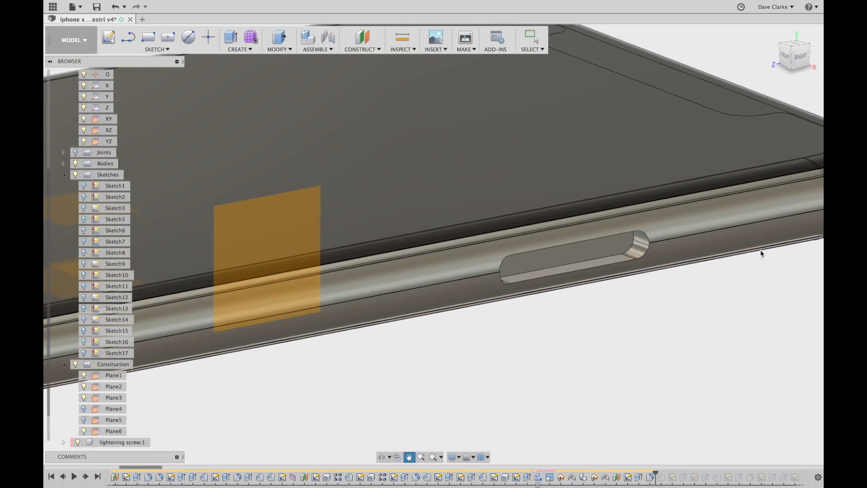
{"action": "scroll", "coordinate": [701, 252], "scroll_direction": "down", "scroll_amount": 4}
{"action": "middle_click_drag", "start_coordinate": [613, 336], "coordinate": [638, 348], "text": "shift"}
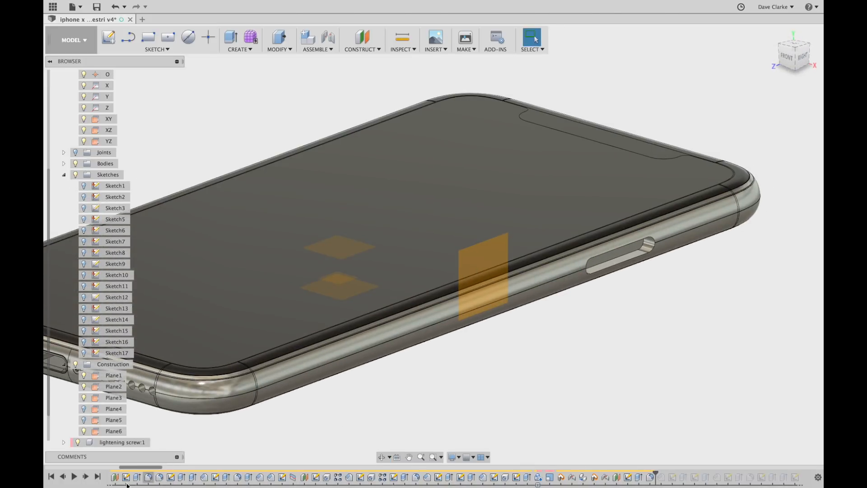
Replay Chamfer8 to add a small chamfered rim around the side-button recess.
{"action": "left_click", "coordinate": [85, 476]}
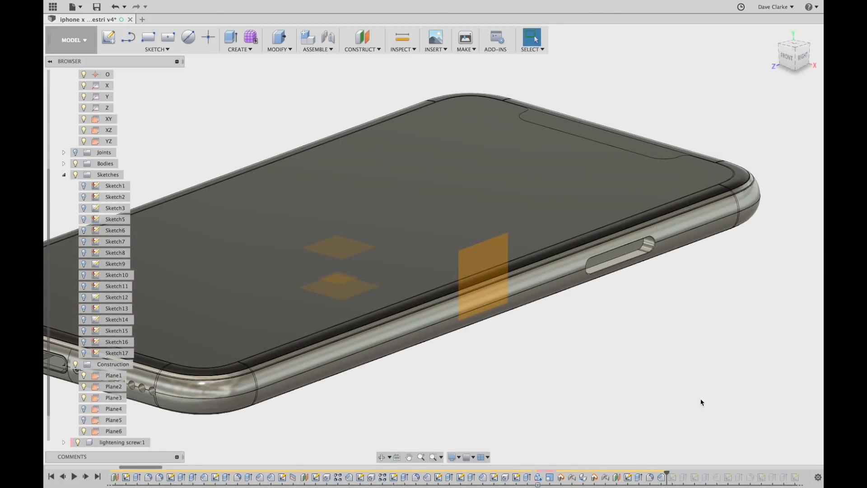
{"action": "scroll", "coordinate": [633, 217], "scroll_direction": "up", "scroll_amount": 10}
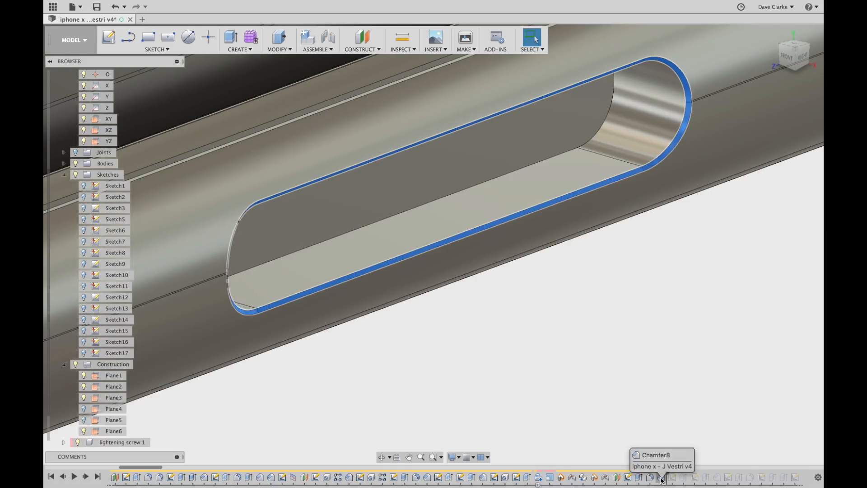
{"action": "scroll", "coordinate": [639, 339], "scroll_direction": "down", "scroll_amount": 10}
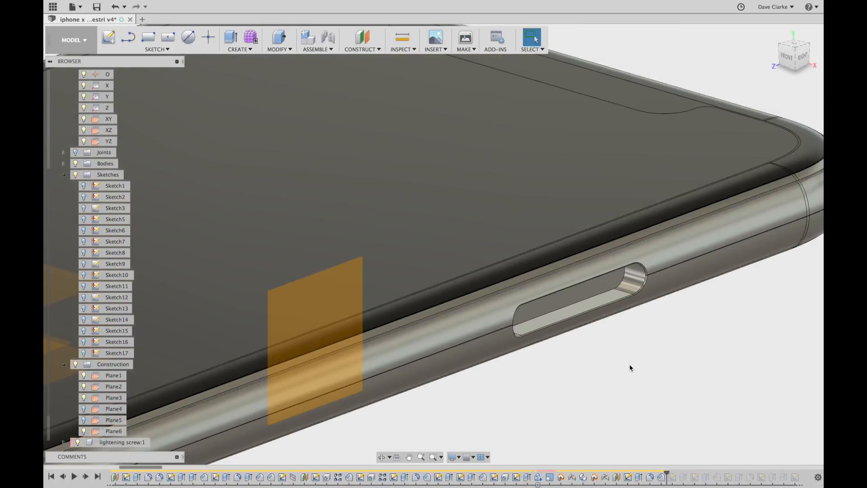
{"action": "scroll", "coordinate": [630, 366], "scroll_direction": "down", "scroll_amount": 5}
{"action": "middle_click_drag", "start_coordinate": [631, 374], "coordinate": [628, 244]}
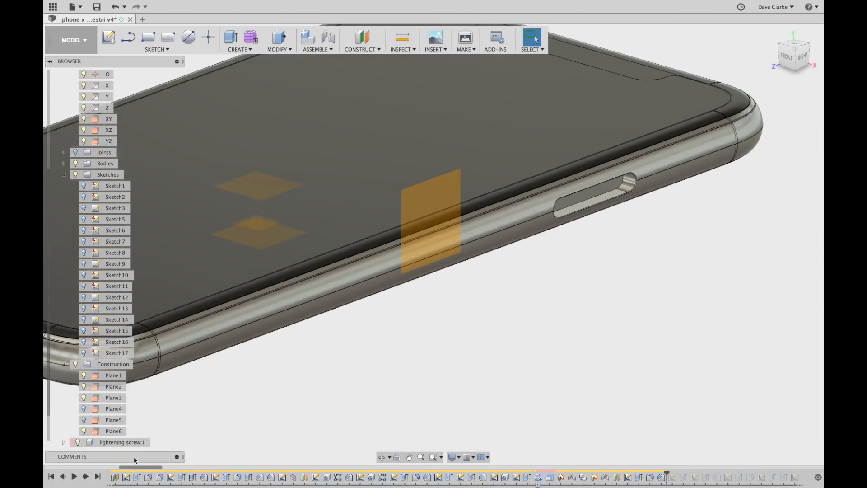
Step forward to add Sketch18, select it, and view it level with the phone's right side.
{"action": "left_click", "coordinate": [86, 477]}
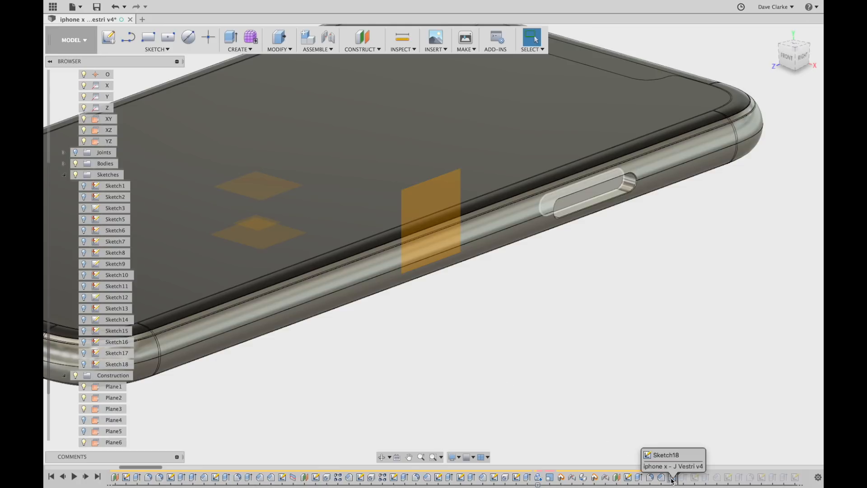
{"action": "left_click", "coordinate": [85, 365]}
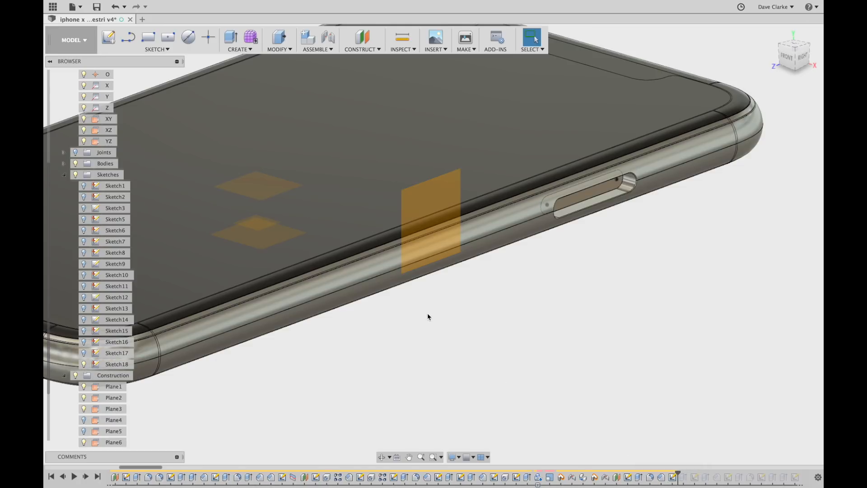
{"action": "middle_click_drag", "start_coordinate": [502, 321], "coordinate": [492, 319], "text": "shift"}
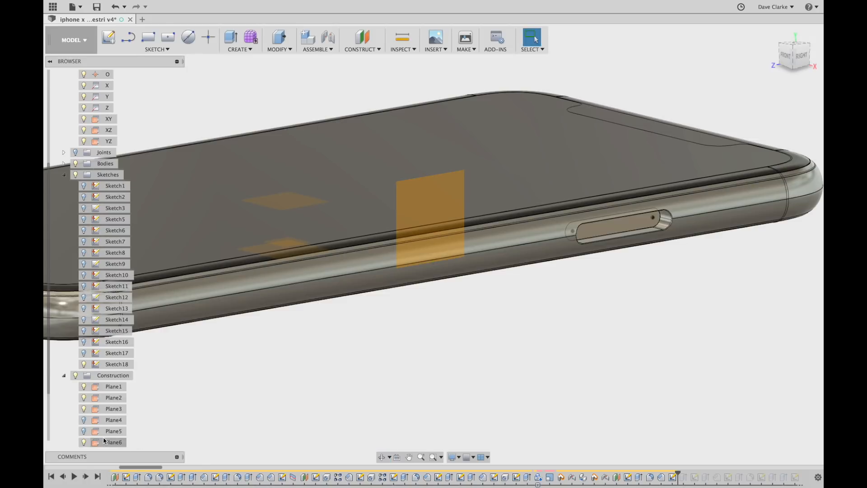
{"action": "middle_click_drag", "start_coordinate": [658, 324], "coordinate": [630, 312], "text": "shift"}
{"action": "scroll", "coordinate": [615, 217], "scroll_direction": "up", "scroll_amount": 5}
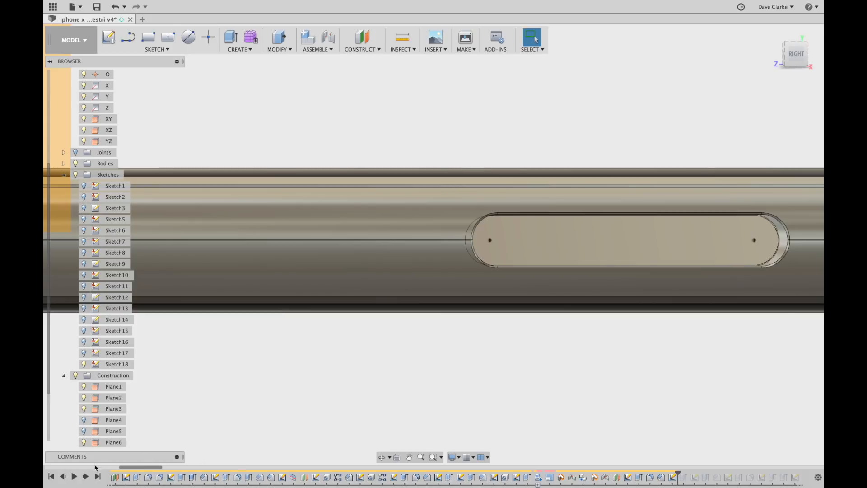
Step forward to Sketch19 and show its arc-and-rectangle profile.
{"action": "middle_click_drag", "start_coordinate": [336, 352], "coordinate": [391, 355], "text": "shift"}
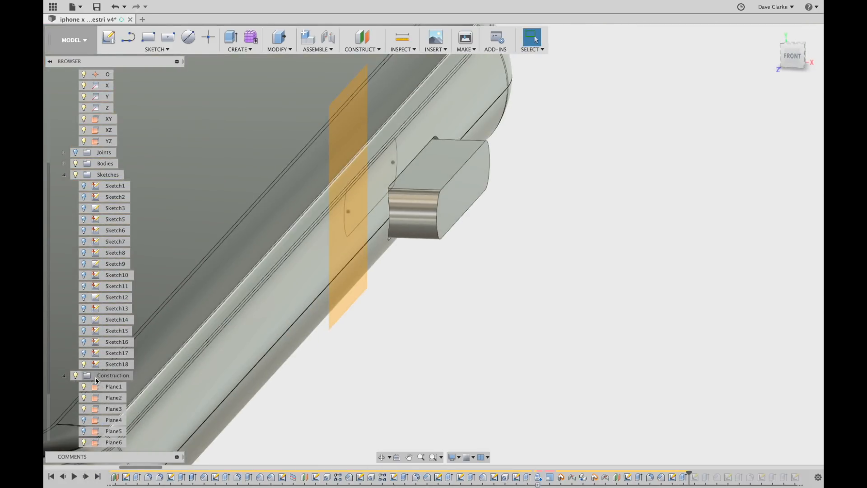
{"action": "scroll", "coordinate": [453, 269], "scroll_direction": "down", "scroll_amount": 3}
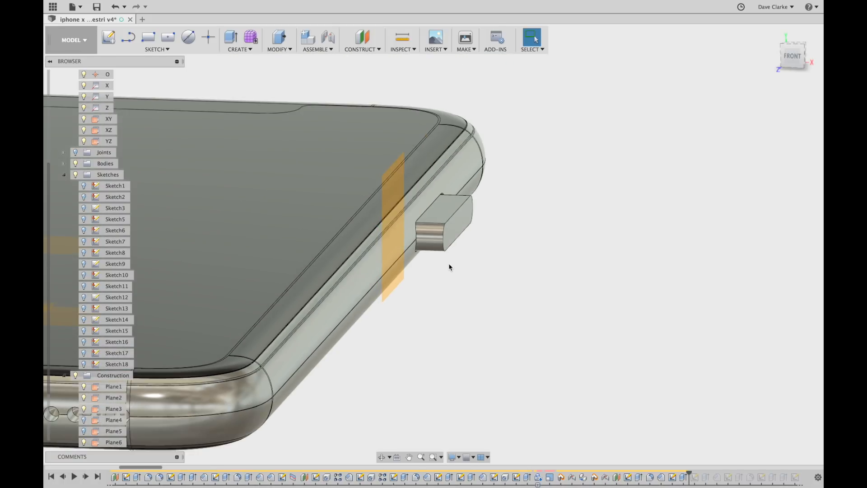
{"action": "left_click", "coordinate": [85, 476]}
{"action": "left_click", "coordinate": [83, 376]}
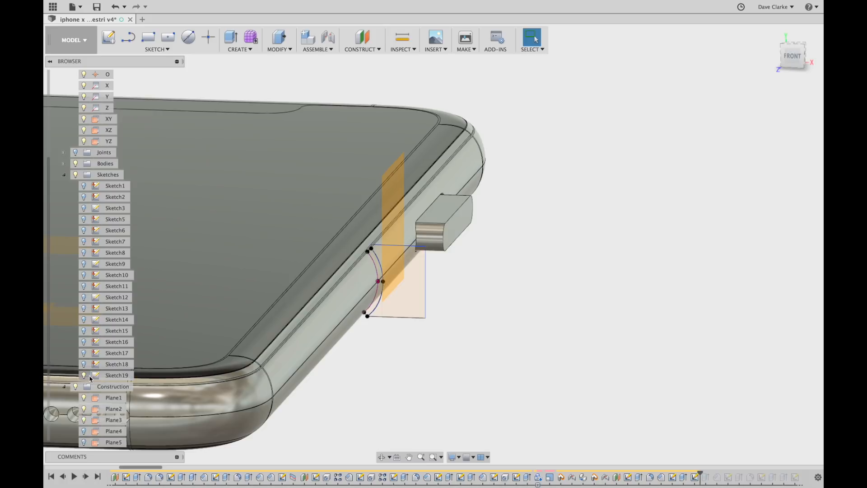
{"action": "mouse_move", "coordinate": [457, 370]}
{"action": "middle_mouse_down", "text": "shift"}
{"action": "mouse_move", "coordinate": [478, 360]}
{"action": "mouse_move", "coordinate": [467, 356]}
{"action": "mouse_move", "coordinate": [460, 367]}
{"action": "mouse_move", "coordinate": [467, 354]}
{"action": "mouse_move", "coordinate": [458, 366]}
{"action": "mouse_move", "coordinate": [397, 379]}
{"action": "mouse_move", "coordinate": [469, 364]}
{"action": "mouse_move", "coordinate": [461, 357]}
{"action": "middle_mouse_up", "text": "shift"}
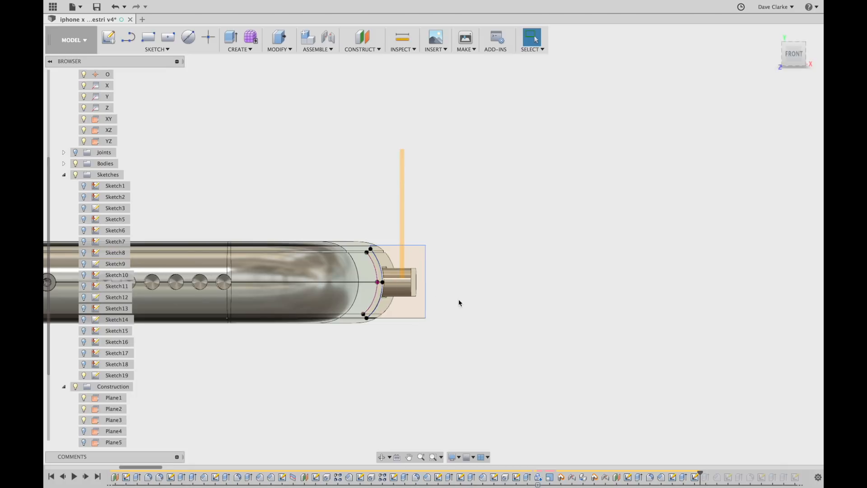
{"action": "middle_click_drag", "start_coordinate": [535, 346], "coordinate": [520, 354], "text": "shift"}
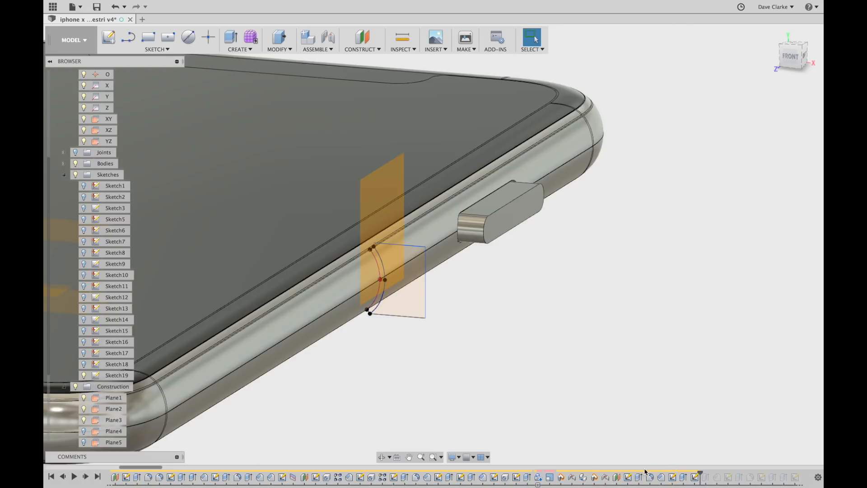
Replay the next two features to form the rounded side button, hiding Sketch19.
{"action": "left_click", "coordinate": [85, 476]}
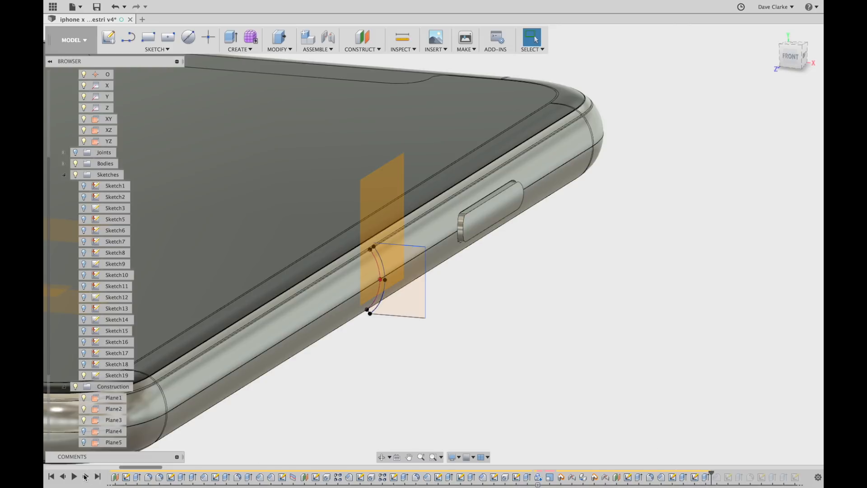
{"action": "left_click", "coordinate": [83, 375]}
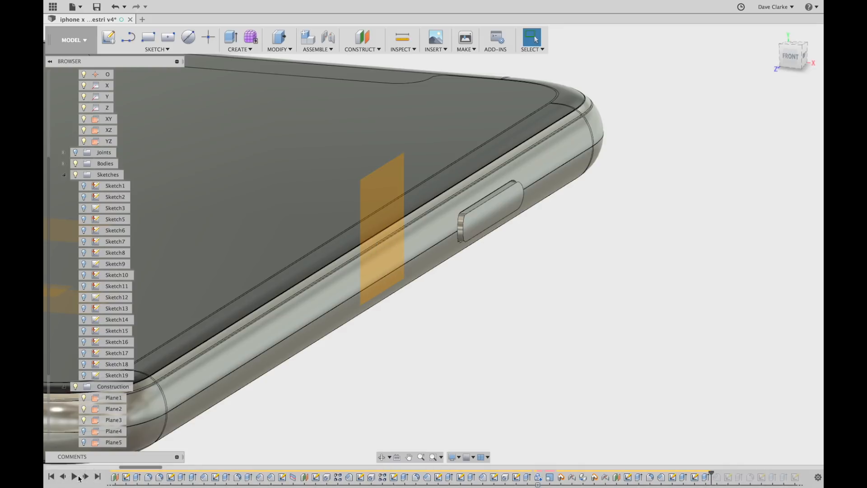
{"action": "left_click", "coordinate": [85, 477]}
{"action": "scroll", "coordinate": [478, 207], "scroll_direction": "up", "scroll_amount": 8}
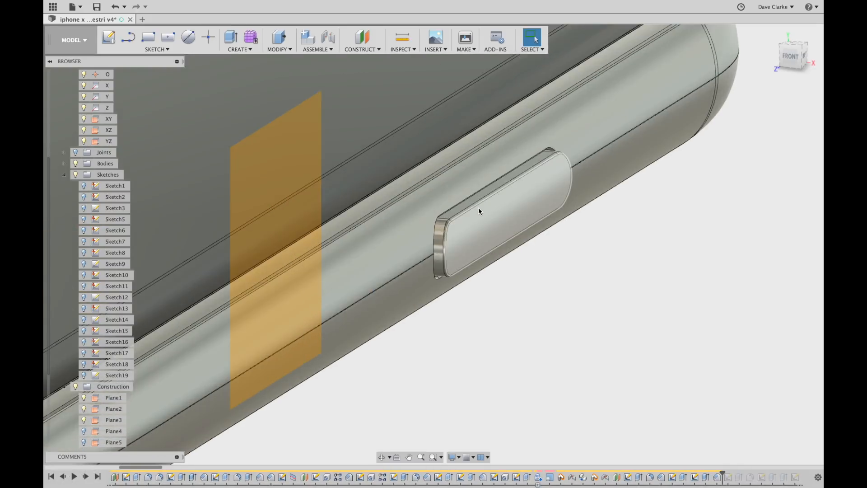
{"action": "scroll", "coordinate": [478, 208], "scroll_direction": "up", "scroll_amount": 5}
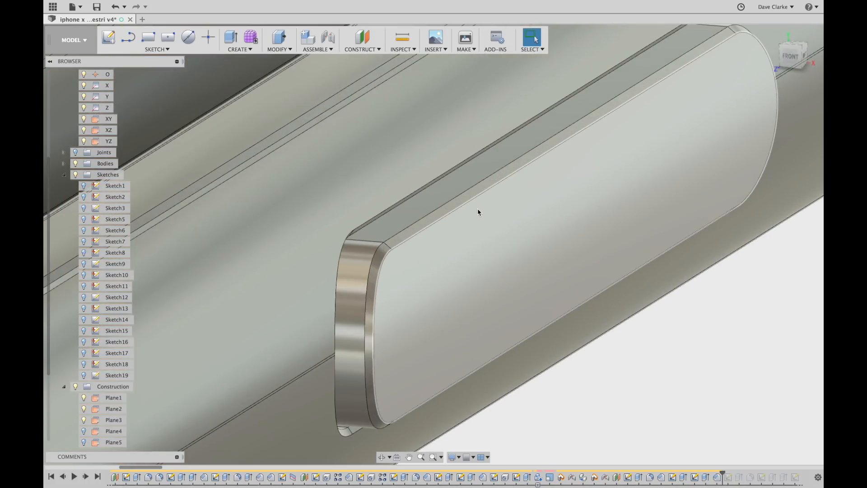
{"action": "scroll", "coordinate": [467, 203], "scroll_direction": "down", "scroll_amount": 10}
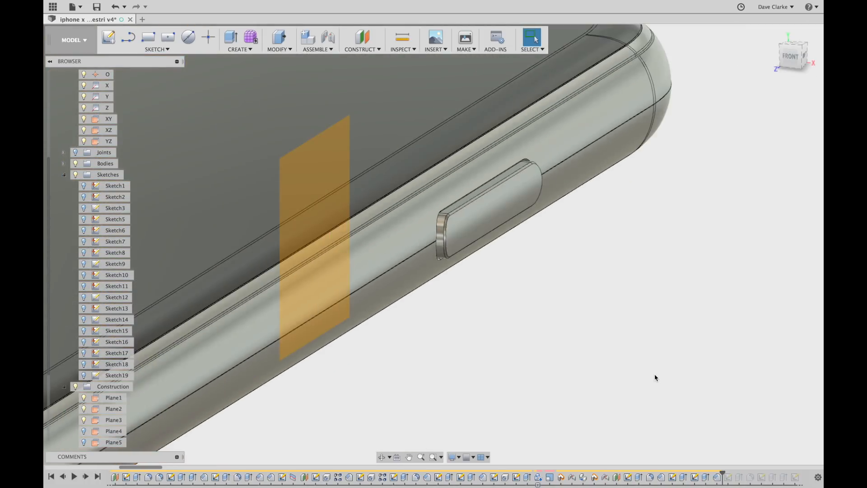
{"action": "scroll", "coordinate": [654, 374], "scroll_direction": "down", "scroll_amount": 3}
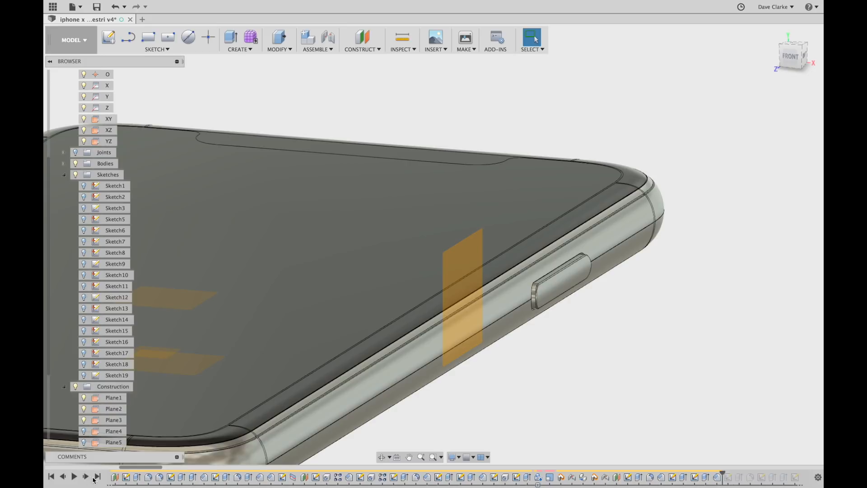
Replay the timeline to add Sketch20 and bring the phone's side edge into view.
{"action": "left_click", "coordinate": [89, 478]}
{"action": "mouse_move", "coordinate": [520, 396]}
{"action": "middle_mouse_down"}
{"action": "mouse_move", "coordinate": [538, 389]}
{"action": "mouse_move", "coordinate": [633, 251]}
{"action": "middle_mouse_up"}
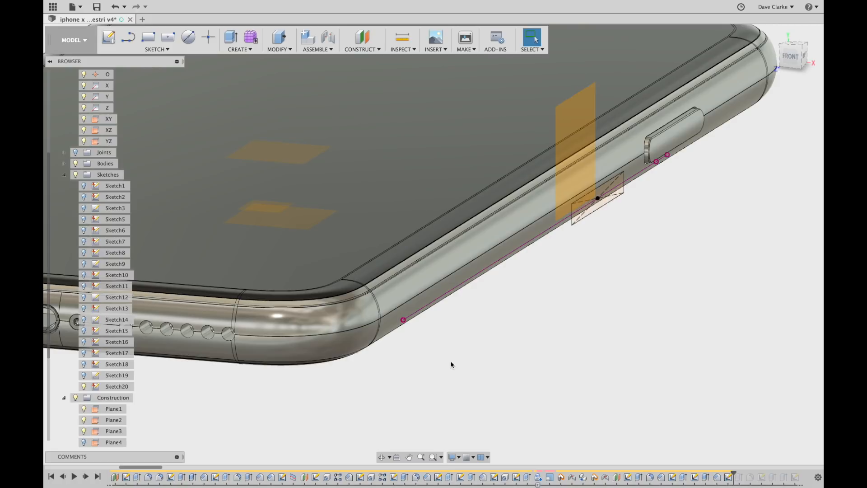
{"action": "mouse_move", "coordinate": [639, 281]}
{"action": "middle_mouse_down", "text": "shift"}
{"action": "mouse_move", "coordinate": [548, 277]}
{"action": "mouse_move", "coordinate": [629, 277]}
{"action": "mouse_move", "coordinate": [626, 286]}
{"action": "middle_mouse_up", "text": "shift"}
{"action": "mouse_move", "coordinate": [667, 350]}
{"action": "middle_mouse_down"}
{"action": "mouse_move", "coordinate": [659, 333]}
{"action": "mouse_move", "coordinate": [614, 365]}
{"action": "middle_mouse_up"}
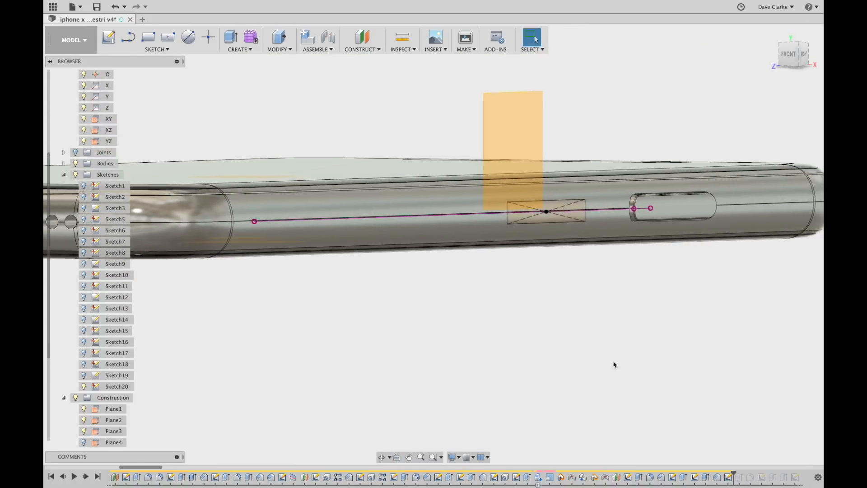
Replay the feature built on Sketch20's rectangle and hide Sketch20.
{"action": "left_click", "coordinate": [86, 477]}
{"action": "middle_click_drag", "start_coordinate": [443, 265], "coordinate": [402, 268], "text": "shift"}
{"action": "left_click", "coordinate": [84, 387]}
{"action": "middle_click_drag", "start_coordinate": [633, 340], "coordinate": [658, 333], "text": "shift"}
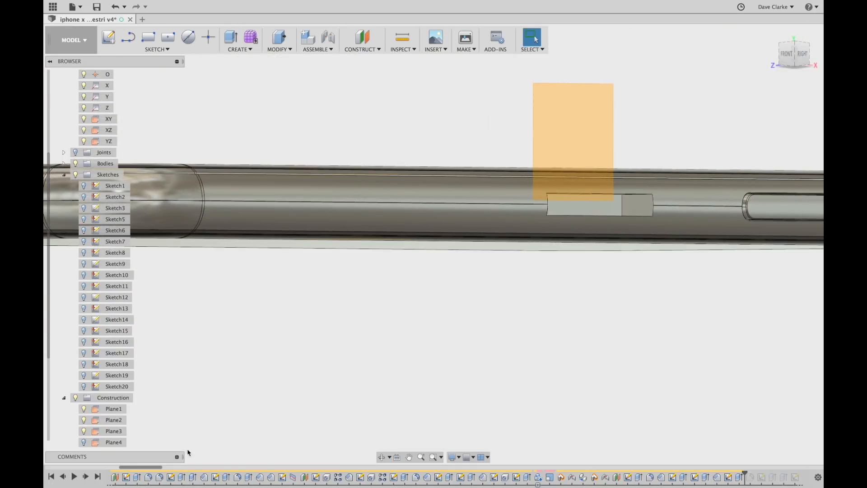
Replay the rounded slot cut into the phone's side edge and inspect it.
{"action": "left_click", "coordinate": [86, 476]}
{"action": "scroll", "coordinate": [588, 209], "scroll_direction": "up", "scroll_amount": 3}
{"action": "scroll", "coordinate": [757, 474], "scroll_direction": "right", "scroll_amount": 5}
{"action": "scroll", "coordinate": [710, 437], "scroll_direction": "down", "scroll_amount": 4}
{"action": "scroll", "coordinate": [515, 479], "scroll_direction": "left", "scroll_amount": 2}
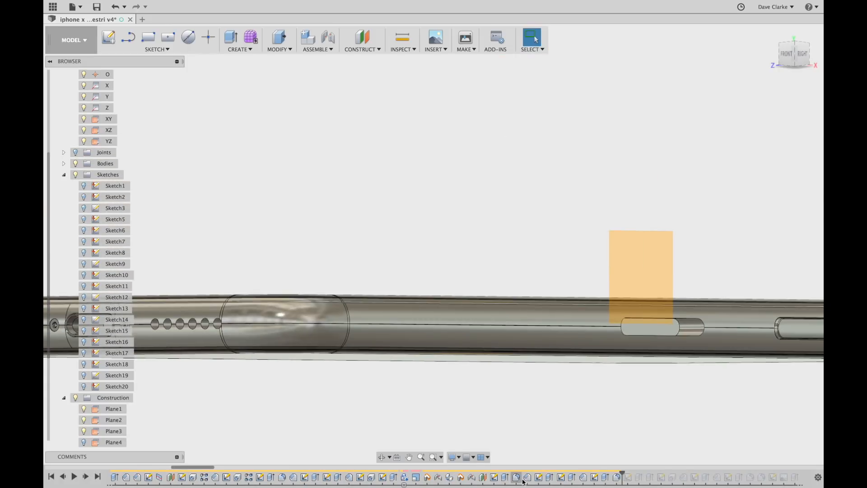
{"action": "scroll", "coordinate": [584, 482], "scroll_direction": "right", "scroll_amount": 3}
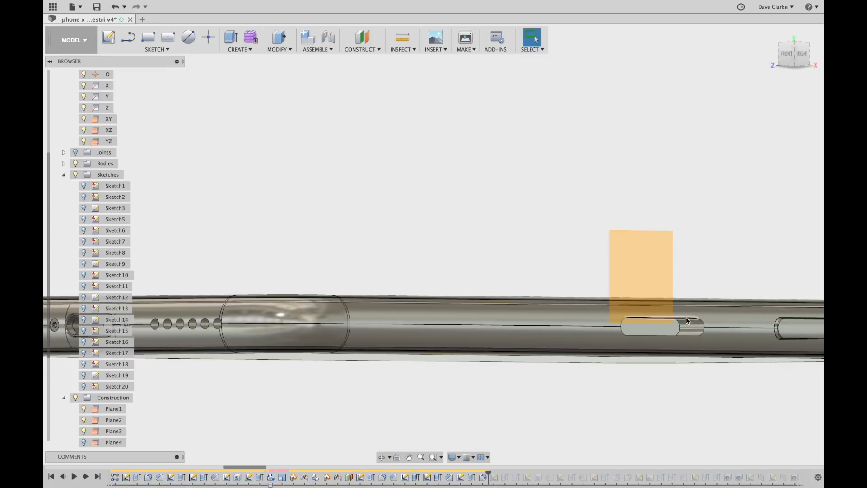
{"action": "middle_click_drag", "start_coordinate": [689, 402], "coordinate": [679, 406], "text": "shift"}
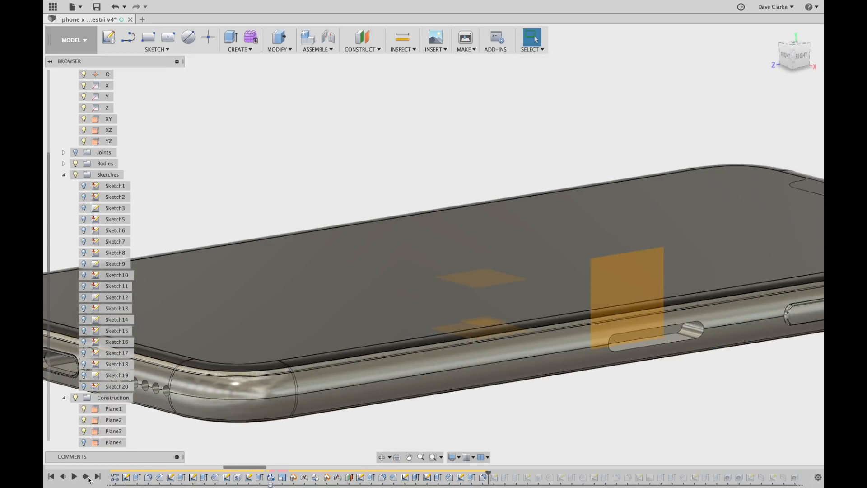
Step forward to add Sketch21 and the feature after it.
{"action": "left_click", "coordinate": [87, 477]}
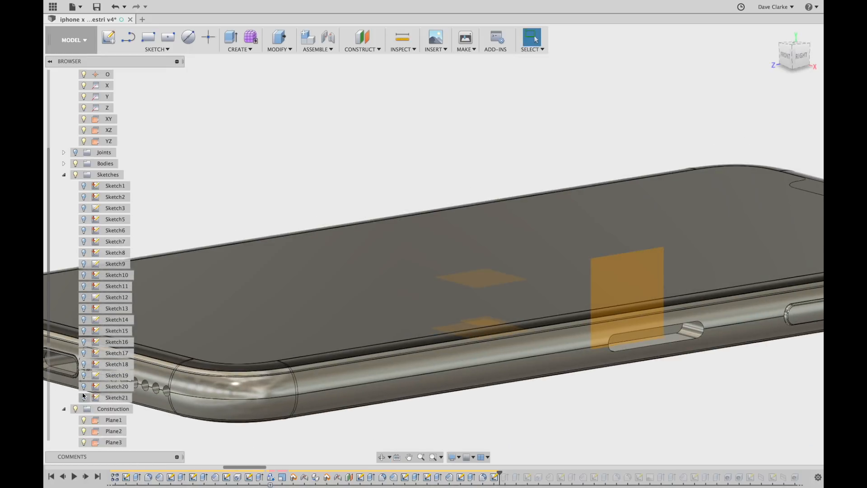
{"action": "middle_click_drag", "start_coordinate": [738, 374], "coordinate": [708, 362], "text": "shift"}
{"action": "scroll", "coordinate": [656, 322], "scroll_direction": "up", "scroll_amount": 5}
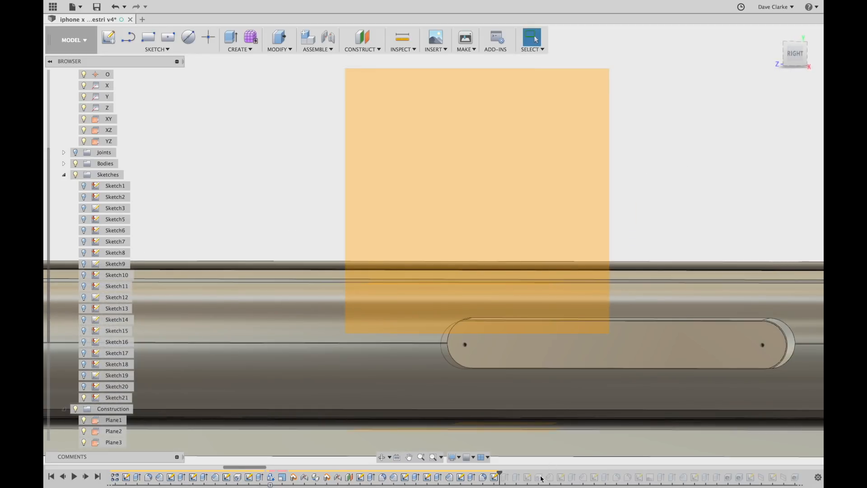
{"action": "left_click", "coordinate": [87, 477]}
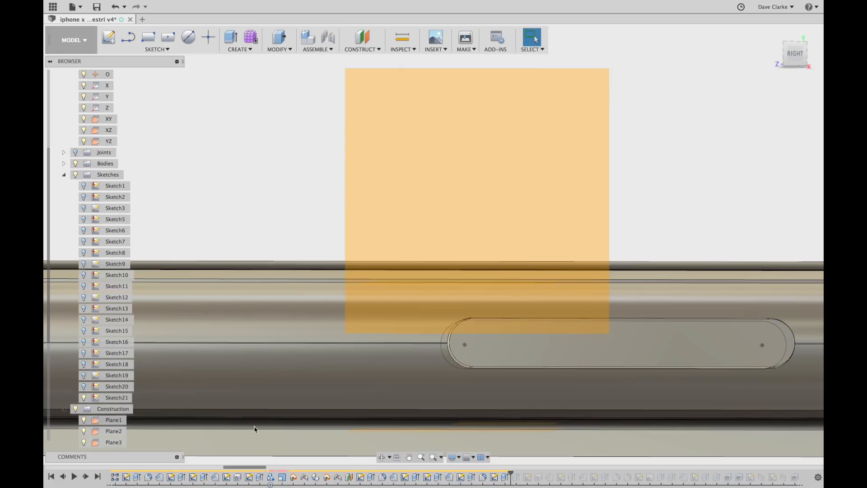
{"action": "mouse_move", "coordinate": [513, 333]}
{"action": "middle_mouse_down", "text": "shift"}
{"action": "mouse_move", "coordinate": [546, 345]}
{"action": "mouse_move", "coordinate": [593, 339]}
{"action": "middle_mouse_up", "text": "shift"}
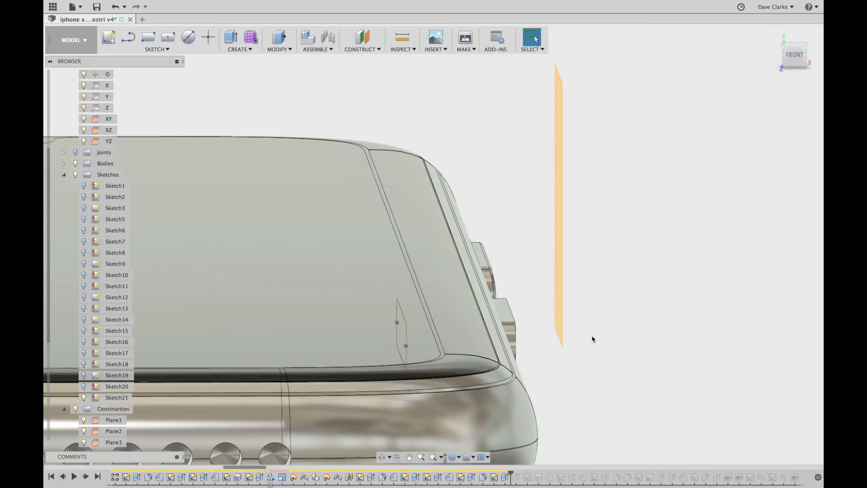
{"action": "scroll", "coordinate": [622, 300], "scroll_direction": "down", "scroll_amount": 3}
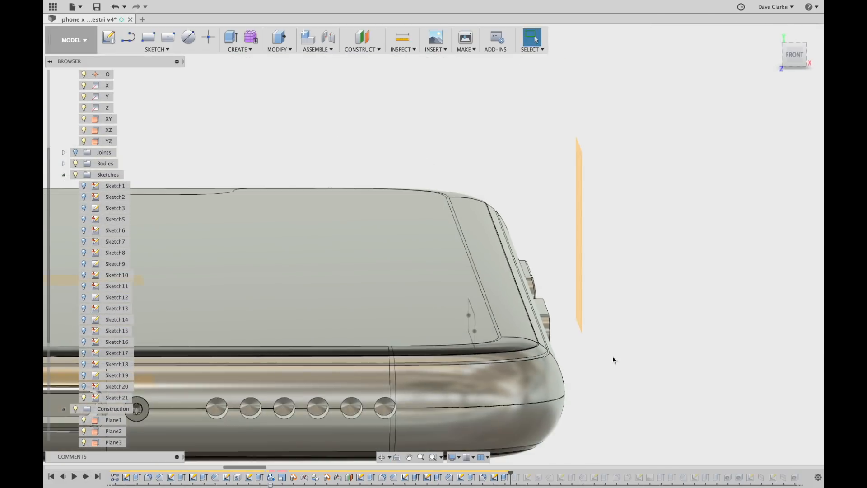
Advance the replay two more features and bring the side slot into view.
{"action": "left_click", "coordinate": [85, 477]}
{"action": "left_click", "coordinate": [382, 457]}
{"action": "left_click_drag", "start_coordinate": [598, 372], "coordinate": [574, 362]}
{"action": "middle_click_drag", "start_coordinate": [574, 362], "coordinate": [576, 357], "text": "shift"}
{"action": "middle_click_drag", "start_coordinate": [619, 379], "coordinate": [273, 315]}
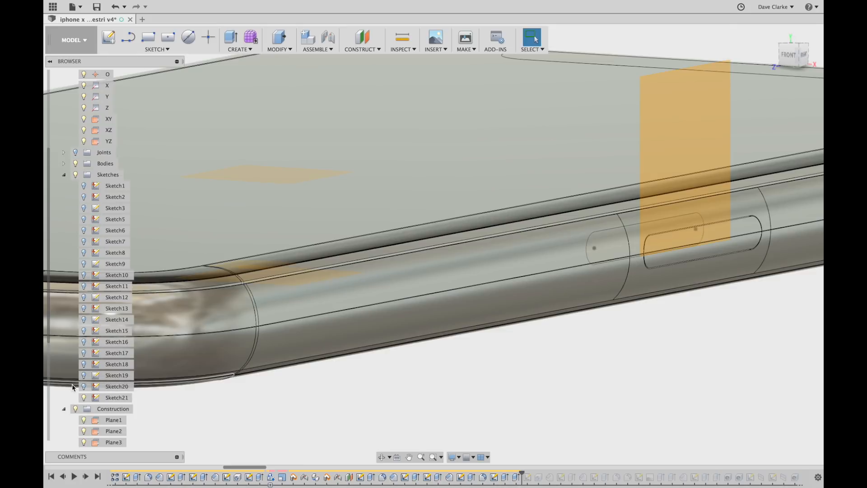
Show Sketch19 and hide Sketch21's slot outline to inspect the side band.
{"action": "left_click", "coordinate": [84, 378]}
{"action": "left_click", "coordinate": [83, 377]}
{"action": "left_click", "coordinate": [84, 398]}
{"action": "scroll", "coordinate": [401, 377], "scroll_direction": "down", "scroll_amount": 3}
{"action": "mouse_move", "coordinate": [401, 380]}
{"action": "middle_mouse_down", "text": "shift"}
{"action": "mouse_move", "coordinate": [538, 403]}
{"action": "mouse_move", "coordinate": [503, 404]}
{"action": "mouse_move", "coordinate": [541, 396]}
{"action": "mouse_move", "coordinate": [504, 404]}
{"action": "mouse_move", "coordinate": [522, 407]}
{"action": "middle_mouse_up", "text": "shift"}
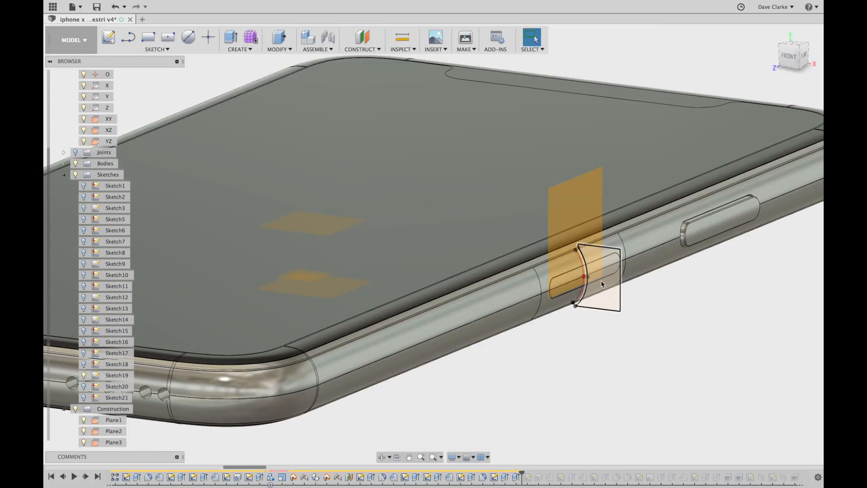
{"action": "scroll", "coordinate": [601, 289], "scroll_direction": "up", "scroll_amount": 5}
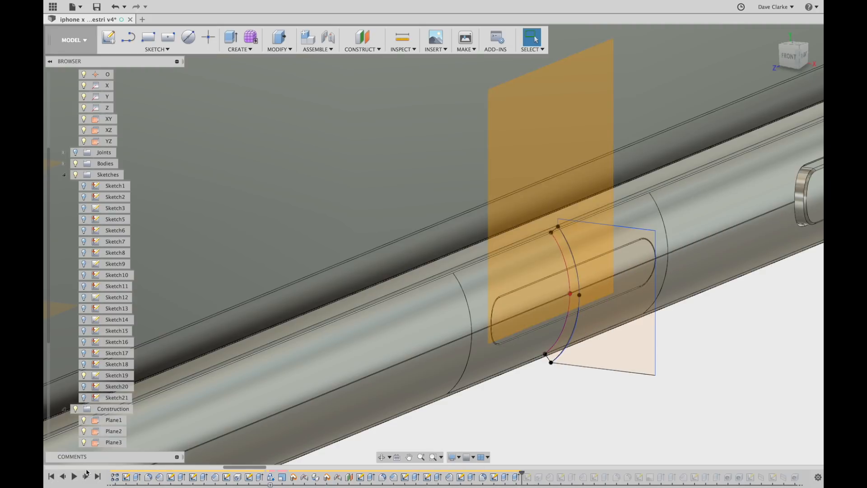
Step forward to add Sketch22 with its notched outline beside the slot.
{"action": "left_click", "coordinate": [87, 377]}
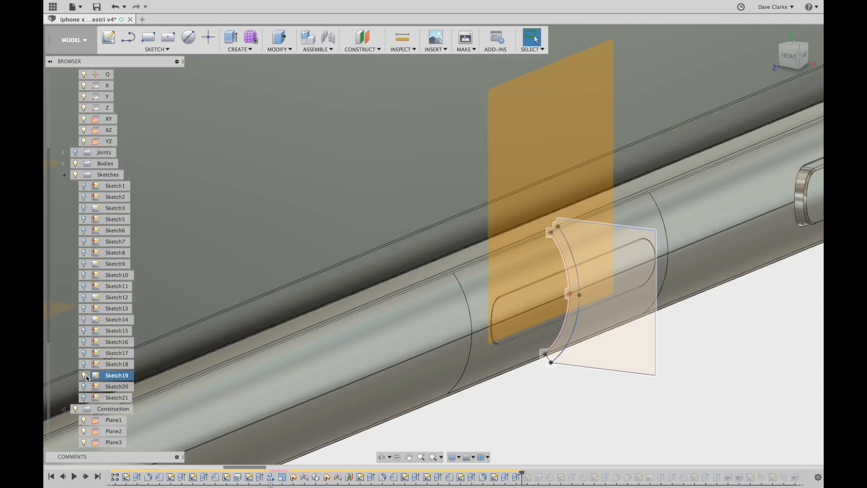
{"action": "left_click", "coordinate": [86, 477]}
{"action": "left_click", "coordinate": [86, 477]}
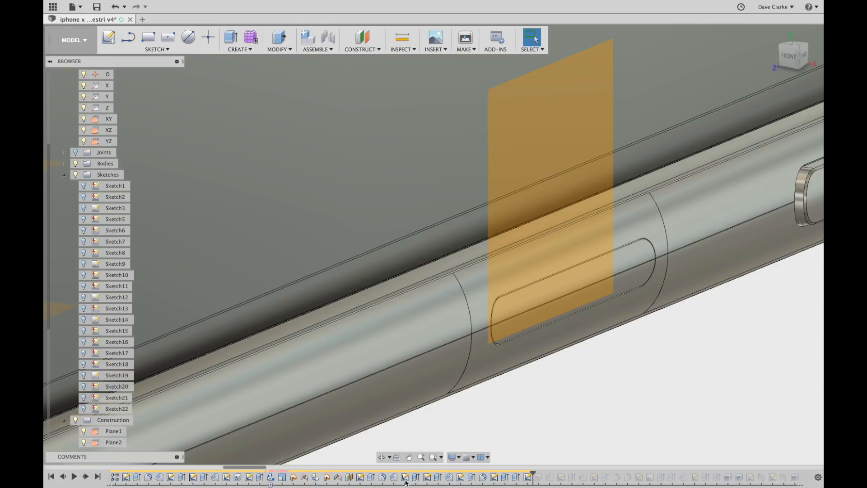
Open Sketch22 to inspect its outline, then stop the sketch.
{"action": "double_click", "coordinate": [529, 478]}
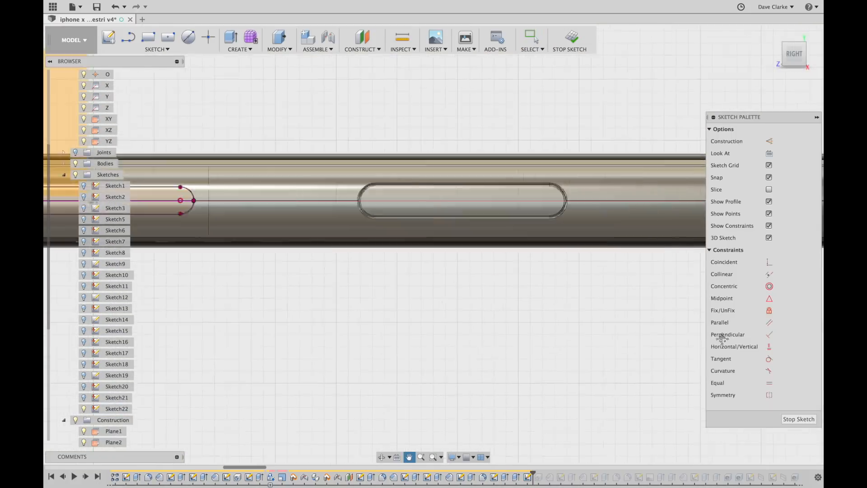
{"action": "scroll", "coordinate": [474, 235], "scroll_direction": "up", "scroll_amount": 6}
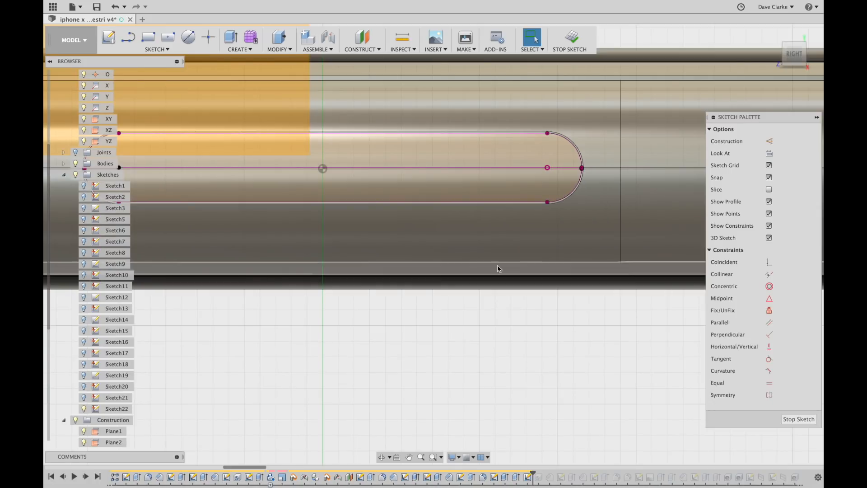
{"action": "scroll", "coordinate": [490, 260], "scroll_direction": "down", "scroll_amount": 3}
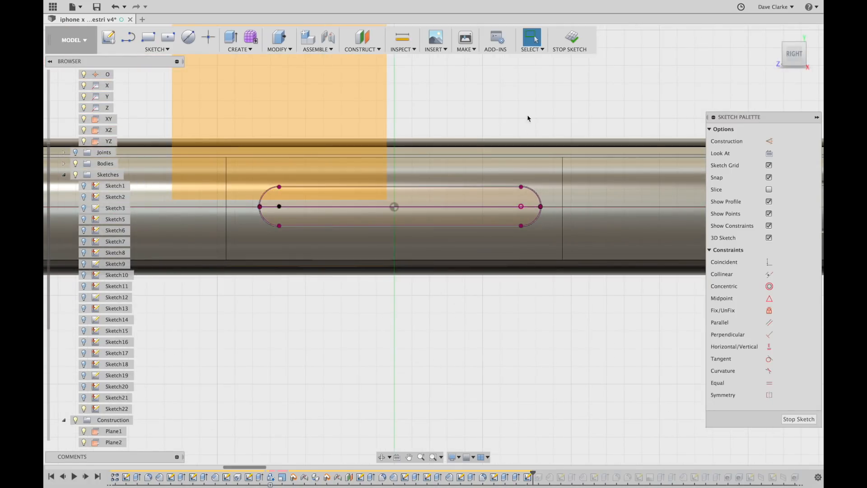
{"action": "left_click", "coordinate": [570, 38]}
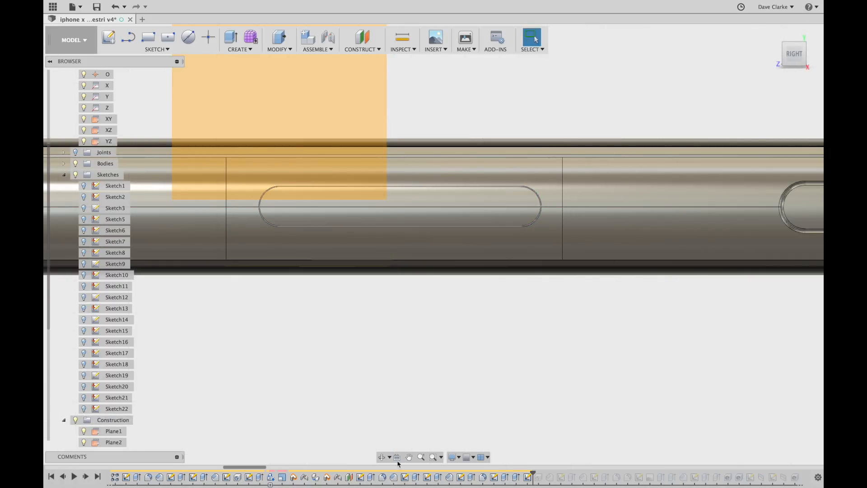
Step through the next features to add the round stud at the slot's end and Sketch23.
{"action": "left_click", "coordinate": [86, 478]}
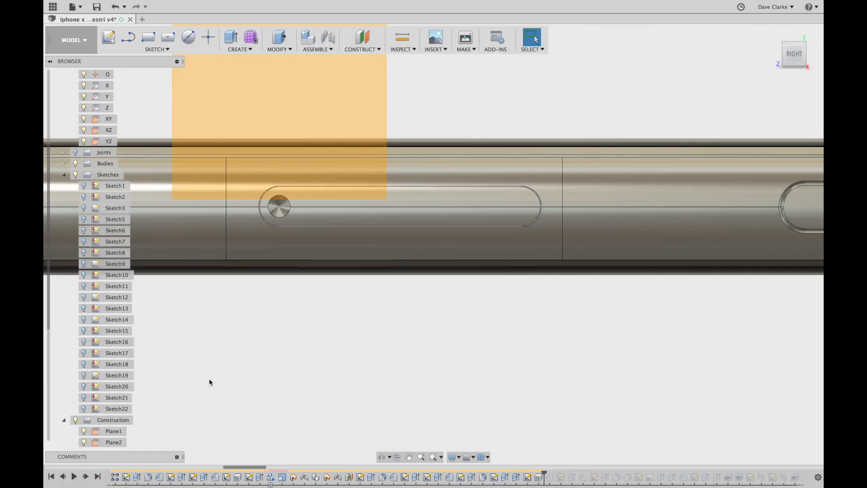
{"action": "middle_click_drag", "start_coordinate": [281, 351], "coordinate": [319, 217], "text": "shift"}
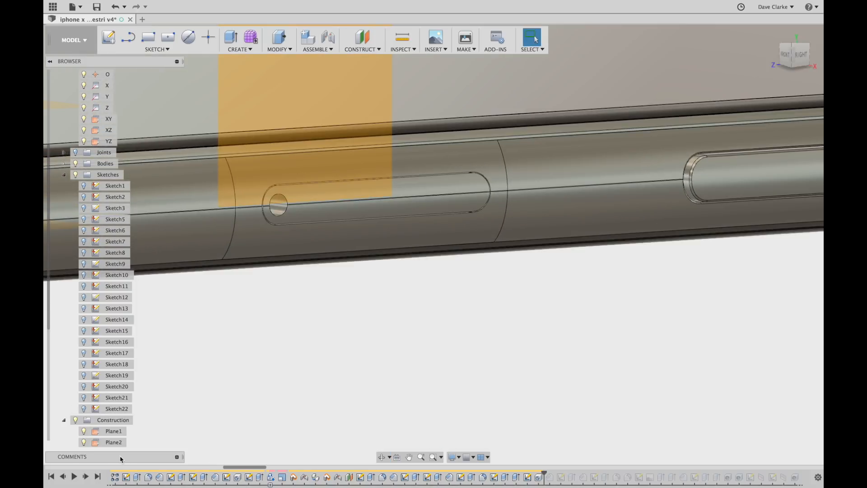
{"action": "left_click", "coordinate": [86, 479]}
{"action": "scroll", "coordinate": [304, 188], "scroll_direction": "up", "scroll_amount": 5}
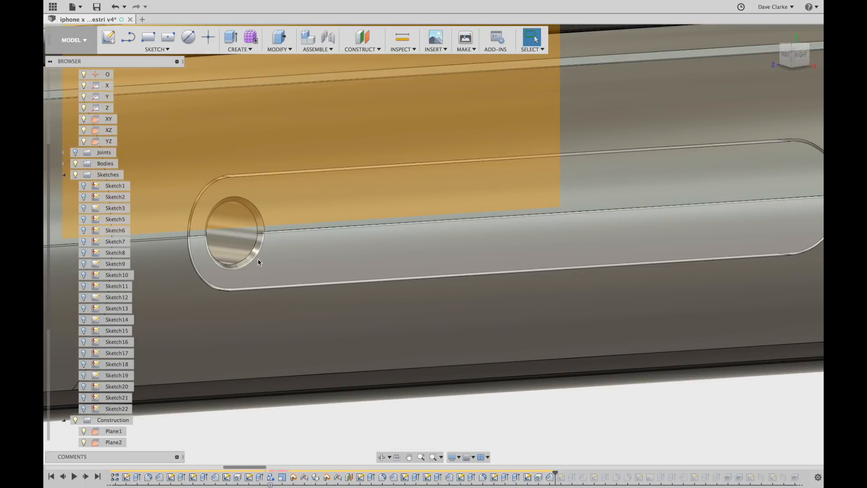
{"action": "scroll", "coordinate": [255, 257], "scroll_direction": "up", "scroll_amount": 3}
{"action": "scroll", "coordinate": [255, 258], "scroll_direction": "down", "scroll_amount": 10}
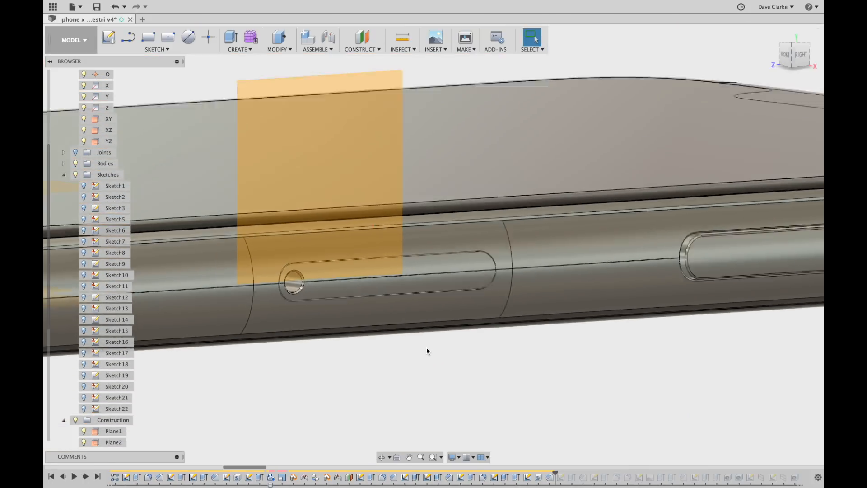
{"action": "middle_click_drag", "start_coordinate": [430, 351], "coordinate": [440, 366], "text": "shift"}
{"action": "left_click", "coordinate": [85, 480]}
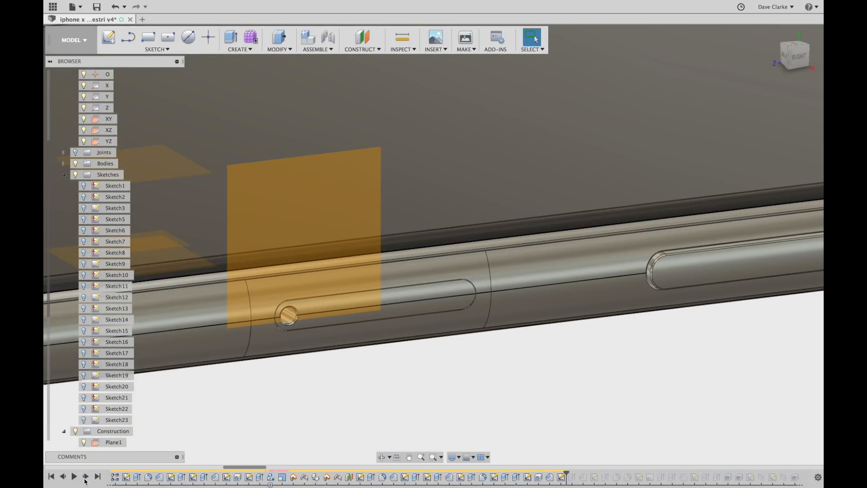
{"action": "scroll", "coordinate": [492, 413], "scroll_direction": "down", "scroll_amount": 8}
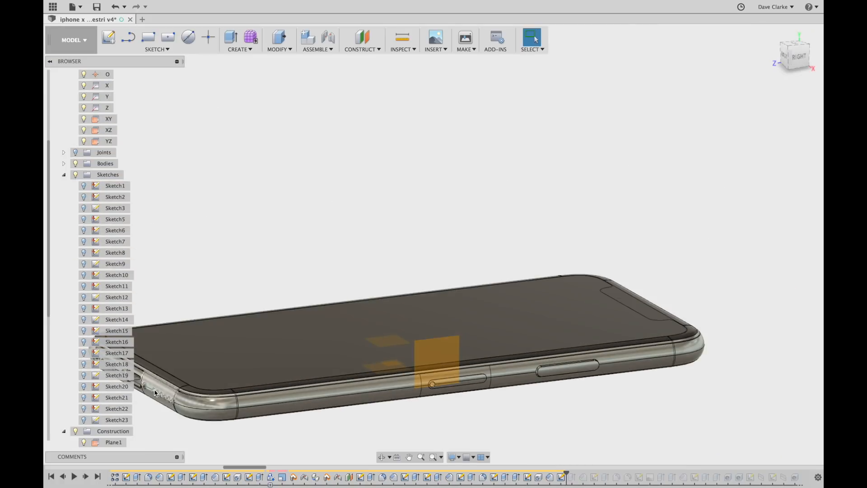
Hide the construction plane and review Sketch23's 11.62 and 11.26 dimensions on the phone's back.
{"action": "left_click", "coordinate": [107, 433]}
{"action": "left_click", "coordinate": [76, 432]}
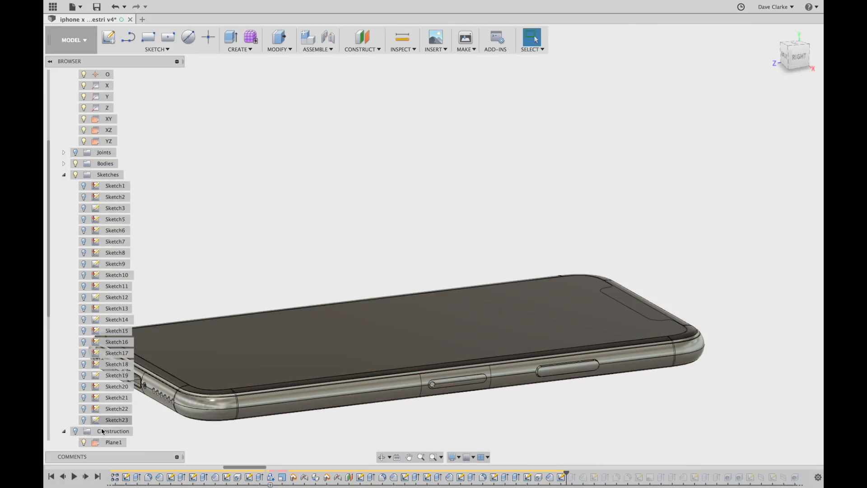
{"action": "middle_click_drag", "start_coordinate": [397, 418], "coordinate": [459, 311], "text": "shift"}
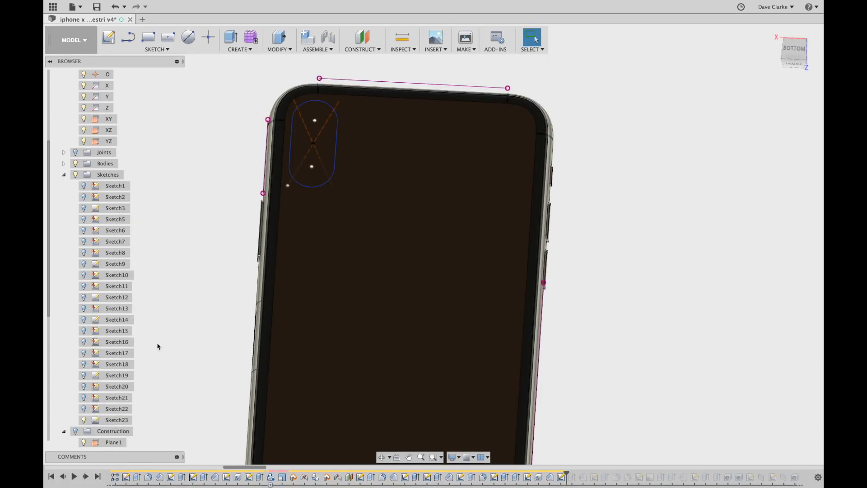
{"action": "double_click", "coordinate": [116, 420]}
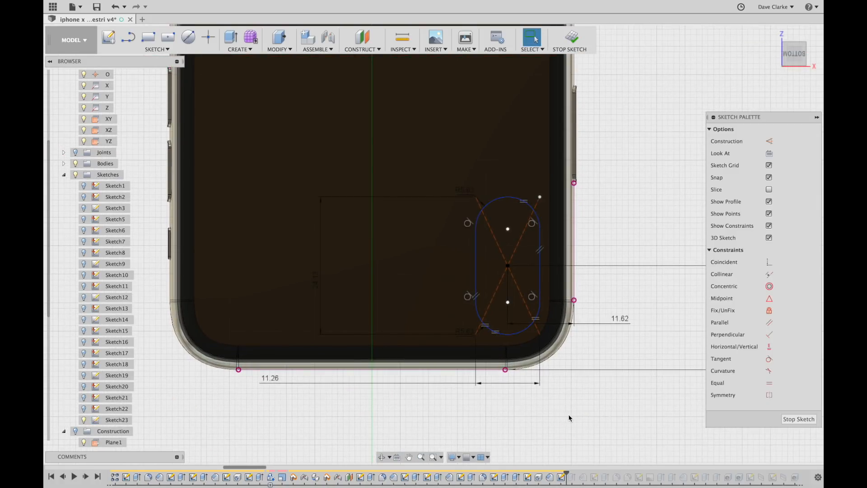
{"action": "mouse_move", "coordinate": [571, 393]}
{"action": "middle_mouse_down"}
{"action": "mouse_move", "coordinate": [541, 381]}
{"action": "mouse_move", "coordinate": [525, 361]}
{"action": "middle_mouse_up"}
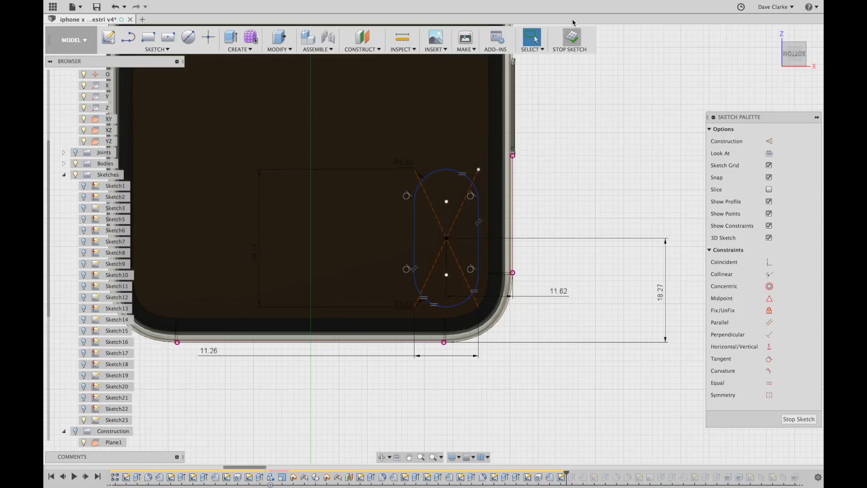
{"action": "left_click", "coordinate": [572, 38]}
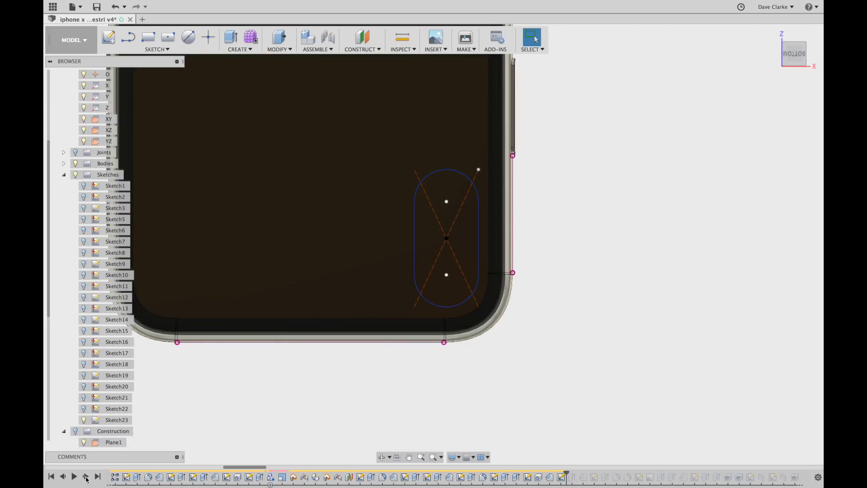
Confirm the Sketch23 extrude at 1.24 mm as a new body and view the bump from the side.
{"action": "left_click", "coordinate": [84, 421]}
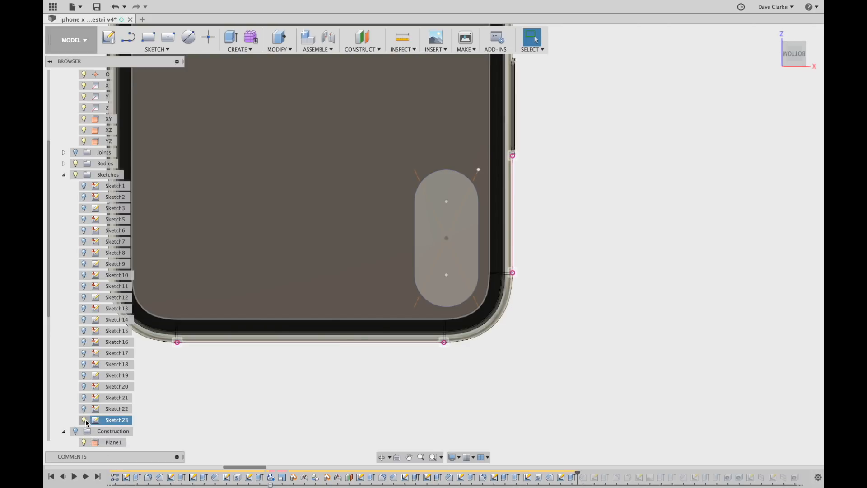
{"action": "mouse_move", "coordinate": [608, 436]}
{"action": "middle_mouse_down", "text": "shift"}
{"action": "mouse_move", "coordinate": [606, 380]}
{"action": "mouse_move", "coordinate": [583, 380]}
{"action": "middle_mouse_up", "text": "shift"}
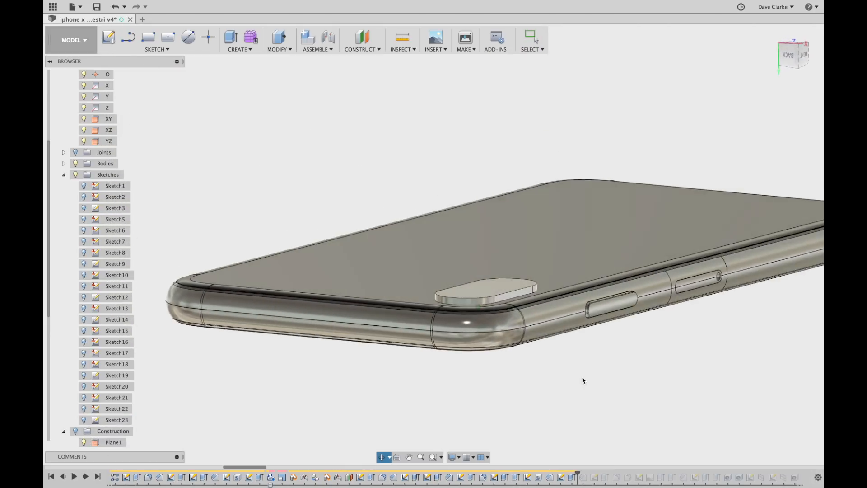
{"action": "double_click", "coordinate": [572, 477]}
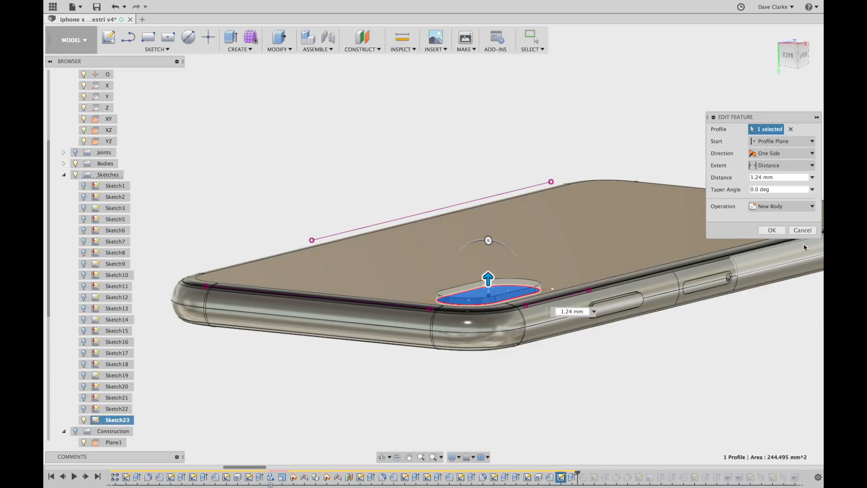
{"action": "left_click", "coordinate": [772, 230]}
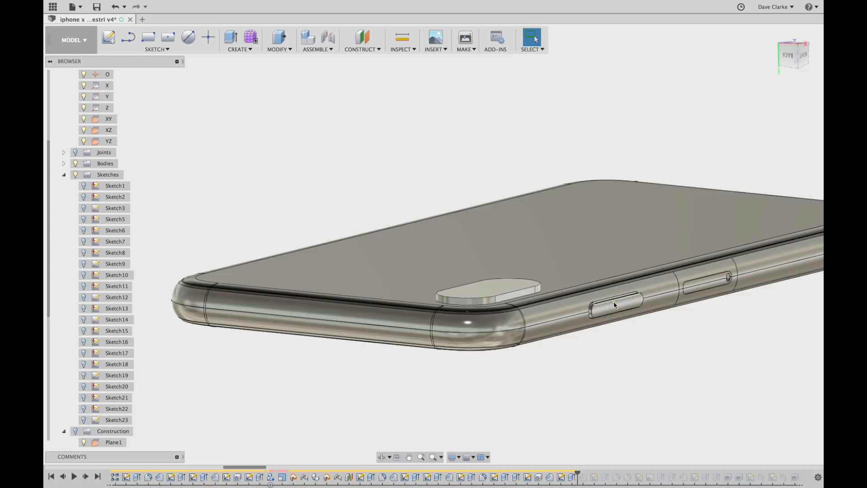
{"action": "middle_click_drag", "start_coordinate": [584, 343], "coordinate": [568, 229], "text": "shift"}
{"action": "scroll", "coordinate": [304, 277], "scroll_direction": "up", "scroll_amount": 5}
{"action": "scroll", "coordinate": [567, 229], "scroll_direction": "down", "scroll_amount": 1}
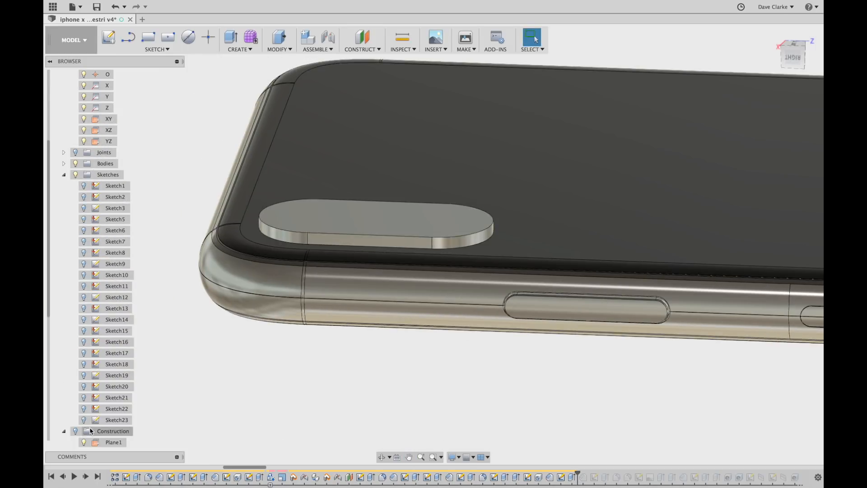
Keep the camera bump's top-edge chamfer at 0.25 mm equal distance, then replay to Sketch25.
{"action": "left_click", "coordinate": [87, 478]}
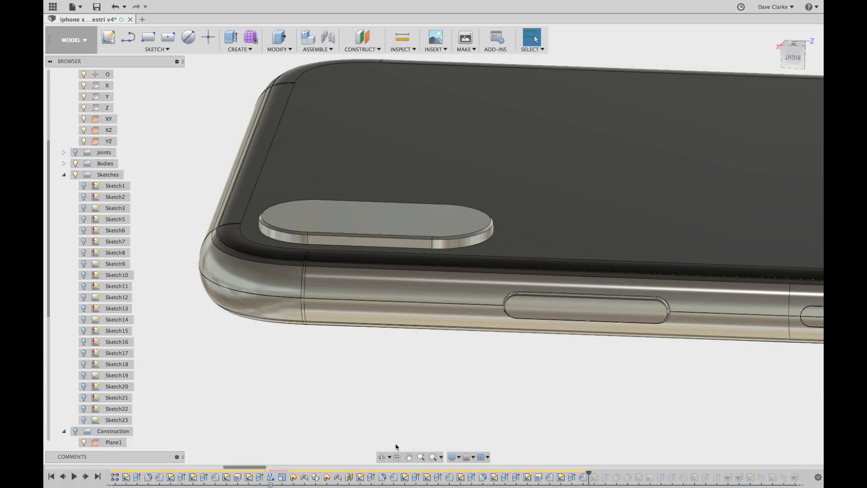
{"action": "double_click", "coordinate": [583, 478]}
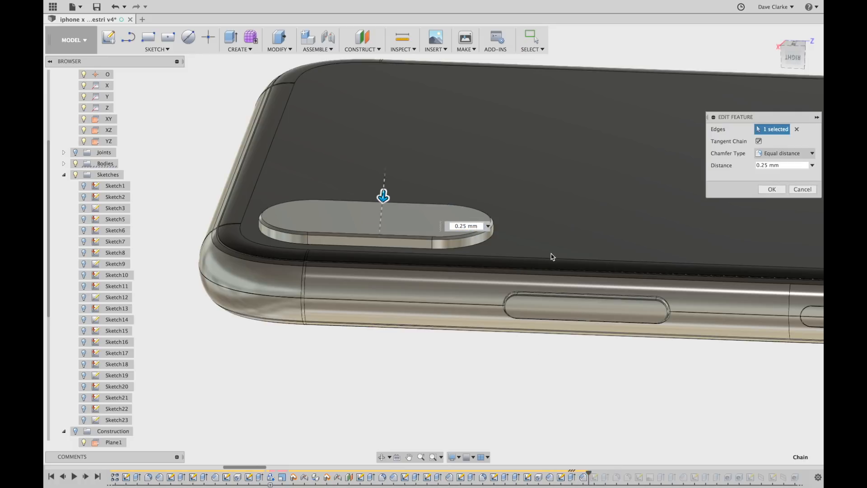
{"action": "left_click", "coordinate": [772, 189]}
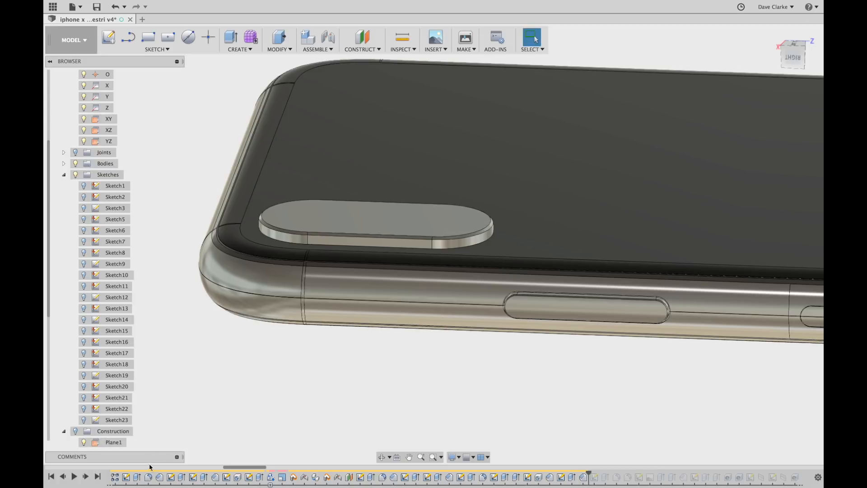
{"action": "left_click", "coordinate": [85, 477]}
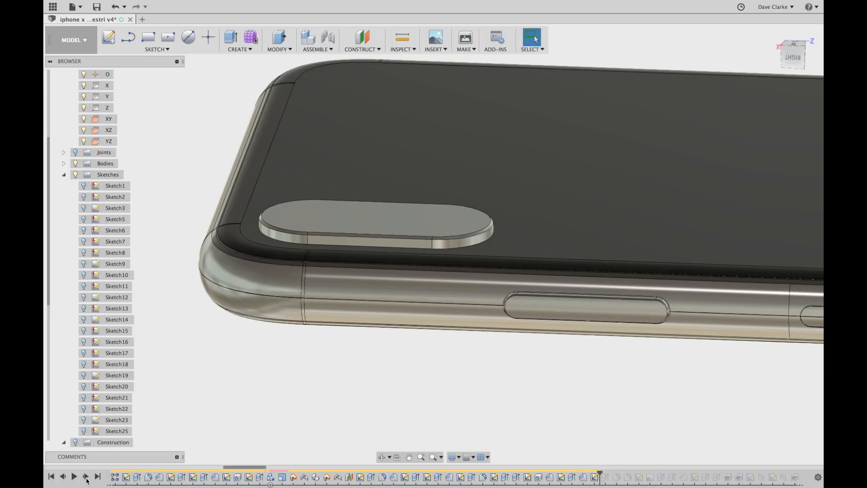
Replay the earpiece slot features, briefly showing Sketch25 before hiding it again.
{"action": "left_click", "coordinate": [83, 432]}
{"action": "scroll", "coordinate": [293, 371], "scroll_direction": "down", "scroll_amount": 2}
{"action": "middle_click_drag", "start_coordinate": [333, 389], "coordinate": [288, 360], "text": "shift"}
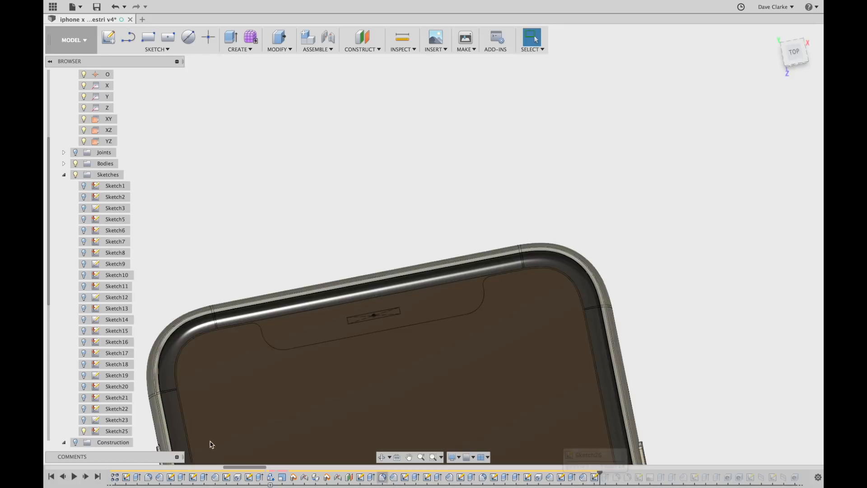
{"action": "left_click", "coordinate": [88, 478]}
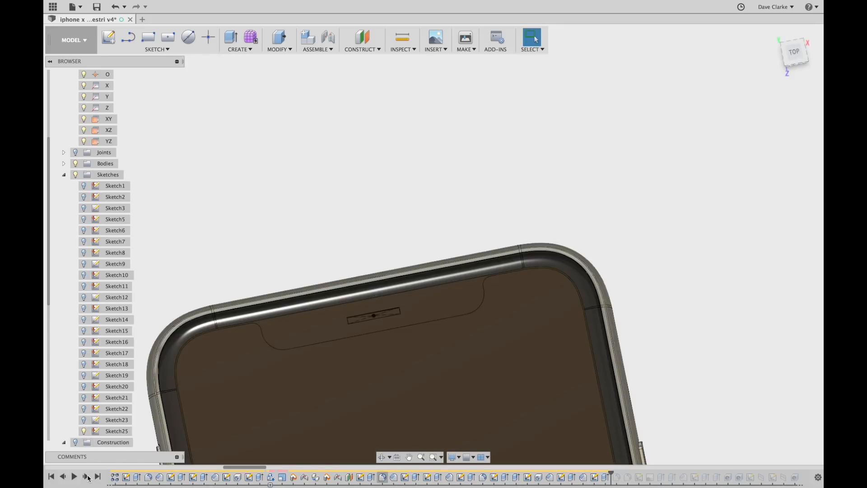
{"action": "mouse_move", "coordinate": [493, 201]}
{"action": "middle_mouse_down", "text": "shift"}
{"action": "mouse_move", "coordinate": [502, 213]}
{"action": "mouse_move", "coordinate": [514, 204]}
{"action": "middle_mouse_up", "text": "shift"}
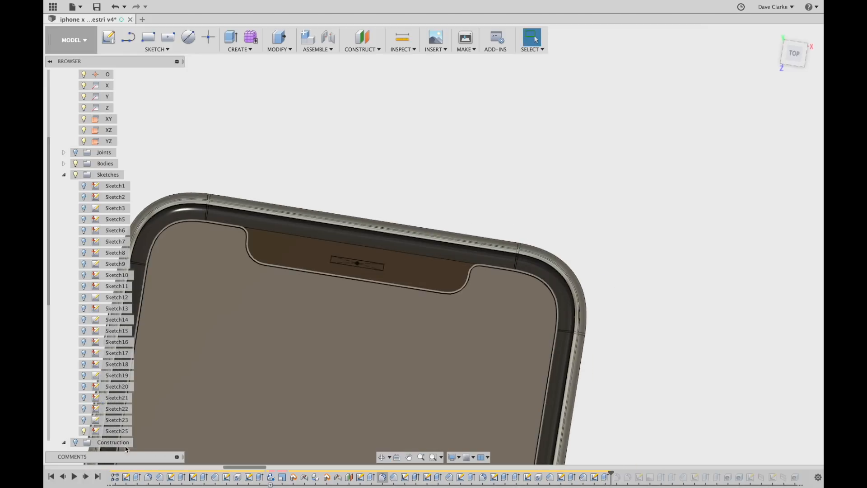
{"action": "left_click", "coordinate": [85, 432]}
{"action": "mouse_move", "coordinate": [285, 361]}
{"action": "middle_mouse_down", "text": "shift"}
{"action": "mouse_move", "coordinate": [296, 332]}
{"action": "mouse_move", "coordinate": [314, 330]}
{"action": "middle_mouse_up", "text": "shift"}
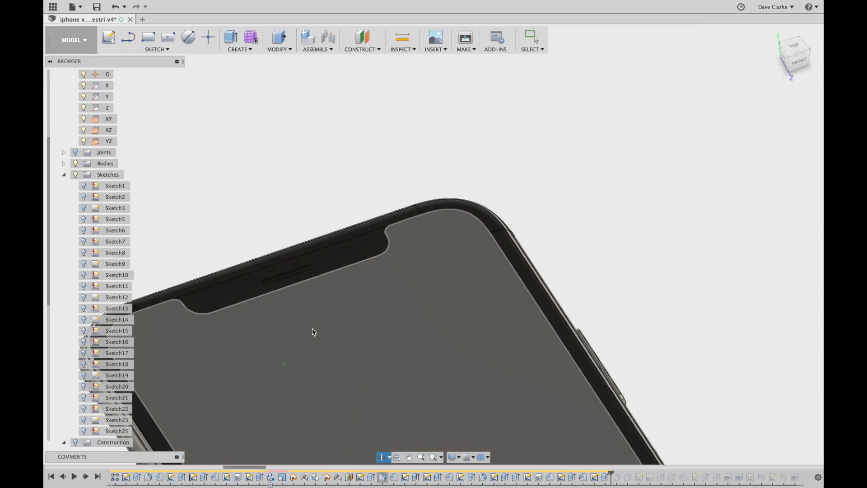
{"action": "left_click", "coordinate": [86, 477]}
Replay the slot's lip, confirm its 0.1 mm fillet, and replay up to Sketch26.
{"action": "scroll", "coordinate": [271, 275], "scroll_direction": "up", "scroll_amount": 5}
{"action": "scroll", "coordinate": [280, 271], "scroll_direction": "up", "scroll_amount": 2}
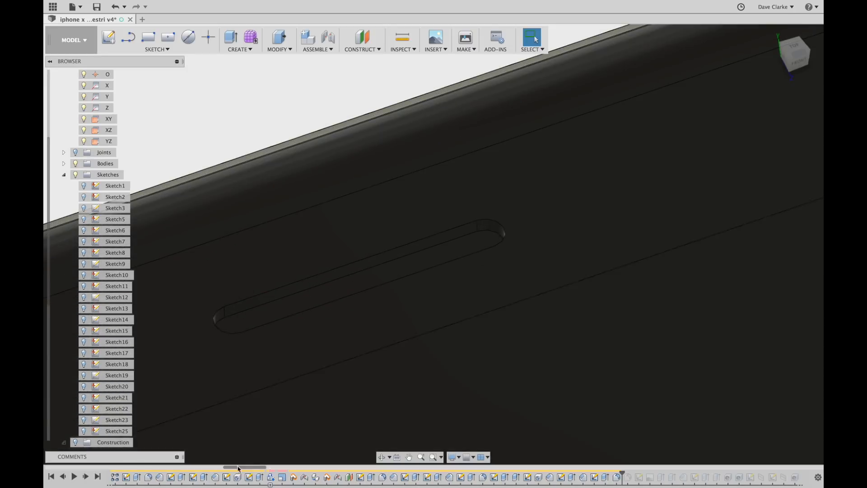
{"action": "left_click", "coordinate": [86, 477]}
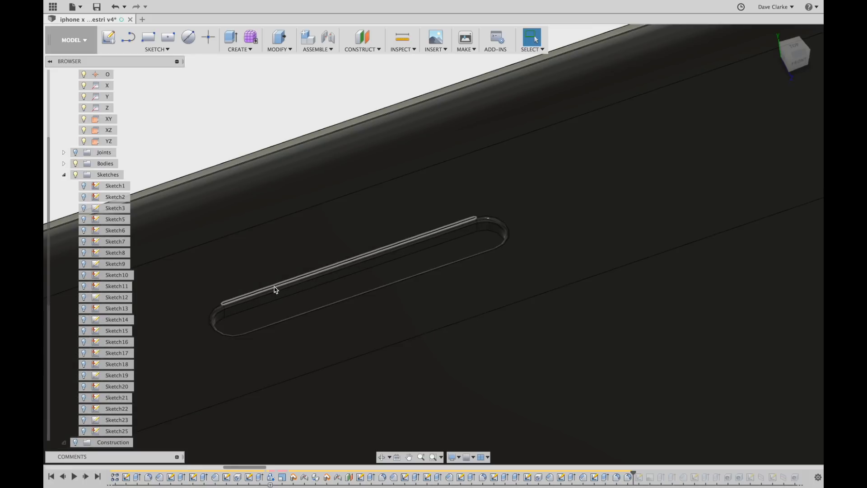
{"action": "scroll", "coordinate": [274, 287], "scroll_direction": "up", "scroll_amount": 3}
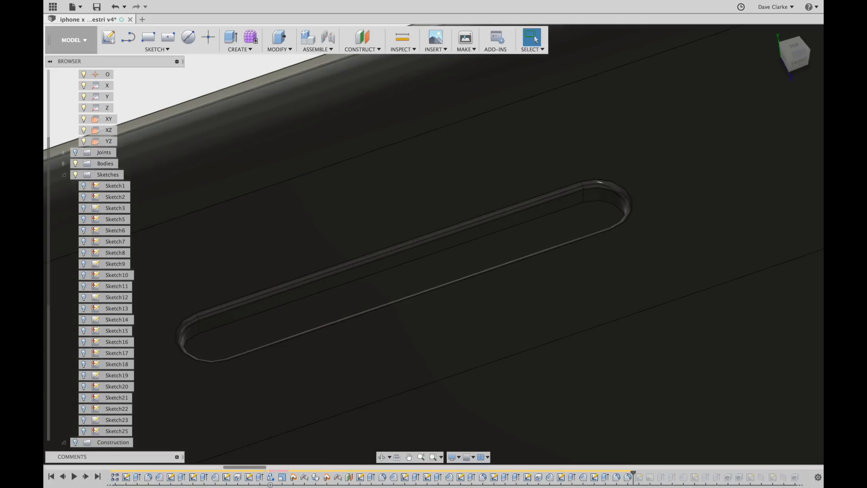
{"action": "double_click", "coordinate": [629, 478]}
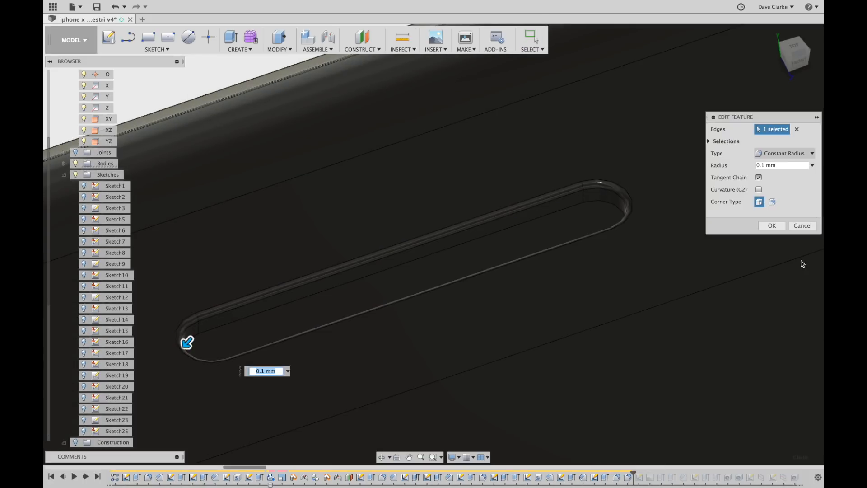
{"action": "left_click", "coordinate": [771, 226]}
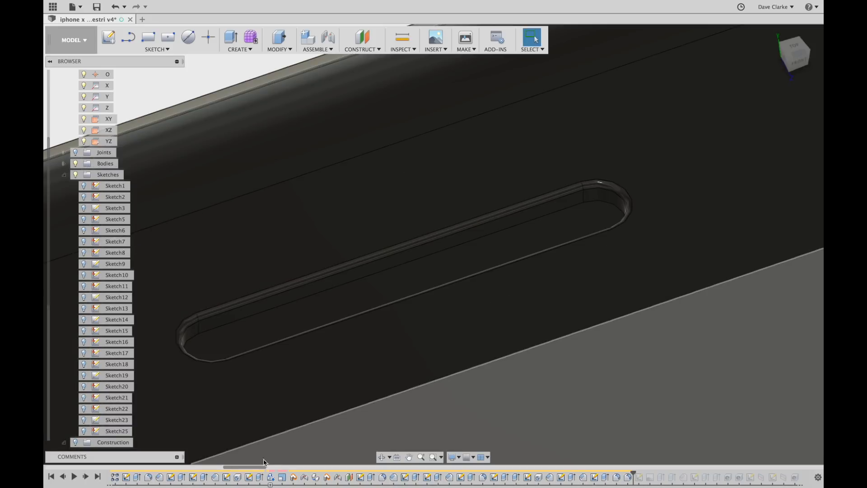
{"action": "left_click", "coordinate": [85, 479]}
{"action": "scroll", "coordinate": [353, 343], "scroll_direction": "down", "scroll_amount": 10}
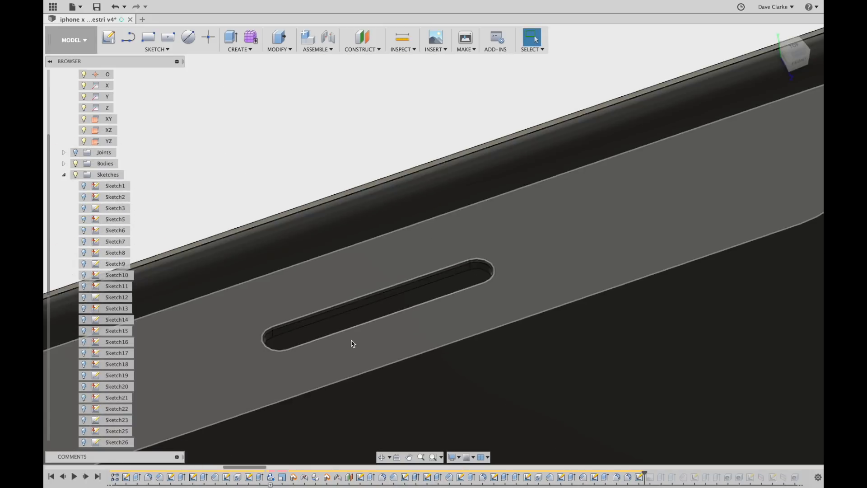
{"action": "mouse_move", "coordinate": [470, 327]}
{"action": "middle_mouse_down"}
{"action": "mouse_move", "coordinate": [482, 316]}
{"action": "mouse_move", "coordinate": [488, 274]}
{"action": "middle_mouse_up"}
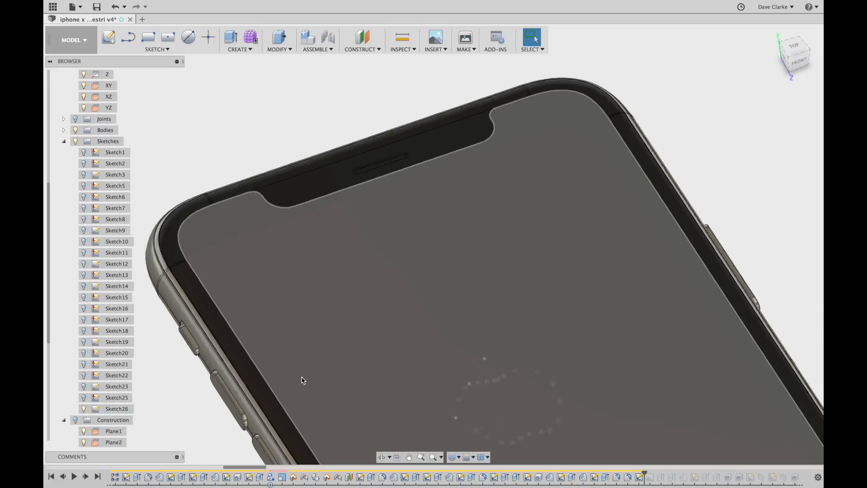
Turn to the phone's back, centre the Apple logo, and open Sketch26 for editing.
{"action": "scroll", "coordinate": [307, 384], "scroll_direction": "down", "scroll_amount": 3}
{"action": "middle_click_drag", "start_coordinate": [320, 401], "coordinate": [423, 290], "text": "shift"}
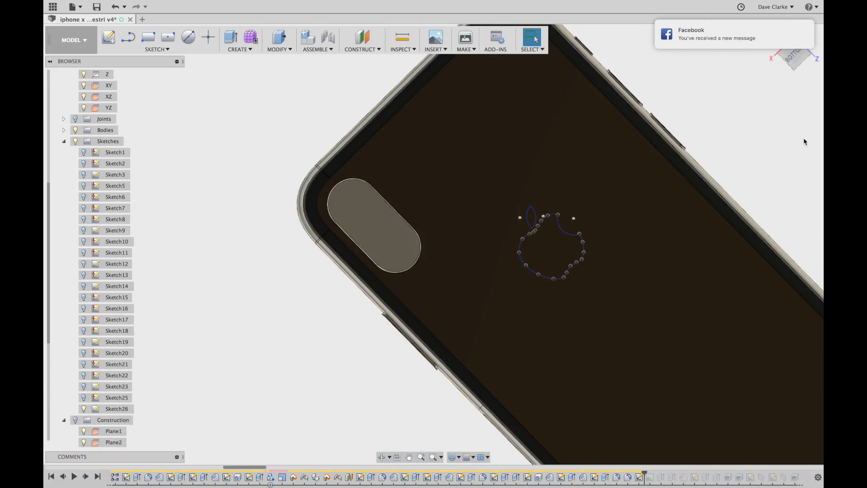
{"action": "left_click", "coordinate": [794, 56]}
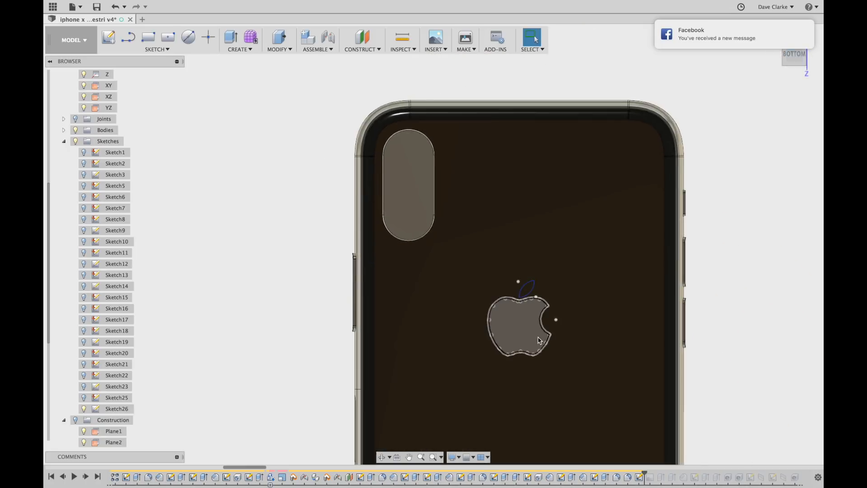
{"action": "scroll", "coordinate": [538, 343], "scroll_direction": "up", "scroll_amount": 3}
{"action": "middle_click_drag", "start_coordinate": [641, 355], "coordinate": [549, 227]}
{"action": "scroll", "coordinate": [511, 252], "scroll_direction": "down", "scroll_amount": 2}
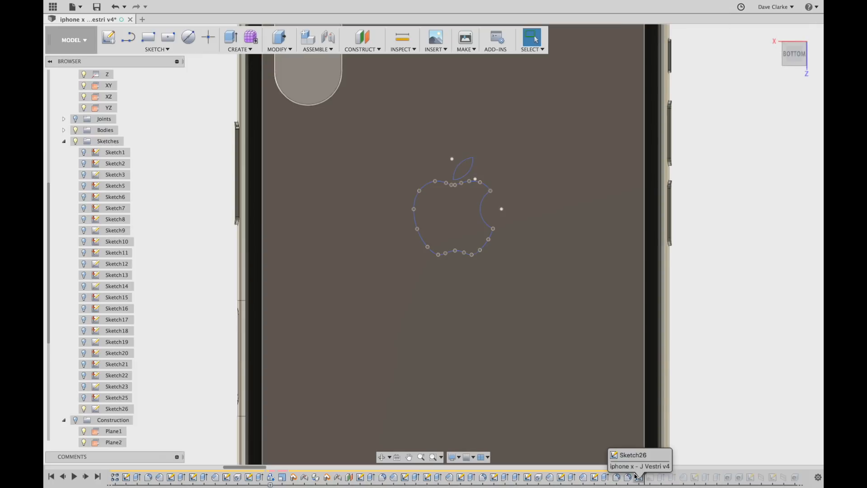
{"action": "double_click", "coordinate": [640, 479]}
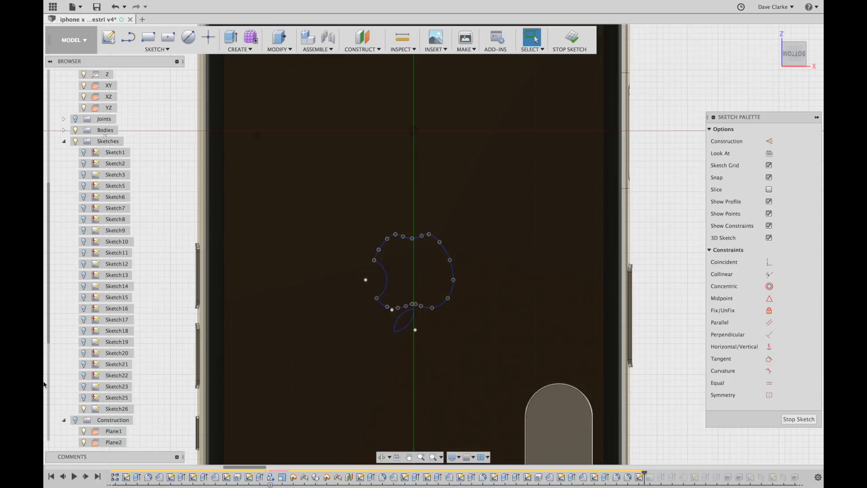
{"action": "scroll", "coordinate": [353, 321], "scroll_direction": "up", "scroll_amount": 3}
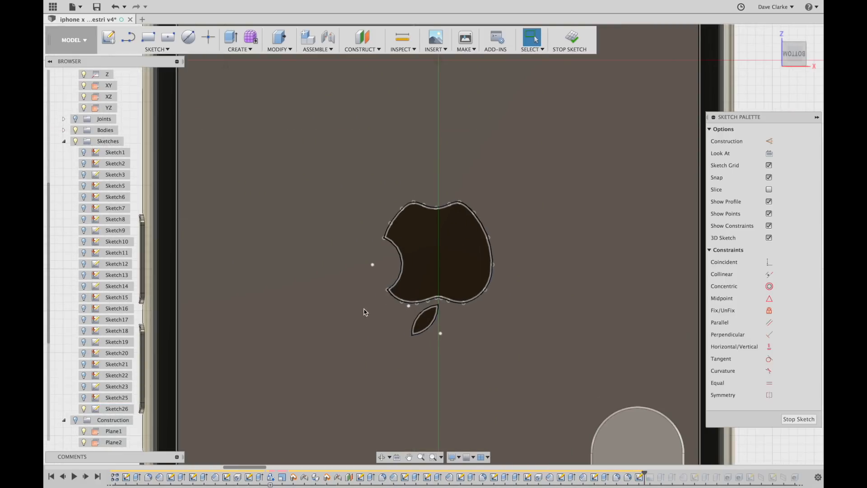
{"action": "scroll", "coordinate": [423, 313], "scroll_direction": "down", "scroll_amount": 4}
{"action": "scroll", "coordinate": [111, 289], "scroll_direction": "up", "scroll_amount": 3}
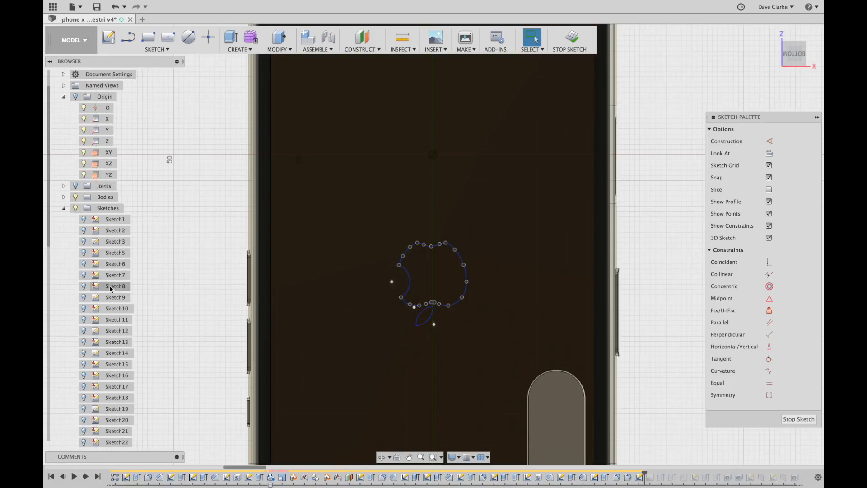
{"action": "scroll", "coordinate": [111, 289], "scroll_direction": "down", "scroll_amount": 5}
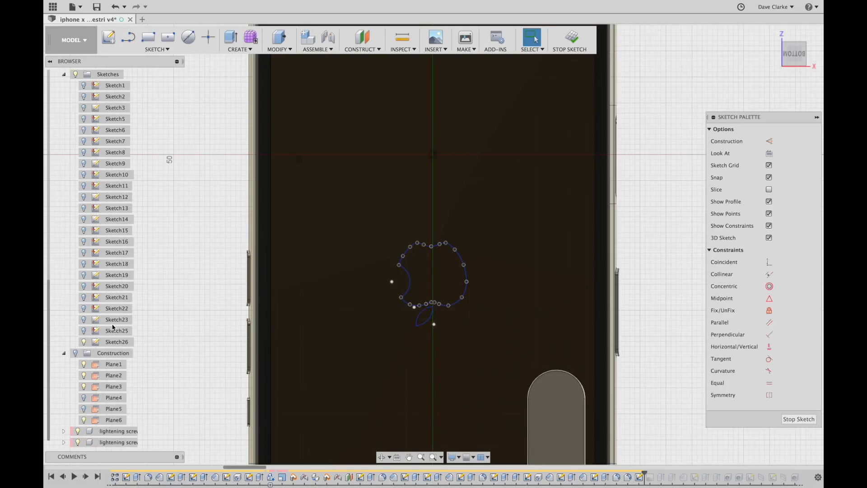
{"action": "scroll", "coordinate": [127, 364], "scroll_direction": "up", "scroll_amount": 5}
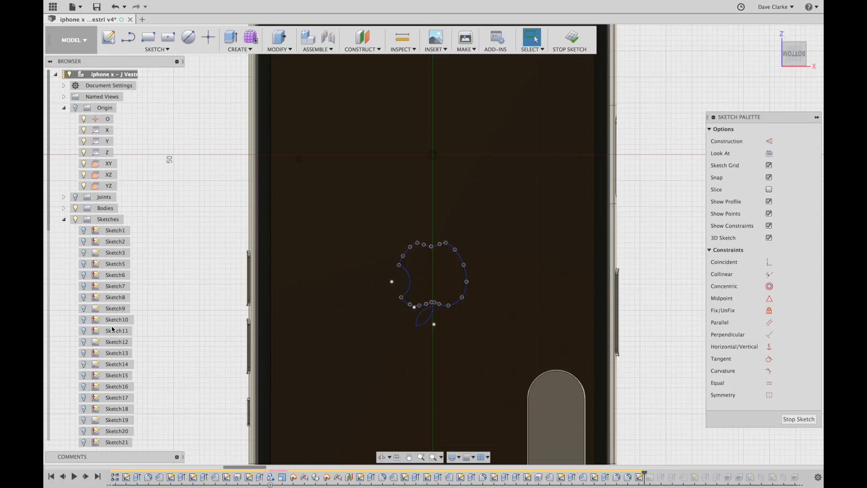
{"action": "scroll", "coordinate": [400, 287], "scroll_direction": "down", "scroll_amount": 3}
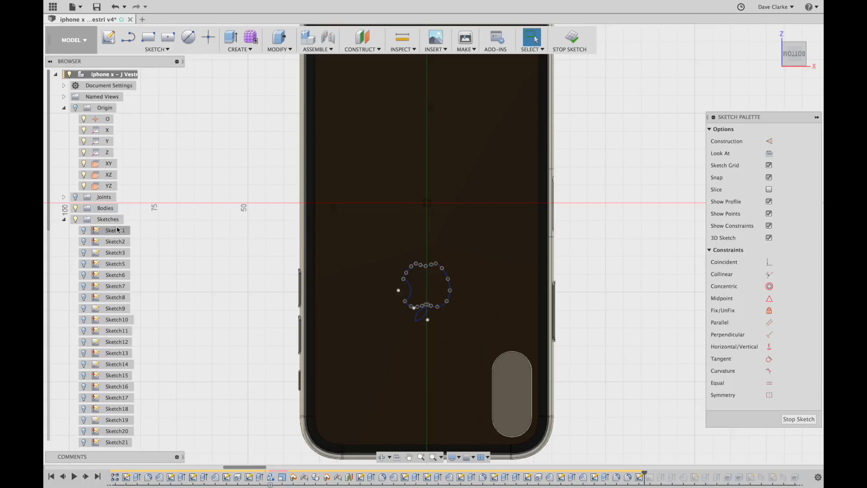
Collapse the Sketches folder in the Browser.
{"action": "left_click", "coordinate": [63, 219]}
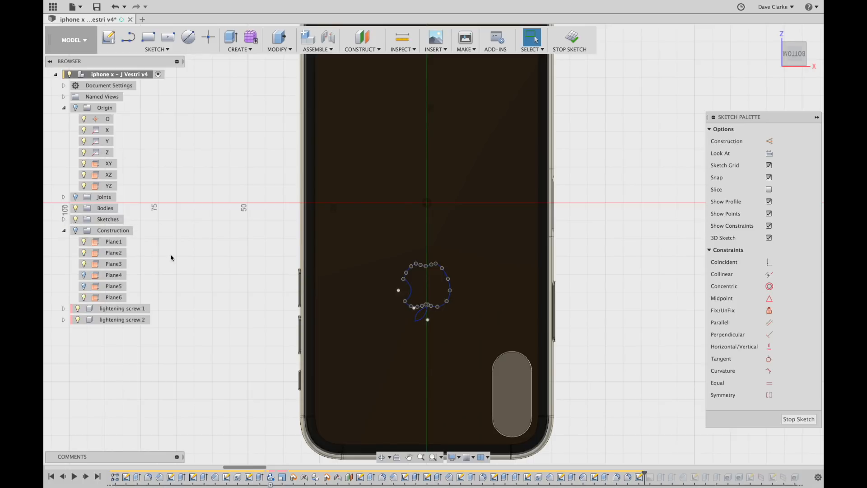
{"action": "scroll", "coordinate": [424, 299], "scroll_direction": "up", "scroll_amount": 4}
{"action": "scroll", "coordinate": [428, 301], "scroll_direction": "down", "scroll_amount": 3}
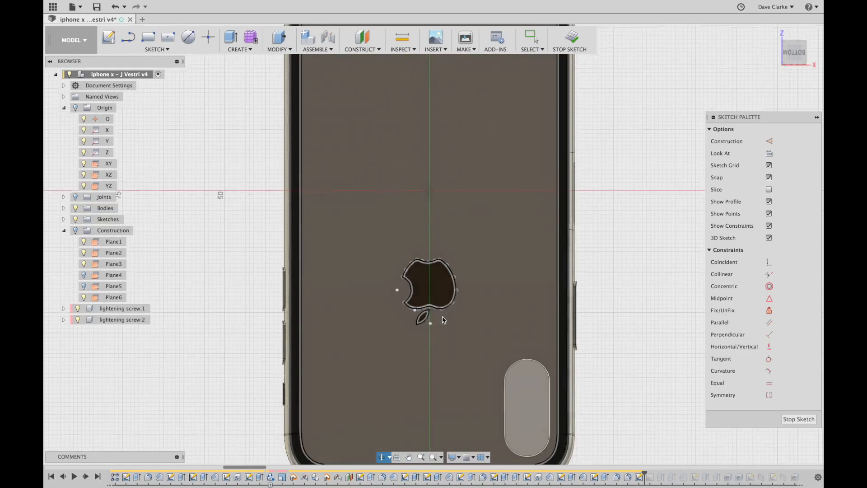
{"action": "scroll", "coordinate": [442, 318], "scroll_direction": "up", "scroll_amount": 5}
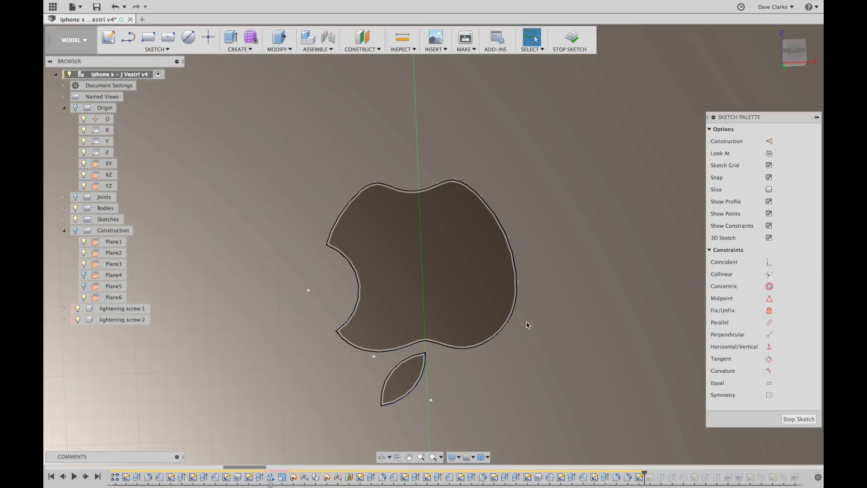
{"action": "scroll", "coordinate": [461, 278], "scroll_direction": "up", "scroll_amount": 3}
Select the apple's outer spline and inspect the logo body and leaf from several angles.
{"action": "left_click", "coordinate": [357, 391]}
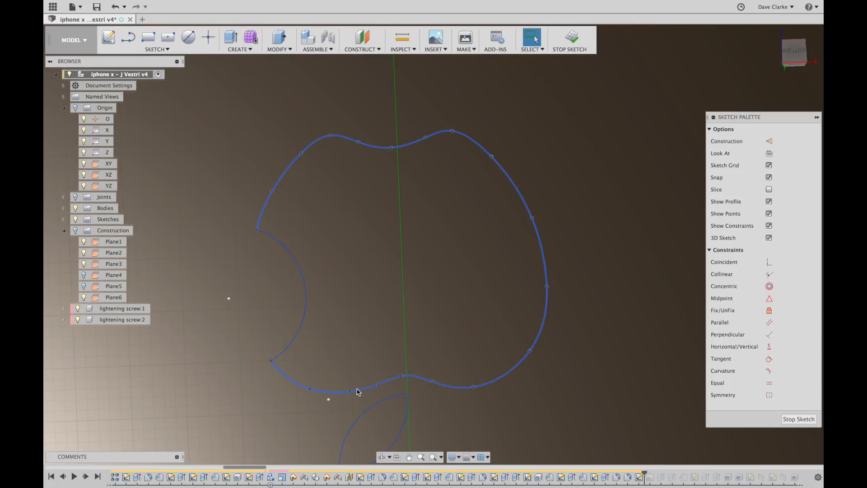
{"action": "scroll", "coordinate": [357, 391], "scroll_direction": "up", "scroll_amount": 3}
{"action": "scroll", "coordinate": [357, 391], "scroll_direction": "down", "scroll_amount": 6}
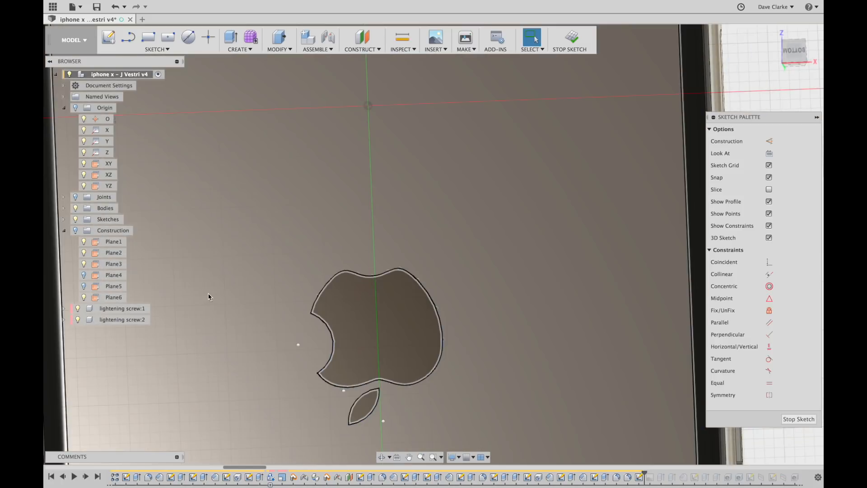
{"action": "scroll", "coordinate": [213, 298], "scroll_direction": "down", "scroll_amount": 5}
{"action": "mouse_move", "coordinate": [241, 331]}
{"action": "middle_mouse_down", "text": "shift"}
{"action": "mouse_move", "coordinate": [378, 289]}
{"action": "mouse_move", "coordinate": [401, 336]}
{"action": "mouse_move", "coordinate": [393, 344]}
{"action": "middle_mouse_up", "text": "shift"}
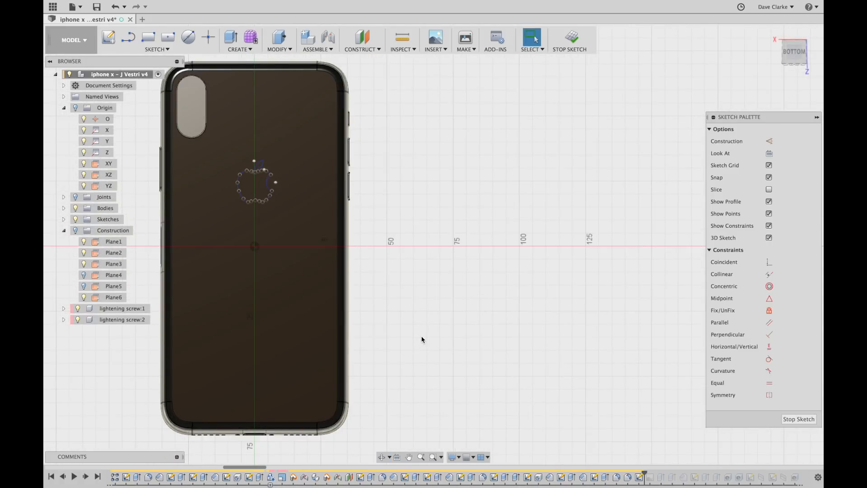
{"action": "middle_click_drag", "start_coordinate": [427, 301], "coordinate": [604, 312]}
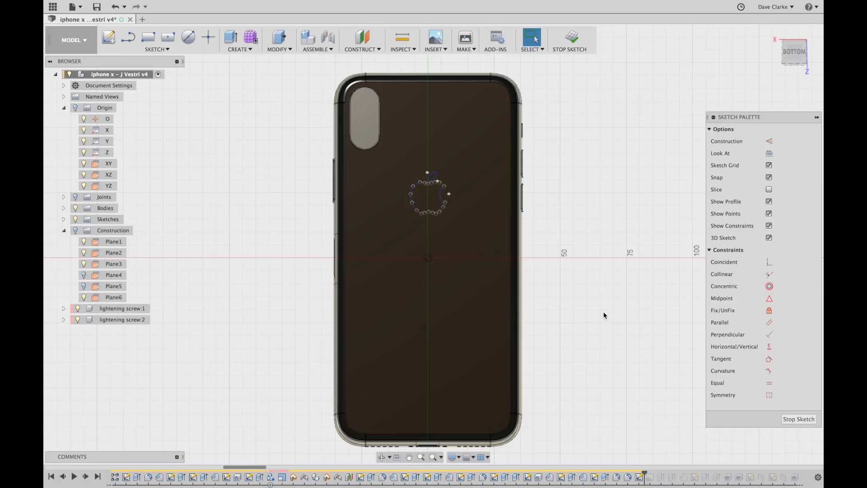
{"action": "scroll", "coordinate": [443, 195], "scroll_direction": "up", "scroll_amount": 5}
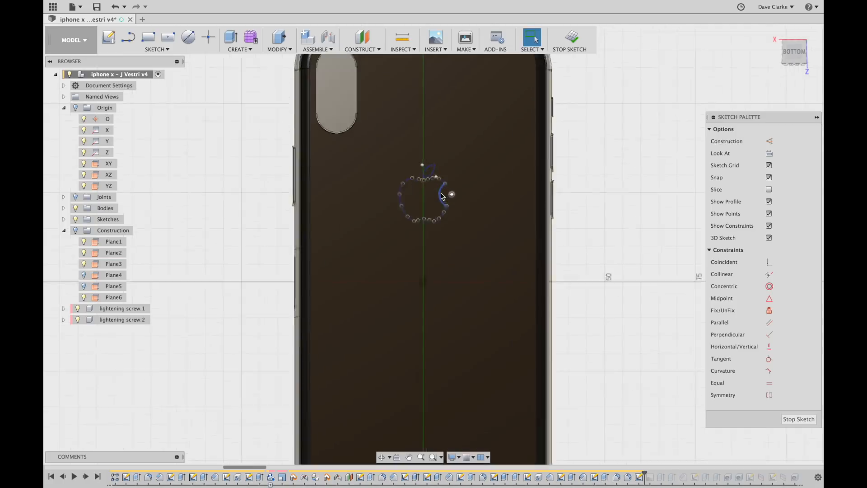
{"action": "scroll", "coordinate": [445, 202], "scroll_direction": "up", "scroll_amount": 4}
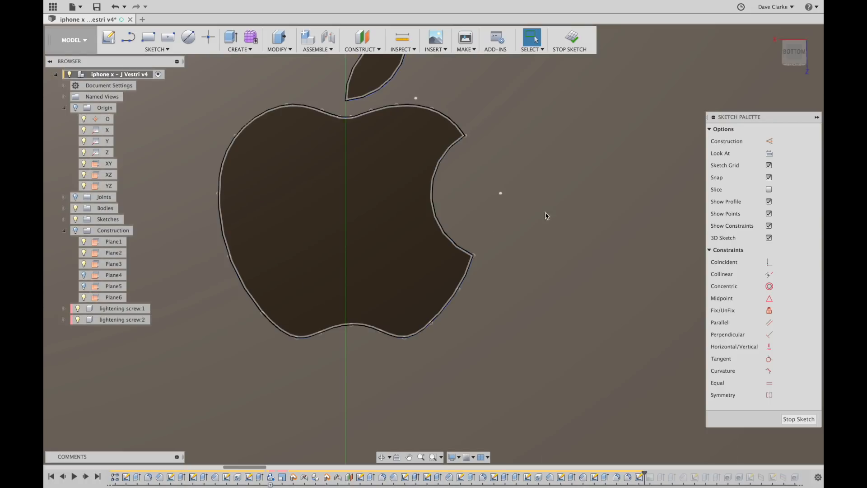
{"action": "scroll", "coordinate": [420, 155], "scroll_direction": "up", "scroll_amount": 2}
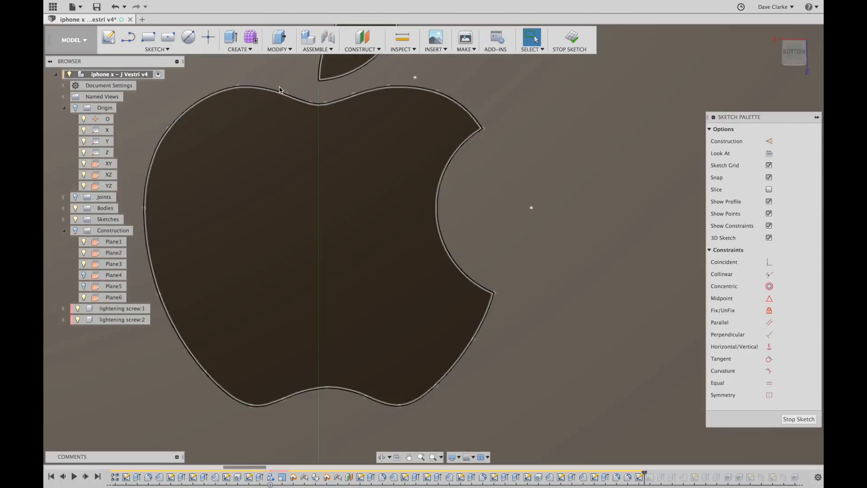
{"action": "middle_click_drag", "start_coordinate": [282, 182], "coordinate": [316, 299]}
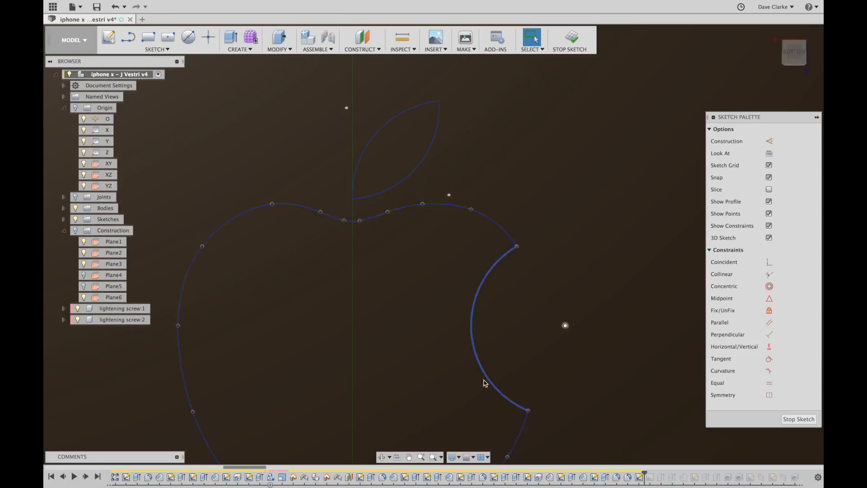
{"action": "middle_click_drag", "start_coordinate": [418, 339], "coordinate": [453, 175]}
{"action": "scroll", "coordinate": [456, 352], "scroll_direction": "down", "scroll_amount": 5}
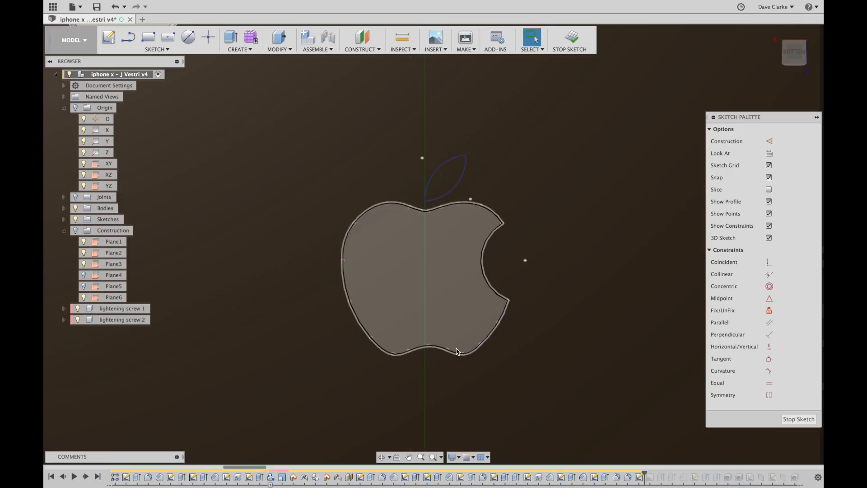
{"action": "scroll", "coordinate": [445, 305], "scroll_direction": "down", "scroll_amount": 3}
{"action": "scroll", "coordinate": [441, 296], "scroll_direction": "down", "scroll_amount": 2}
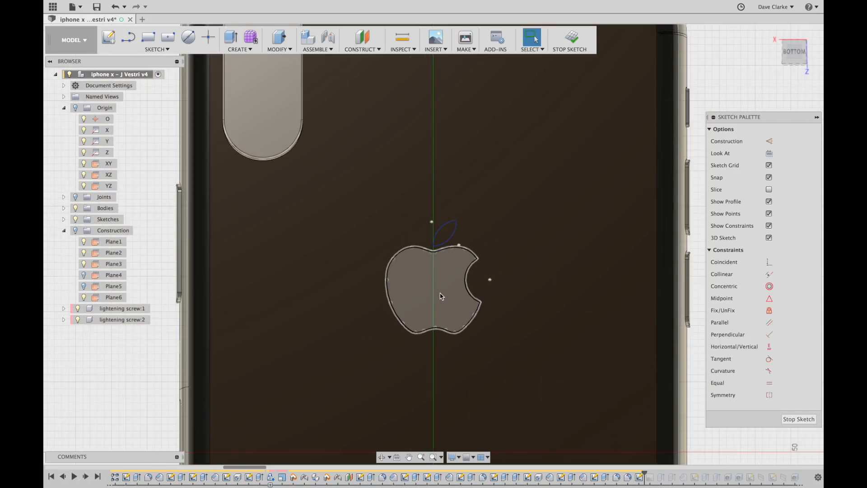
{"action": "scroll", "coordinate": [450, 296], "scroll_direction": "down", "scroll_amount": 2}
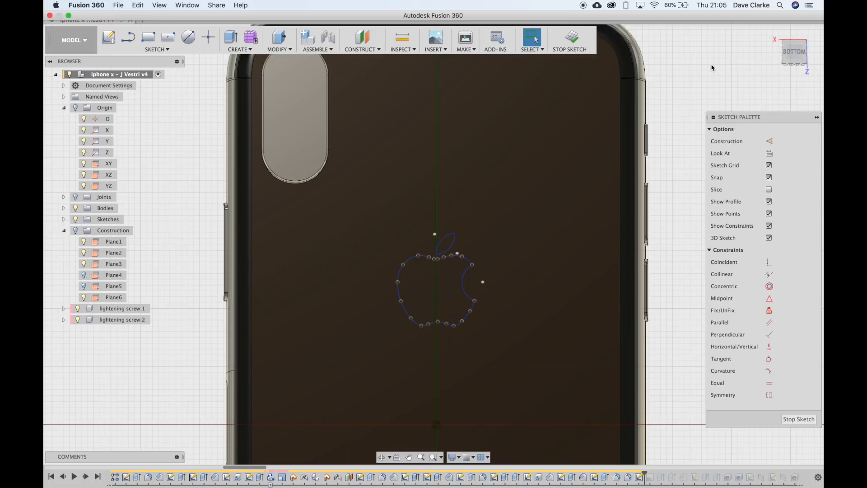
Finish Sketch26, replay the Apple-Logo-black canvas, and make canvases visible.
{"action": "left_click", "coordinate": [572, 38]}
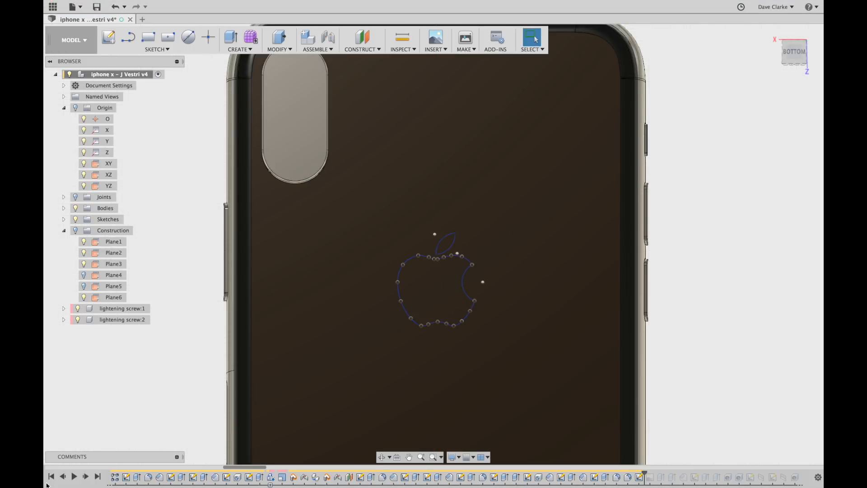
{"action": "left_click", "coordinate": [86, 477]}
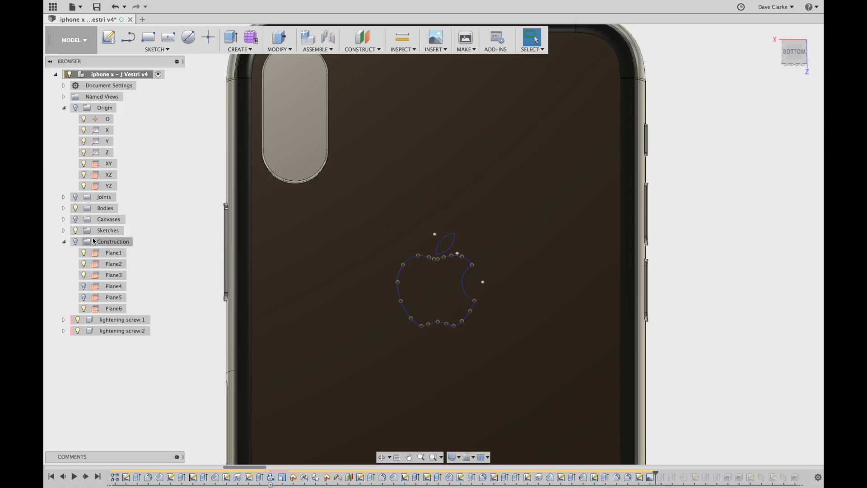
{"action": "left_click", "coordinate": [76, 220]}
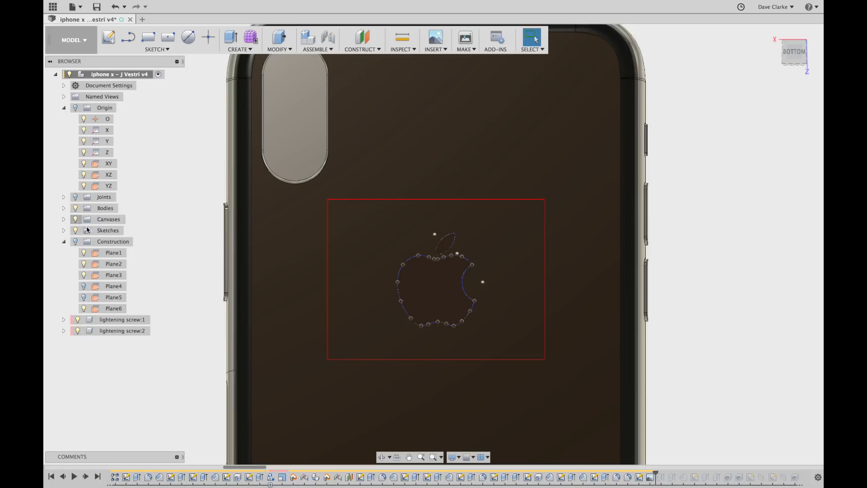
{"action": "scroll", "coordinate": [438, 296], "scroll_direction": "up", "scroll_amount": 3}
{"action": "scroll", "coordinate": [468, 333], "scroll_direction": "down", "scroll_amount": 5}
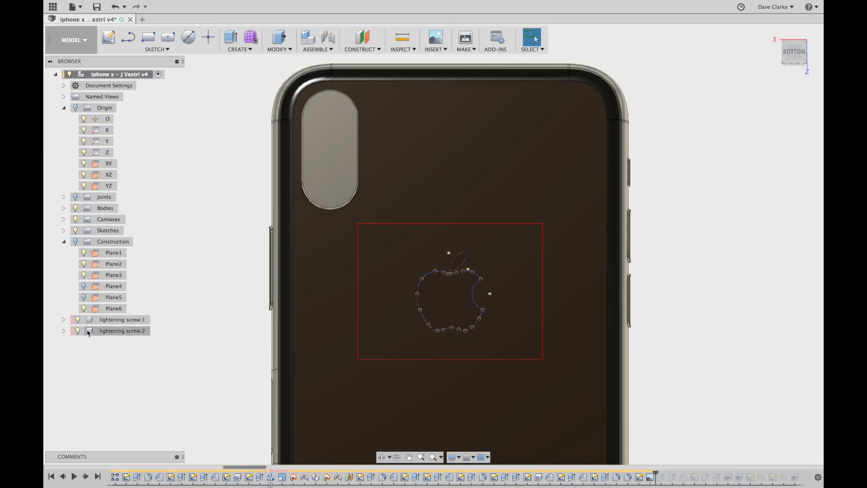
Check Sketch26's outline, leave it hidden, and hide the Apple-Logo-black canvas image.
{"action": "left_click", "coordinate": [65, 231]}
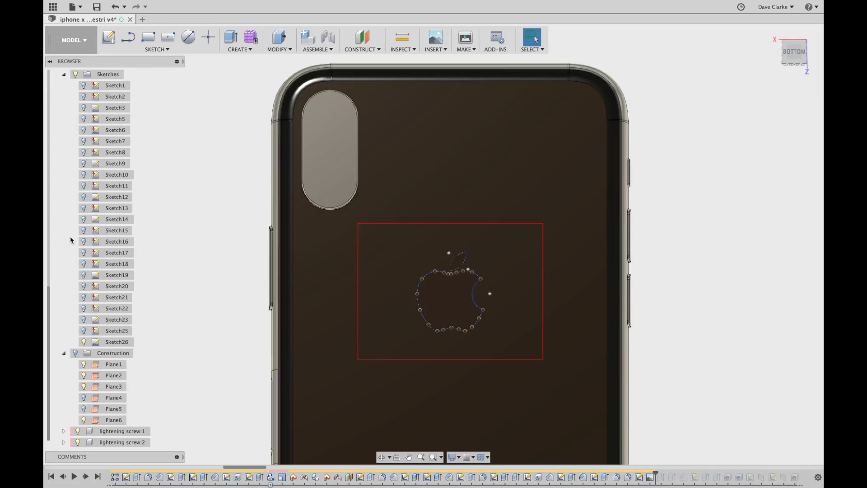
{"action": "left_click", "coordinate": [84, 345]}
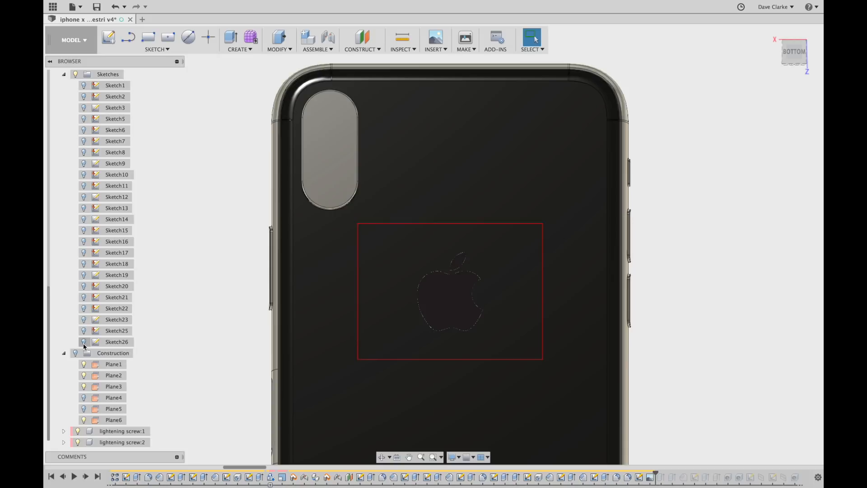
{"action": "left_click", "coordinate": [84, 343]}
{"action": "left_click", "coordinate": [83, 344]}
{"action": "scroll", "coordinate": [534, 274], "scroll_direction": "down", "scroll_amount": 6}
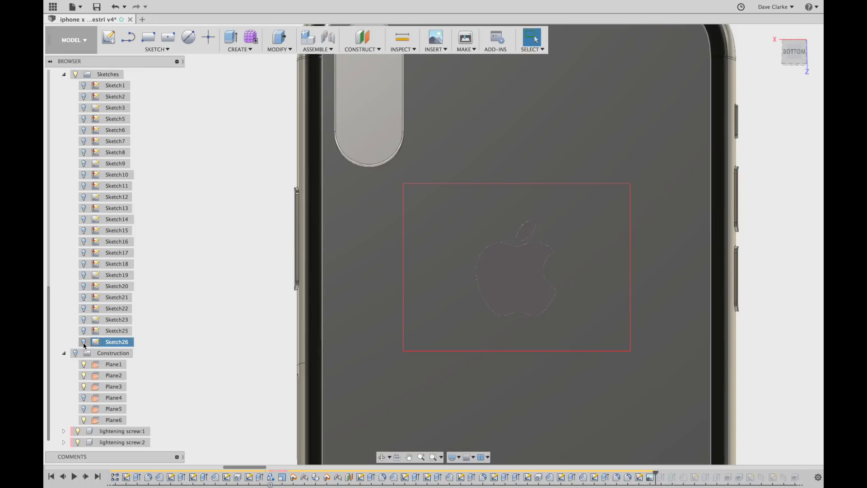
{"action": "left_click", "coordinate": [83, 342]}
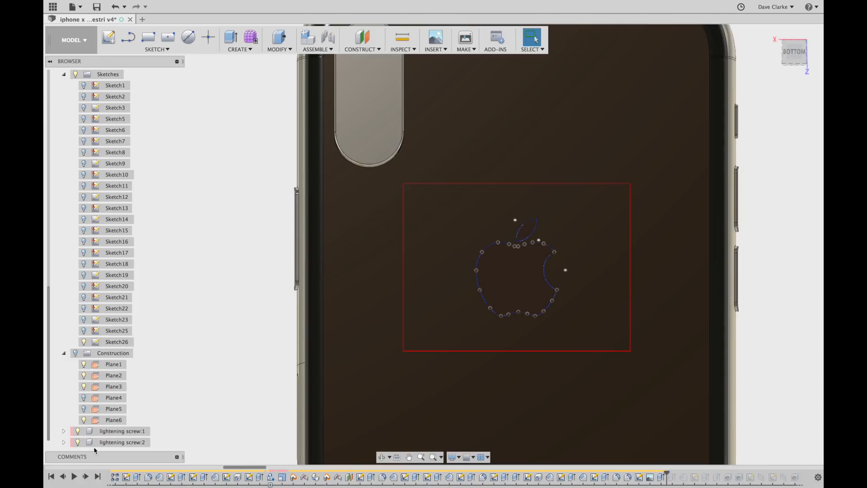
{"action": "left_click", "coordinate": [83, 344]}
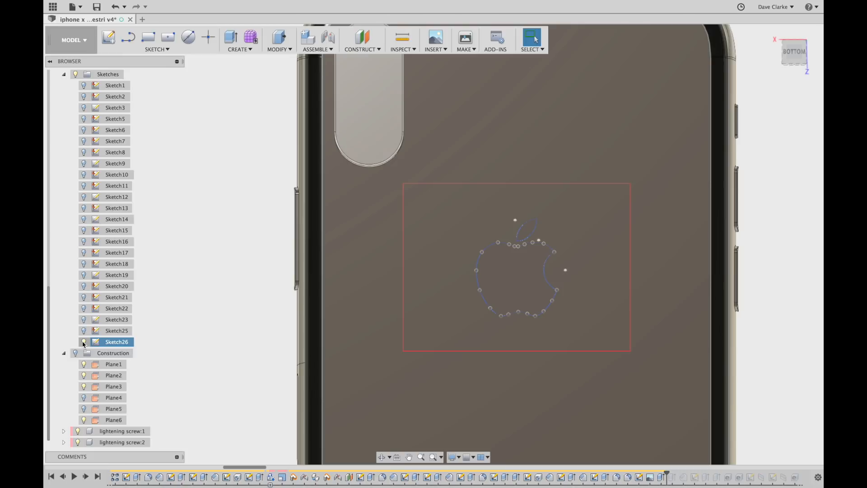
{"action": "left_click", "coordinate": [85, 344]}
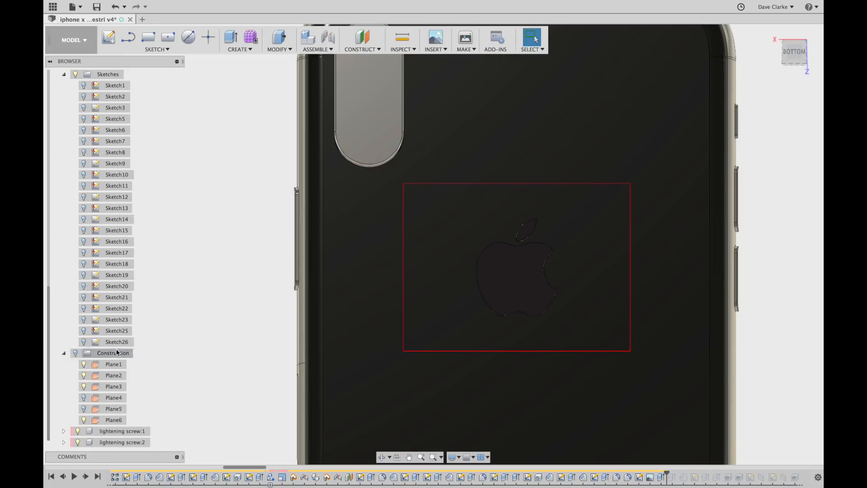
{"action": "scroll", "coordinate": [109, 343], "scroll_direction": "up", "scroll_amount": 4}
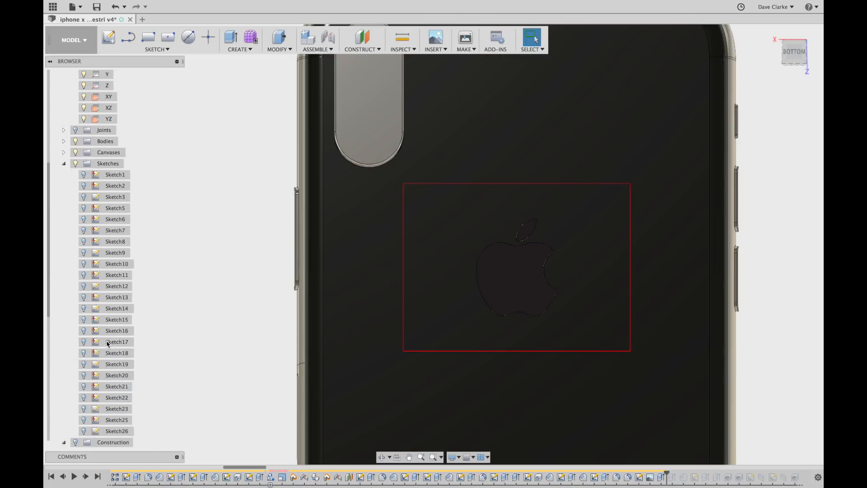
{"action": "left_click", "coordinate": [64, 153]}
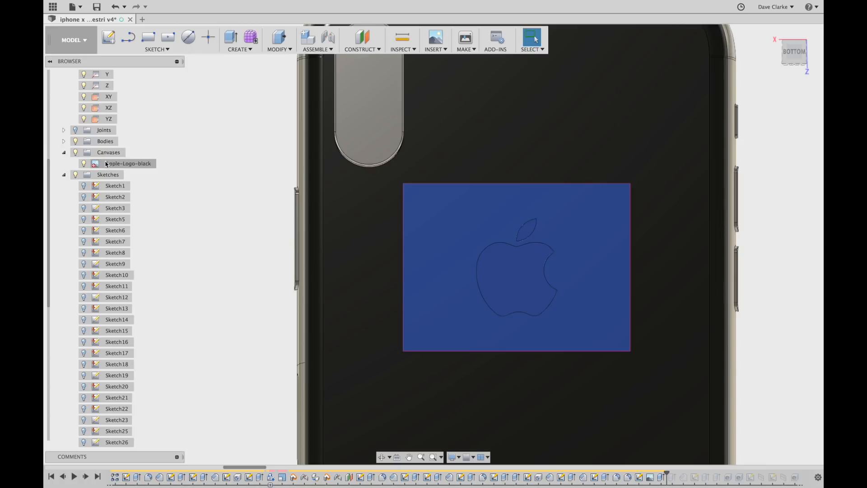
{"action": "left_click", "coordinate": [75, 153]}
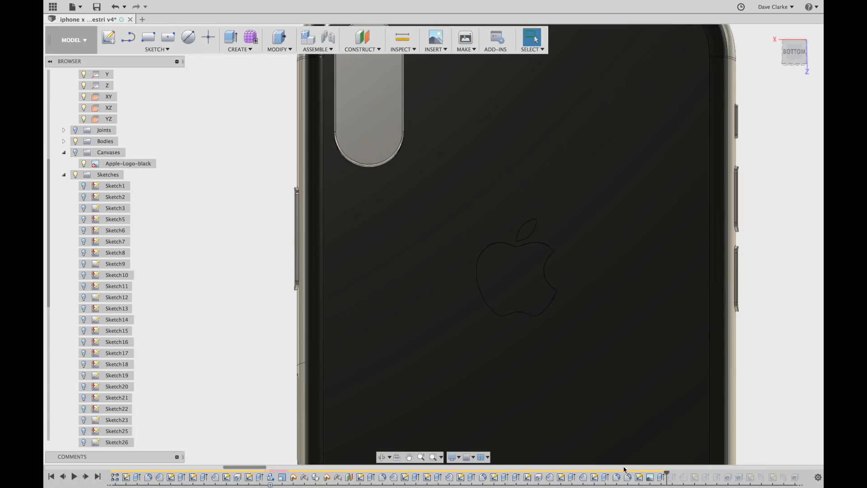
Confirm the Apple logo extrude as a -0.1 mm cut into the back.
{"action": "double_click", "coordinate": [661, 478]}
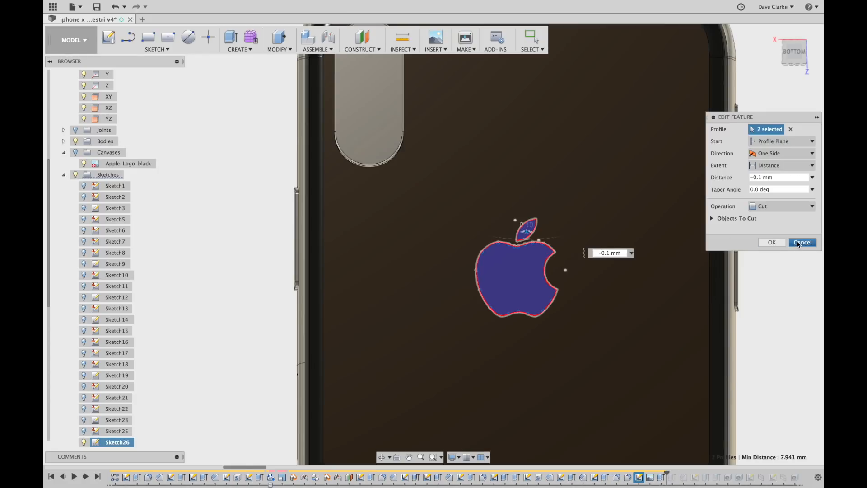
{"action": "left_click", "coordinate": [772, 243]}
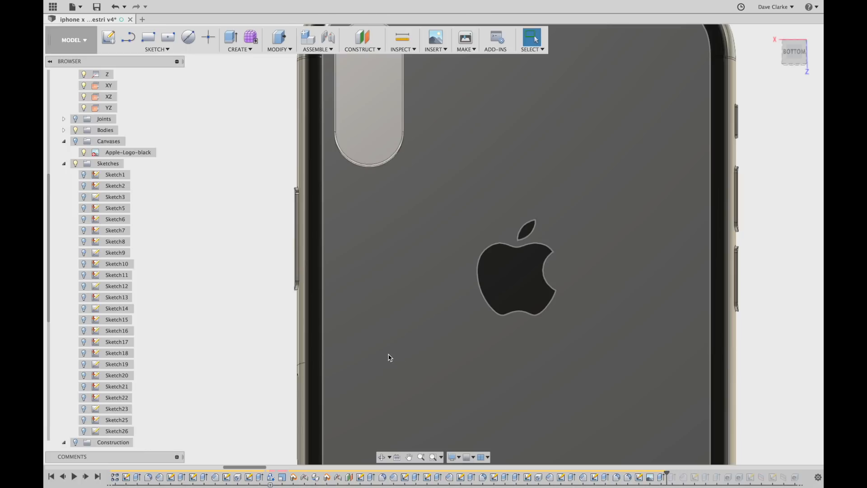
{"action": "middle_click_drag", "start_coordinate": [225, 339], "coordinate": [223, 294], "text": "shift"}
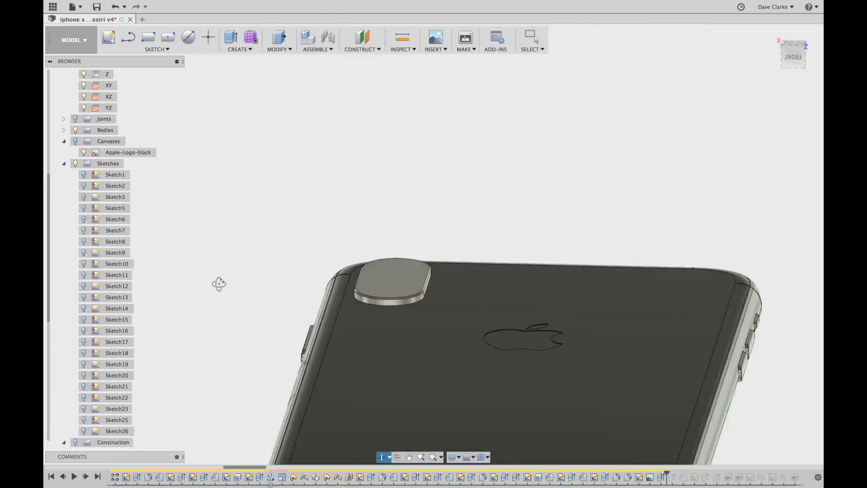
{"action": "key", "text": "Escape"}
{"action": "scroll", "coordinate": [109, 420], "scroll_direction": "down", "scroll_amount": 4}
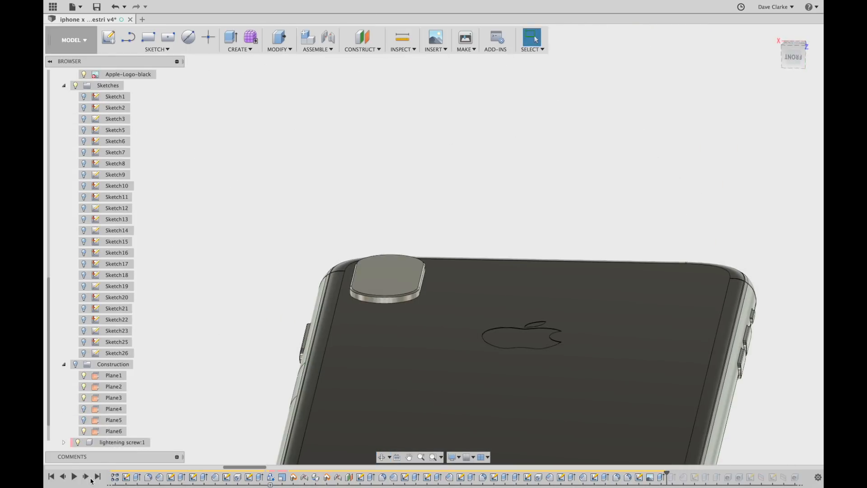
Replay the next feature and orbit to inspect the recessed Apple logo.
{"action": "left_click", "coordinate": [86, 477]}
{"action": "scroll", "coordinate": [584, 325], "scroll_direction": "up", "scroll_amount": 5}
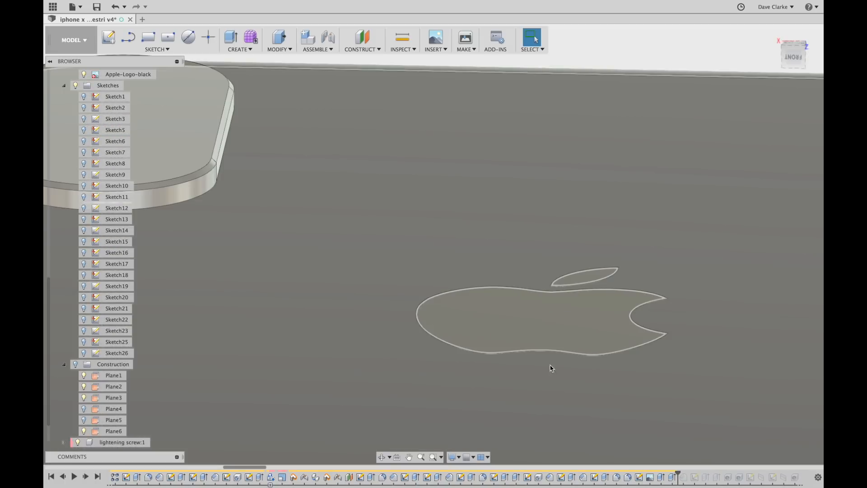
{"action": "middle_click_drag", "start_coordinate": [582, 371], "coordinate": [596, 337], "text": "shift"}
{"action": "scroll", "coordinate": [587, 299], "scroll_direction": "up", "scroll_amount": 4}
{"action": "scroll", "coordinate": [591, 309], "scroll_direction": "down", "scroll_amount": 4}
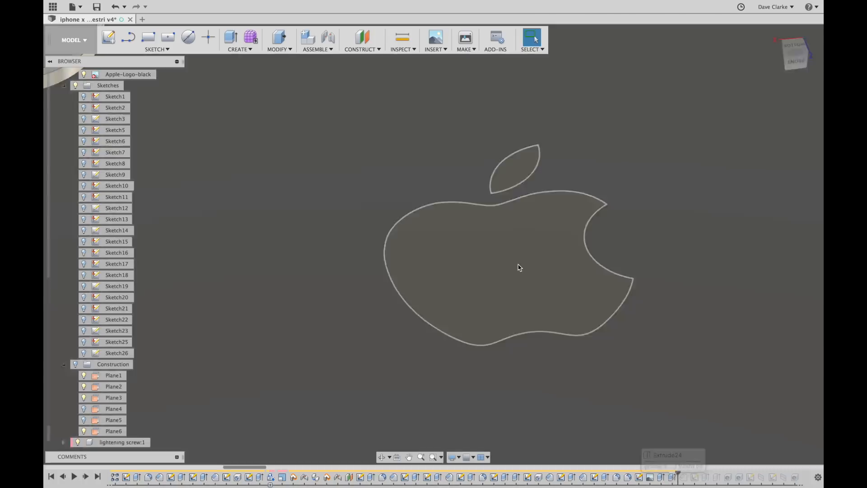
{"action": "scroll", "coordinate": [494, 229], "scroll_direction": "up", "scroll_amount": 1}
{"action": "scroll", "coordinate": [494, 230], "scroll_direction": "up", "scroll_amount": 1}
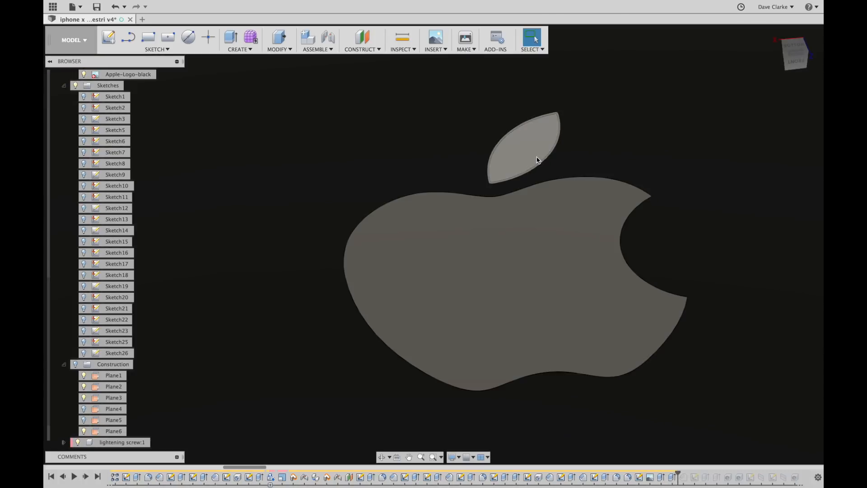
{"action": "scroll", "coordinate": [655, 244], "scroll_direction": "up", "scroll_amount": 3}
{"action": "scroll", "coordinate": [655, 254], "scroll_direction": "down", "scroll_amount": 2}
{"action": "scroll", "coordinate": [654, 250], "scroll_direction": "down", "scroll_amount": 3}
{"action": "middle_click_drag", "start_coordinate": [654, 281], "coordinate": [660, 313], "text": "shift"}
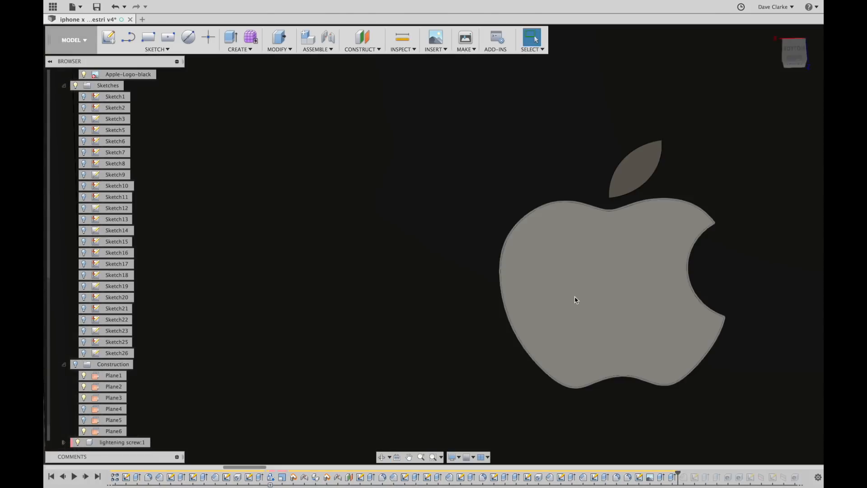
{"action": "middle_click_drag", "start_coordinate": [576, 300], "coordinate": [664, 326], "text": "shift"}
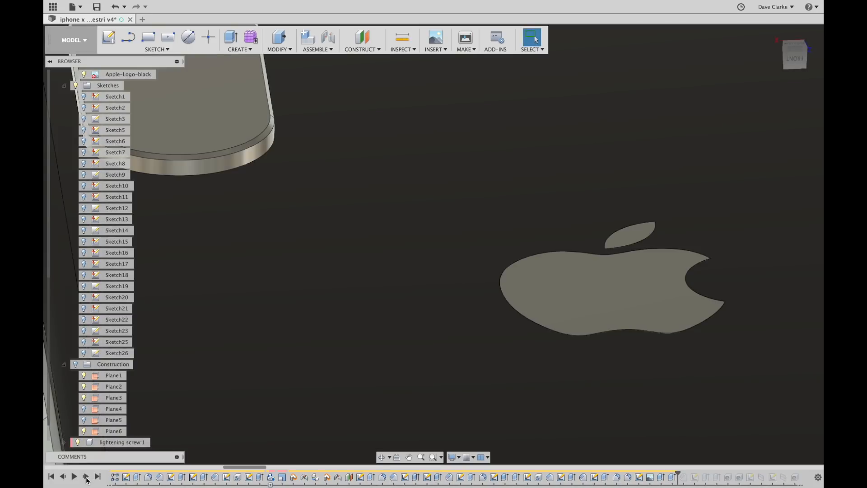
Replay the following features up to Sketch27 and view the whole phone back.
{"action": "left_click", "coordinate": [86, 480]}
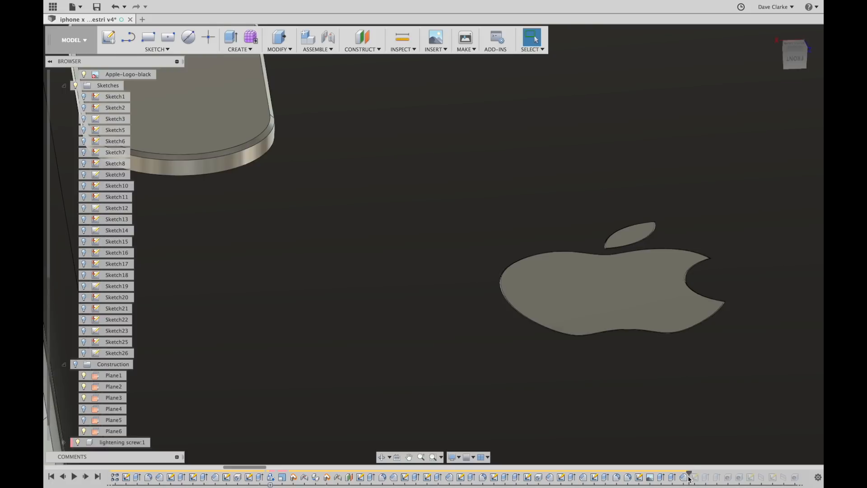
{"action": "scroll", "coordinate": [672, 304], "scroll_direction": "up", "scroll_amount": 5}
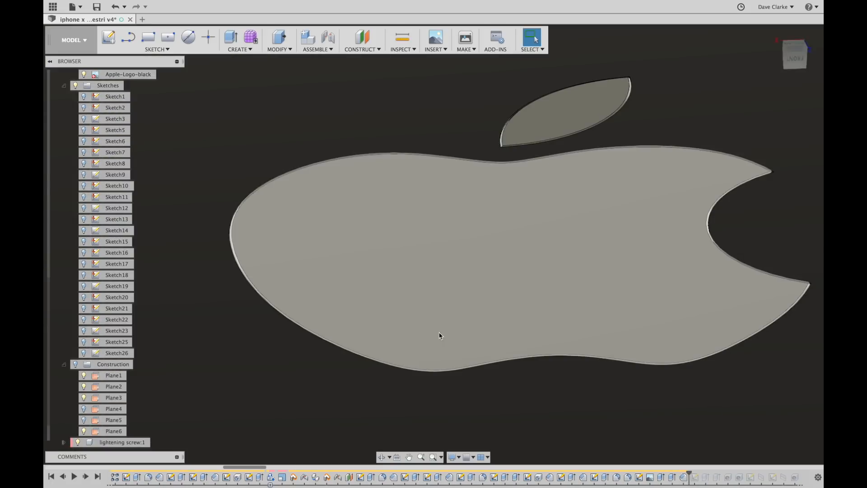
{"action": "scroll", "coordinate": [427, 347], "scroll_direction": "down", "scroll_amount": 8}
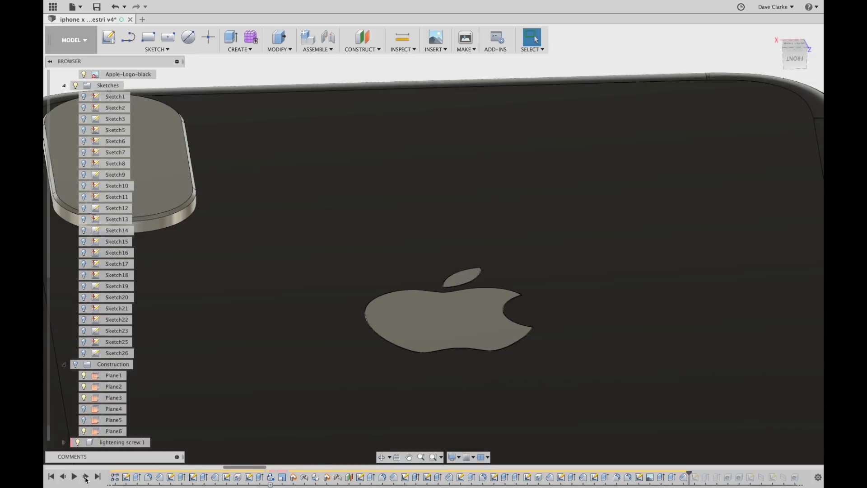
{"action": "left_click", "coordinate": [86, 477]}
{"action": "scroll", "coordinate": [401, 361], "scroll_direction": "down", "scroll_amount": 6}
{"action": "middle_click_drag", "start_coordinate": [444, 360], "coordinate": [471, 253]}
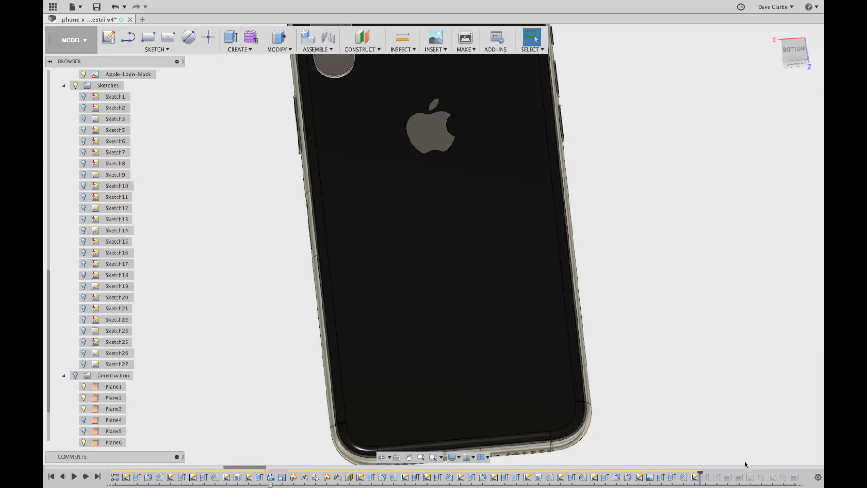
Show Sketch27's 'iPhone' text, review its text settings without changes, and exit the sketch.
{"action": "left_click", "coordinate": [86, 366]}
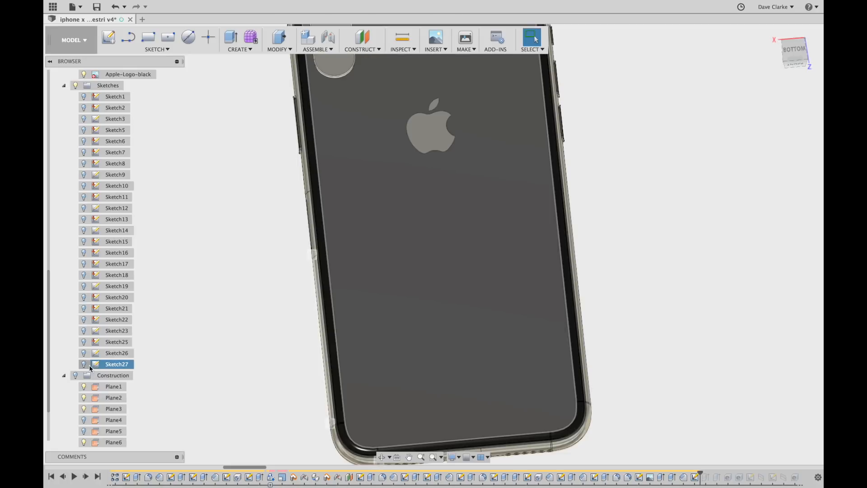
{"action": "left_click", "coordinate": [85, 365]}
{"action": "mouse_move", "coordinate": [619, 288]}
{"action": "middle_mouse_down", "text": "shift"}
{"action": "mouse_move", "coordinate": [614, 313]}
{"action": "mouse_move", "coordinate": [608, 292]}
{"action": "mouse_move", "coordinate": [606, 305]}
{"action": "middle_mouse_up", "text": "shift"}
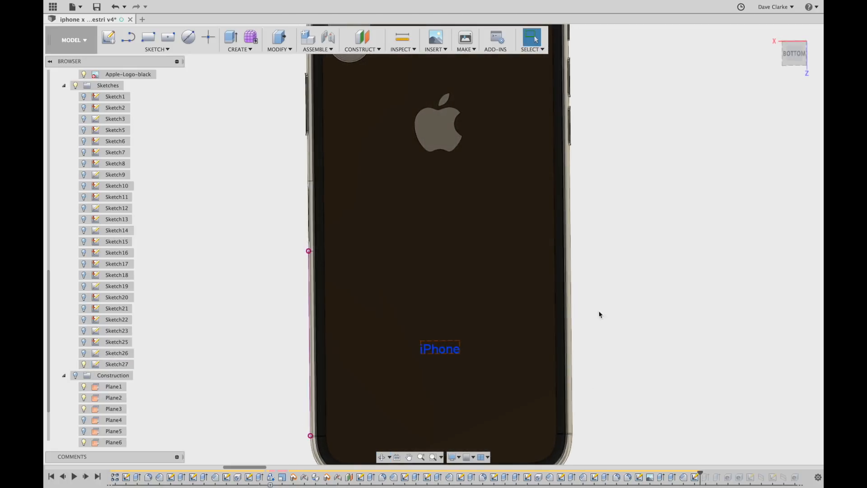
{"action": "double_click", "coordinate": [694, 478]}
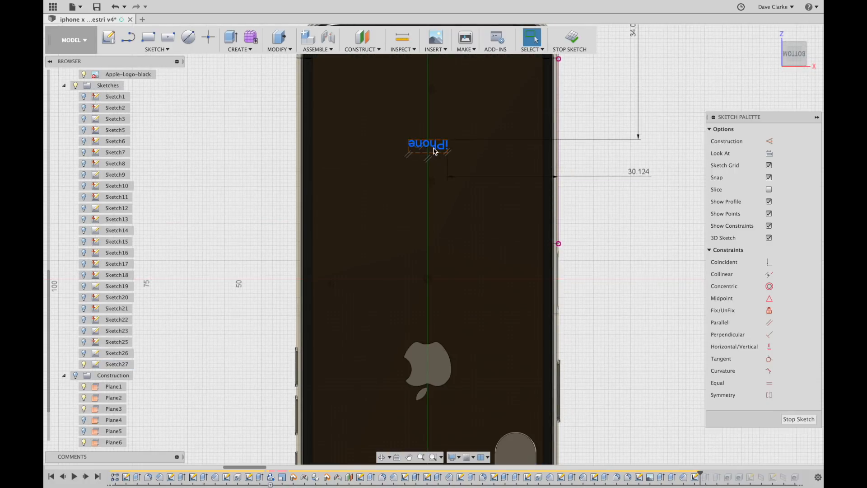
{"action": "double_click", "coordinate": [440, 147]}
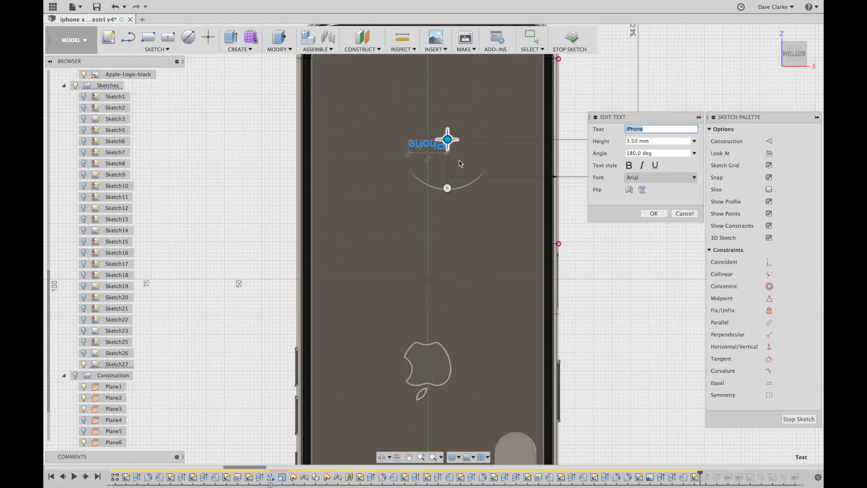
{"action": "left_click", "coordinate": [684, 213]}
{"action": "scroll", "coordinate": [602, 231], "scroll_direction": "down", "scroll_amount": 1}
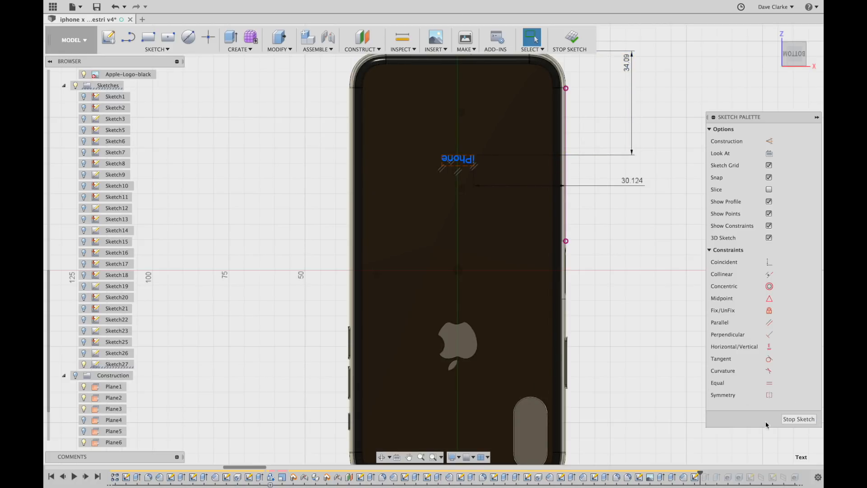
{"action": "left_click", "coordinate": [793, 420]}
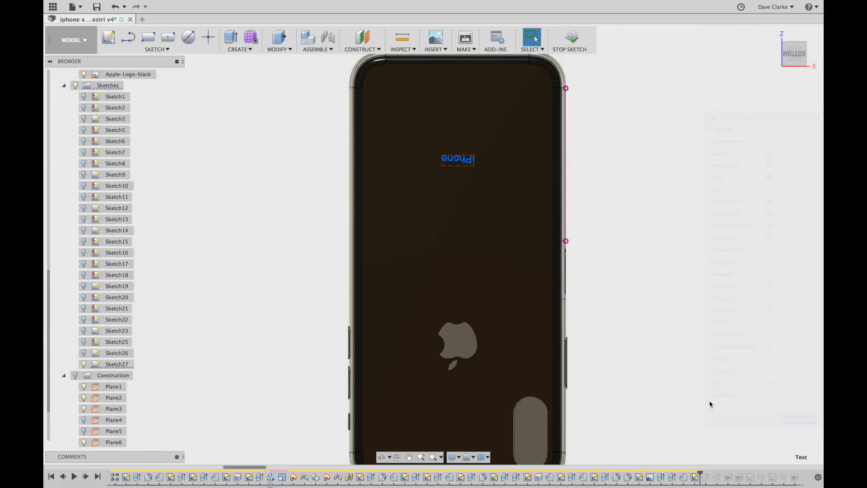
Replay the iPhone lettering extrusion with Sketch27 hidden and view the whole phone back.
{"action": "left_click", "coordinate": [86, 476]}
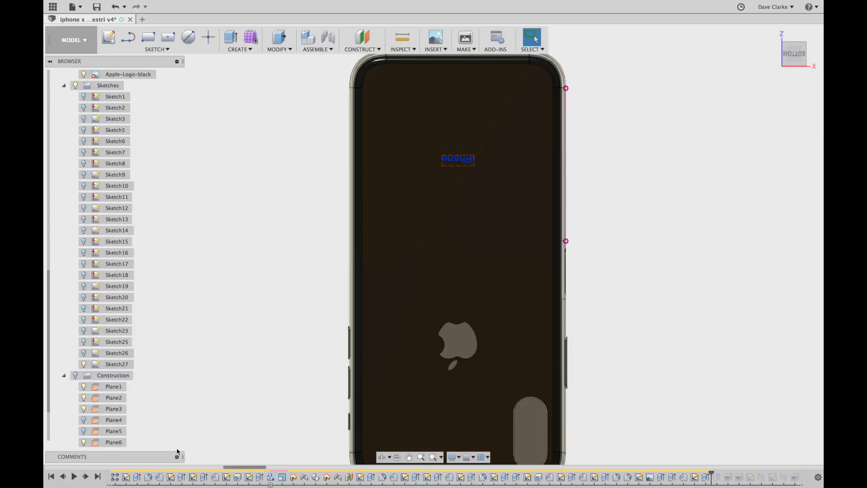
{"action": "left_click", "coordinate": [83, 364]}
{"action": "middle_click_drag", "start_coordinate": [528, 186], "coordinate": [519, 167], "text": "shift"}
{"action": "scroll", "coordinate": [430, 183], "scroll_direction": "up", "scroll_amount": 6}
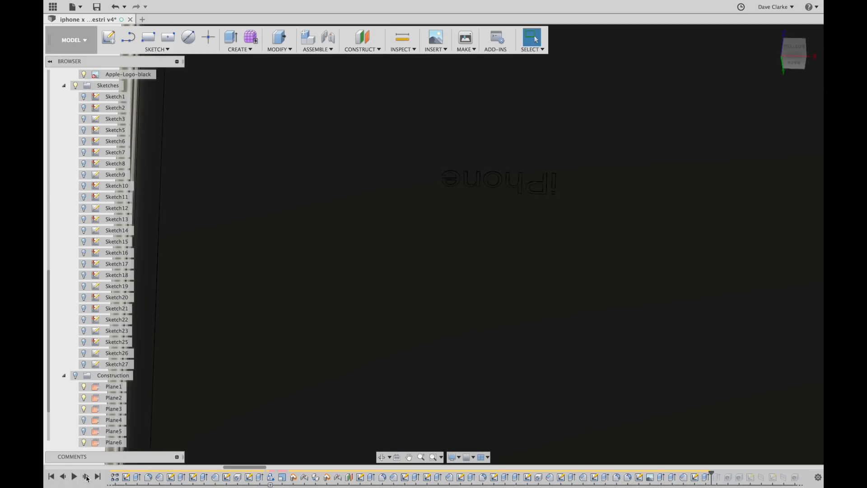
{"action": "left_click", "coordinate": [86, 477]}
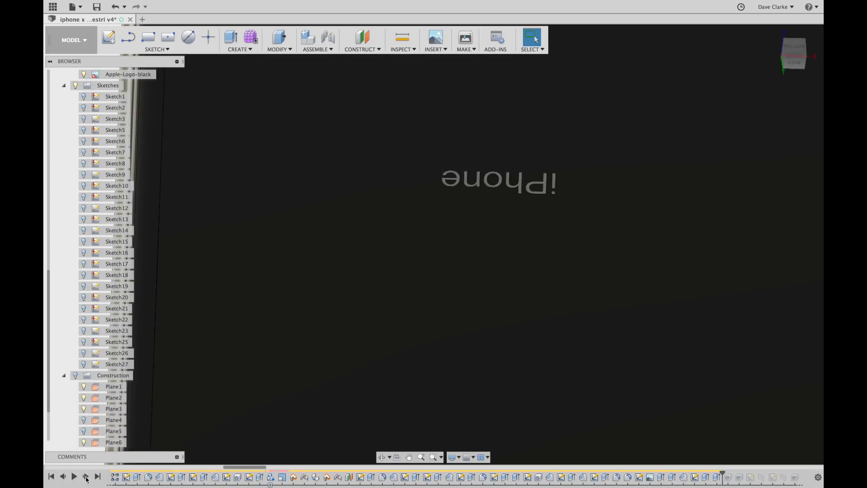
{"action": "scroll", "coordinate": [489, 198], "scroll_direction": "up", "scroll_amount": 5}
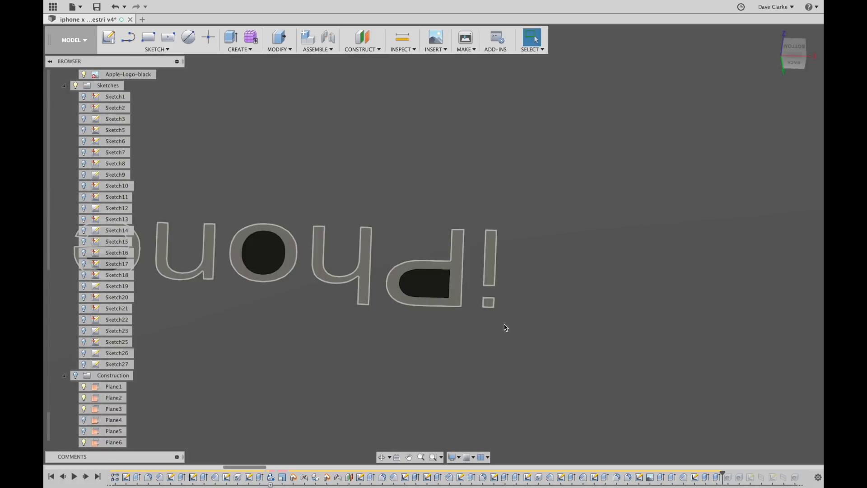
{"action": "scroll", "coordinate": [361, 253], "scroll_direction": "down", "scroll_amount": 3}
{"action": "scroll", "coordinate": [336, 247], "scroll_direction": "down", "scroll_amount": 3}
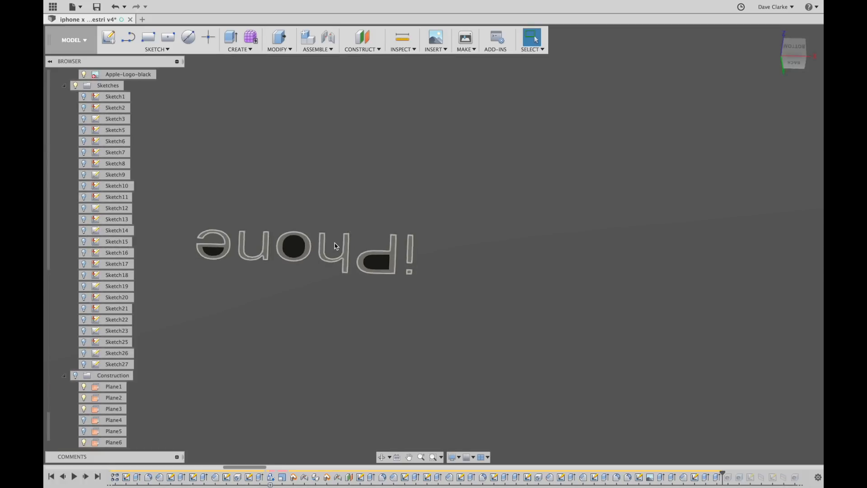
{"action": "scroll", "coordinate": [391, 263], "scroll_direction": "down", "scroll_amount": 4}
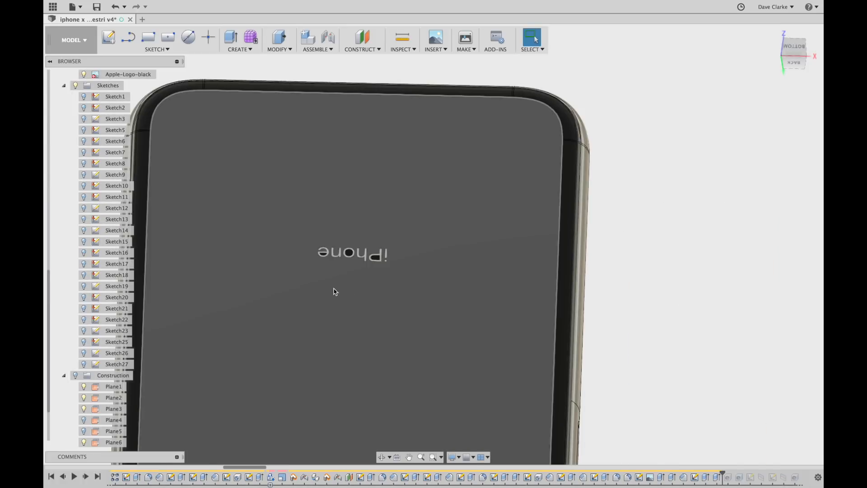
{"action": "scroll", "coordinate": [336, 290], "scroll_direction": "down", "scroll_amount": 3}
{"action": "middle_click_drag", "start_coordinate": [484, 320], "coordinate": [657, 363]}
{"action": "key", "text": "Escape"}
{"action": "scroll", "coordinate": [442, 364], "scroll_direction": "up", "scroll_amount": 10}
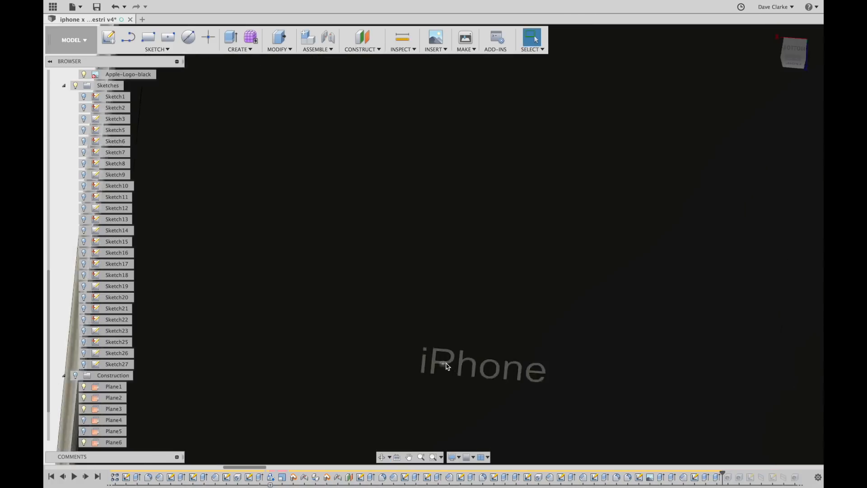
{"action": "scroll", "coordinate": [86, 111], "scroll_direction": "up", "scroll_amount": 5}
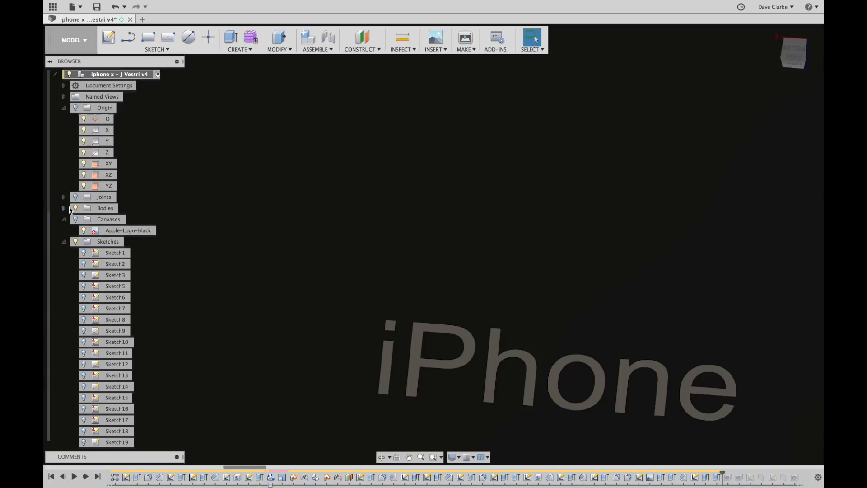
Check the separate letter bodies by selecting the n body, then collapse Bodies and Sketches.
{"action": "left_click", "coordinate": [63, 209]}
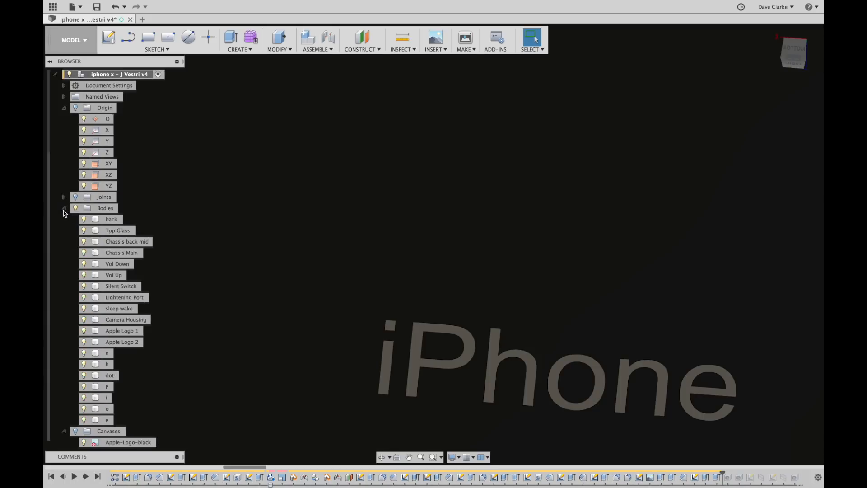
{"action": "left_click", "coordinate": [108, 354]}
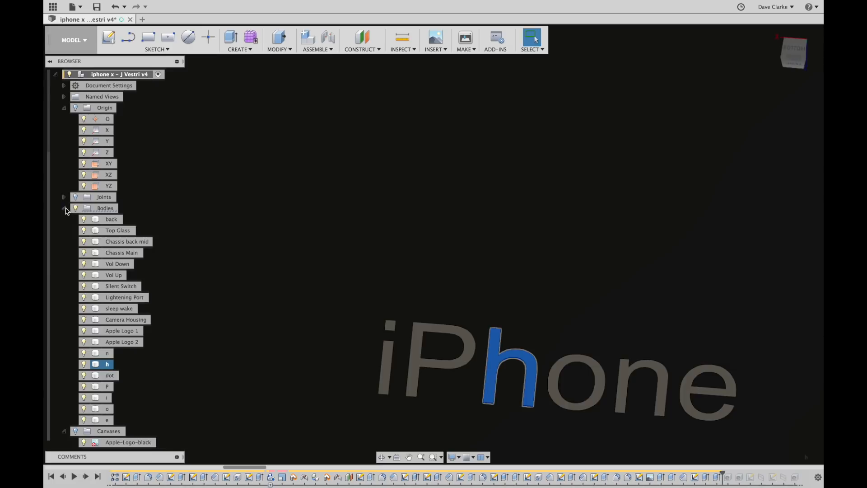
{"action": "left_click", "coordinate": [64, 209]}
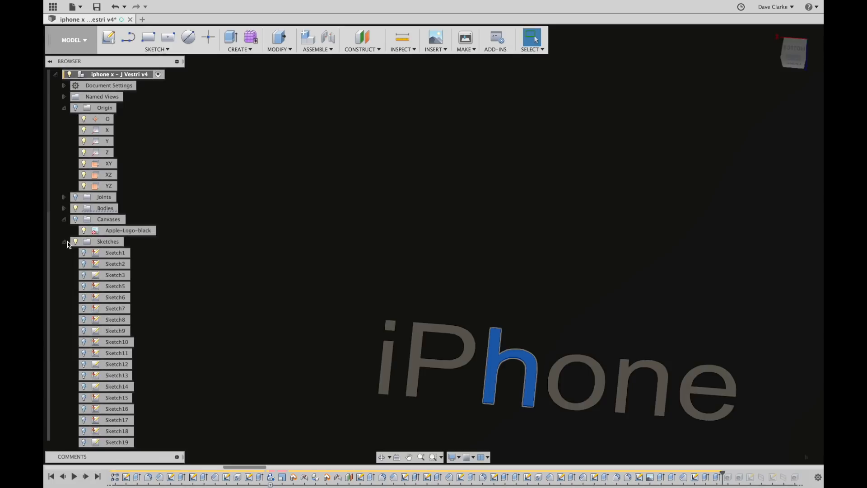
{"action": "left_click", "coordinate": [63, 241]}
{"action": "scroll", "coordinate": [271, 402], "scroll_direction": "down", "scroll_amount": 5}
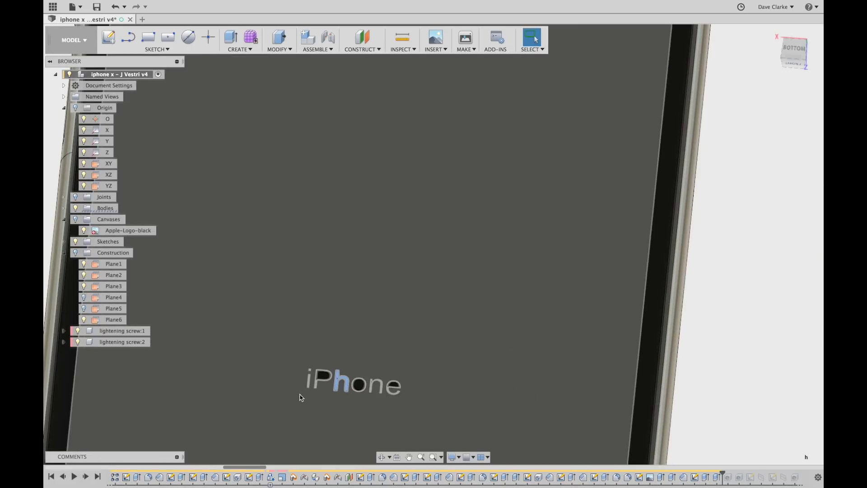
{"action": "scroll", "coordinate": [300, 398], "scroll_direction": "down", "scroll_amount": 10}
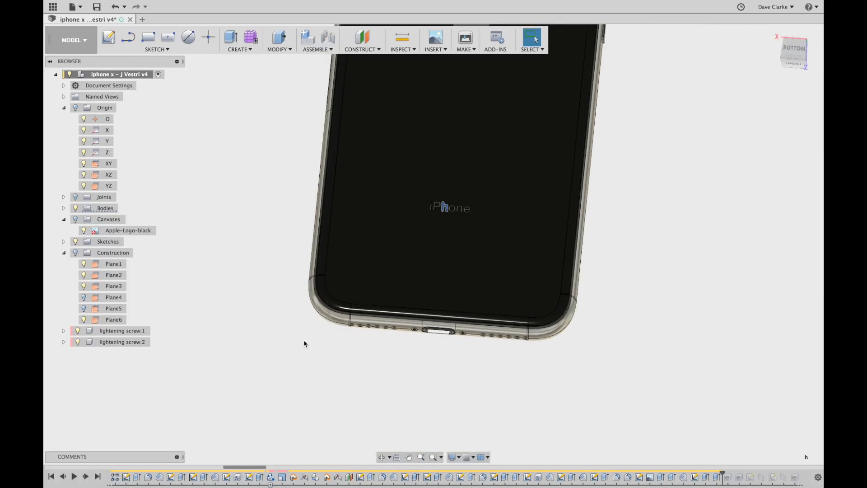
Replay the decal feature and swing the view through front, left and top.
{"action": "middle_click_drag", "start_coordinate": [305, 345], "coordinate": [291, 370]}
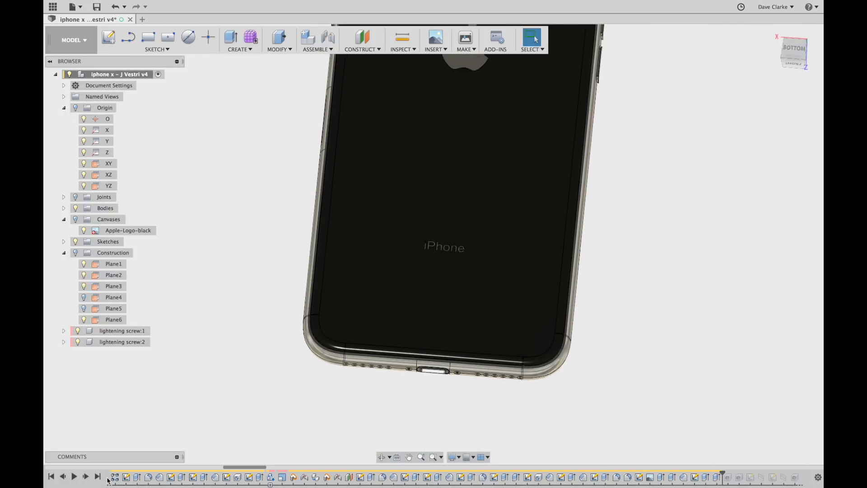
{"action": "left_click", "coordinate": [86, 477]}
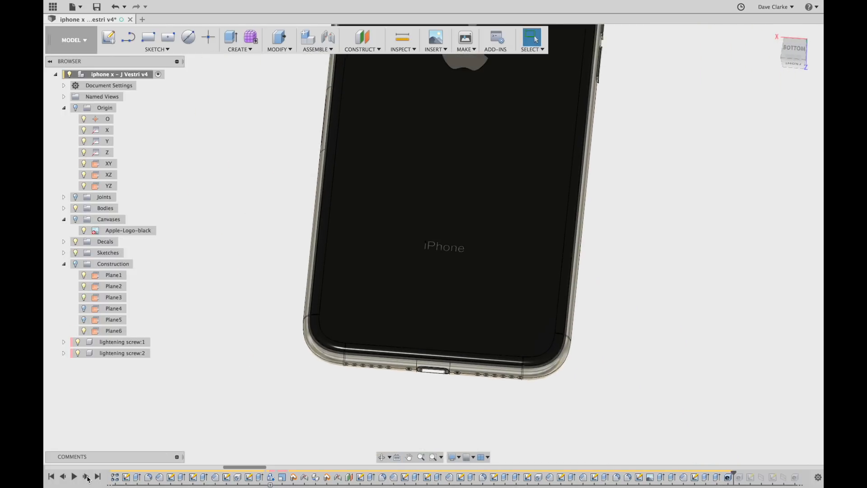
{"action": "middle_click_drag", "start_coordinate": [233, 245], "coordinate": [379, 249], "text": "shift"}
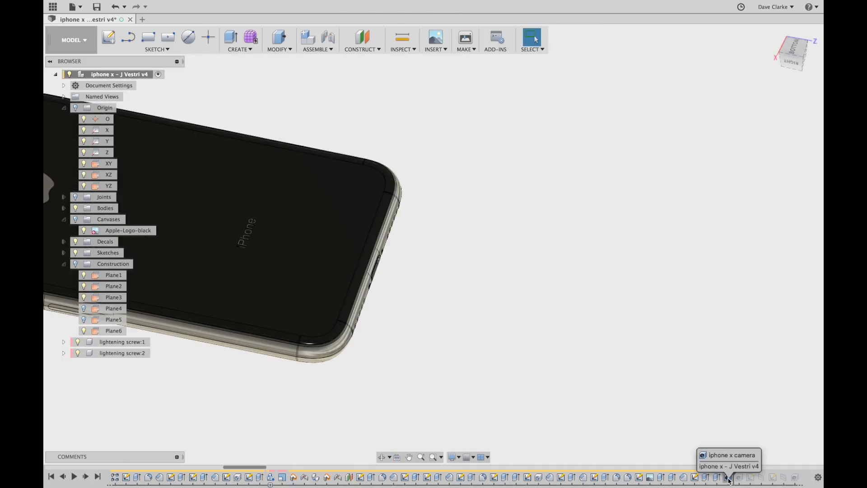
{"action": "left_click", "coordinate": [798, 65]}
{"action": "left_click", "coordinate": [799, 45]}
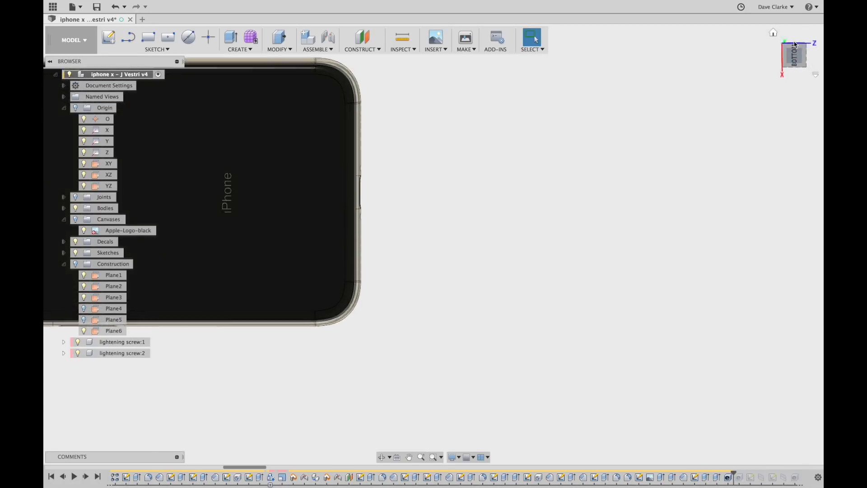
{"action": "left_click", "coordinate": [795, 40]}
Zoom in on the camera bump to see its two lenses and central flash.
{"action": "middle_click_drag", "start_coordinate": [431, 252], "coordinate": [739, 165]}
{"action": "middle_click_drag", "start_coordinate": [470, 399], "coordinate": [498, 350], "text": "shift"}
{"action": "middle_click_drag", "start_coordinate": [426, 273], "coordinate": [413, 208], "text": "shift"}
{"action": "scroll", "coordinate": [304, 201], "scroll_direction": "up", "scroll_amount": 3}
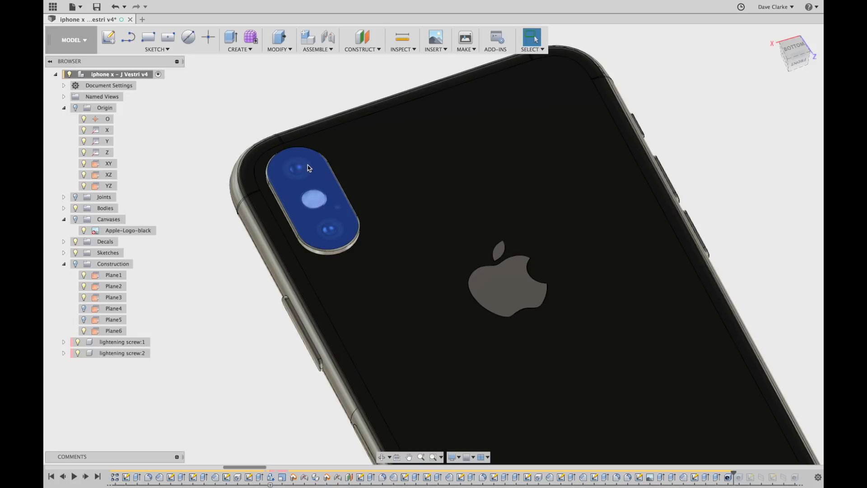
{"action": "scroll", "coordinate": [346, 232], "scroll_direction": "up", "scroll_amount": 2}
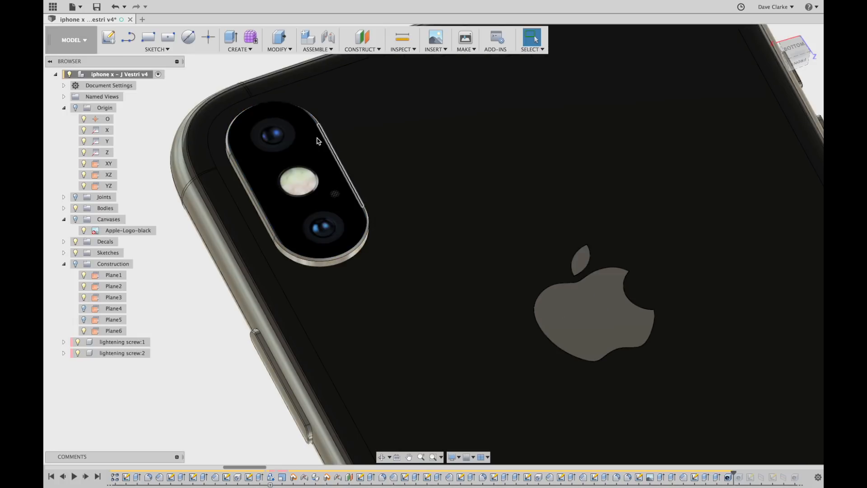
{"action": "scroll", "coordinate": [415, 360], "scroll_direction": "down", "scroll_amount": 3}
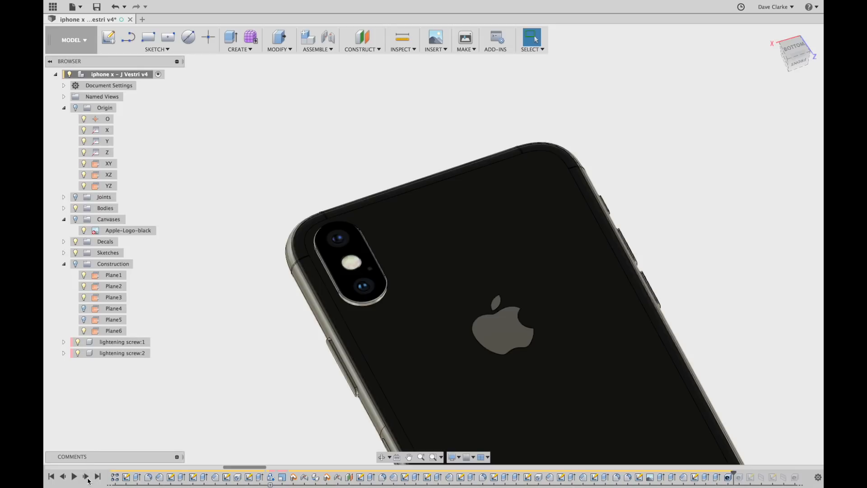
Orbit and zoom onto the notch's earpiece slot and front camera, then expand the browser's Sketches folder.
{"action": "middle_click_drag", "start_coordinate": [584, 323], "coordinate": [412, 314], "text": "shift"}
{"action": "scroll", "coordinate": [577, 211], "scroll_direction": "up", "scroll_amount": 8}
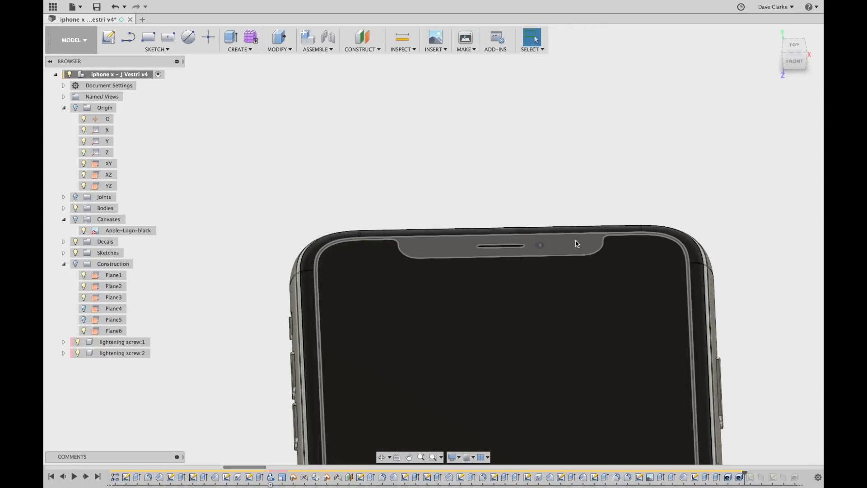
{"action": "middle_click_drag", "start_coordinate": [576, 242], "coordinate": [579, 273], "text": "shift"}
{"action": "scroll", "coordinate": [556, 263], "scroll_direction": "up", "scroll_amount": 6}
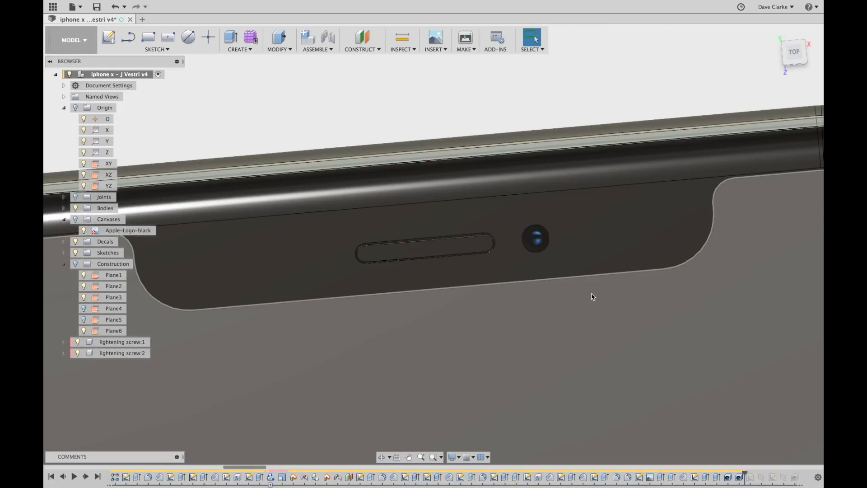
{"action": "scroll", "coordinate": [544, 257], "scroll_direction": "down", "scroll_amount": 4}
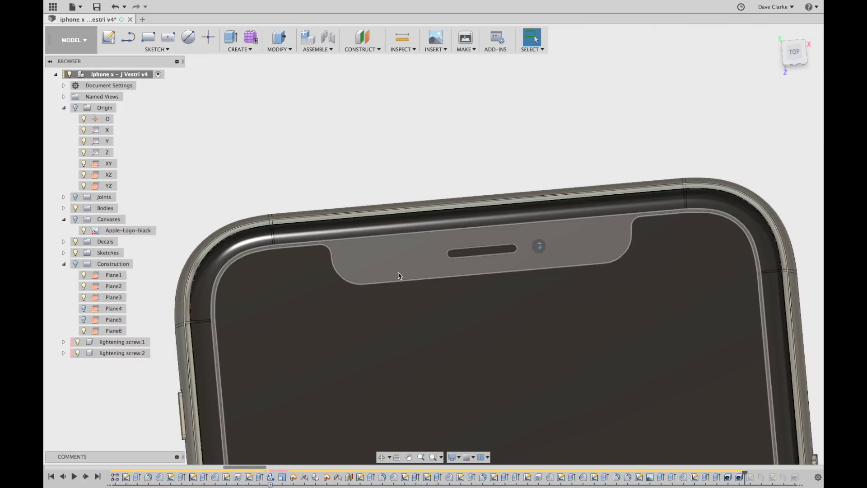
{"action": "middle_click_drag", "start_coordinate": [398, 273], "coordinate": [387, 261], "text": "shift"}
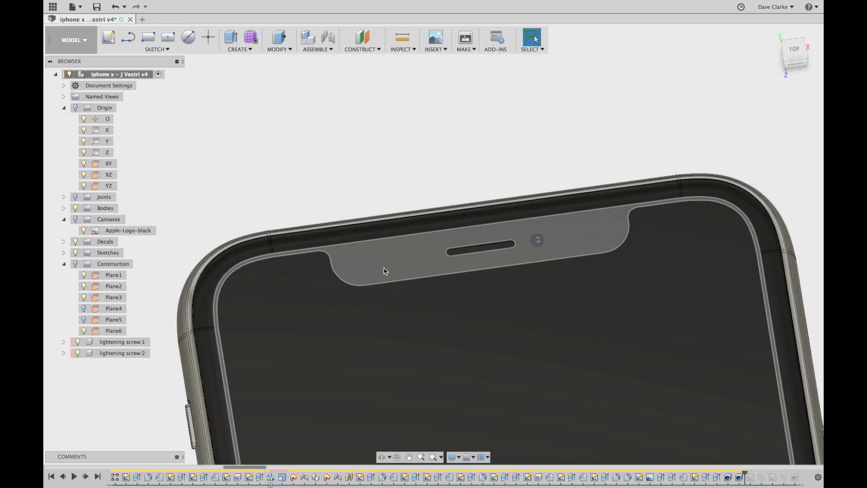
{"action": "scroll", "coordinate": [384, 271], "scroll_direction": "down", "scroll_amount": 5}
{"action": "middle_click_drag", "start_coordinate": [430, 334], "coordinate": [449, 326], "text": "shift"}
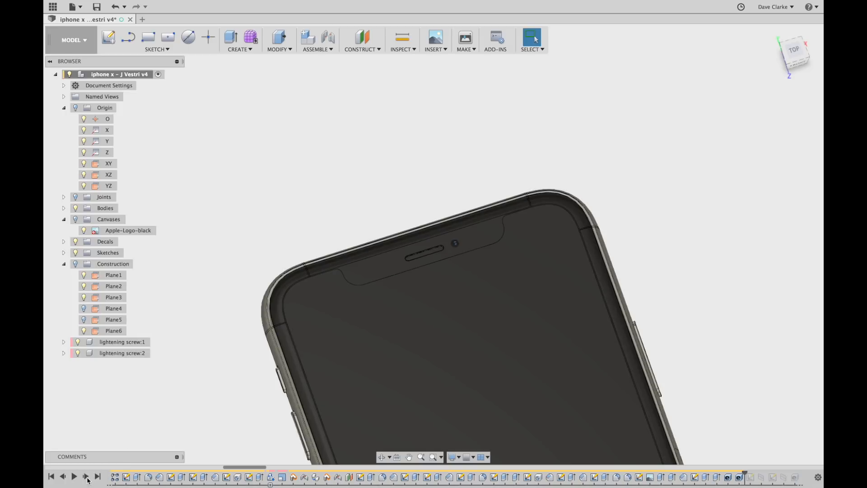
{"action": "middle_click_drag", "start_coordinate": [707, 296], "coordinate": [619, 179]}
{"action": "left_click", "coordinate": [64, 252]}
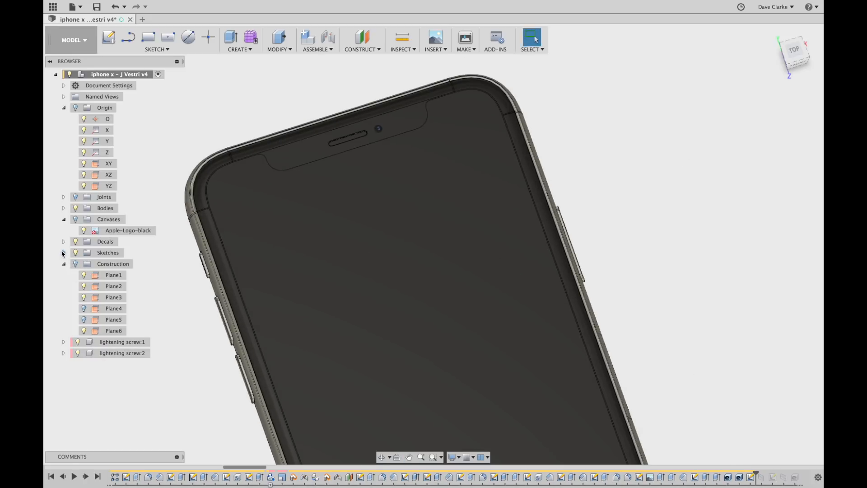
Show Sketch28 and orbit to inspect its top-face profile on the phone.
{"action": "scroll", "coordinate": [96, 334], "scroll_direction": "down", "scroll_amount": 5}
{"action": "left_click", "coordinate": [84, 342]}
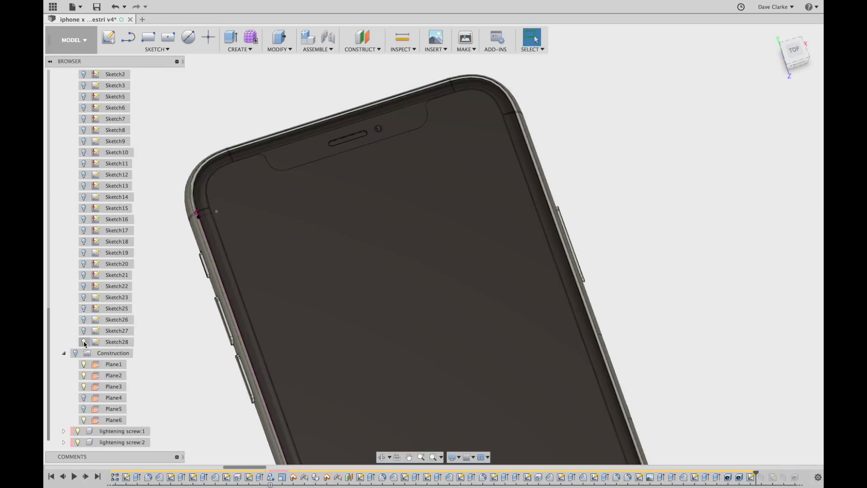
{"action": "scroll", "coordinate": [784, 286], "scroll_direction": "down", "scroll_amount": 5}
{"action": "middle_click_drag", "start_coordinate": [783, 286], "coordinate": [687, 139], "text": "shift"}
{"action": "middle_click_drag", "start_coordinate": [518, 390], "coordinate": [549, 362], "text": "shift"}
{"action": "scroll", "coordinate": [355, 255], "scroll_direction": "up", "scroll_amount": 5}
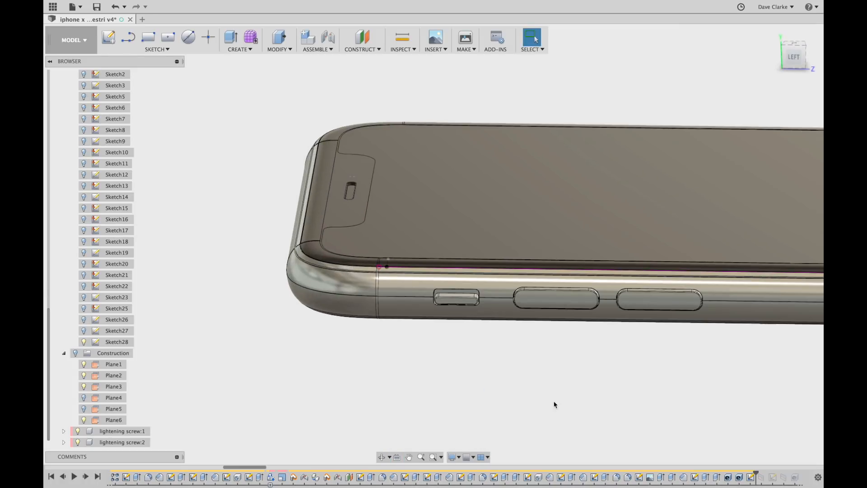
{"action": "left_click", "coordinate": [380, 266]}
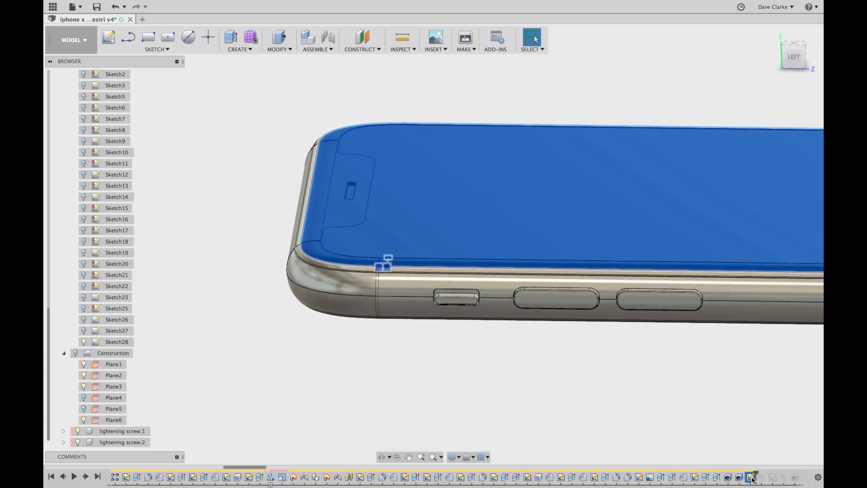
{"action": "mouse_move", "coordinate": [591, 384]}
{"action": "middle_mouse_down", "text": "shift"}
{"action": "mouse_move", "coordinate": [597, 367]}
{"action": "mouse_move", "coordinate": [595, 382]}
{"action": "middle_mouse_up", "text": "shift"}
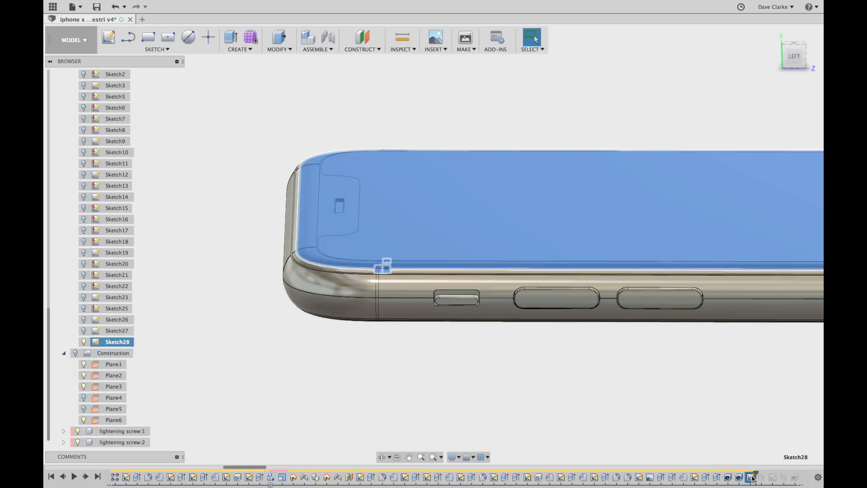
Edit Sketch28 to review its 1.00-dimensioned mark, then finish the sketch.
{"action": "double_click", "coordinate": [752, 478]}
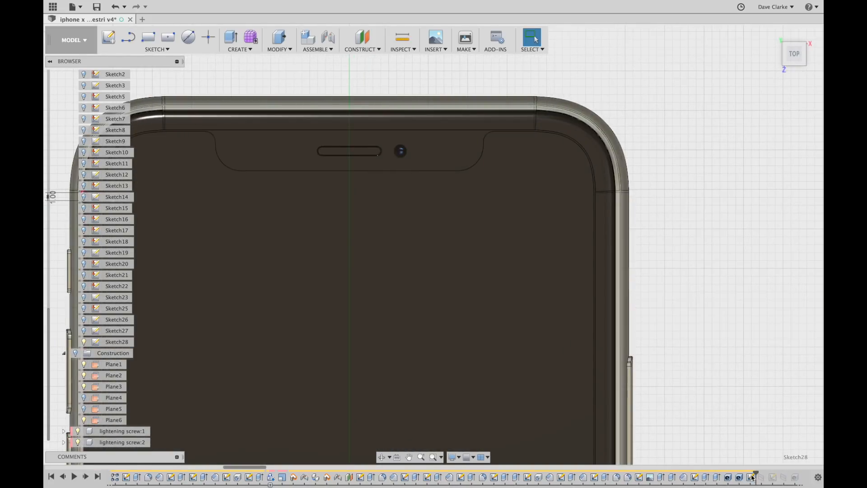
{"action": "scroll", "coordinate": [304, 141], "scroll_direction": "up", "scroll_amount": 5}
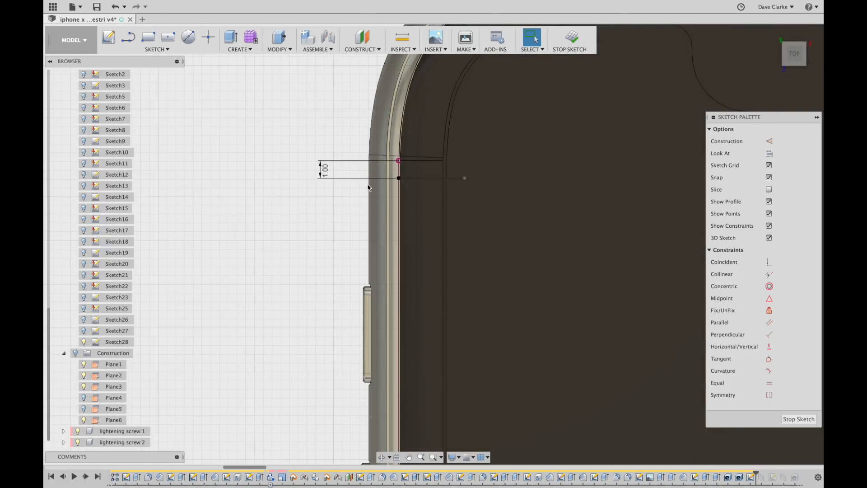
{"action": "scroll", "coordinate": [357, 189], "scroll_direction": "down", "scroll_amount": 5}
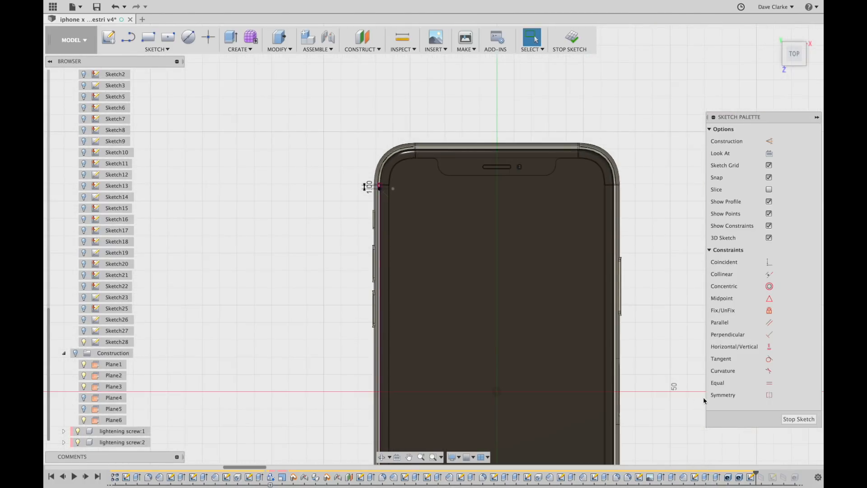
{"action": "left_click", "coordinate": [798, 419]}
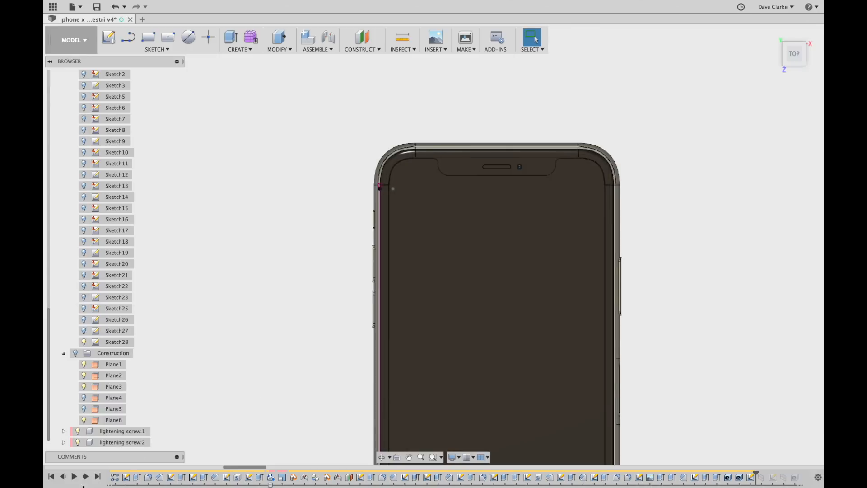
Step the timeline forward one feature and tilt the view to see the phone at an angle.
{"action": "left_click", "coordinate": [87, 478]}
{"action": "middle_click_drag", "start_coordinate": [432, 297], "coordinate": [365, 262], "text": "shift"}
{"action": "scroll", "coordinate": [341, 268], "scroll_direction": "up", "scroll_amount": 5}
{"action": "scroll", "coordinate": [329, 267], "scroll_direction": "down", "scroll_amount": 10}
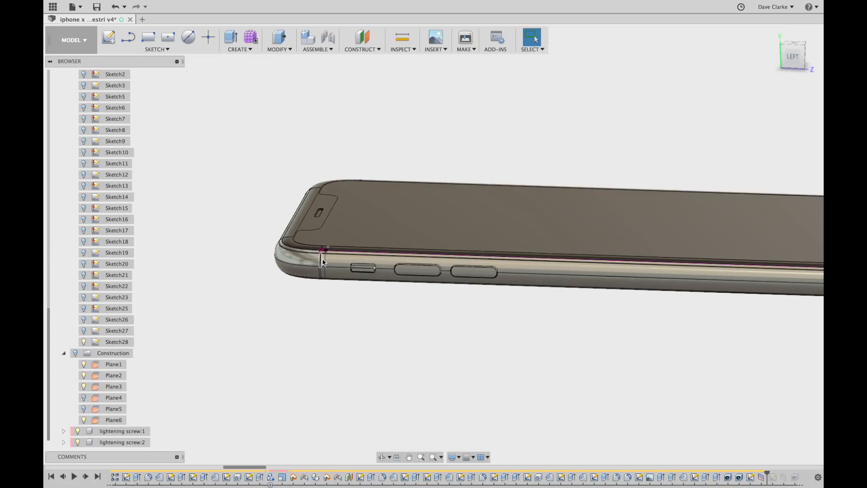
{"action": "scroll", "coordinate": [323, 263], "scroll_direction": "up", "scroll_amount": 1}
{"action": "scroll", "coordinate": [409, 311], "scroll_direction": "up", "scroll_amount": 4}
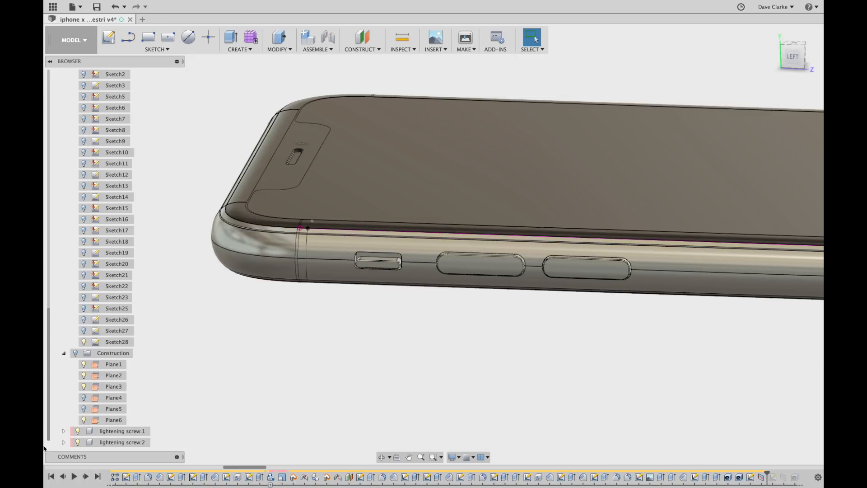
Replay Sketch29, then check the antenna band's edge length and face area.
{"action": "left_click", "coordinate": [89, 477]}
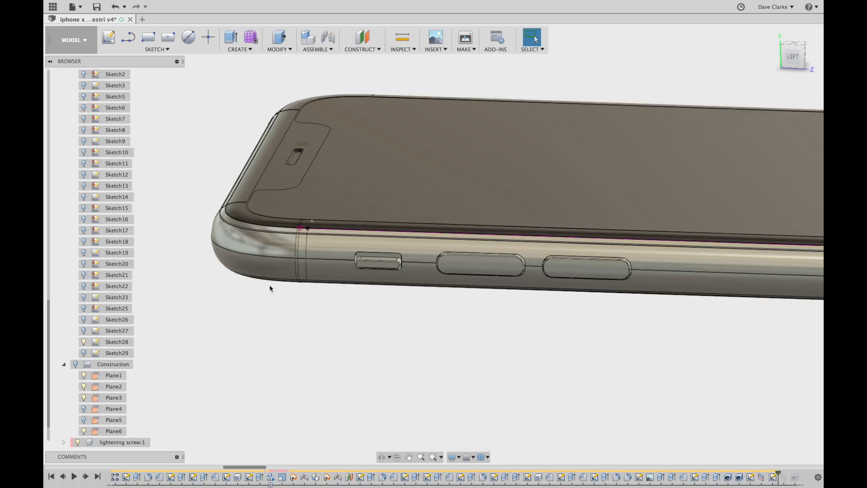
{"action": "scroll", "coordinate": [270, 288], "scroll_direction": "up", "scroll_amount": 3}
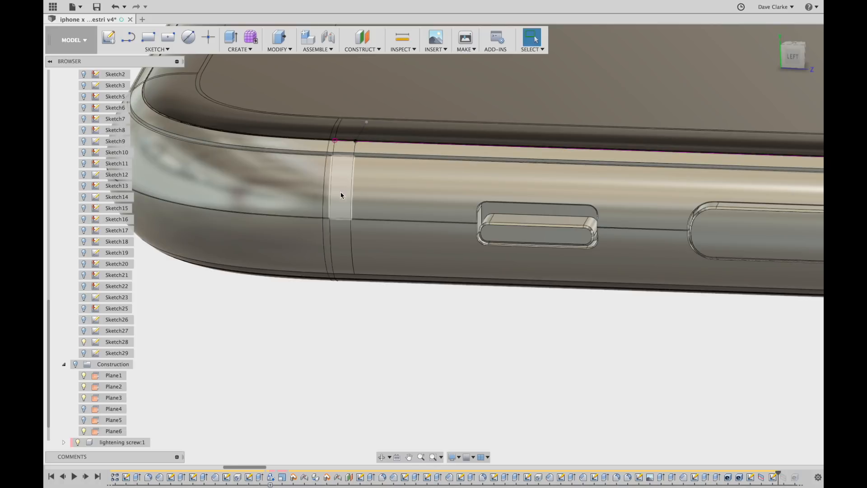
{"action": "left_click", "coordinate": [372, 208]}
{"action": "left_click", "coordinate": [335, 208]}
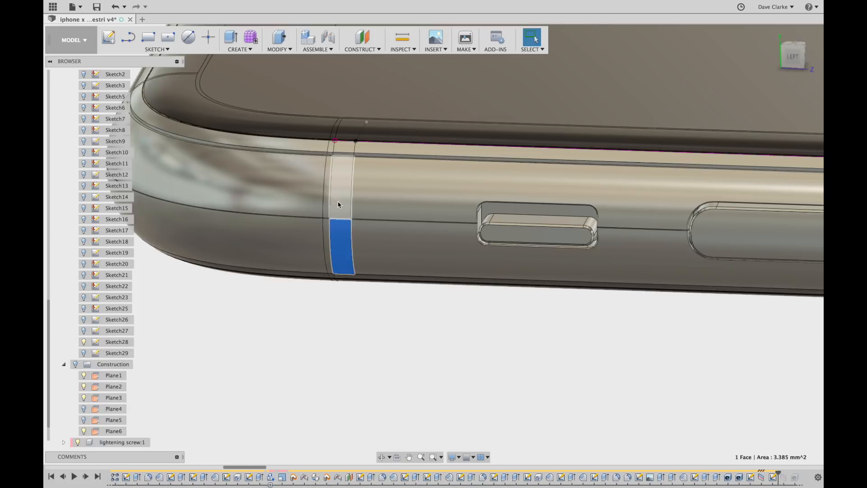
{"action": "left_click", "coordinate": [329, 243]}
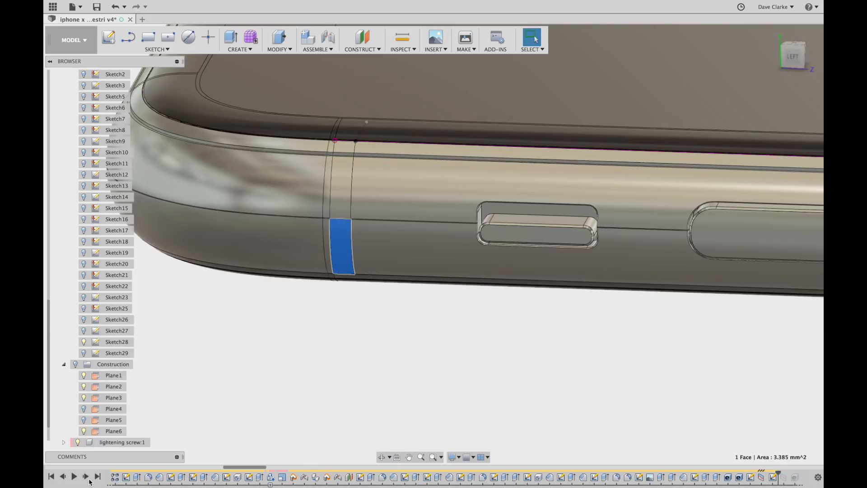
{"action": "left_click", "coordinate": [574, 335]}
{"action": "scroll", "coordinate": [575, 341], "scroll_direction": "down", "scroll_amount": 5}
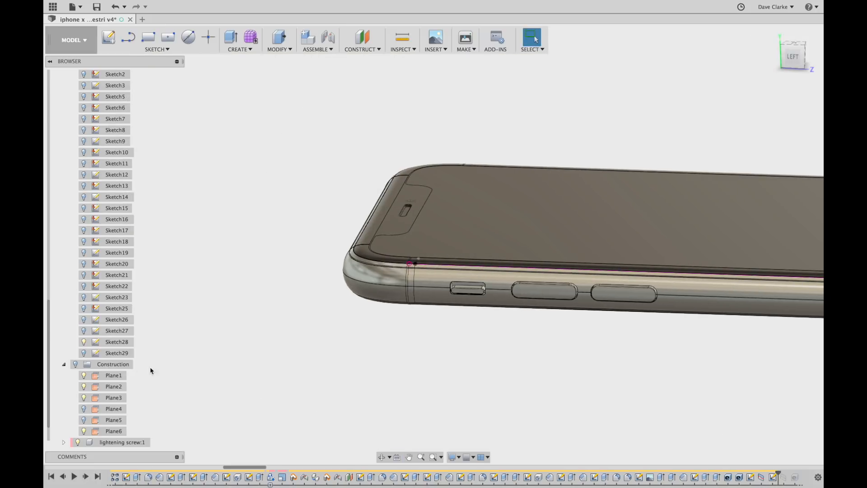
Hide Sketch28 and preview Sketch29's lines along the phone before hiding it again.
{"action": "left_click", "coordinate": [85, 342]}
{"action": "left_click", "coordinate": [84, 351]}
{"action": "mouse_move", "coordinate": [793, 407]}
{"action": "middle_mouse_down"}
{"action": "mouse_move", "coordinate": [602, 352]}
{"action": "mouse_move", "coordinate": [287, 353]}
{"action": "middle_mouse_up"}
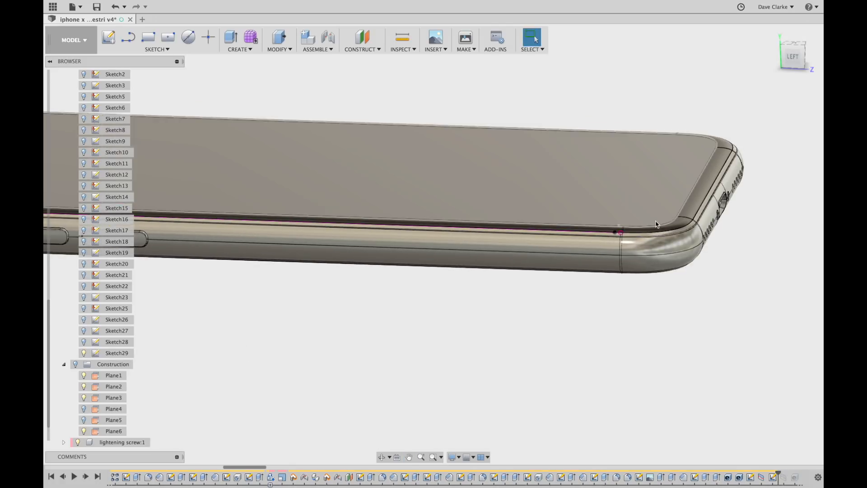
{"action": "left_click", "coordinate": [83, 353]}
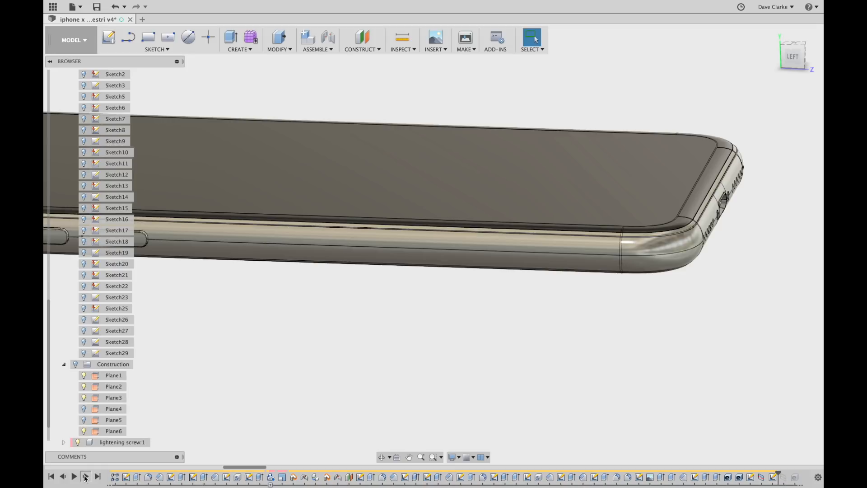
Replay the next feature adding an edge line and inspect the phone's right end.
{"action": "left_click", "coordinate": [87, 478]}
{"action": "middle_click_drag", "start_coordinate": [632, 318], "coordinate": [493, 314], "text": "shift"}
{"action": "scroll", "coordinate": [699, 363], "scroll_direction": "up", "scroll_amount": 5}
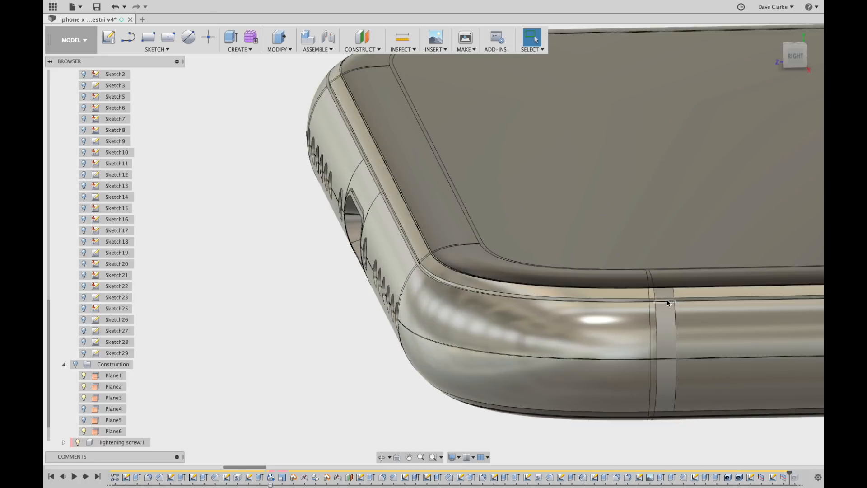
{"action": "scroll", "coordinate": [535, 302], "scroll_direction": "down", "scroll_amount": 8}
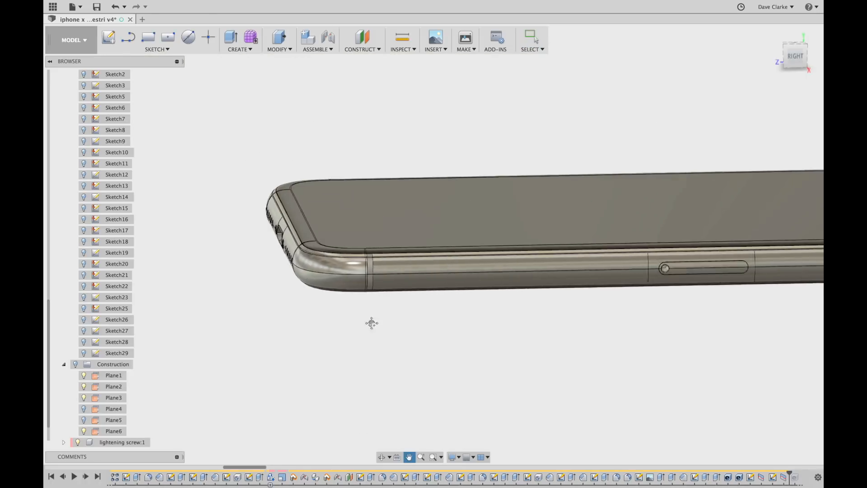
{"action": "middle_click_drag", "start_coordinate": [565, 312], "coordinate": [461, 317]}
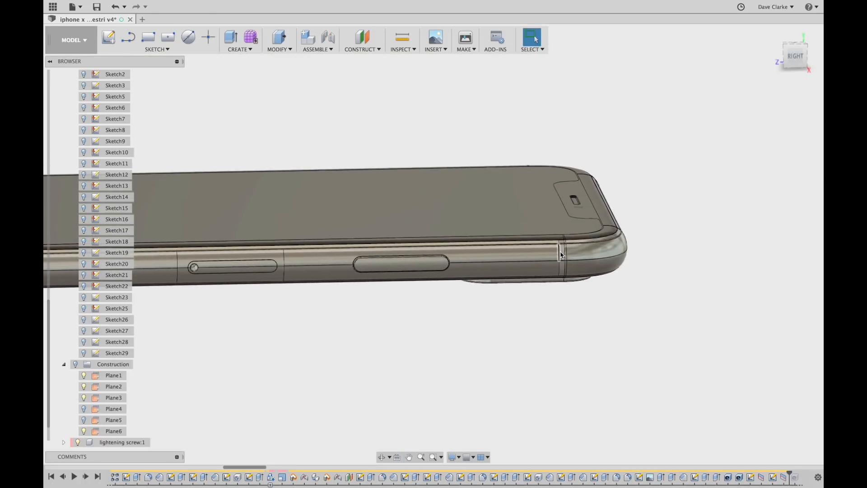
{"action": "scroll", "coordinate": [560, 255], "scroll_direction": "up", "scroll_amount": 5}
{"action": "scroll", "coordinate": [560, 255], "scroll_direction": "down", "scroll_amount": 3}
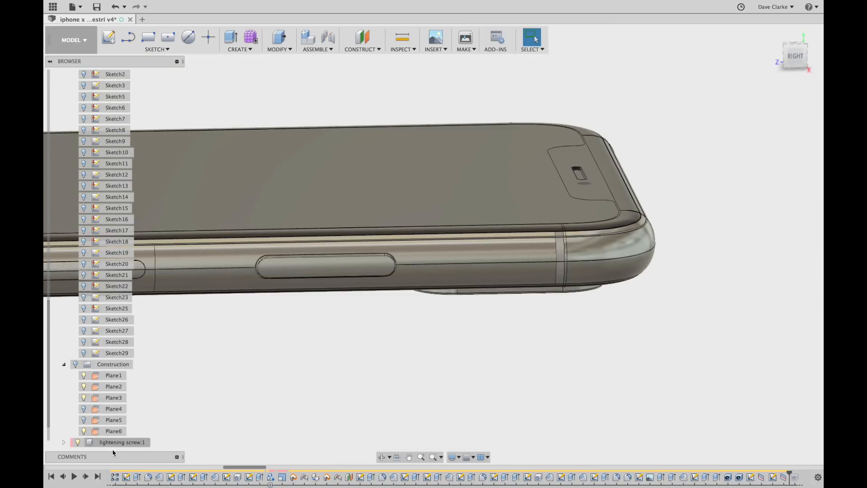
Step forward one more feature and bring the front notch into view.
{"action": "left_click", "coordinate": [86, 477]}
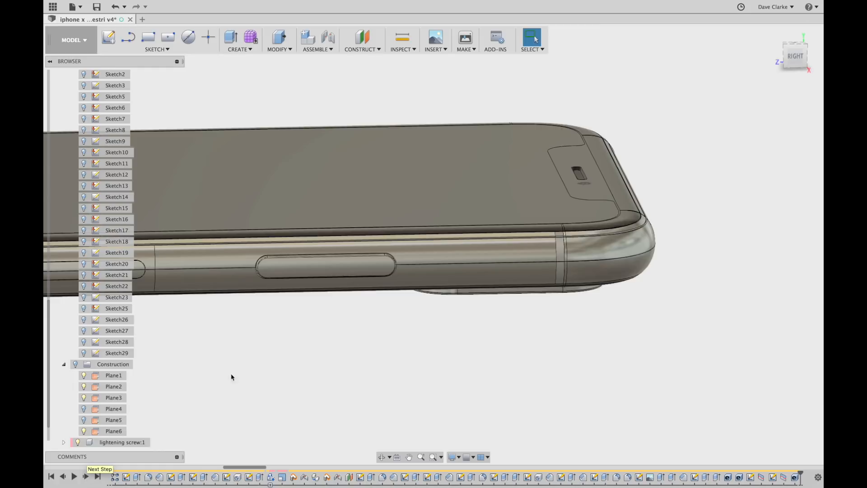
{"action": "middle_click_drag", "start_coordinate": [216, 387], "coordinate": [304, 397], "text": "shift"}
{"action": "middle_click_drag", "start_coordinate": [153, 158], "coordinate": [685, 239]}
{"action": "middle_click_drag", "start_coordinate": [667, 59], "coordinate": [644, 439]}
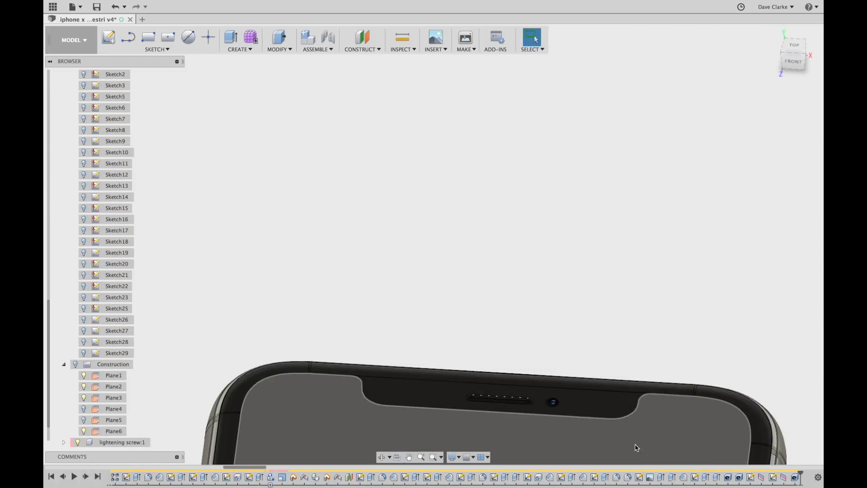
Orbit and zoom around the earpiece at the top of the phone.
{"action": "scroll", "coordinate": [466, 379], "scroll_direction": "up", "scroll_amount": 5}
{"action": "middle_click_drag", "start_coordinate": [543, 454], "coordinate": [565, 272], "text": "shift"}
{"action": "scroll", "coordinate": [526, 431], "scroll_direction": "up", "scroll_amount": 5}
{"action": "scroll", "coordinate": [518, 240], "scroll_direction": "up", "scroll_amount": 5}
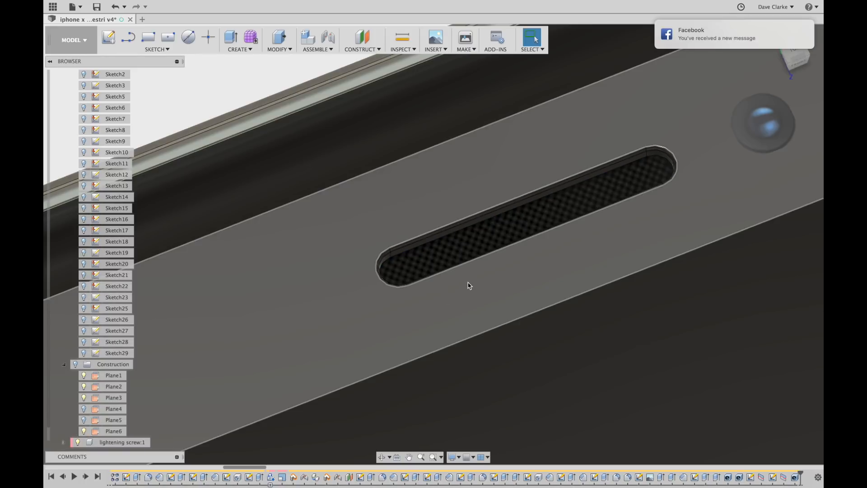
{"action": "scroll", "coordinate": [468, 286], "scroll_direction": "down", "scroll_amount": 5}
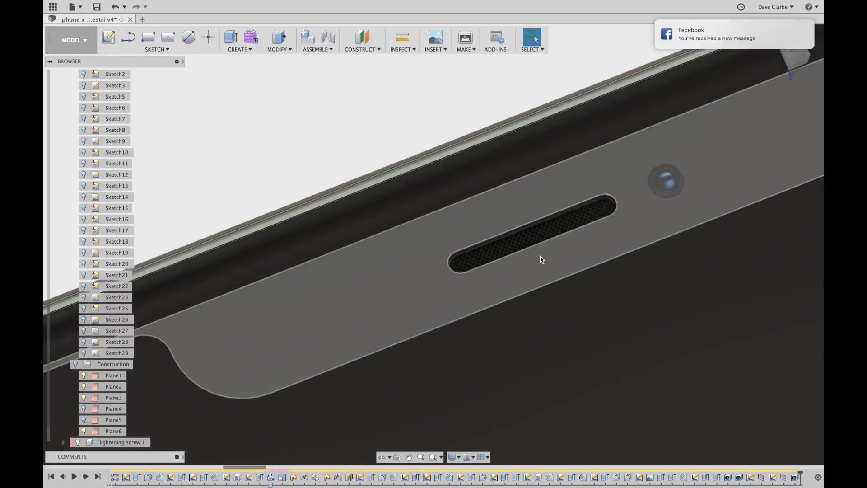
{"action": "scroll", "coordinate": [542, 262], "scroll_direction": "down", "scroll_amount": 8}
Center the phone front and step forward to apply the 9:41, Tuesday, September 12 lock-screen decal.
{"action": "middle_click_drag", "start_coordinate": [559, 321], "coordinate": [412, 239]}
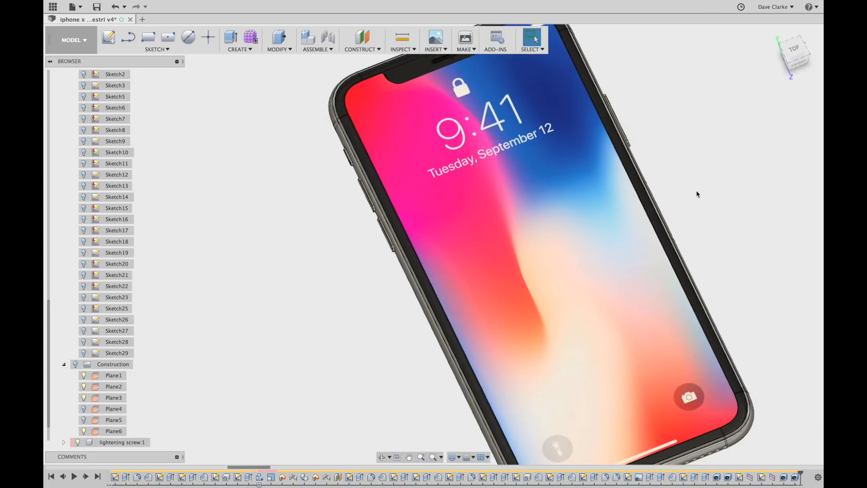
{"action": "scroll", "coordinate": [697, 193], "scroll_direction": "down", "scroll_amount": 5}
{"action": "middle_click_drag", "start_coordinate": [724, 288], "coordinate": [658, 301], "text": "shift"}
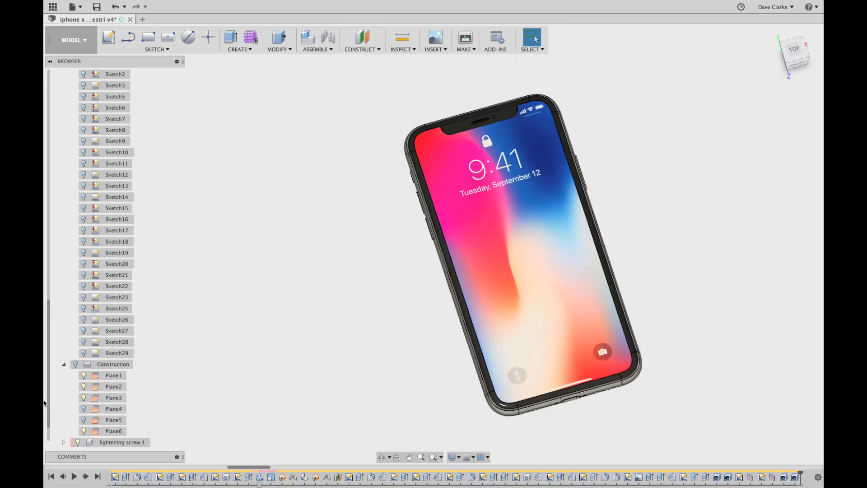
{"action": "left_click", "coordinate": [86, 477]}
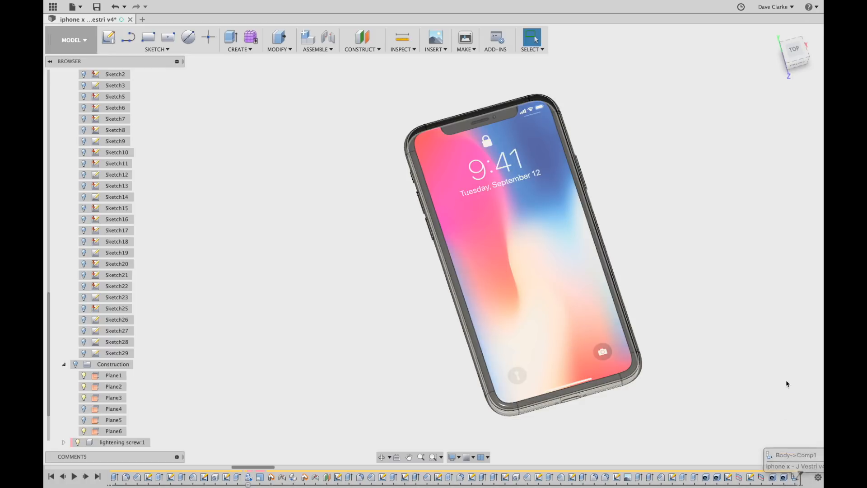
{"action": "scroll", "coordinate": [91, 430], "scroll_direction": "down", "scroll_amount": 2}
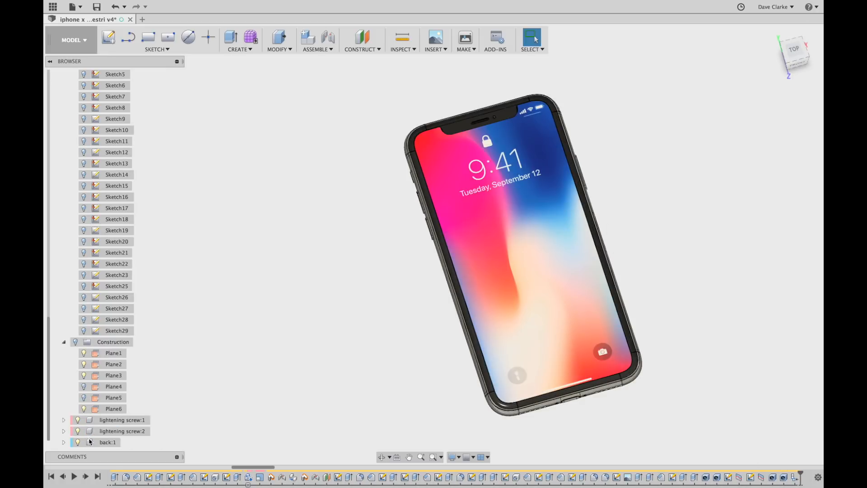
Select the back:1 component and view it from an angled top-front position.
{"action": "left_click", "coordinate": [108, 442]}
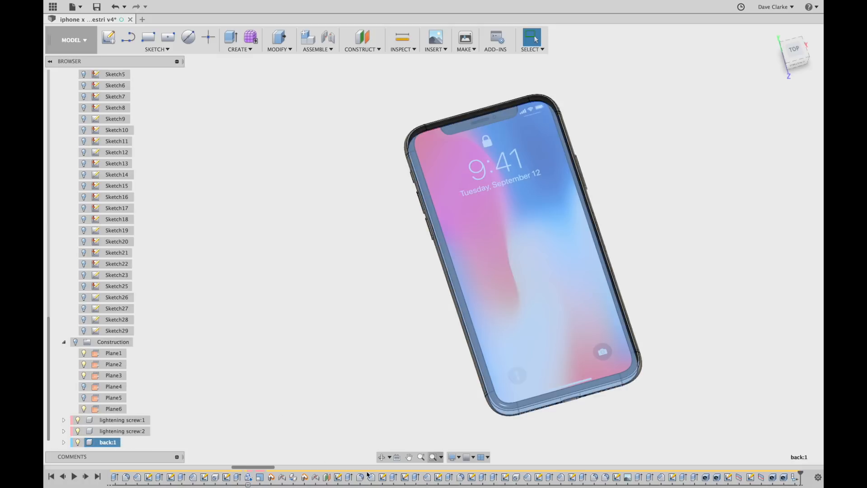
{"action": "mouse_move", "coordinate": [253, 468]}
{"action": "left_mouse_down"}
{"action": "mouse_move", "coordinate": [362, 466]}
{"action": "mouse_move", "coordinate": [480, 448]}
{"action": "left_mouse_up"}
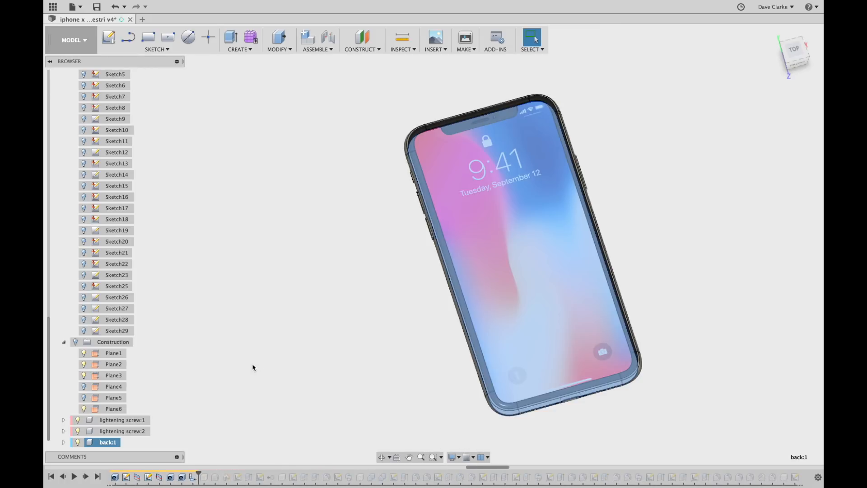
{"action": "middle_click_drag", "start_coordinate": [251, 382], "coordinate": [161, 308]}
{"action": "middle_click_drag", "start_coordinate": [279, 388], "coordinate": [335, 411], "text": "shift"}
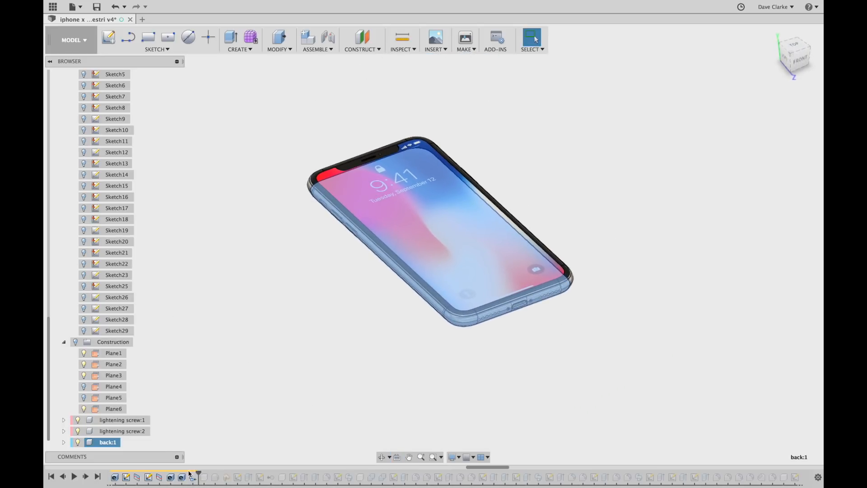
{"action": "left_click", "coordinate": [275, 379]}
{"action": "left_click", "coordinate": [110, 443]}
{"action": "left_click", "coordinate": [301, 382]}
Reselect back:1, check the phone's underside, then step forward to add a construction feature.
{"action": "left_click", "coordinate": [103, 442]}
{"action": "middle_click_drag", "start_coordinate": [310, 402], "coordinate": [327, 380], "text": "shift"}
{"action": "scroll", "coordinate": [420, 311], "scroll_direction": "up", "scroll_amount": 3}
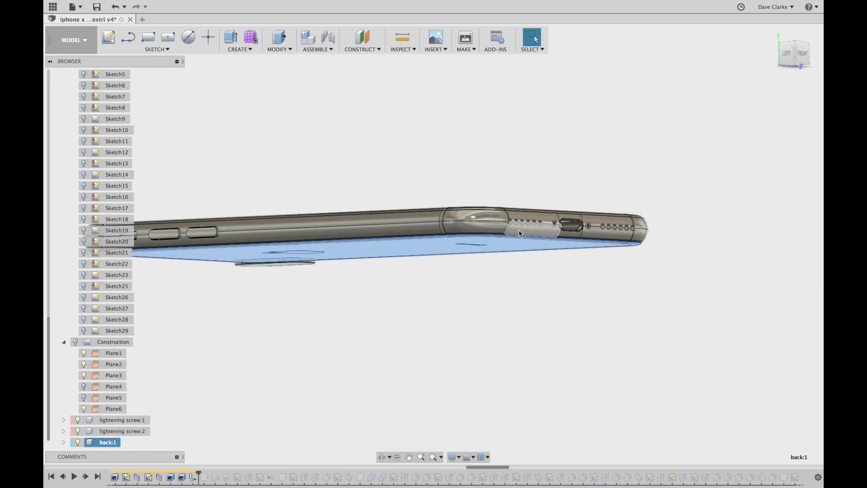
{"action": "scroll", "coordinate": [447, 286], "scroll_direction": "up", "scroll_amount": 2}
{"action": "mouse_move", "coordinate": [500, 354]}
{"action": "middle_mouse_down", "text": "shift"}
{"action": "mouse_move", "coordinate": [508, 323]}
{"action": "mouse_move", "coordinate": [513, 344]}
{"action": "middle_mouse_up", "text": "shift"}
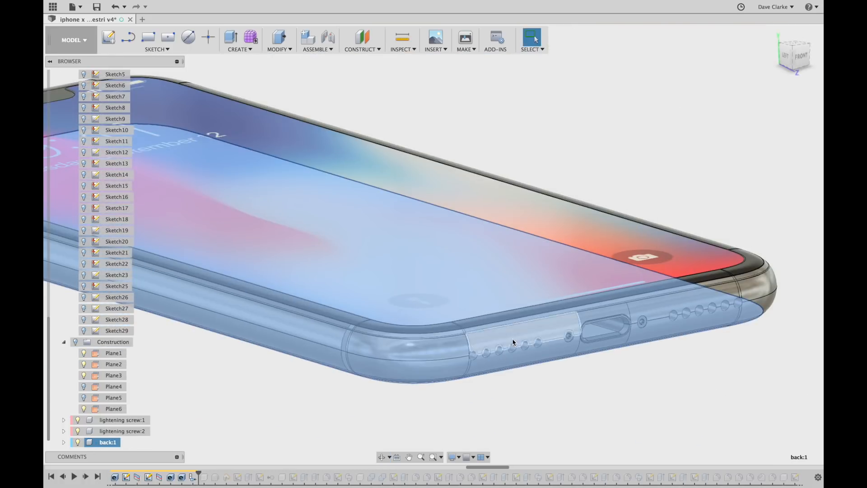
{"action": "scroll", "coordinate": [571, 395], "scroll_direction": "down", "scroll_amount": 3}
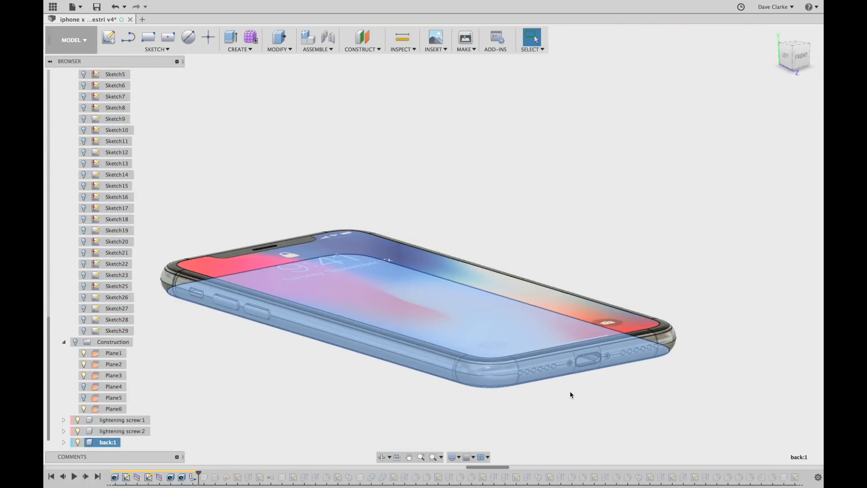
{"action": "left_click", "coordinate": [86, 477]}
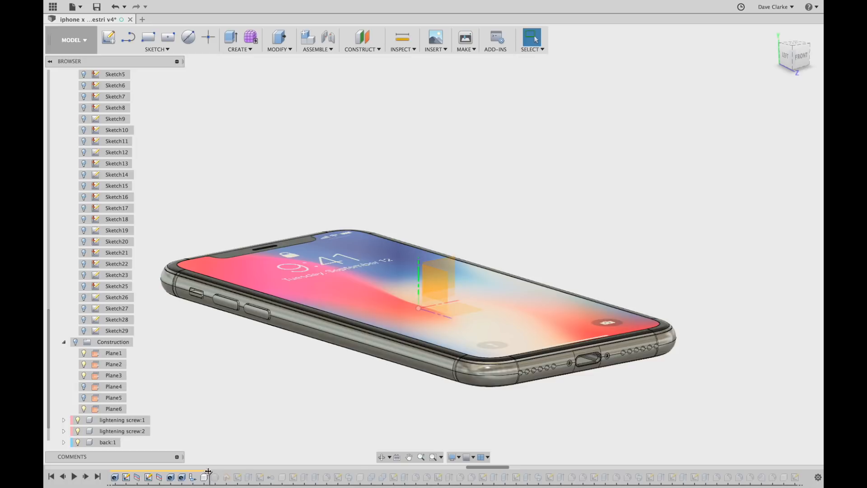
Orbit and zoom around the phone to view its back, finishing on an upright tilted front view.
{"action": "middle_click_drag", "start_coordinate": [420, 387], "coordinate": [392, 419], "text": "shift"}
{"action": "middle_click_drag", "start_coordinate": [659, 325], "coordinate": [635, 242]}
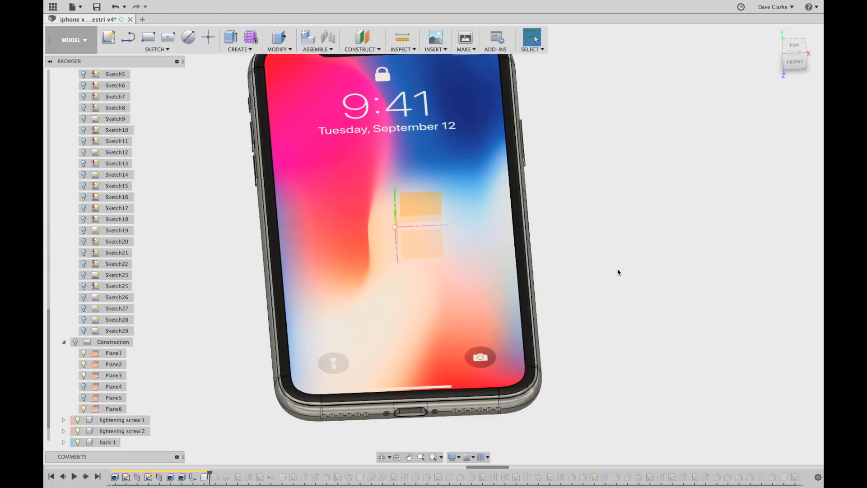
{"action": "scroll", "coordinate": [619, 278], "scroll_direction": "down", "scroll_amount": 5}
{"action": "middle_click_drag", "start_coordinate": [608, 349], "coordinate": [587, 253], "text": "shift"}
{"action": "scroll", "coordinate": [555, 230], "scroll_direction": "up", "scroll_amount": 3}
{"action": "middle_click_drag", "start_coordinate": [616, 287], "coordinate": [614, 231], "text": "shift"}
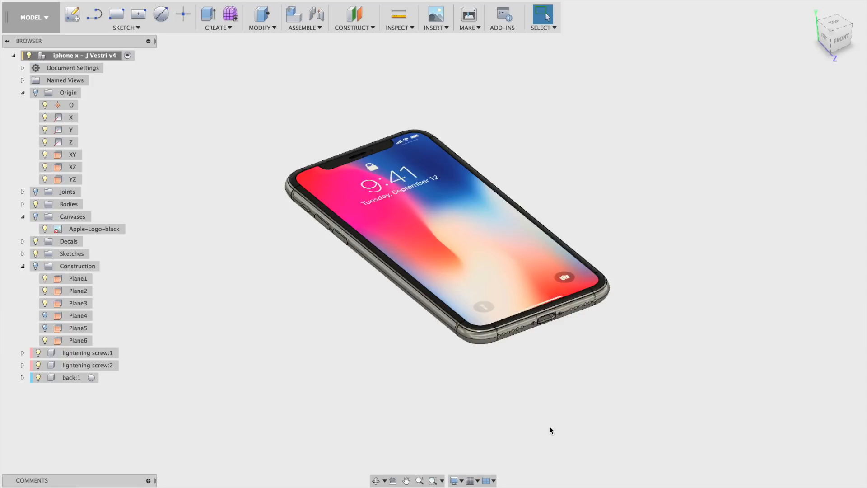
{"action": "middle_click_drag", "start_coordinate": [426, 367], "coordinate": [502, 358], "text": "shift"}
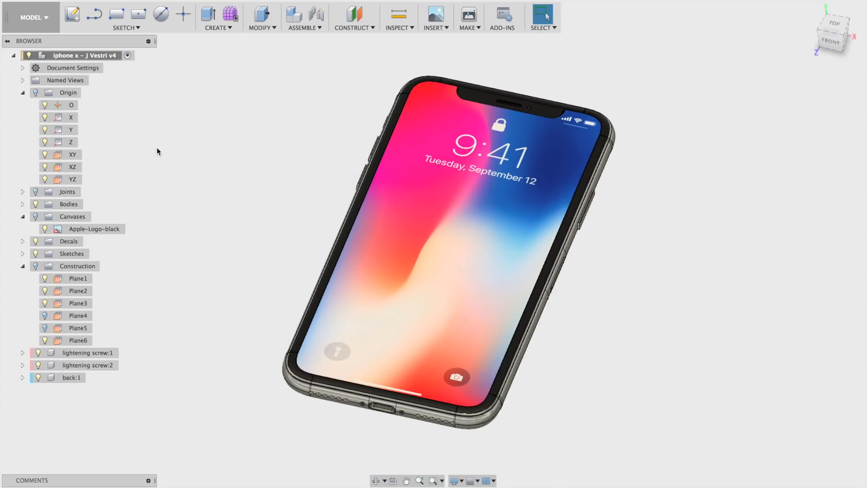
Switch to the Render workspace and orbit the phone from a low side angle to near-top.
{"action": "left_click", "coordinate": [48, 21]}
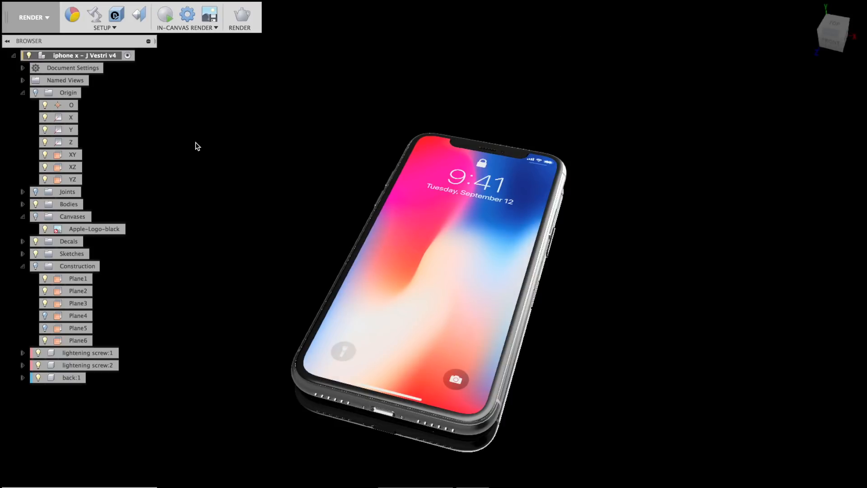
{"action": "middle_click_drag", "start_coordinate": [454, 267], "coordinate": [720, 286], "text": "shift"}
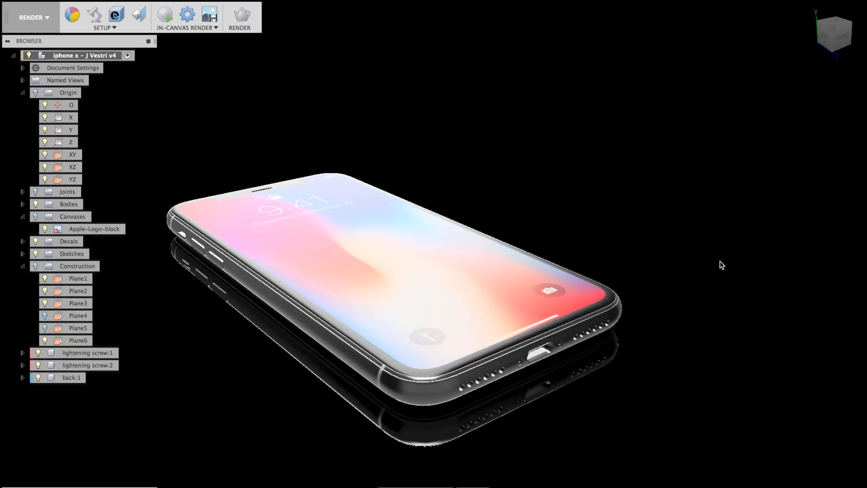
{"action": "middle_click_drag", "start_coordinate": [711, 242], "coordinate": [722, 216], "text": "shift"}
{"action": "scroll", "coordinate": [631, 278], "scroll_direction": "up", "scroll_amount": 3}
{"action": "scroll", "coordinate": [625, 275], "scroll_direction": "down", "scroll_amount": 4}
{"action": "mouse_move", "coordinate": [680, 290]}
{"action": "middle_mouse_down", "text": "shift"}
{"action": "mouse_move", "coordinate": [684, 300]}
{"action": "mouse_move", "coordinate": [711, 277]}
{"action": "mouse_move", "coordinate": [695, 291]}
{"action": "middle_mouse_up", "text": "shift"}
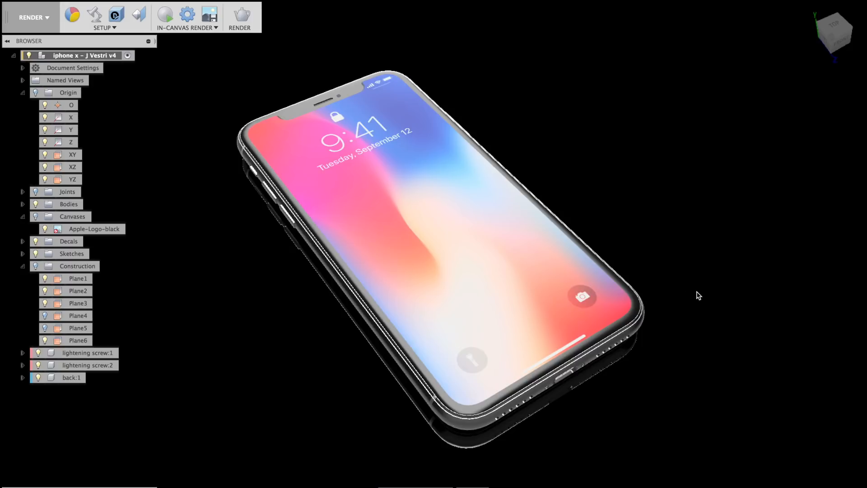
Orbit, zoom and pan to inspect the phone's bottom edge, ending on a raised screen view.
{"action": "middle_click_drag", "start_coordinate": [691, 290], "coordinate": [697, 257], "text": "shift"}
{"action": "scroll", "coordinate": [654, 276], "scroll_direction": "up", "scroll_amount": 5}
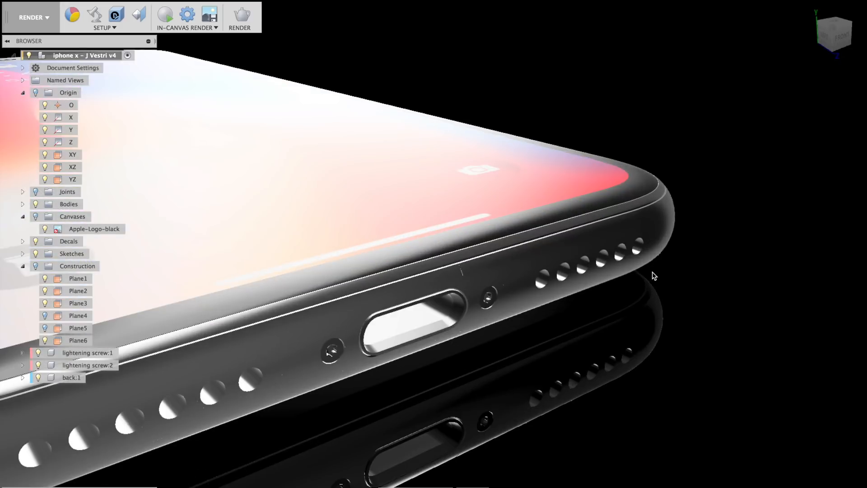
{"action": "scroll", "coordinate": [654, 276], "scroll_direction": "down", "scroll_amount": 2}
{"action": "scroll", "coordinate": [654, 276], "scroll_direction": "down", "scroll_amount": 3}
{"action": "middle_click_drag", "start_coordinate": [641, 283], "coordinate": [618, 323], "text": "shift"}
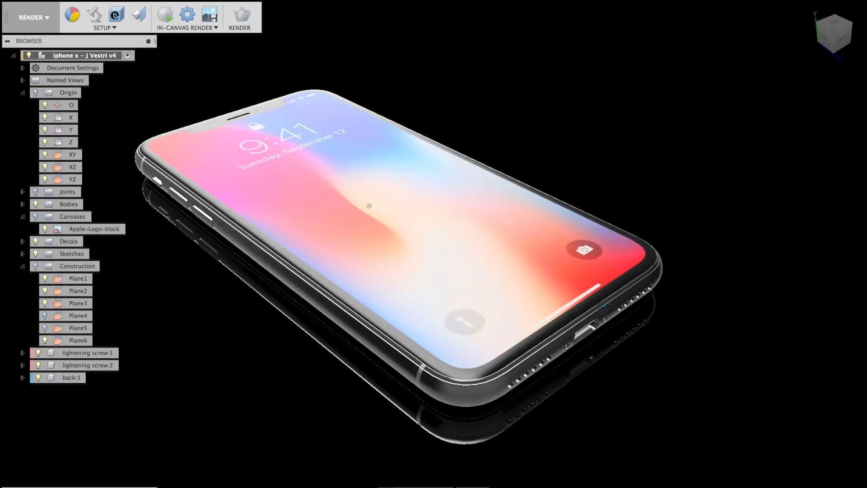
{"action": "middle_click_drag", "start_coordinate": [499, 177], "coordinate": [581, 137]}
{"action": "scroll", "coordinate": [573, 185], "scroll_direction": "down", "scroll_amount": 4}
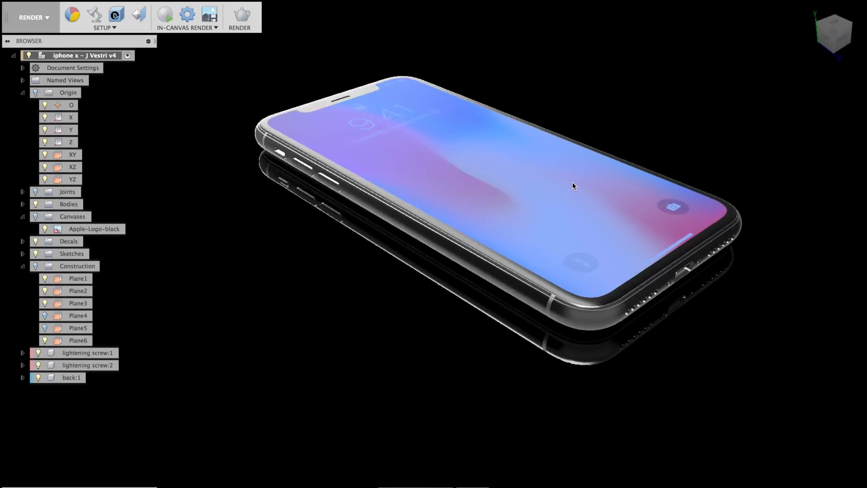
{"action": "middle_click_drag", "start_coordinate": [611, 317], "coordinate": [601, 340], "text": "shift"}
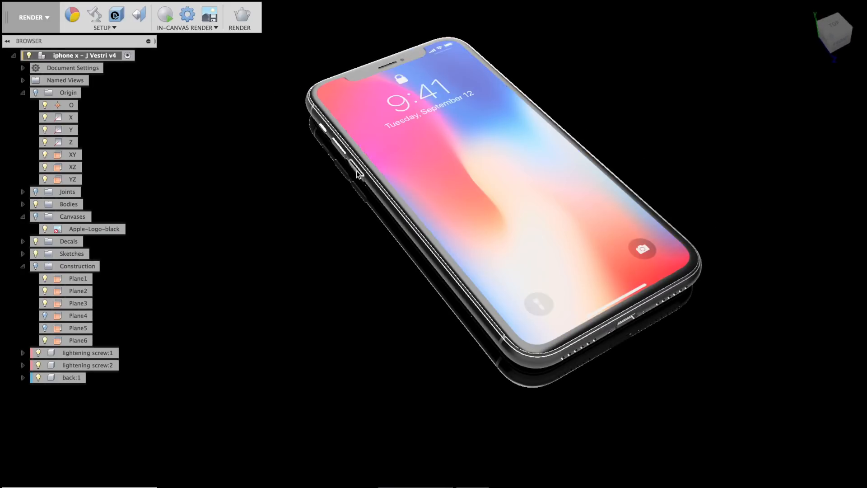
Run a photoreal in-canvas render from a front-on angle, stop it at iteration 15, and pan the phone lower.
{"action": "left_click", "coordinate": [167, 17]}
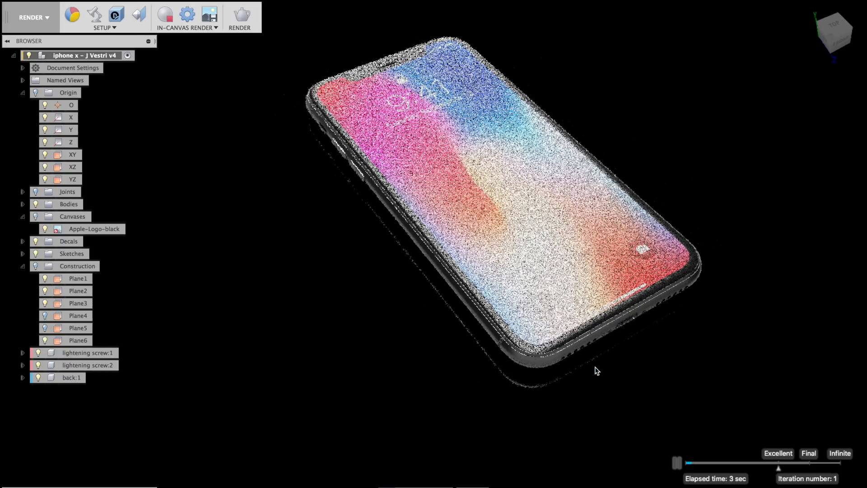
{"action": "middle_click_drag", "start_coordinate": [595, 366], "coordinate": [544, 358], "text": "shift"}
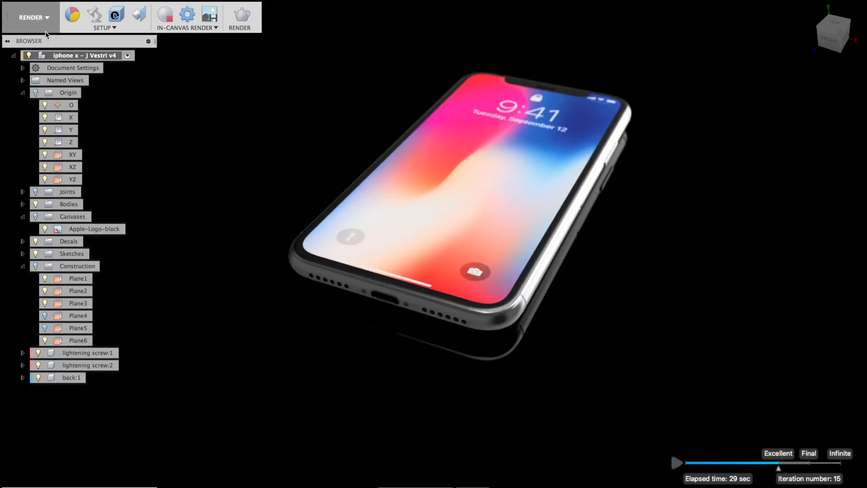
{"action": "left_click", "coordinate": [166, 15]}
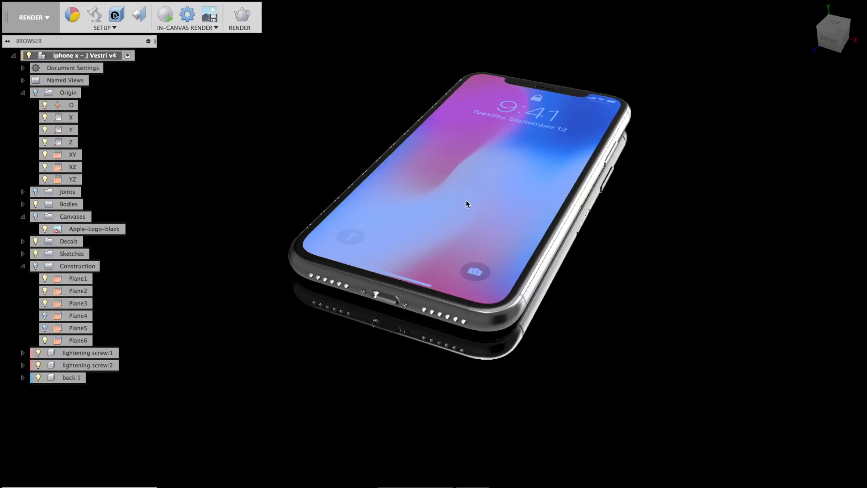
{"action": "middle_click_drag", "start_coordinate": [421, 208], "coordinate": [434, 242]}
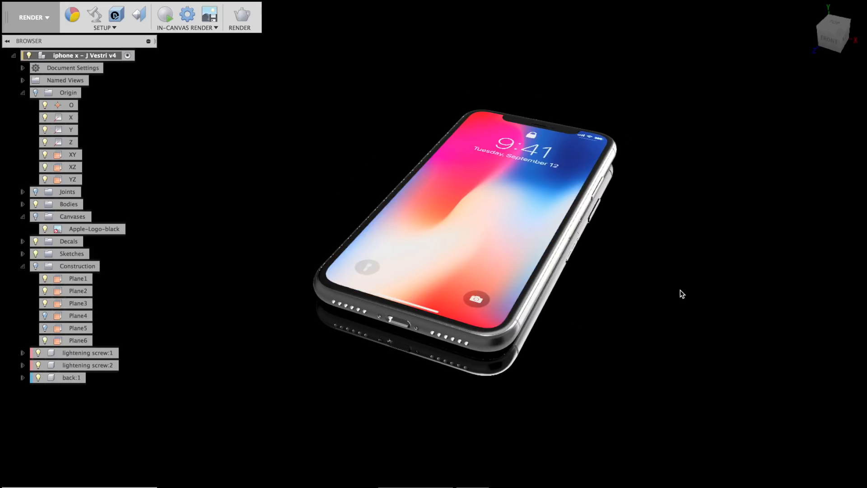
Collapse the Canvases and Construction browser folders and bring up the SETUP commands.
{"action": "left_click", "coordinate": [23, 217]}
{"action": "left_click", "coordinate": [22, 253]}
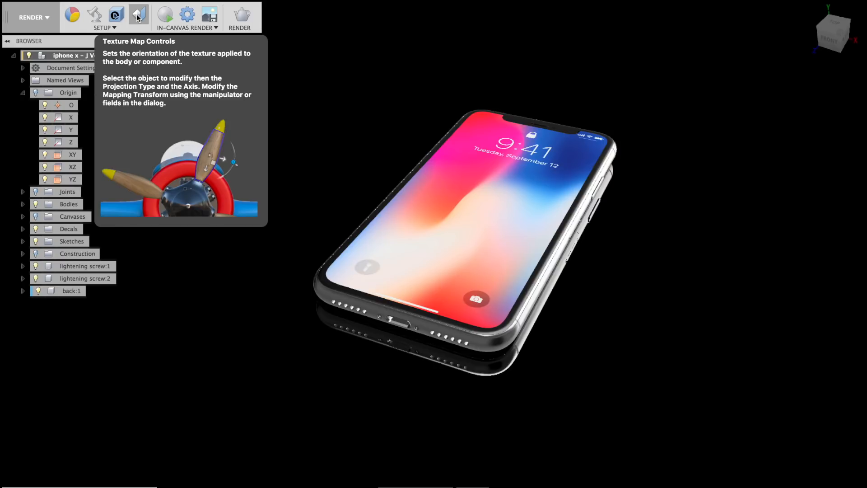
{"action": "left_click", "coordinate": [101, 28]}
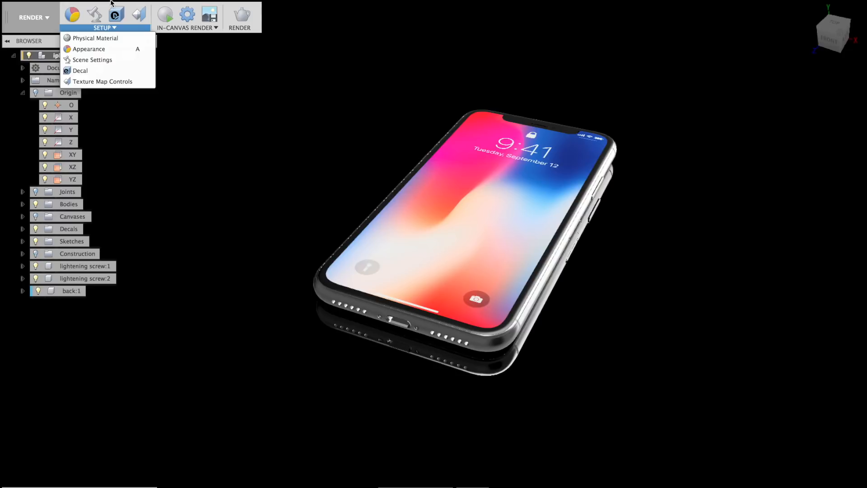
Open the Appearance library and delete all unused appearances from the design.
{"action": "left_click", "coordinate": [73, 14]}
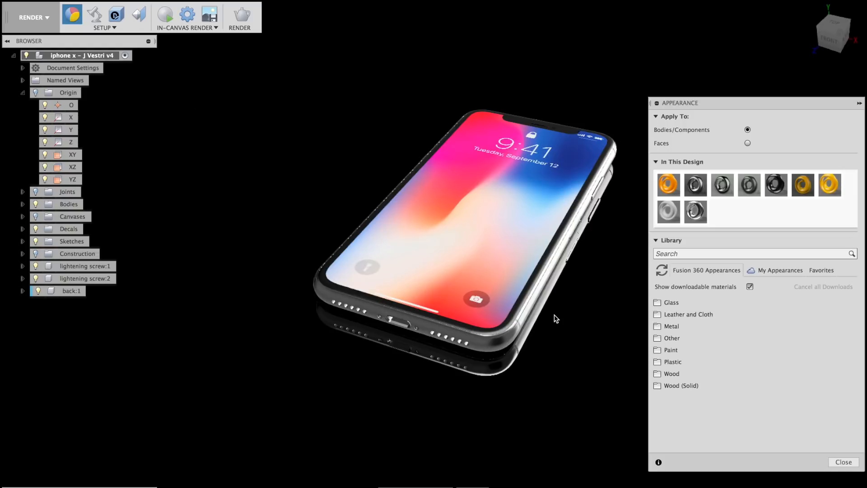
{"action": "right_click", "coordinate": [728, 209]}
{"action": "left_click", "coordinate": [761, 216]}
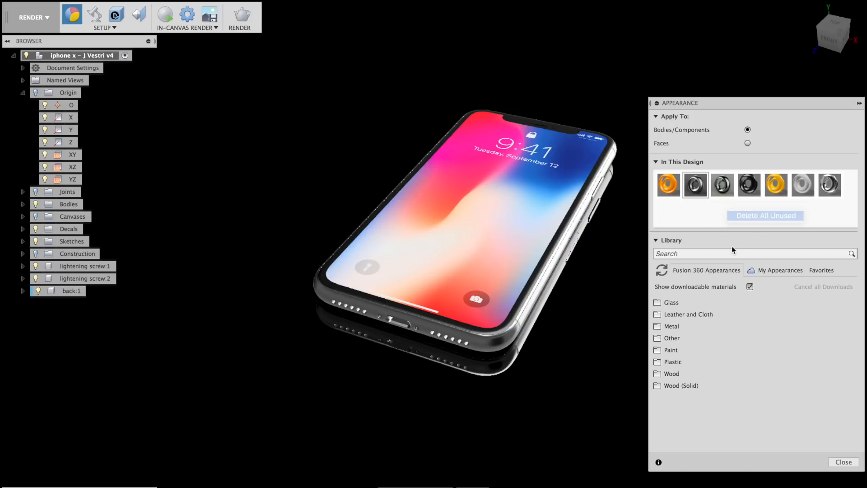
Select every body using the Chrome appearance, then frame the phone in a side-on view.
{"action": "right_click", "coordinate": [830, 187]}
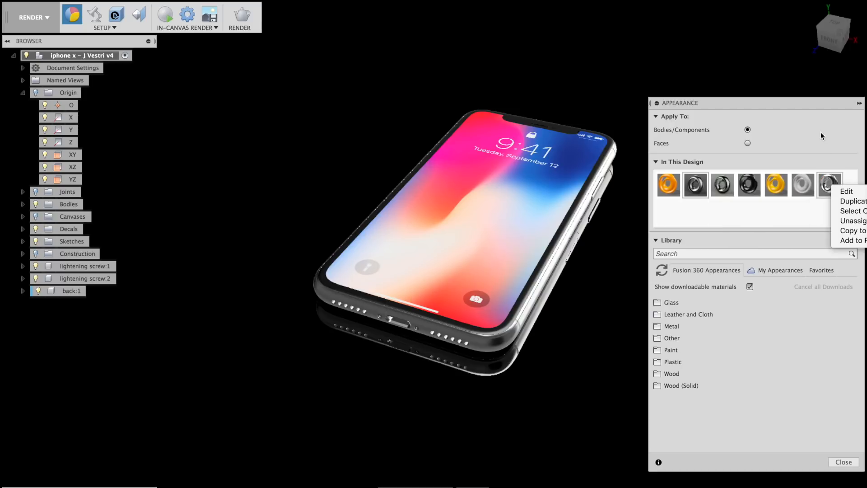
{"action": "left_click", "coordinate": [796, 109]}
{"action": "left_click_drag", "start_coordinate": [741, 103], "coordinate": [688, 98]}
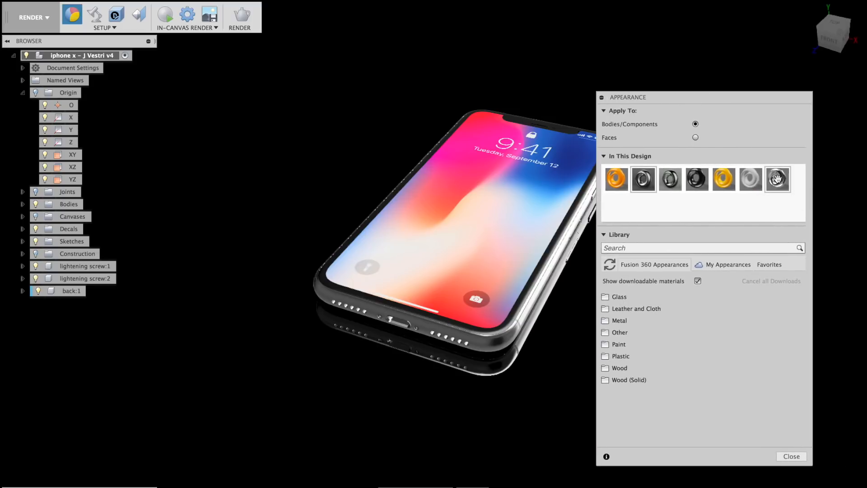
{"action": "right_click", "coordinate": [779, 181]}
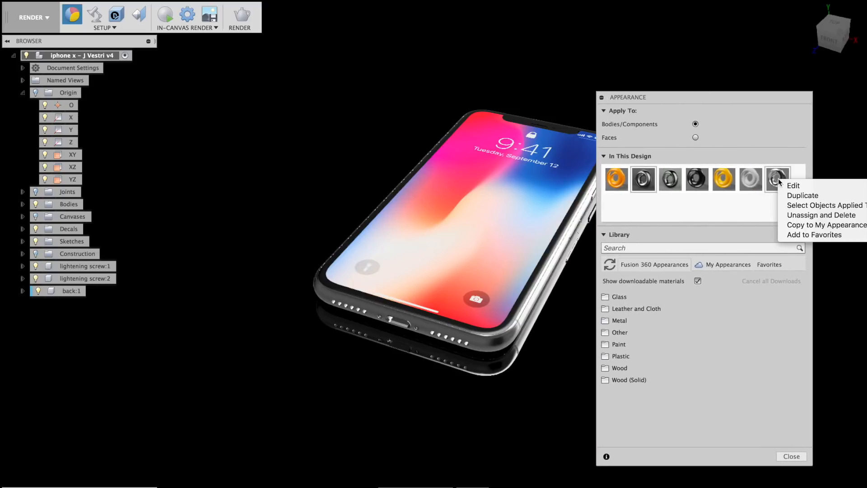
{"action": "left_click", "coordinate": [814, 205]}
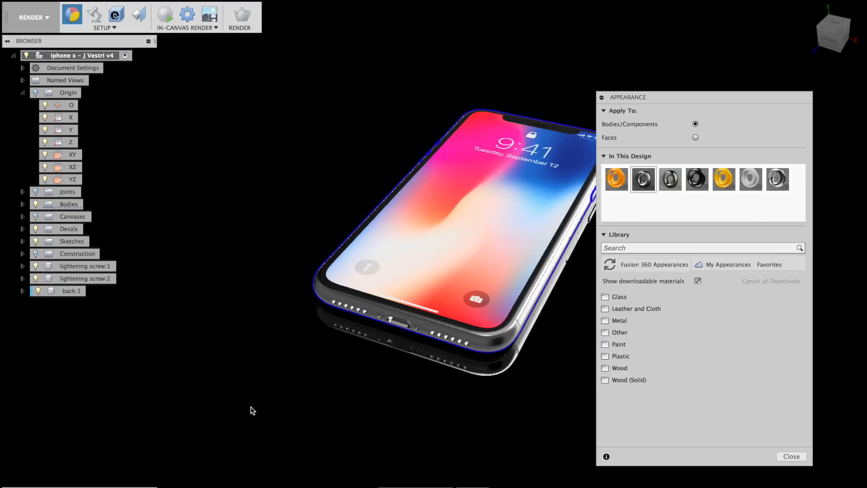
{"action": "middle_click_drag", "start_coordinate": [379, 422], "coordinate": [302, 413]}
{"action": "middle_click_drag", "start_coordinate": [426, 363], "coordinate": [392, 330], "text": "shift"}
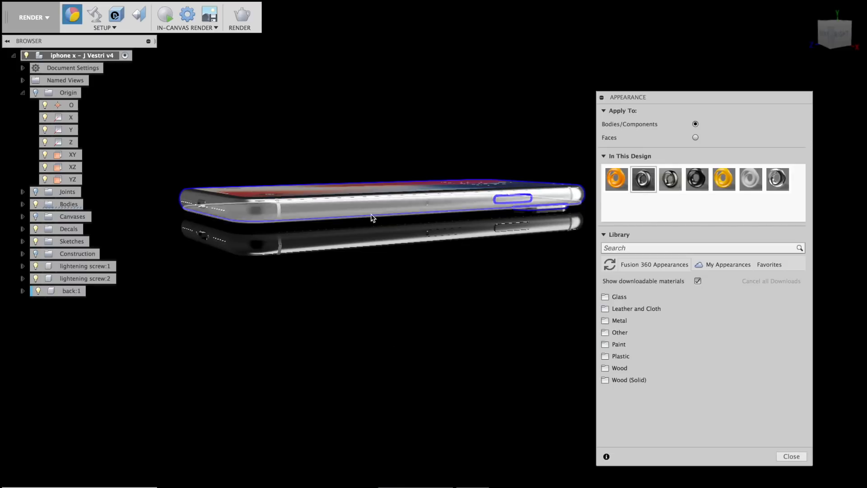
Edit the Chrome appearance and raise its roughness slightly.
{"action": "double_click", "coordinate": [776, 179]}
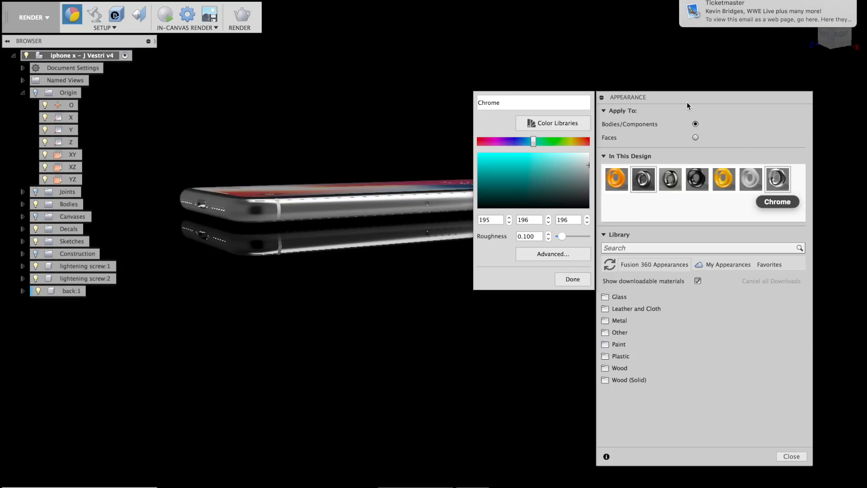
{"action": "mouse_move", "coordinate": [782, 12]}
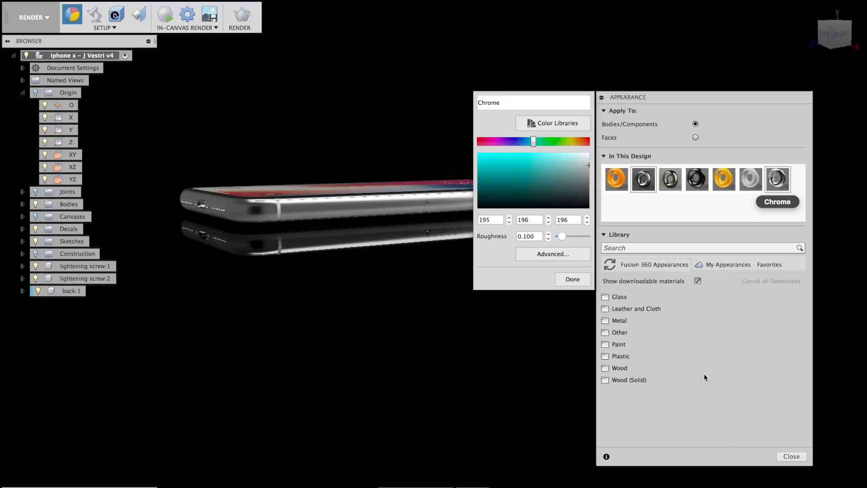
{"action": "middle_click_drag", "start_coordinate": [339, 252], "coordinate": [235, 274]}
{"action": "middle_click_drag", "start_coordinate": [329, 272], "coordinate": [358, 283], "text": "shift"}
{"action": "left_click_drag", "start_coordinate": [358, 283], "coordinate": [360, 283], "text": "shift"}
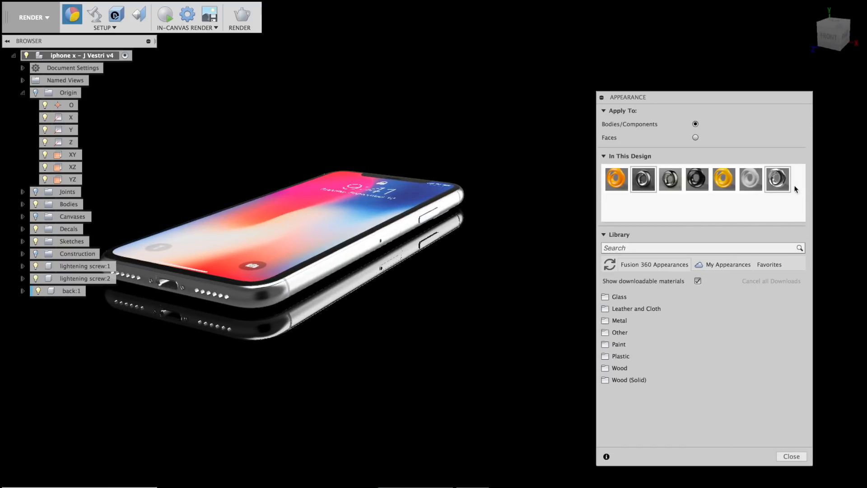
{"action": "double_click", "coordinate": [778, 178]}
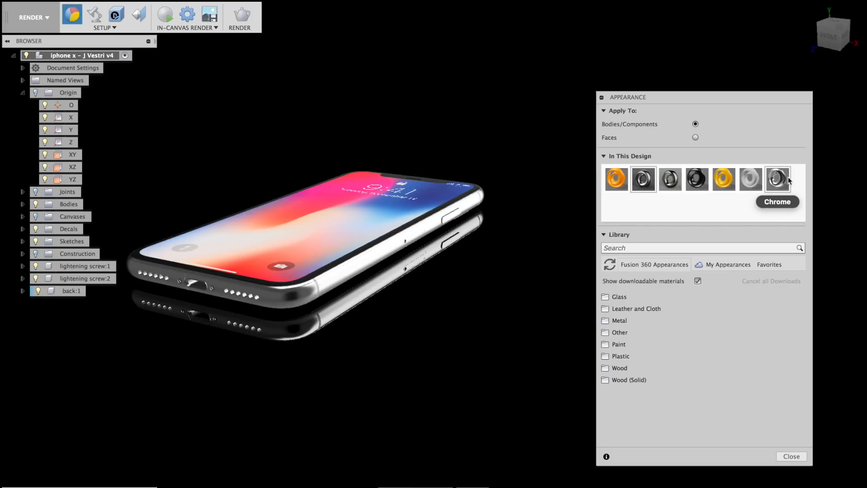
{"action": "double_click", "coordinate": [781, 183]}
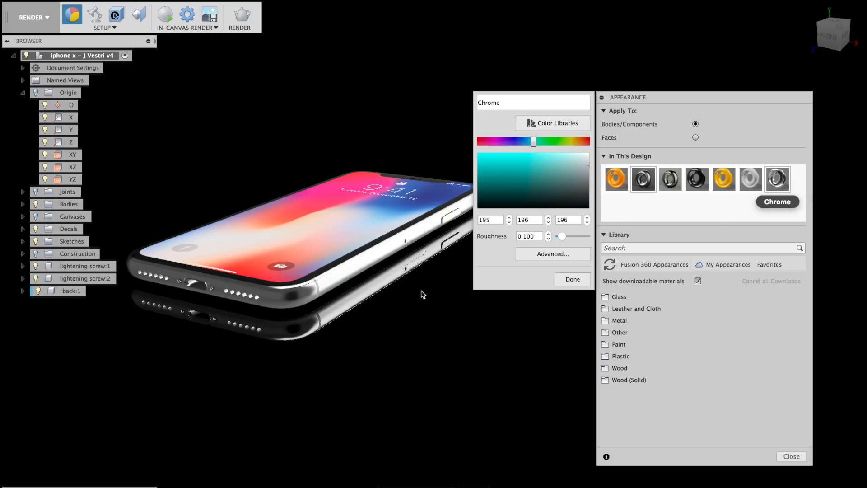
{"action": "left_click_drag", "start_coordinate": [562, 237], "coordinate": [563, 239]}
{"action": "left_click", "coordinate": [571, 279]}
Fine-tune the Chrome roughness to about 0.15 and keep the changes.
{"action": "scroll", "coordinate": [570, 278], "scroll_direction": "down", "scroll_amount": 5}
{"action": "scroll", "coordinate": [425, 271], "scroll_direction": "up", "scroll_amount": 10}
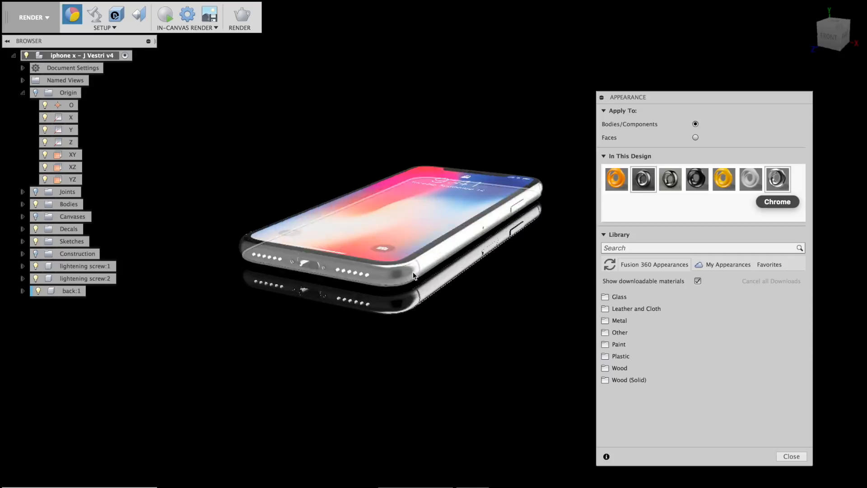
{"action": "scroll", "coordinate": [403, 269], "scroll_direction": "up", "scroll_amount": 5}
{"action": "mouse_move", "coordinate": [465, 321]}
{"action": "middle_mouse_down", "text": "shift"}
{"action": "mouse_move", "coordinate": [478, 330]}
{"action": "mouse_move", "coordinate": [498, 325]}
{"action": "mouse_move", "coordinate": [519, 306]}
{"action": "mouse_move", "coordinate": [497, 333]}
{"action": "mouse_move", "coordinate": [468, 338]}
{"action": "mouse_move", "coordinate": [468, 329]}
{"action": "middle_mouse_up", "text": "shift"}
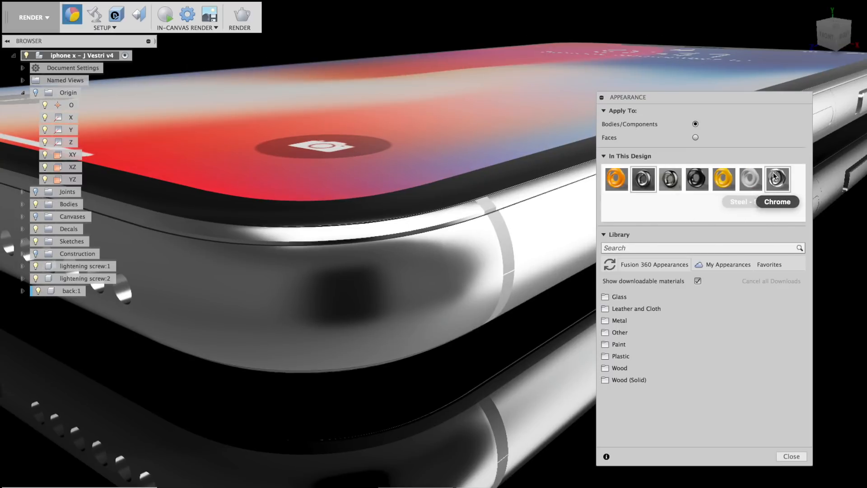
{"action": "double_click", "coordinate": [776, 181]}
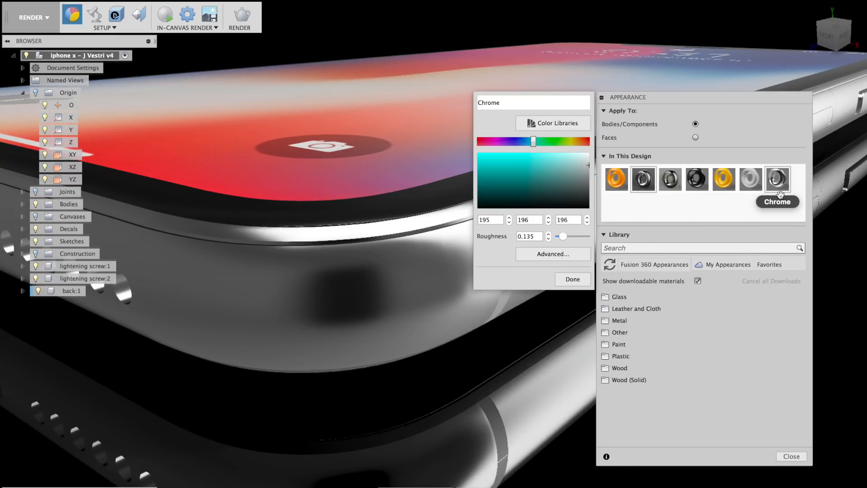
{"action": "left_click_drag", "start_coordinate": [562, 240], "coordinate": [566, 238]}
{"action": "left_click", "coordinate": [533, 253]}
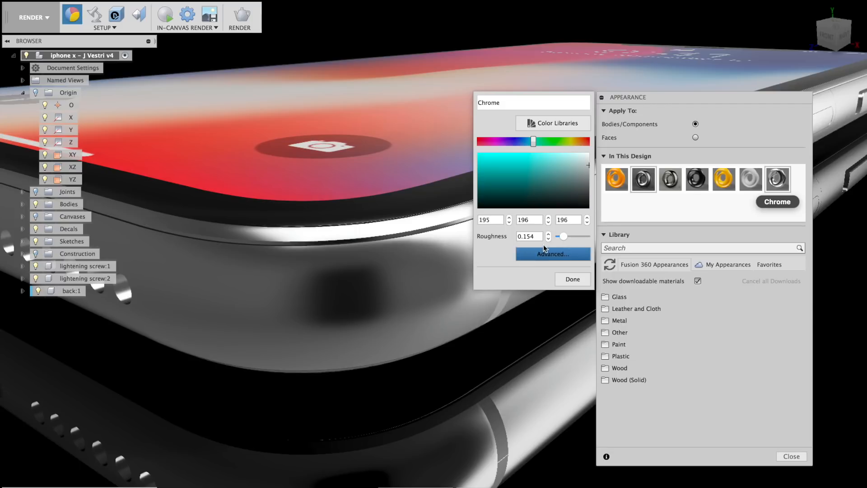
{"action": "left_click", "coordinate": [572, 279]}
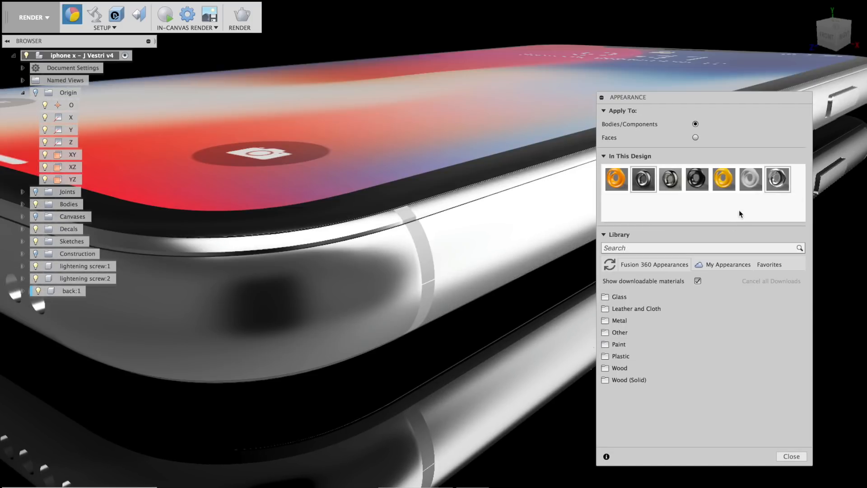
Review the Steel - Satin appearance's settings and close them unchanged.
{"action": "double_click", "coordinate": [753, 181]}
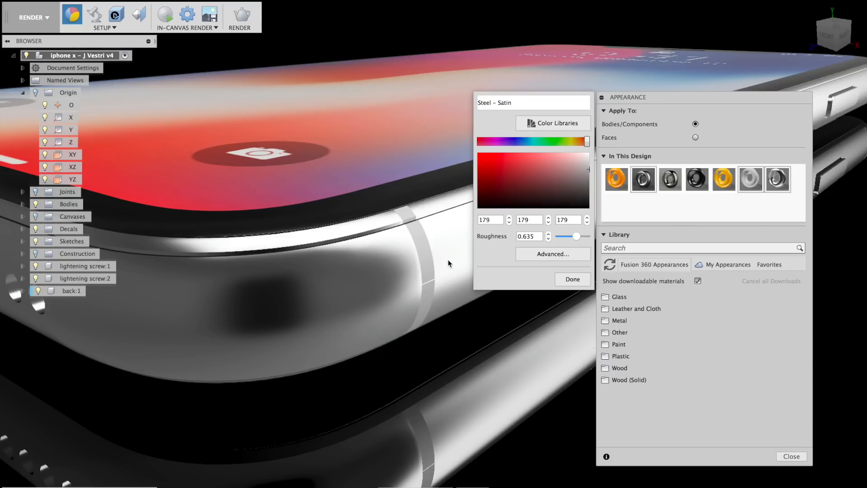
{"action": "left_click", "coordinate": [582, 280]}
{"action": "scroll", "coordinate": [478, 277], "scroll_direction": "down", "scroll_amount": 8}
Set Apply To to Faces and apply Steel - Satin to a phone face and the edge antenna band.
{"action": "middle_click_drag", "start_coordinate": [489, 341], "coordinate": [425, 377], "text": "shift"}
{"action": "left_click", "coordinate": [696, 137]}
{"action": "left_click_drag", "start_coordinate": [751, 180], "coordinate": [156, 330]}
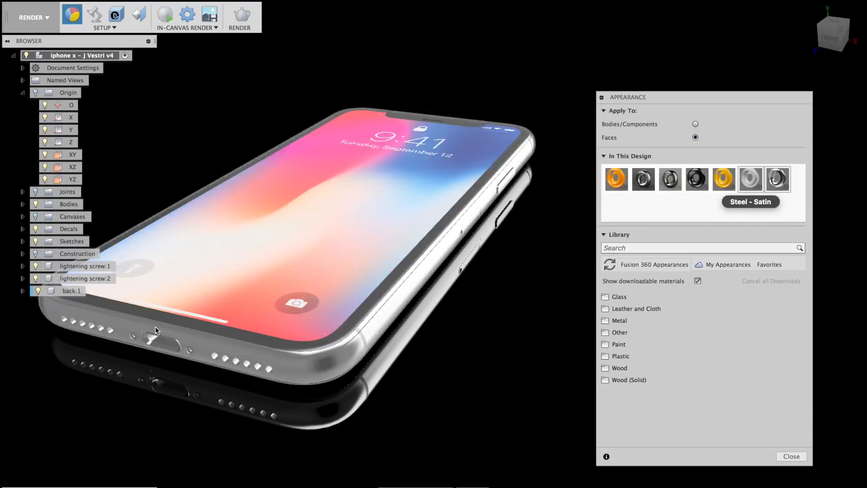
{"action": "scroll", "coordinate": [345, 333], "scroll_direction": "up", "scroll_amount": 6}
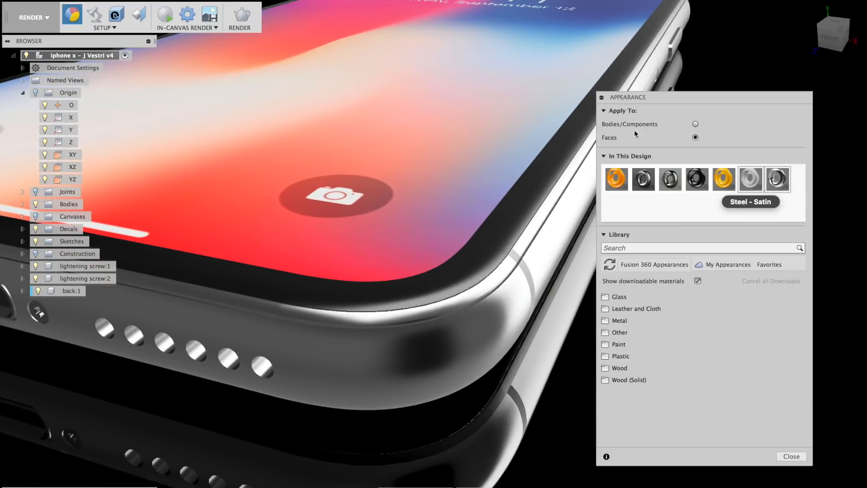
{"action": "scroll", "coordinate": [536, 273], "scroll_direction": "up", "scroll_amount": 5}
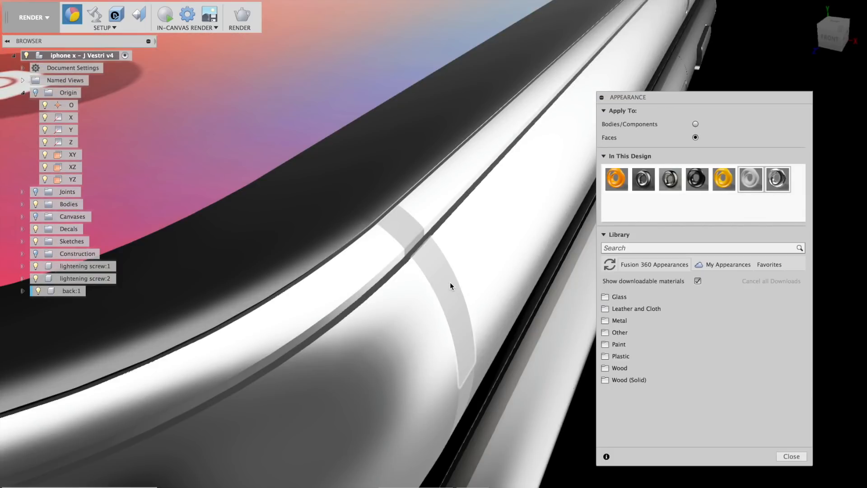
{"action": "left_click", "coordinate": [450, 282]}
{"action": "left_click_drag", "start_coordinate": [753, 180], "coordinate": [442, 278]}
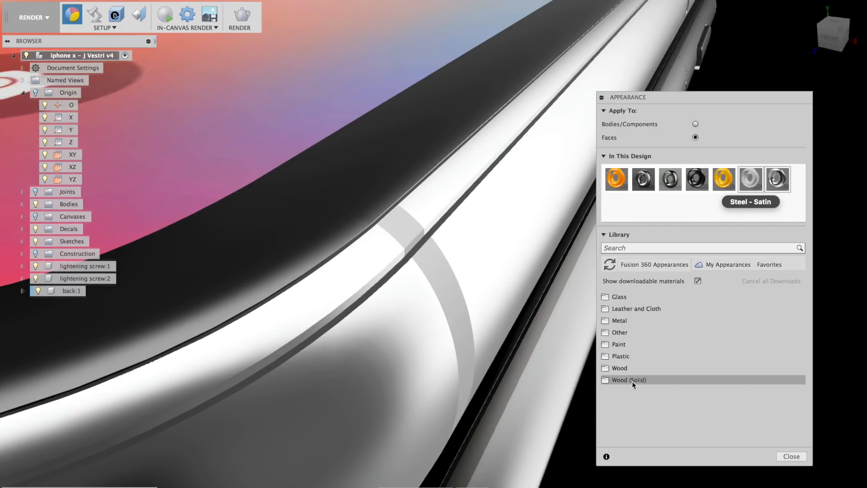
{"action": "scroll", "coordinate": [544, 356], "scroll_direction": "down", "scroll_amount": 8}
{"action": "middle_click_drag", "start_coordinate": [543, 379], "coordinate": [518, 371], "text": "shift"}
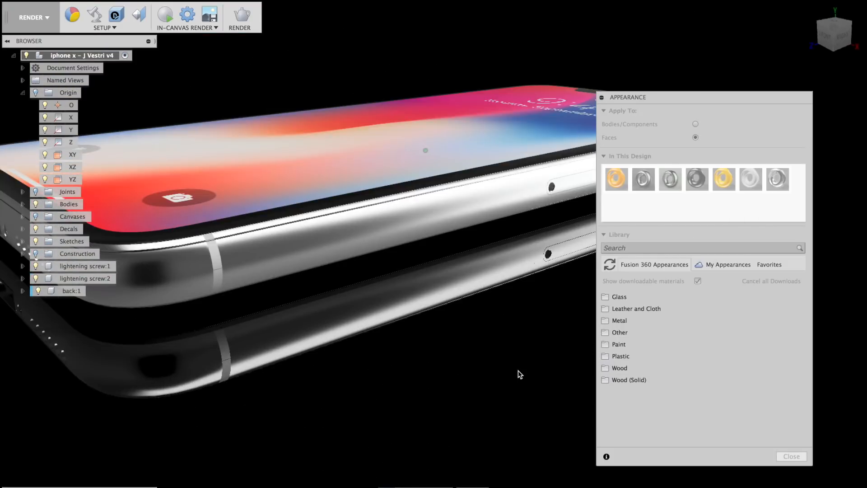
{"action": "double_click", "coordinate": [750, 180]}
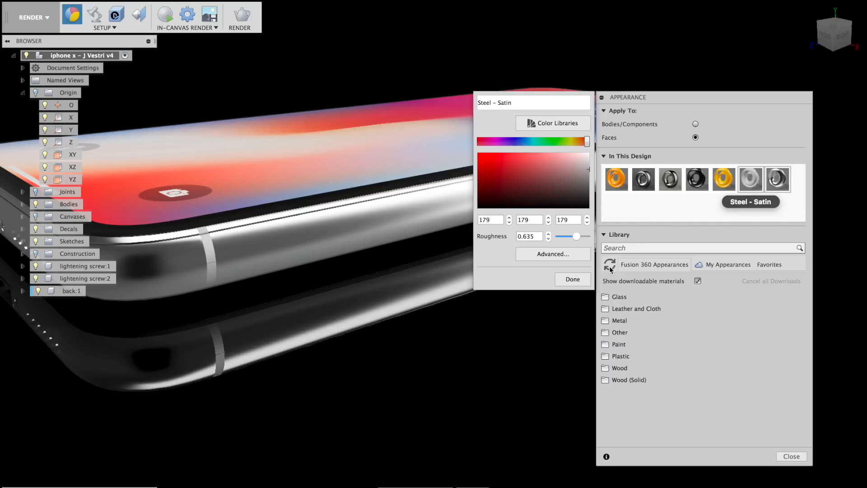
{"action": "mouse_move", "coordinate": [588, 172]}
{"action": "left_mouse_down"}
{"action": "mouse_move", "coordinate": [525, 184]}
{"action": "mouse_move", "coordinate": [500, 161]}
{"action": "mouse_move", "coordinate": [559, 136]}
{"action": "mouse_move", "coordinate": [573, 179]}
{"action": "mouse_move", "coordinate": [598, 176]}
{"action": "mouse_move", "coordinate": [591, 173]}
{"action": "left_mouse_up"}
{"action": "left_click", "coordinate": [578, 281]}
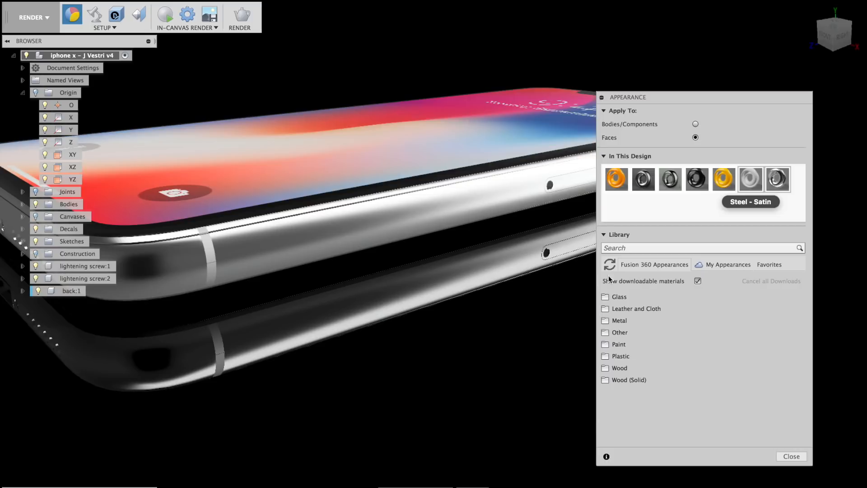
Select all faces that use the Paint - Enamel Glossy (Black) appearance.
{"action": "middle_click_drag", "start_coordinate": [435, 390], "coordinate": [461, 421]}
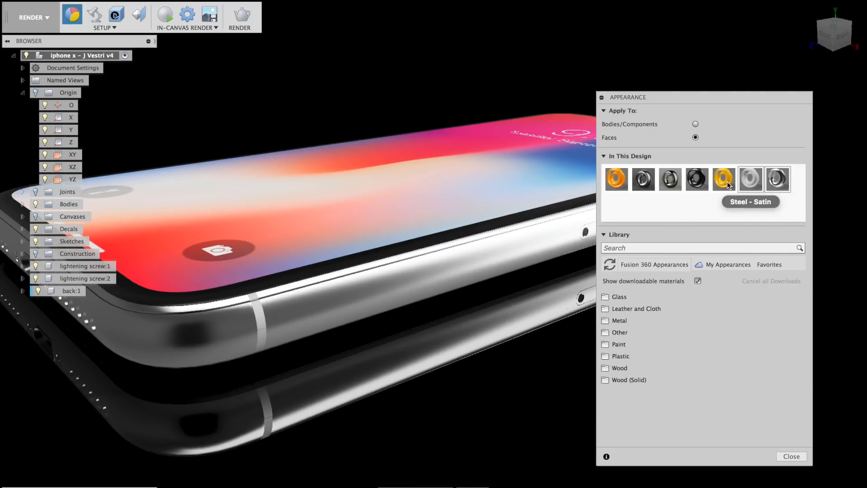
{"action": "right_click", "coordinate": [725, 179]}
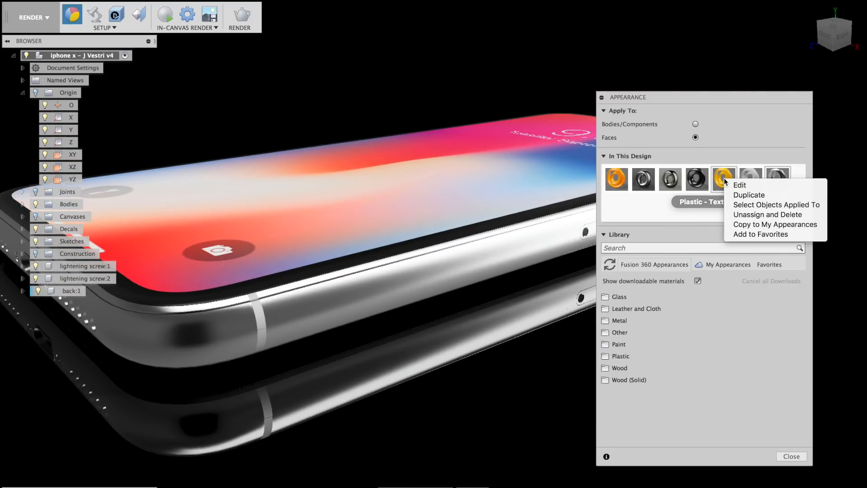
{"action": "left_click", "coordinate": [677, 210]}
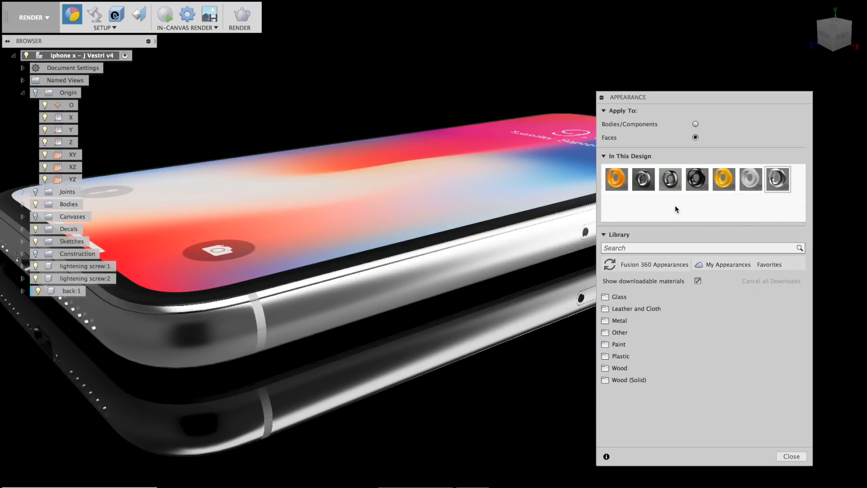
{"action": "right_click", "coordinate": [696, 179]}
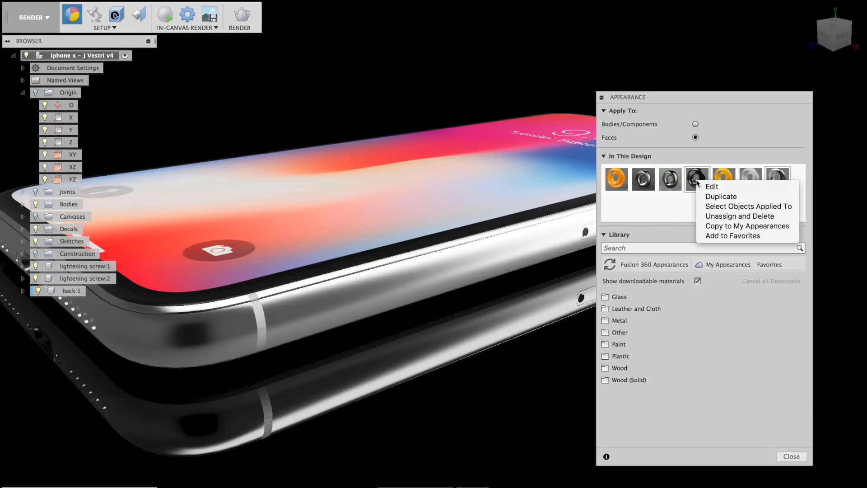
{"action": "left_click", "coordinate": [733, 208]}
Orbit and zoom to inspect the selected black enamel faces from several angles.
{"action": "middle_click_drag", "start_coordinate": [437, 357], "coordinate": [429, 340], "text": "shift"}
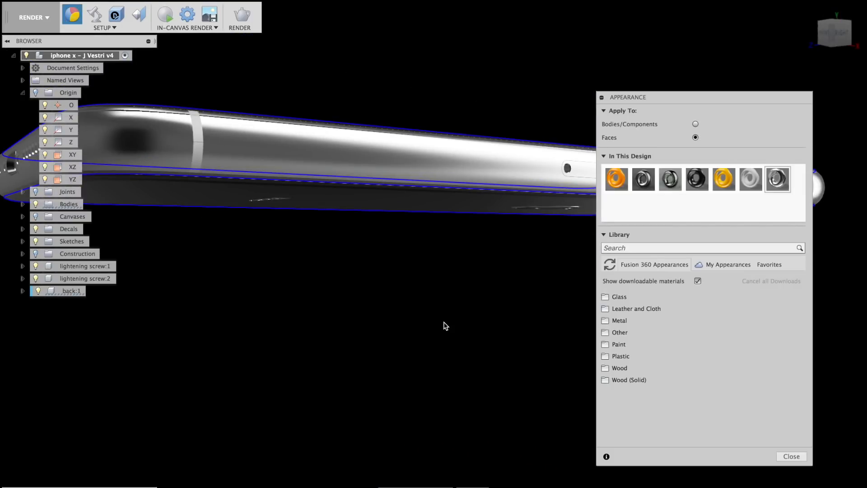
{"action": "scroll", "coordinate": [437, 289], "scroll_direction": "down", "scroll_amount": 3}
{"action": "middle_click_drag", "start_coordinate": [445, 301], "coordinate": [473, 326], "text": "shift"}
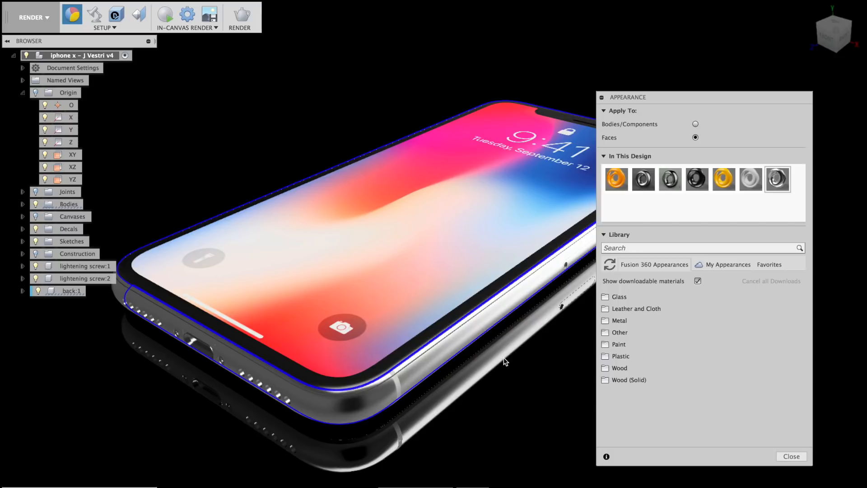
{"action": "middle_click_drag", "start_coordinate": [478, 356], "coordinate": [468, 293], "text": "shift"}
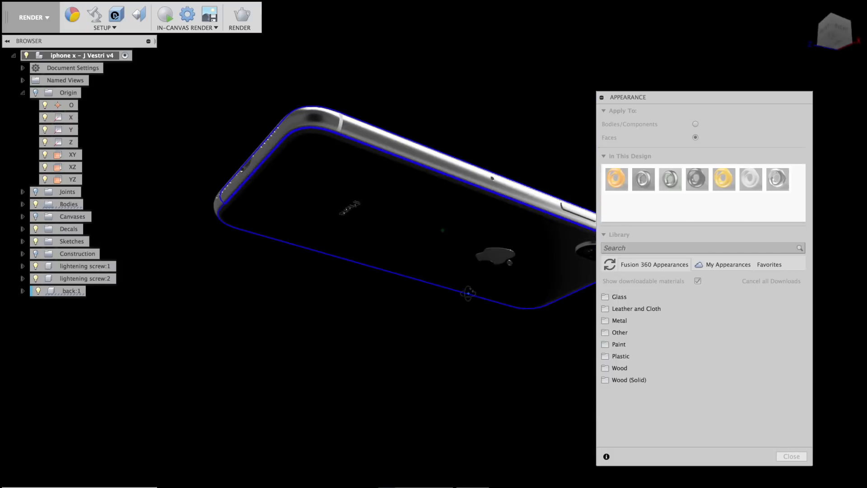
{"action": "middle_click_drag", "start_coordinate": [375, 304], "coordinate": [449, 321], "text": "shift"}
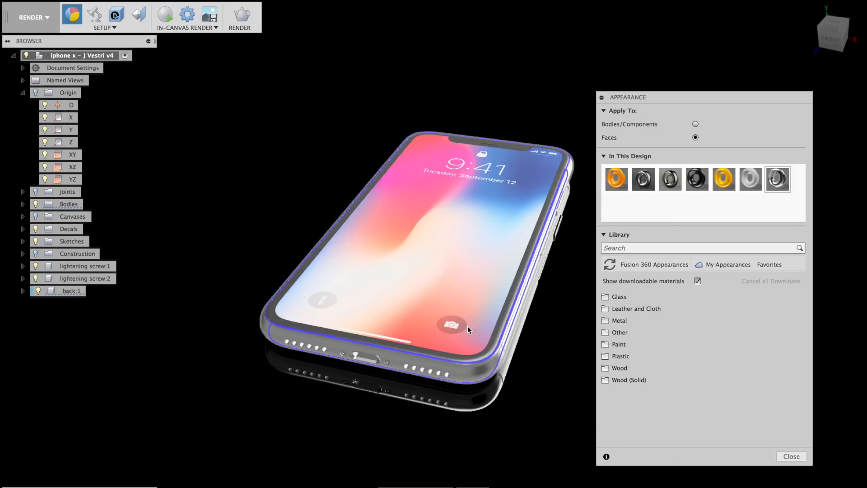
Orbit to the phone's back and duplicate Paint - Enamel Glossy (Black) as a new (1) copy.
{"action": "left_click", "coordinate": [499, 335]}
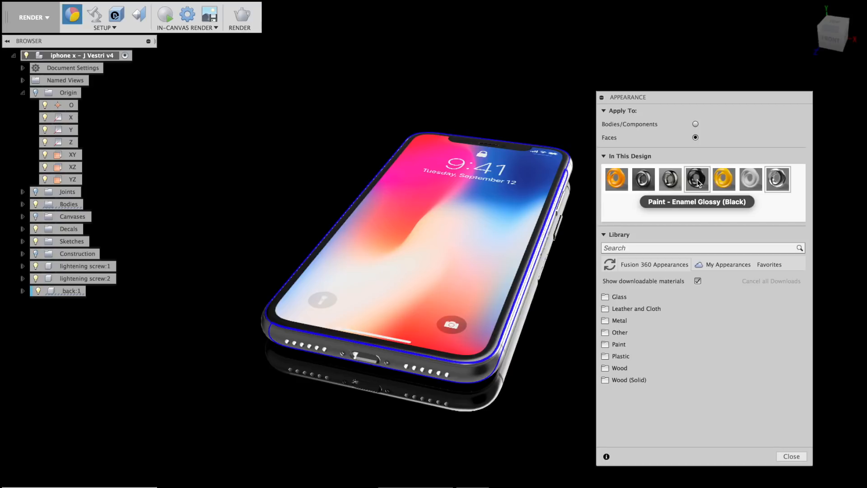
{"action": "middle_click_drag", "start_coordinate": [538, 358], "coordinate": [498, 220], "text": "shift"}
{"action": "middle_click_drag", "start_coordinate": [549, 213], "coordinate": [604, 224], "text": "shift"}
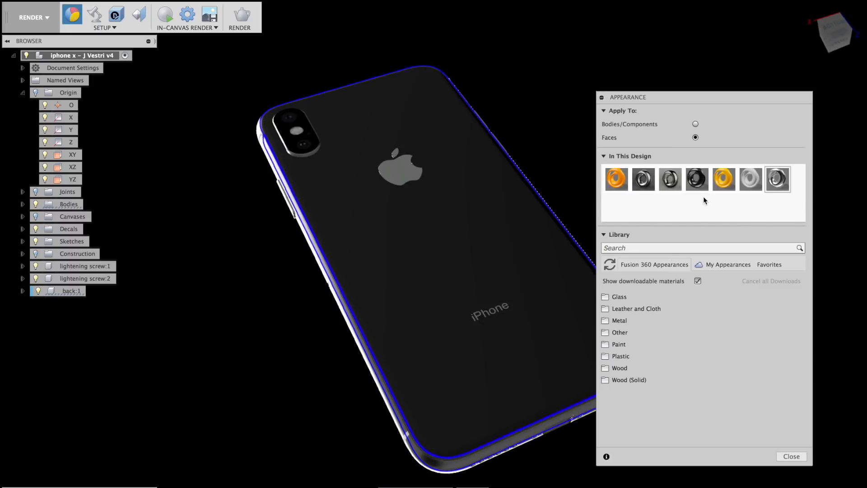
{"action": "middle_click_drag", "start_coordinate": [527, 149], "coordinate": [487, 139]}
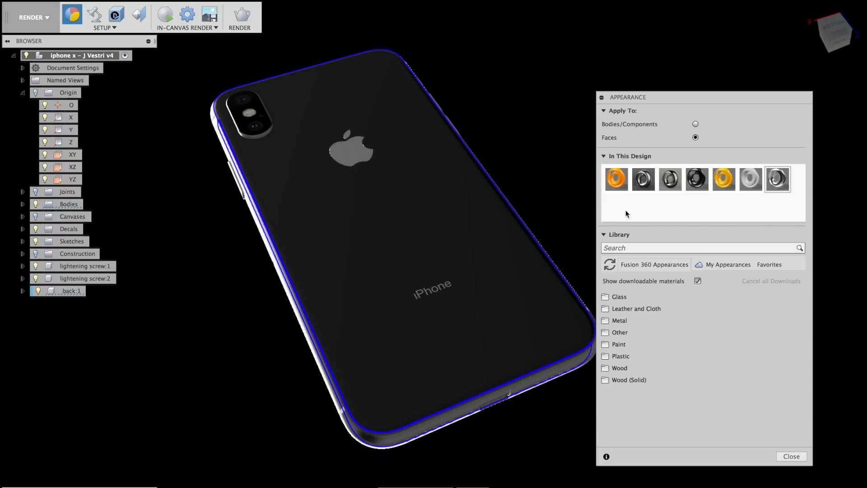
{"action": "right_click", "coordinate": [697, 181]}
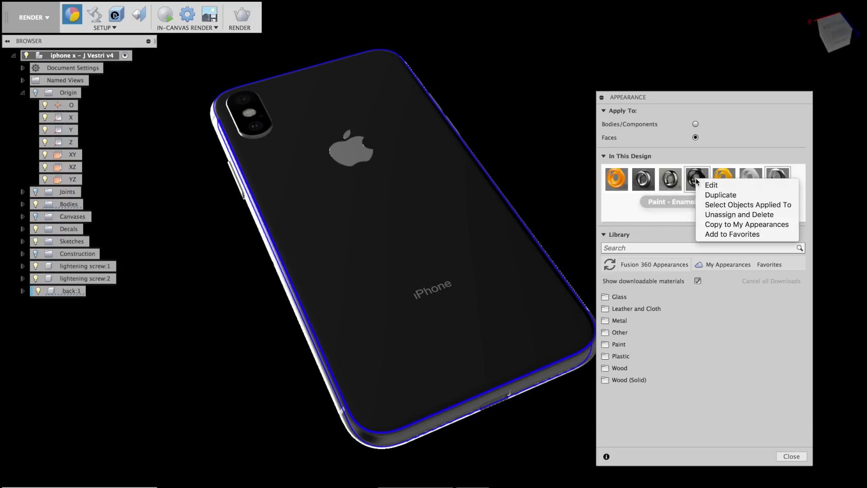
{"action": "left_click", "coordinate": [723, 195]}
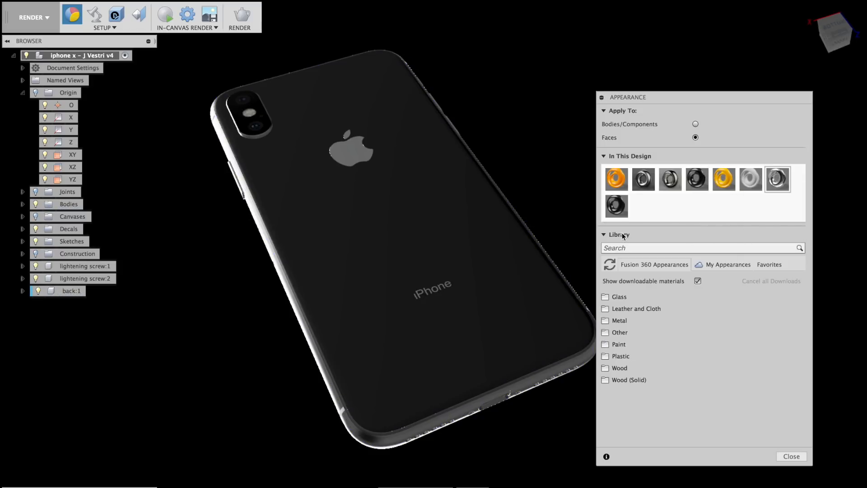
Lighten the copied enamel paint to light grey and drag it onto the phone's back.
{"action": "double_click", "coordinate": [618, 205]}
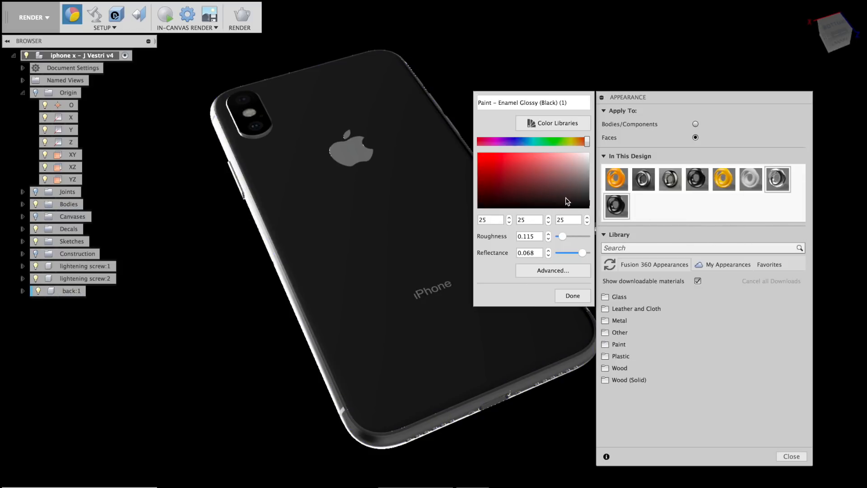
{"action": "left_click_drag", "start_coordinate": [583, 192], "coordinate": [597, 169]}
{"action": "left_click", "coordinate": [572, 296]}
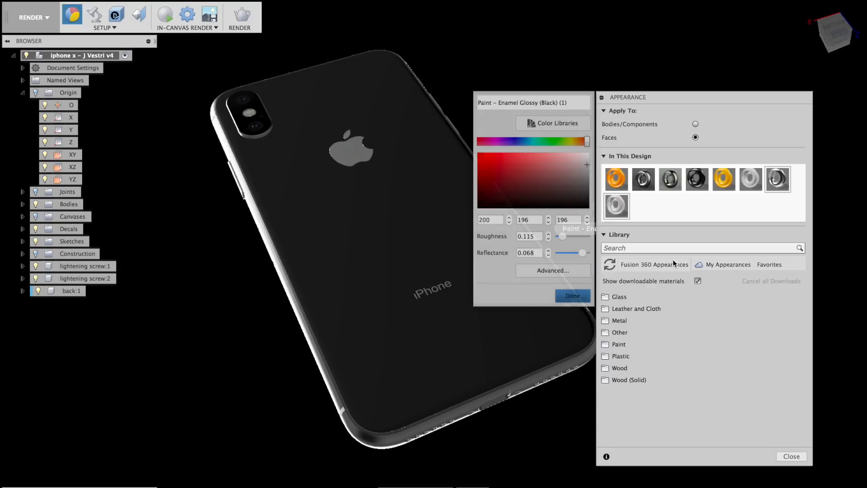
{"action": "left_click_drag", "start_coordinate": [619, 205], "coordinate": [494, 204]}
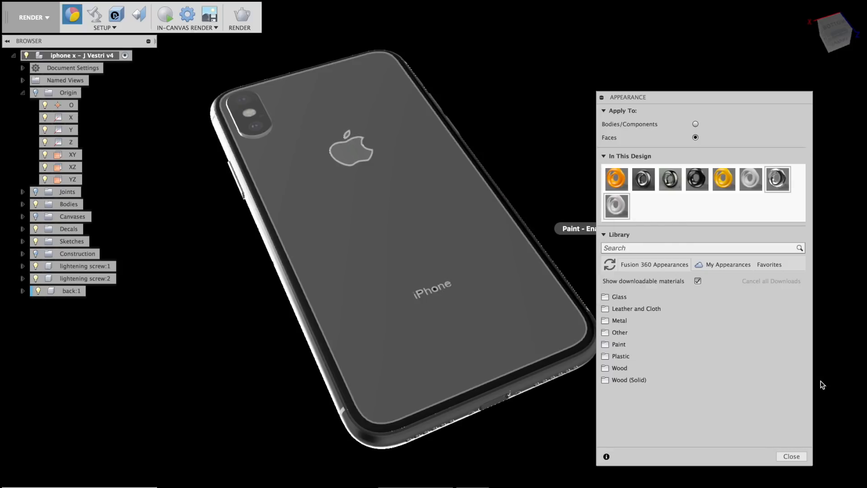
{"action": "scroll", "coordinate": [456, 373], "scroll_direction": "up", "scroll_amount": 2}
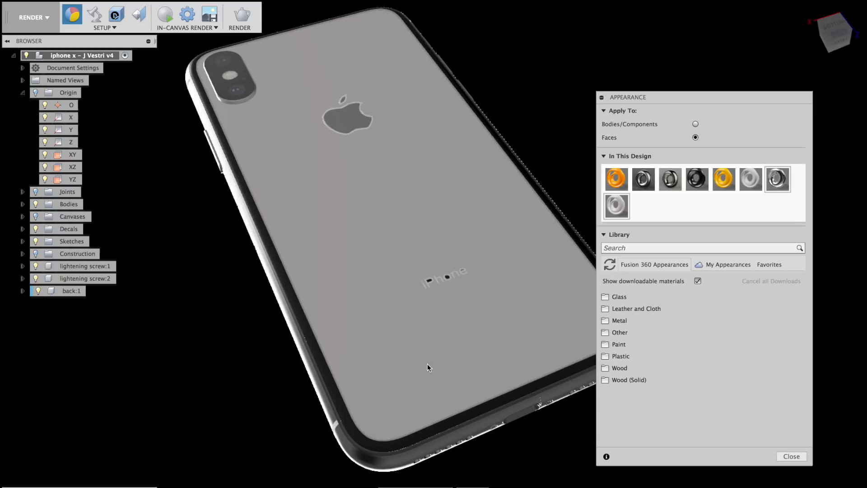
{"action": "scroll", "coordinate": [425, 416], "scroll_direction": "up", "scroll_amount": 3}
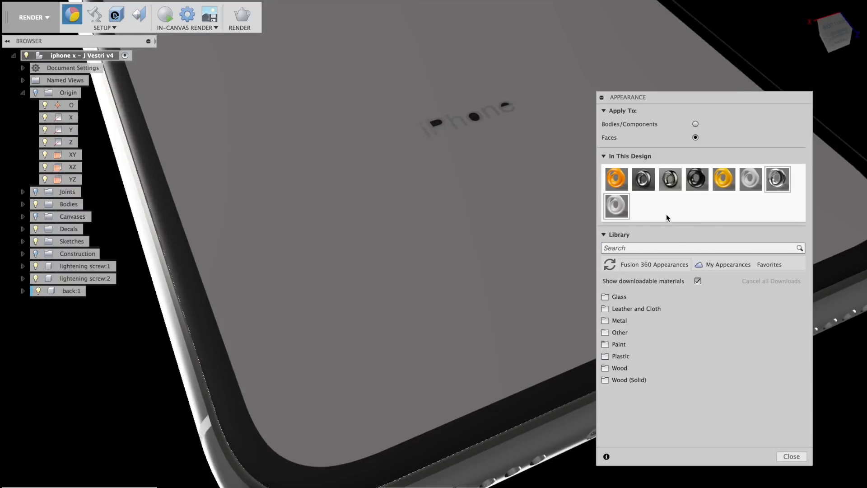
Cancel the extra paint drag, close the Appearance panel, and reframe the whole phone.
{"action": "left_click_drag", "start_coordinate": [616, 206], "coordinate": [684, 185]}
{"action": "left_click_drag", "start_coordinate": [625, 206], "coordinate": [626, 209]}
{"action": "key", "text": "Escape"}
{"action": "scroll", "coordinate": [597, 215], "scroll_direction": "down", "scroll_amount": 5}
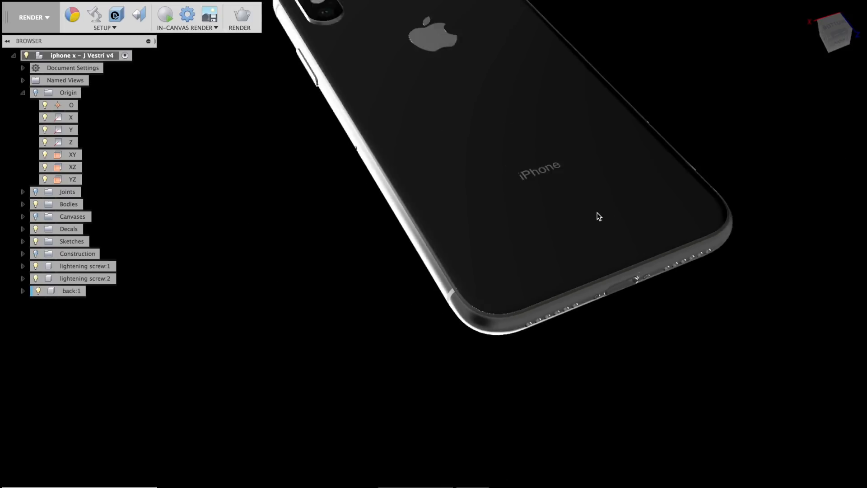
{"action": "middle_click_drag", "start_coordinate": [521, 204], "coordinate": [503, 253]}
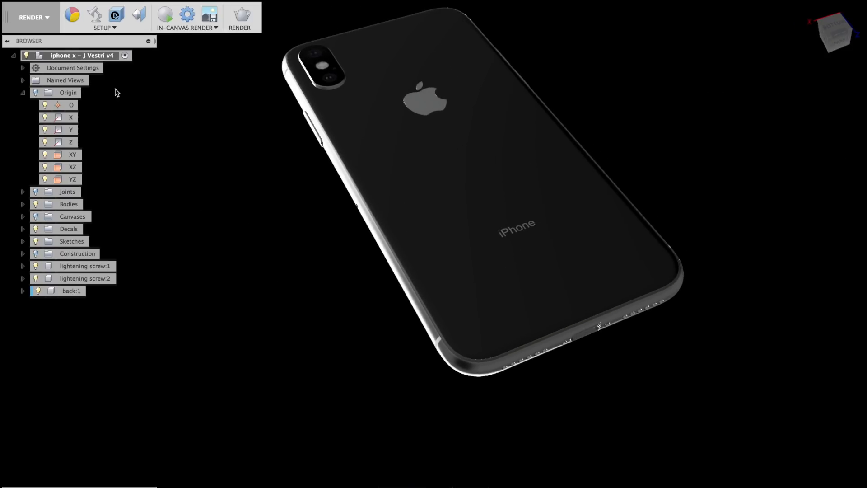
Apply the white enamel paint to the phone body and darken it to grey with lower reflectance.
{"action": "left_click", "coordinate": [71, 14]}
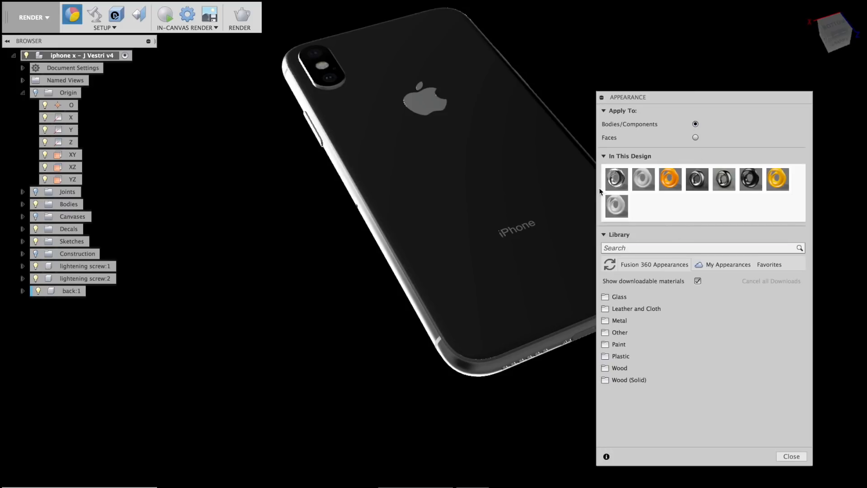
{"action": "mouse_move", "coordinate": [615, 203]}
{"action": "left_mouse_down"}
{"action": "mouse_move", "coordinate": [542, 273]}
{"action": "mouse_move", "coordinate": [535, 362]}
{"action": "left_mouse_up"}
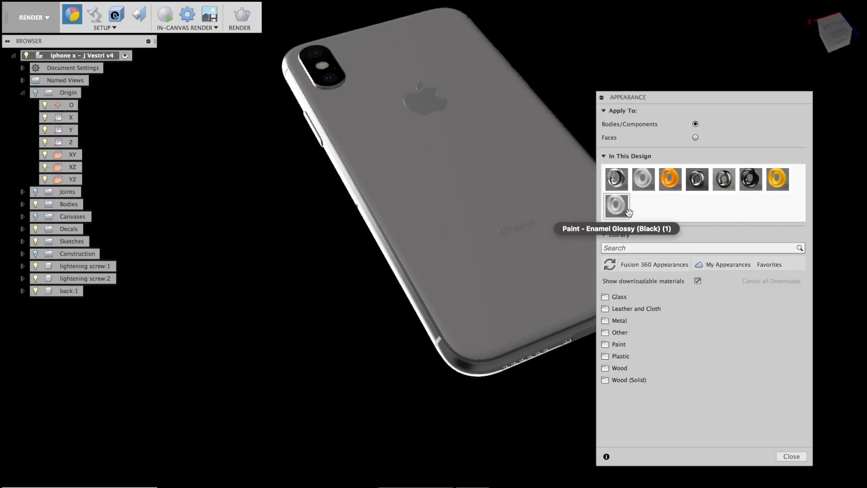
{"action": "double_click", "coordinate": [620, 208]}
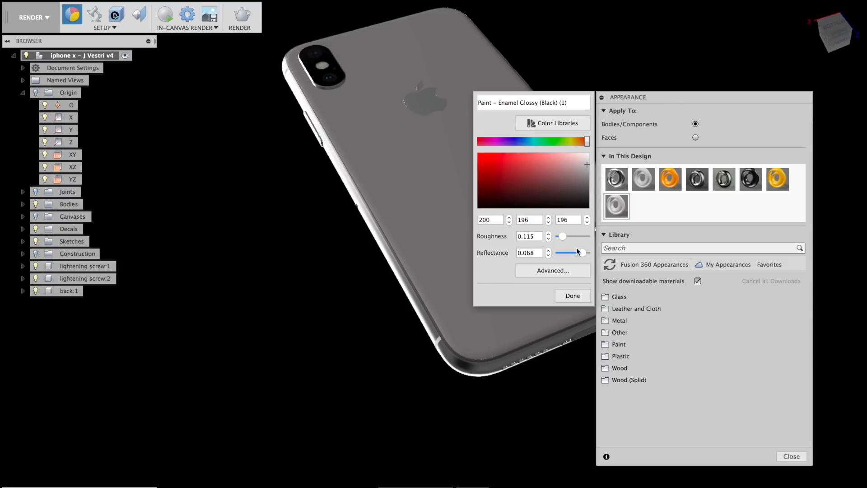
{"action": "left_click_drag", "start_coordinate": [581, 253], "coordinate": [570, 236]}
{"action": "left_click_drag", "start_coordinate": [588, 167], "coordinate": [593, 169]}
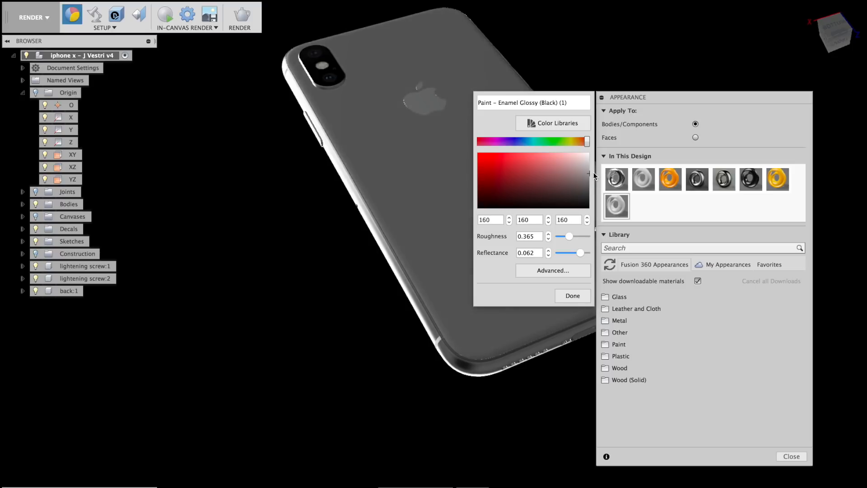
{"action": "left_click", "coordinate": [578, 297]}
{"action": "scroll", "coordinate": [405, 300], "scroll_direction": "down", "scroll_amount": 3}
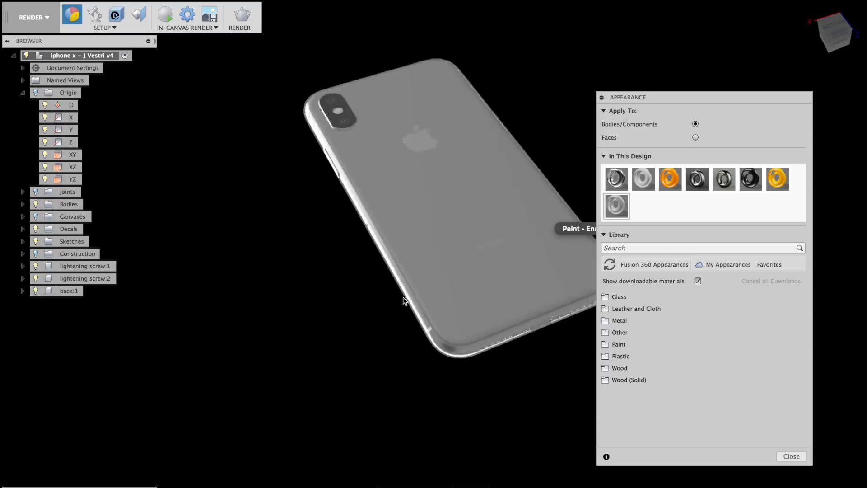
{"action": "middle_click_drag", "start_coordinate": [404, 340], "coordinate": [332, 115], "text": "shift"}
Adjust the paint to RGB 191 grey with 0.080 reflectance and save a 'User Saved' version.
{"action": "double_click", "coordinate": [621, 206]}
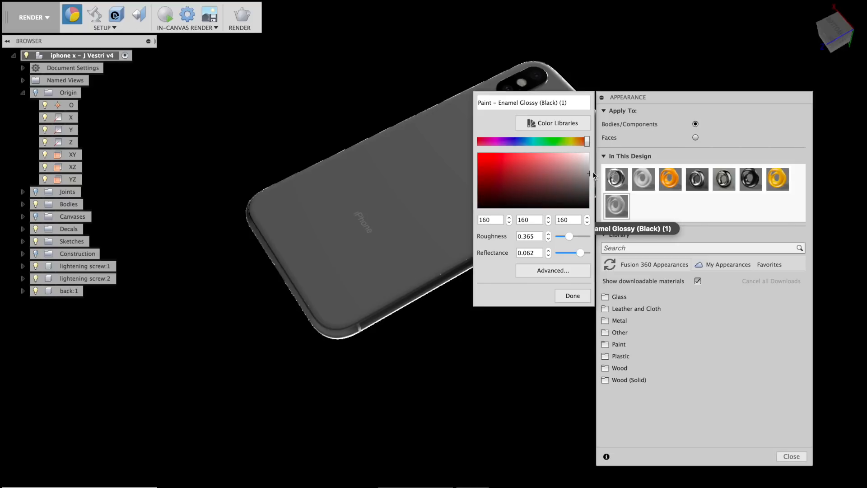
{"action": "left_click", "coordinate": [589, 167]}
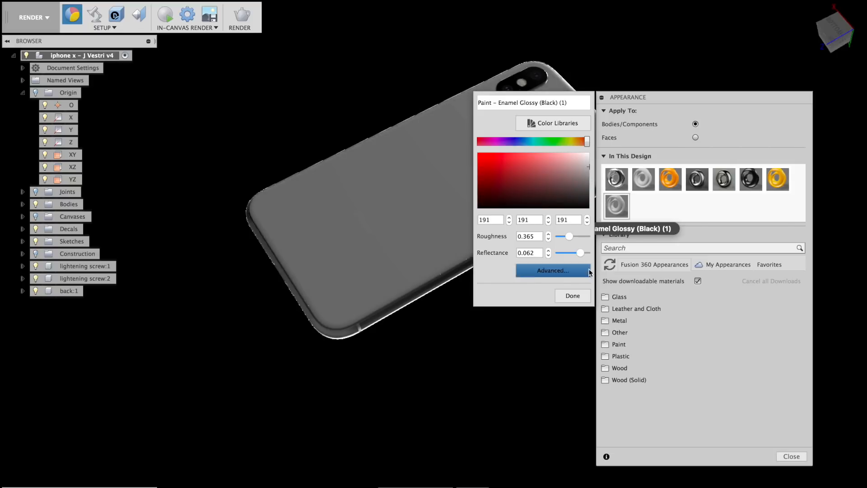
{"action": "left_click_drag", "start_coordinate": [573, 253], "coordinate": [592, 253]}
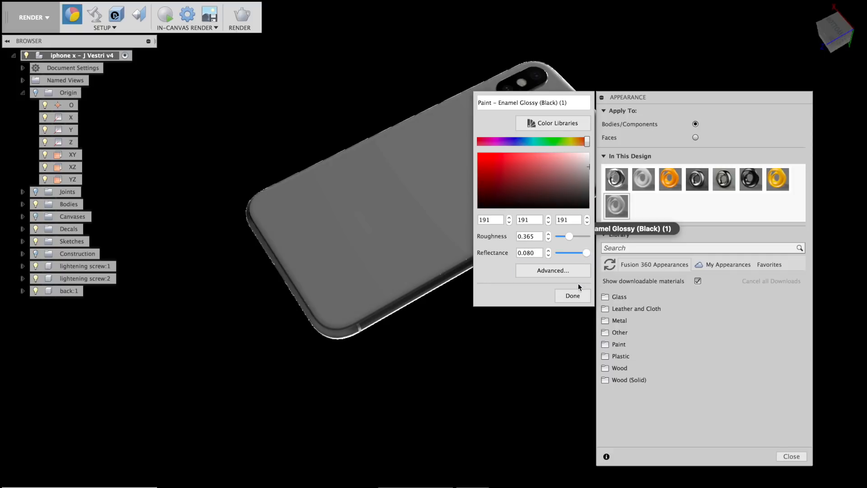
{"action": "left_click", "coordinate": [573, 294]}
{"action": "middle_click_drag", "start_coordinate": [572, 294], "coordinate": [506, 274], "text": "shift"}
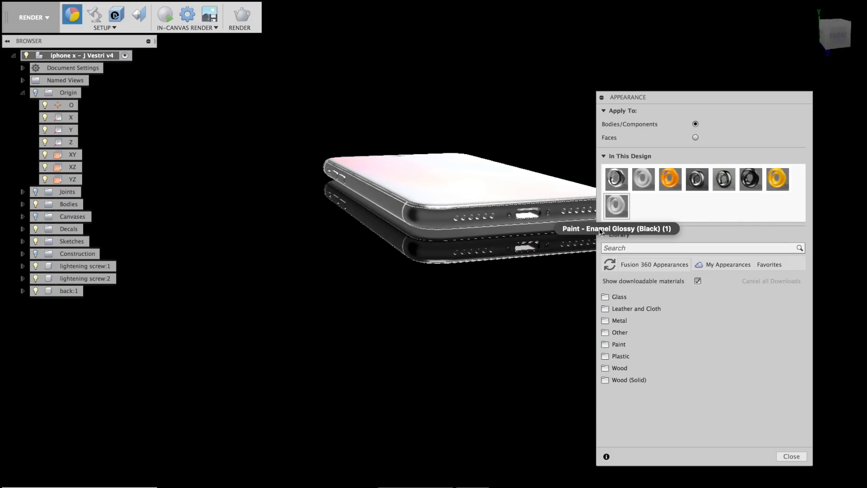
{"action": "middle_click_drag", "start_coordinate": [479, 299], "coordinate": [312, 335]}
{"action": "left_click", "coordinate": [81, 1]}
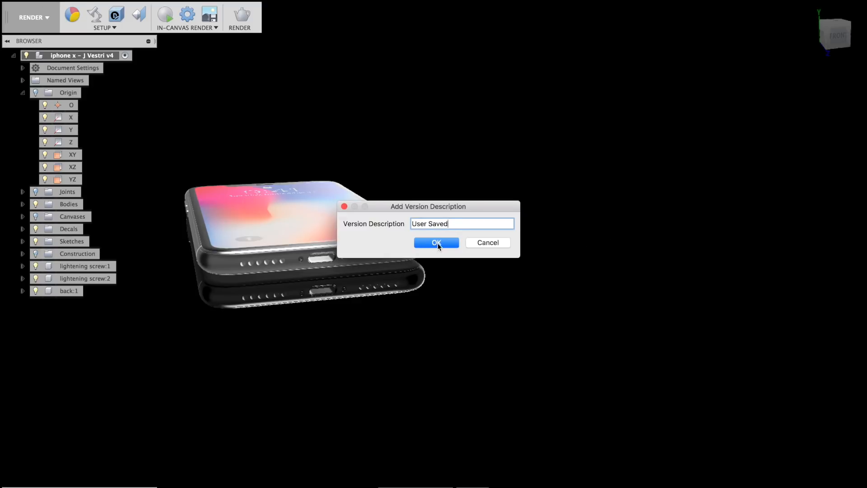
{"action": "left_click", "coordinate": [437, 242]}
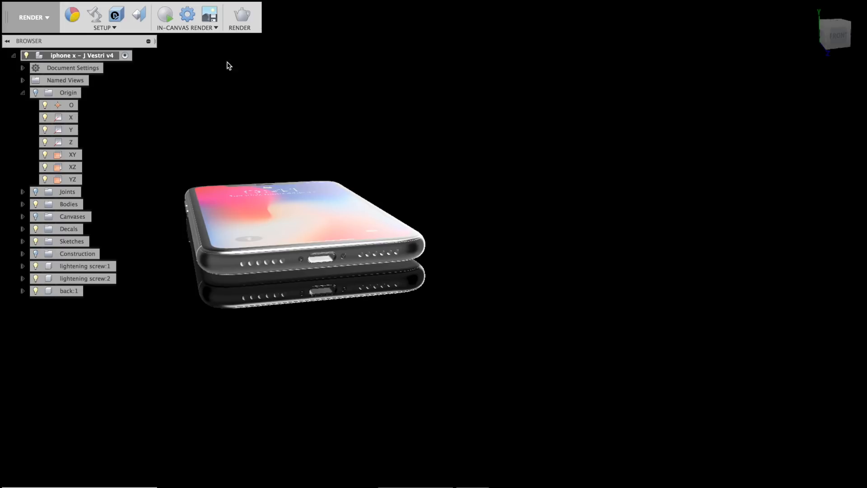
Select every object using the Chrome - Black appearance.
{"action": "left_click", "coordinate": [72, 14]}
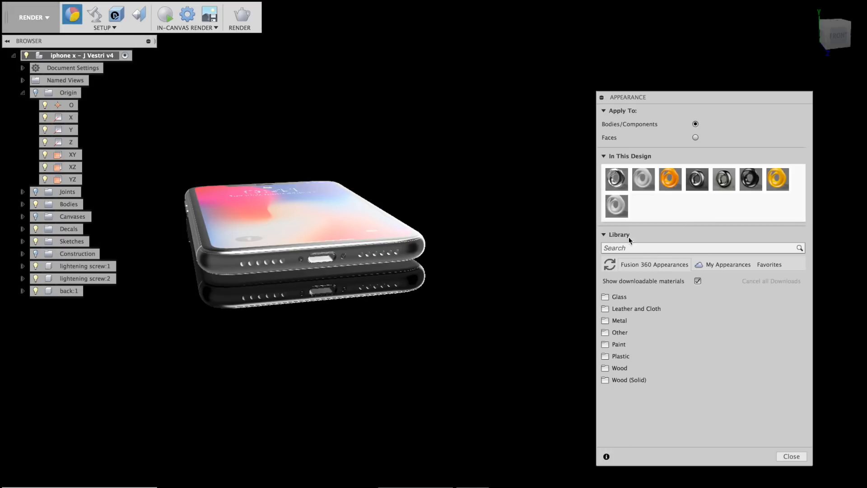
{"action": "middle_click_drag", "start_coordinate": [531, 258], "coordinate": [519, 272], "text": "shift"}
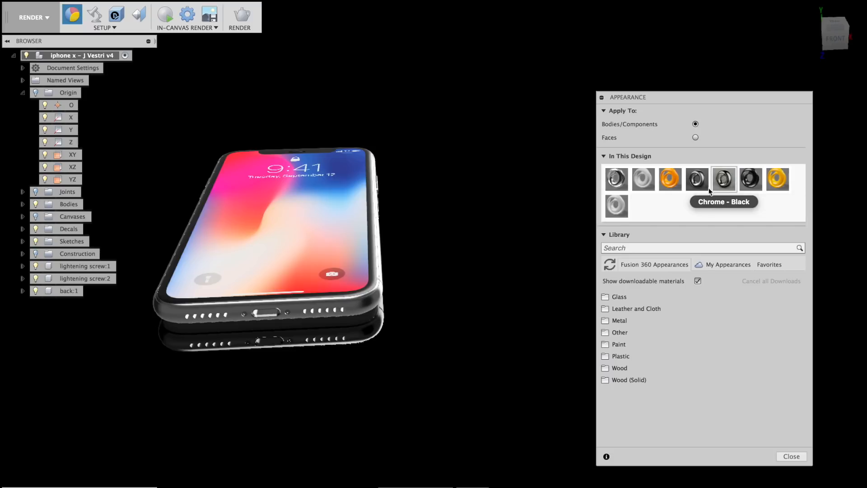
{"action": "right_click", "coordinate": [726, 183]}
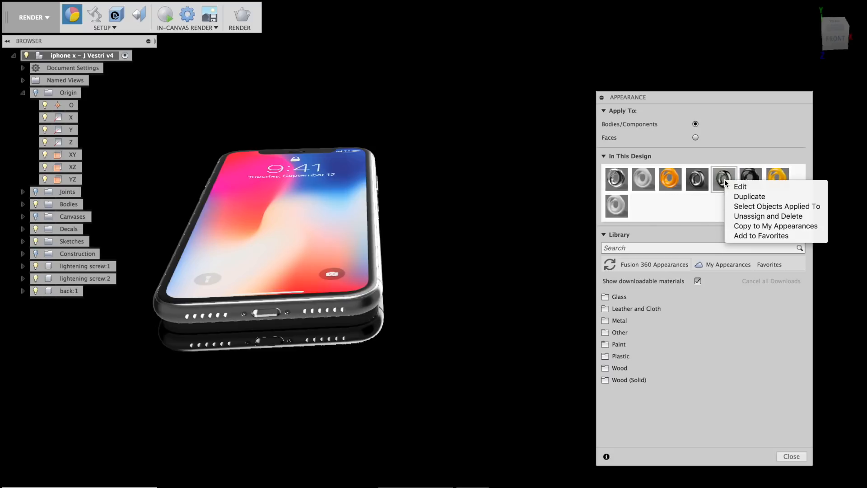
{"action": "left_click", "coordinate": [757, 206]}
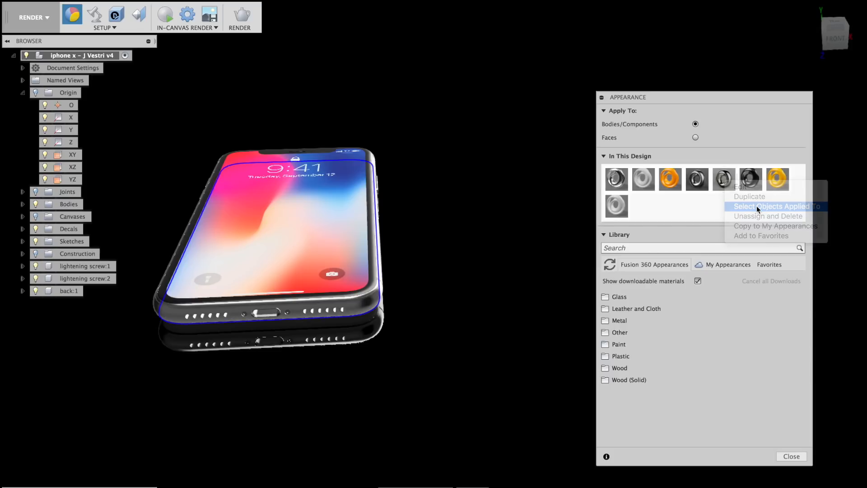
Apply the chrome appearance to the phone's frame.
{"action": "middle_click_drag", "start_coordinate": [498, 260], "coordinate": [495, 199], "text": "shift"}
{"action": "scroll", "coordinate": [396, 91], "scroll_direction": "up", "scroll_amount": 10}
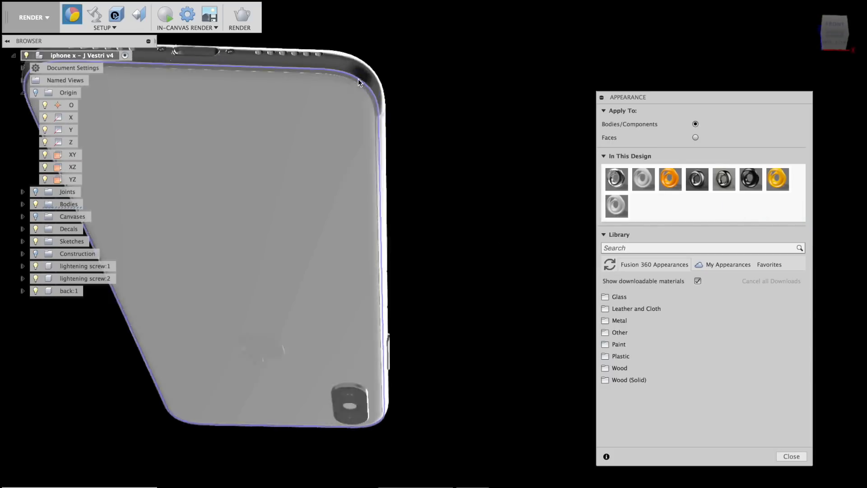
{"action": "scroll", "coordinate": [404, 108], "scroll_direction": "up", "scroll_amount": 3}
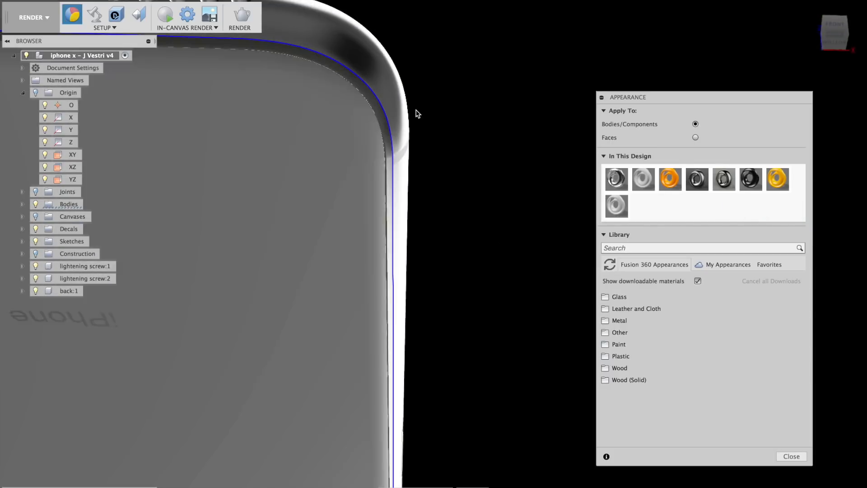
{"action": "scroll", "coordinate": [414, 113], "scroll_direction": "up", "scroll_amount": 5}
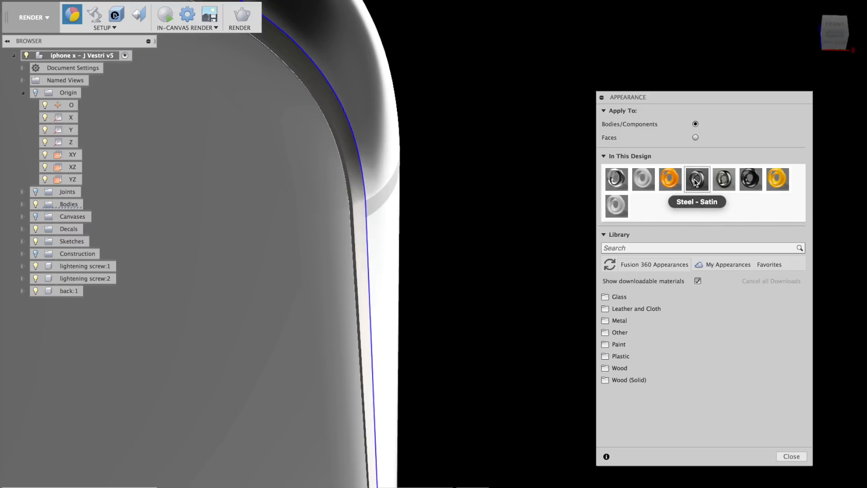
{"action": "left_click_drag", "start_coordinate": [619, 180], "coordinate": [372, 132]}
Zoom and orbit to inspect the chrome around the charging port and side buttons.
{"action": "scroll", "coordinate": [368, 90], "scroll_direction": "down", "scroll_amount": 6}
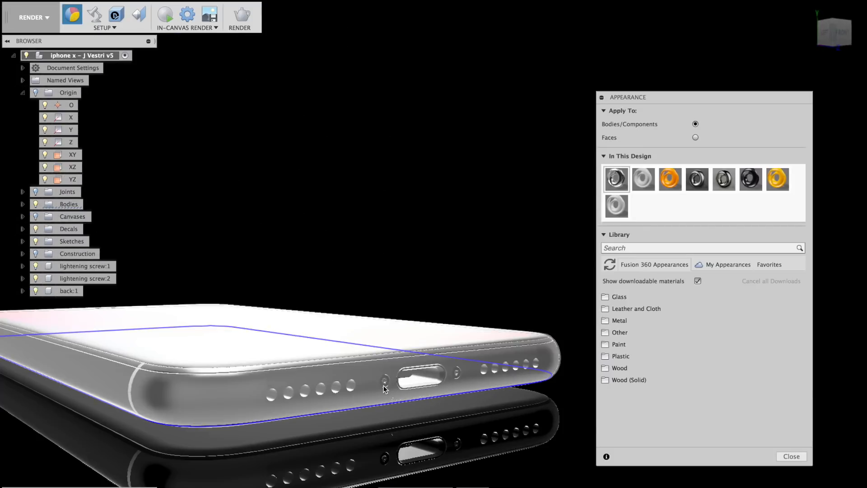
{"action": "scroll", "coordinate": [383, 386], "scroll_direction": "up", "scroll_amount": 3}
{"action": "scroll", "coordinate": [404, 381], "scroll_direction": "down", "scroll_amount": 2}
{"action": "scroll", "coordinate": [405, 395], "scroll_direction": "up", "scroll_amount": 4}
{"action": "scroll", "coordinate": [375, 375], "scroll_direction": "down", "scroll_amount": 4}
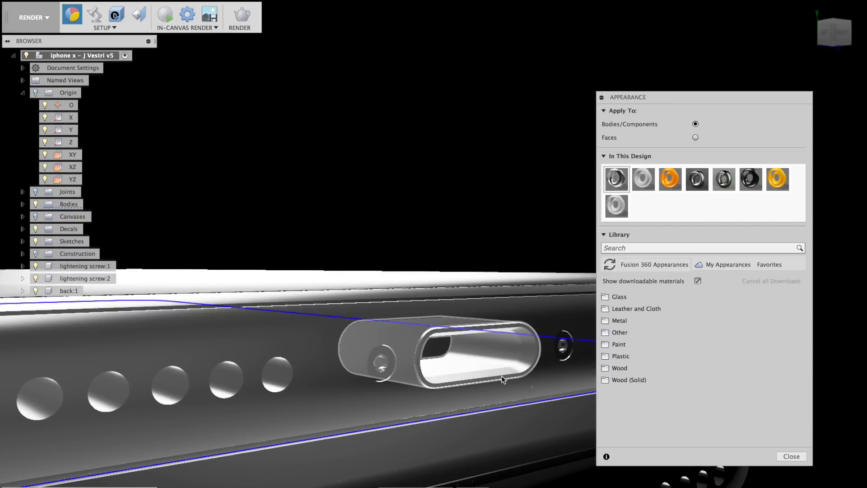
{"action": "scroll", "coordinate": [411, 376], "scroll_direction": "down", "scroll_amount": 5}
{"action": "middle_click_drag", "start_coordinate": [411, 376], "coordinate": [202, 285], "text": "shift"}
{"action": "scroll", "coordinate": [199, 302], "scroll_direction": "up", "scroll_amount": 5}
{"action": "middle_click_drag", "start_coordinate": [218, 338], "coordinate": [277, 270], "text": "shift"}
{"action": "scroll", "coordinate": [277, 270], "scroll_direction": "up", "scroll_amount": 5}
{"action": "scroll", "coordinate": [277, 270], "scroll_direction": "down", "scroll_amount": 3}
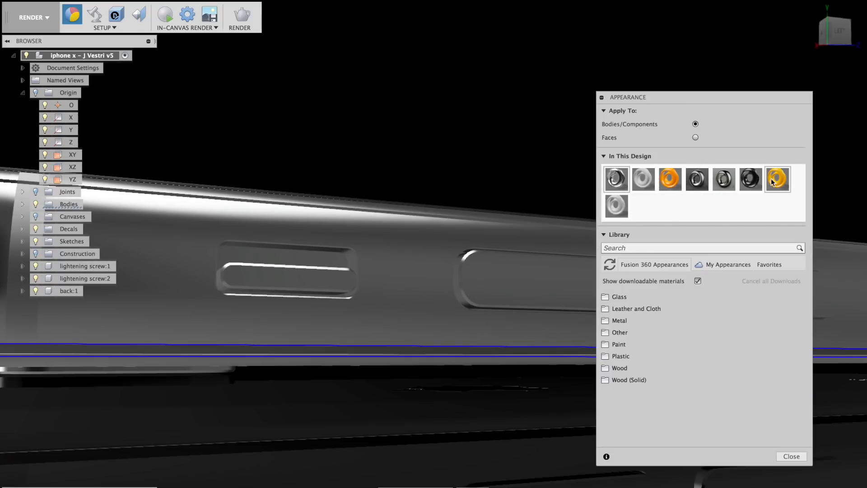
Switch to face mode and apply orange to a side button and yellow textured plastic to the port recess.
{"action": "left_click", "coordinate": [696, 138]}
{"action": "left_click_drag", "start_coordinate": [670, 179], "coordinate": [311, 258]}
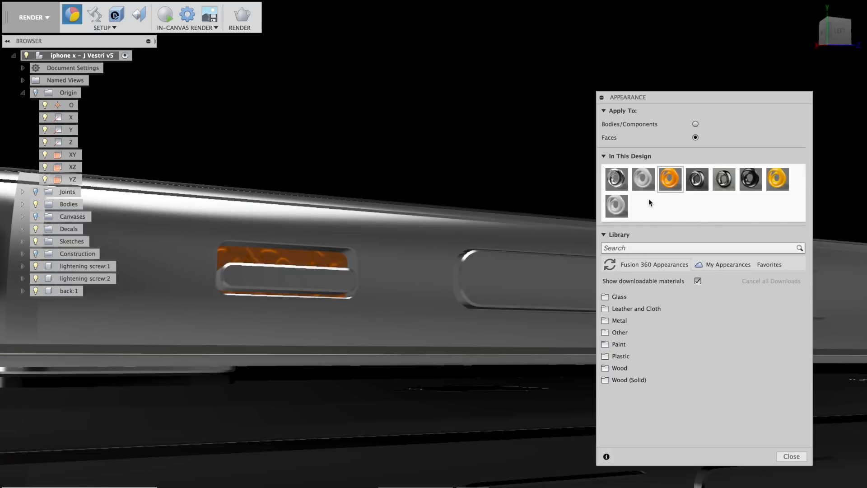
{"action": "left_click_drag", "start_coordinate": [778, 179], "coordinate": [299, 260]}
{"action": "middle_click_drag", "start_coordinate": [425, 277], "coordinate": [399, 296], "text": "shift"}
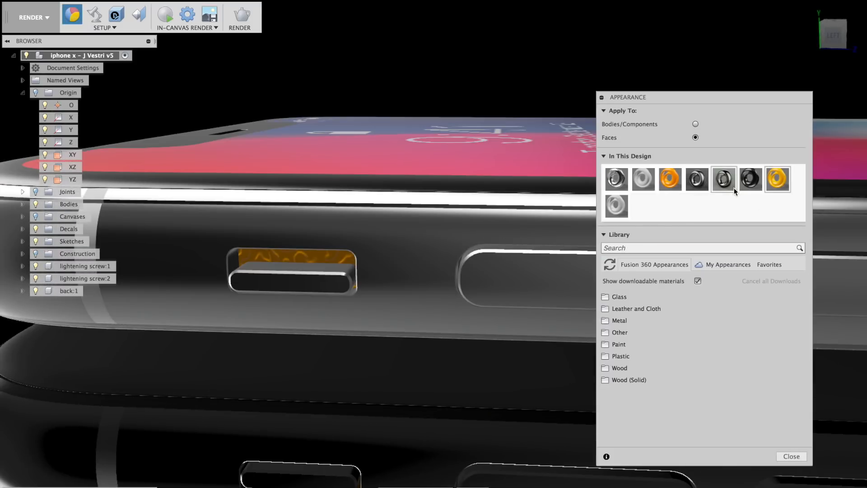
Lower the yellow plastic's texture scale so the port looks plain.
{"action": "double_click", "coordinate": [777, 181]}
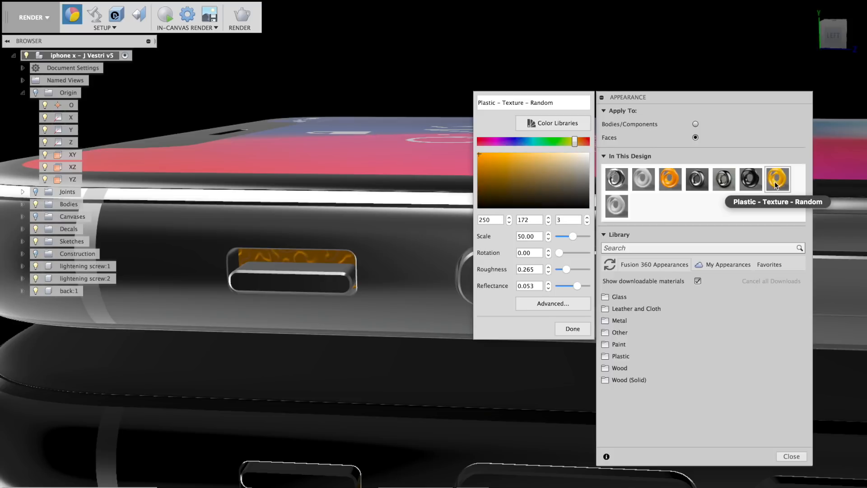
{"action": "mouse_move", "coordinate": [572, 237]}
{"action": "left_mouse_down"}
{"action": "mouse_move", "coordinate": [551, 237]}
{"action": "mouse_move", "coordinate": [571, 237]}
{"action": "left_mouse_up"}
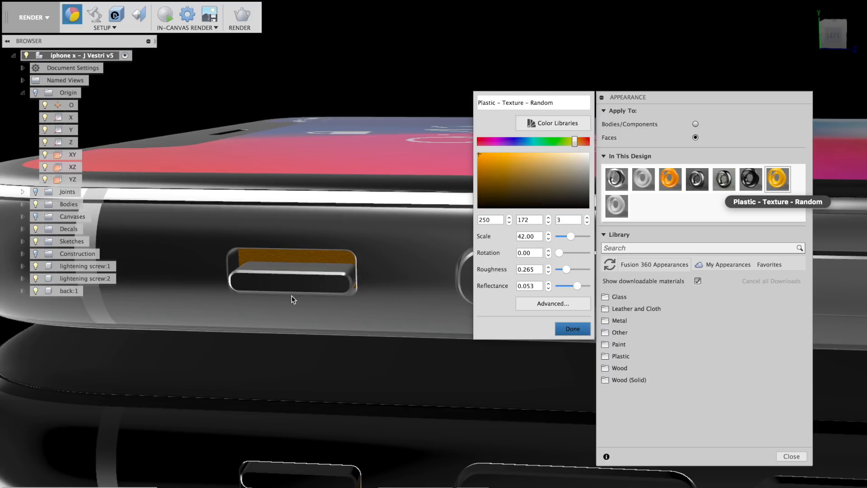
{"action": "left_click", "coordinate": [573, 329]}
Orbit around the phone's bottom edge and side, then bring up Scene Settings.
{"action": "scroll", "coordinate": [429, 310], "scroll_direction": "down", "scroll_amount": 5}
{"action": "middle_click_drag", "start_coordinate": [449, 365], "coordinate": [479, 289], "text": "shift"}
{"action": "middle_click_drag", "start_coordinate": [400, 292], "coordinate": [367, 293], "text": "shift"}
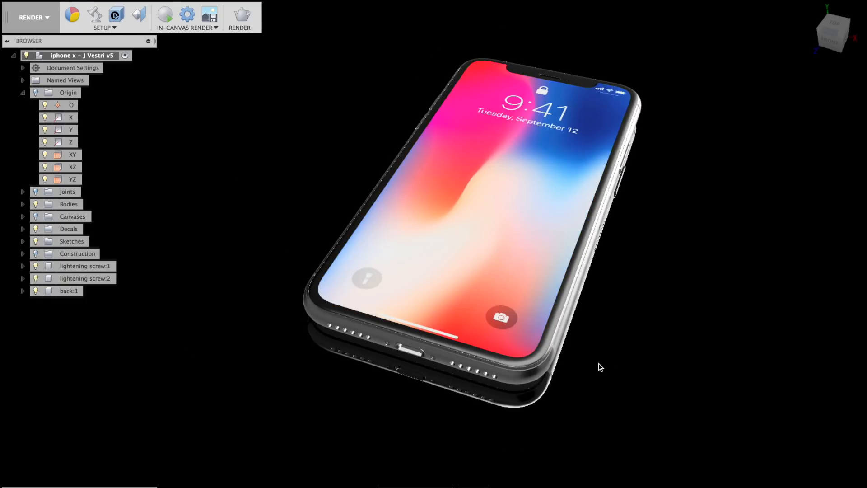
{"action": "mouse_move", "coordinate": [600, 364]}
{"action": "middle_mouse_down", "text": "shift"}
{"action": "mouse_move", "coordinate": [669, 332]}
{"action": "mouse_move", "coordinate": [594, 364]}
{"action": "middle_mouse_up", "text": "shift"}
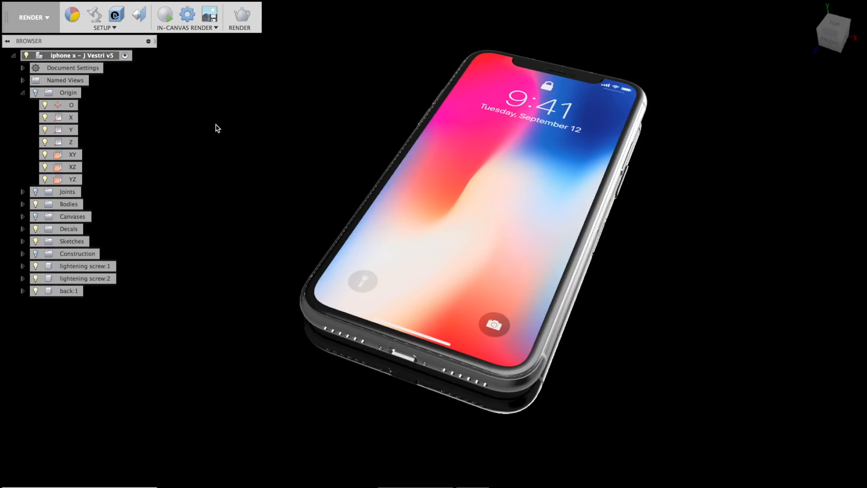
{"action": "left_click", "coordinate": [94, 14]}
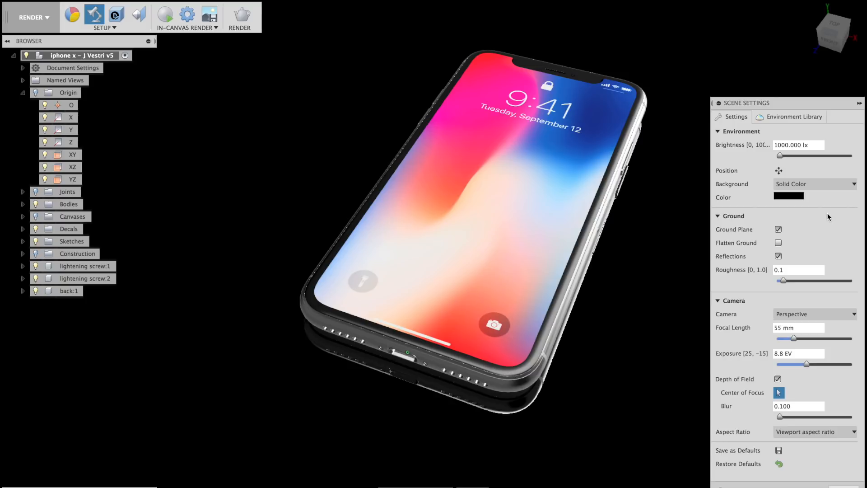
{"action": "middle_click_drag", "start_coordinate": [623, 288], "coordinate": [610, 288]}
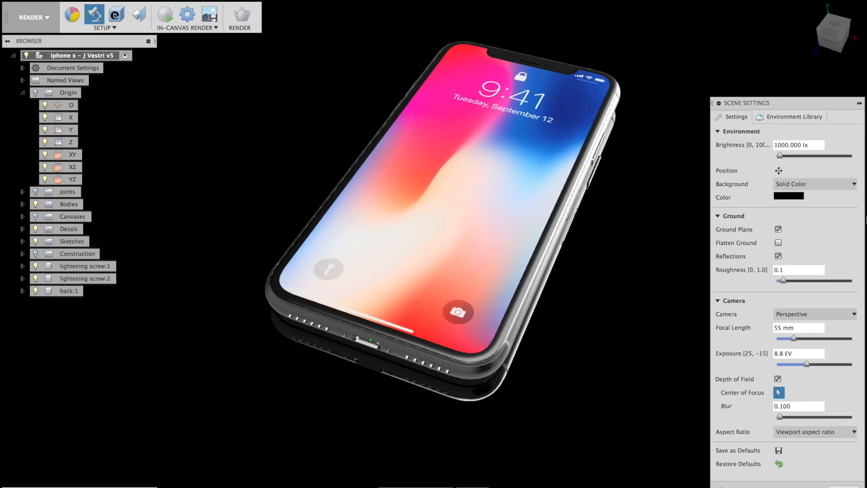
Try the Cool Light, Rim Highlights and Sharp Highlights environments, settling on Warm Light.
{"action": "left_click", "coordinate": [795, 118]}
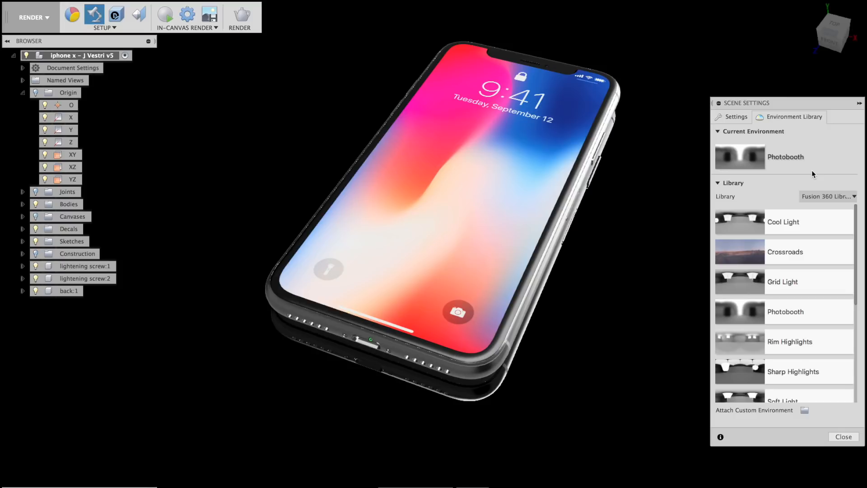
{"action": "double_click", "coordinate": [806, 227]}
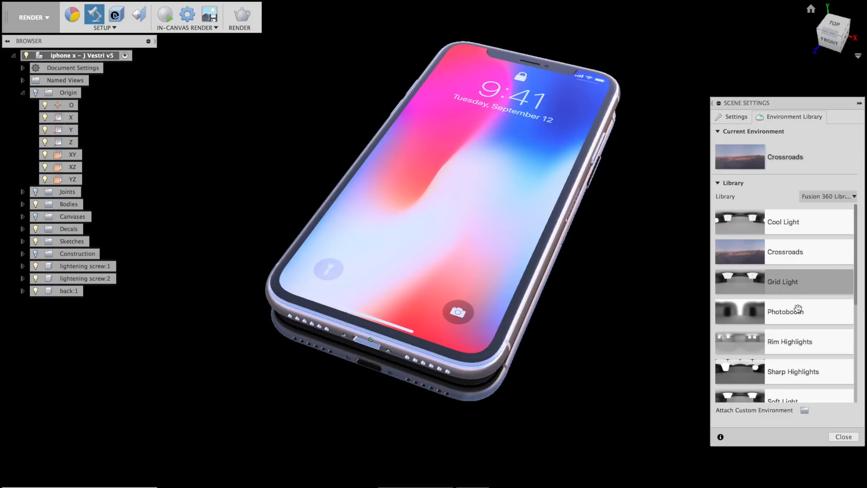
{"action": "double_click", "coordinate": [796, 343]}
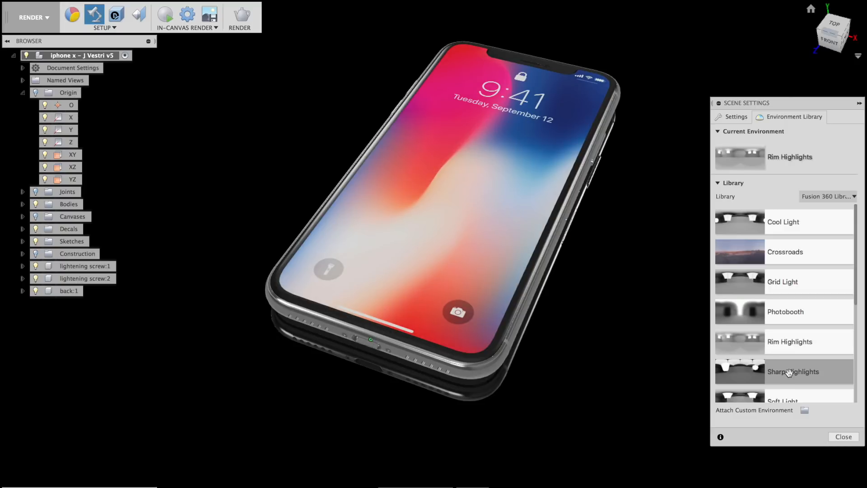
{"action": "double_click", "coordinate": [787, 372]}
{"action": "scroll", "coordinate": [857, 297], "scroll_direction": "down", "scroll_amount": 3}
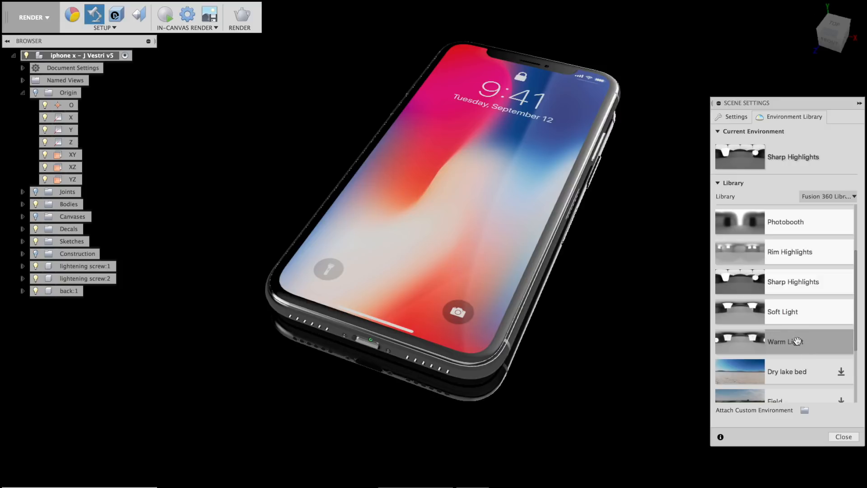
{"action": "double_click", "coordinate": [793, 342]}
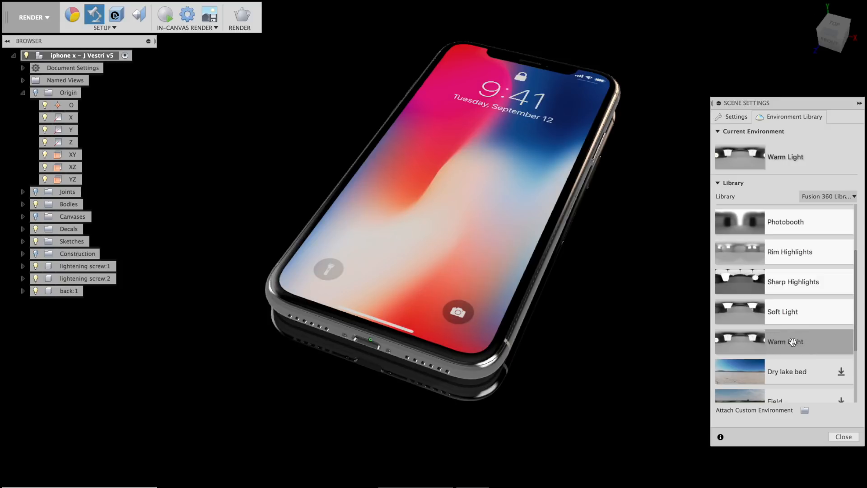
{"action": "middle_click_drag", "start_coordinate": [565, 343], "coordinate": [536, 327], "text": "shift"}
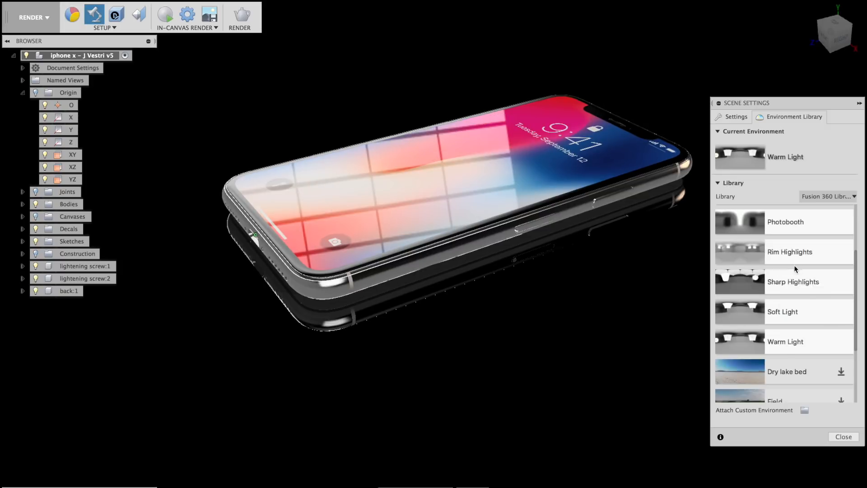
{"action": "middle_click_drag", "start_coordinate": [496, 323], "coordinate": [519, 322], "text": "shift"}
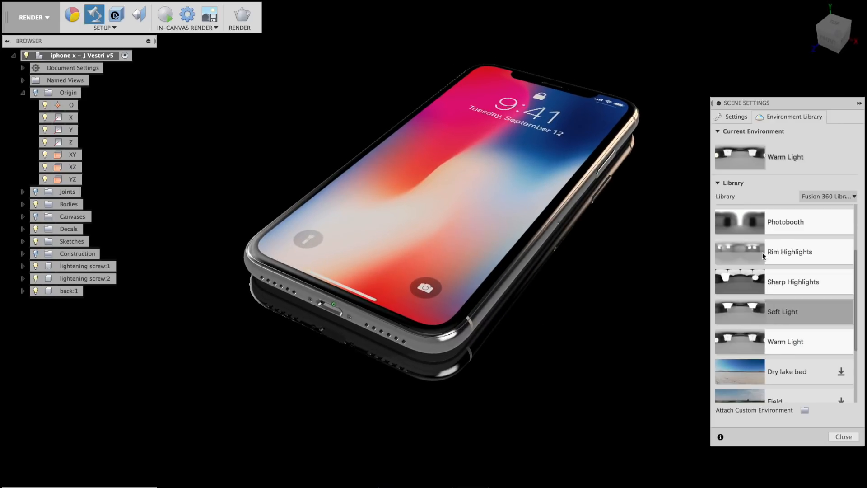
{"action": "left_click", "coordinate": [735, 116]}
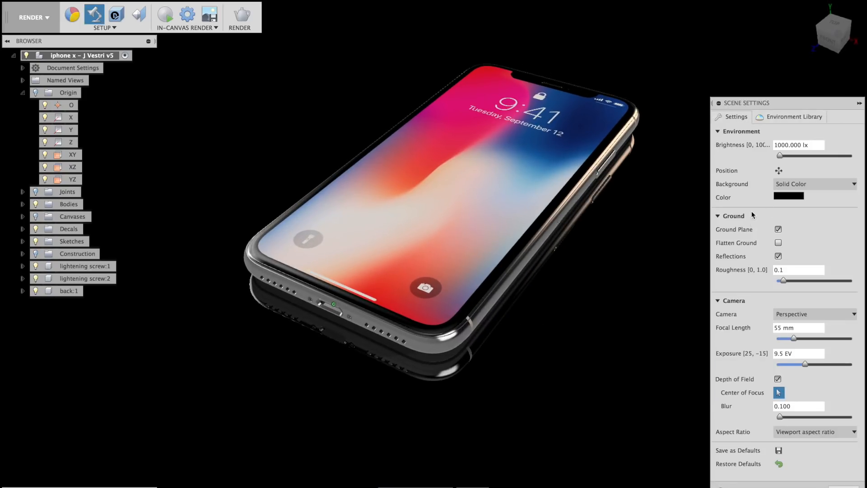
Turn on the ground reflection and raise its roughness to 0.6.
{"action": "mouse_move", "coordinate": [541, 296]}
{"action": "middle_mouse_down", "text": "shift"}
{"action": "mouse_move", "coordinate": [538, 284]}
{"action": "mouse_move", "coordinate": [548, 306]}
{"action": "middle_mouse_up", "text": "shift"}
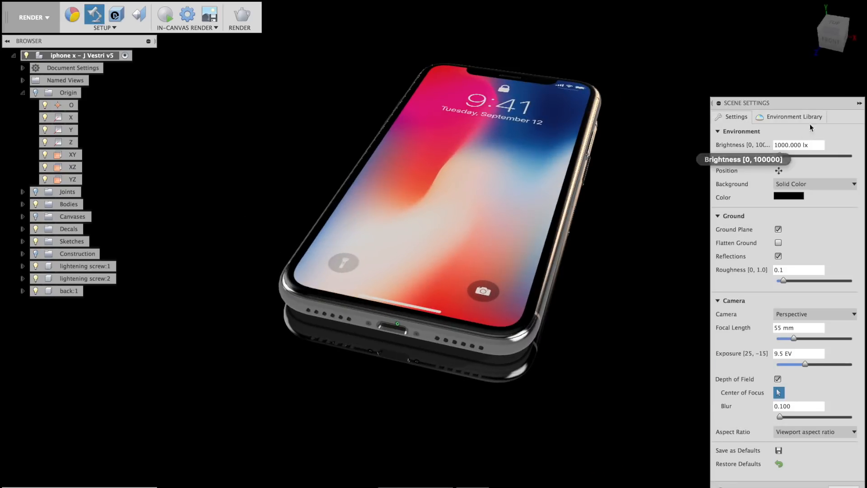
{"action": "left_click", "coordinate": [816, 116]}
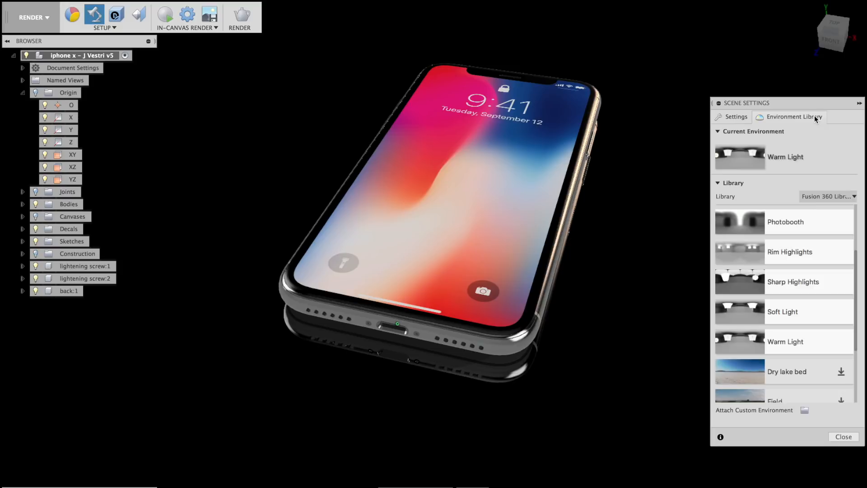
{"action": "left_click", "coordinate": [742, 117]}
{"action": "middle_click_drag", "start_coordinate": [539, 301], "coordinate": [567, 300], "text": "shift"}
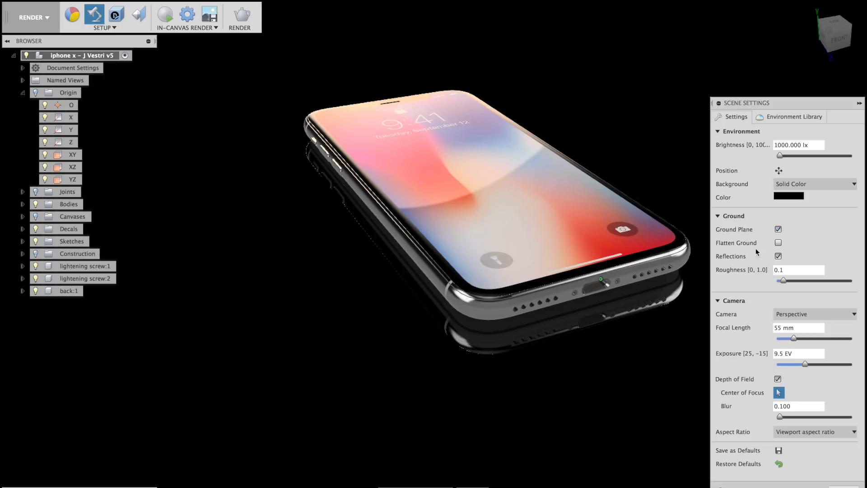
{"action": "left_click", "coordinate": [778, 256]}
{"action": "left_click_drag", "start_coordinate": [793, 281], "coordinate": [806, 283]}
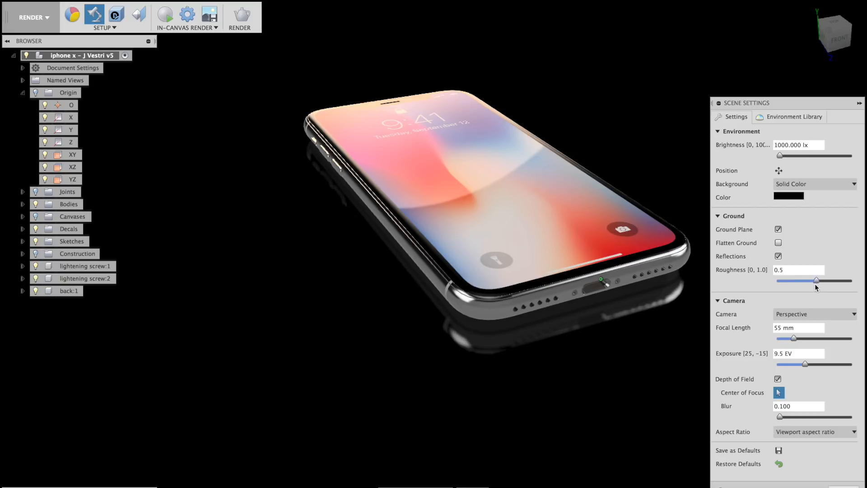
{"action": "left_click_drag", "start_coordinate": [813, 285], "coordinate": [822, 281]}
Keep the camera projection set to Perspective.
{"action": "mouse_move", "coordinate": [606, 339]}
{"action": "middle_mouse_down", "text": "shift"}
{"action": "mouse_move", "coordinate": [633, 330]}
{"action": "mouse_move", "coordinate": [619, 316]}
{"action": "mouse_move", "coordinate": [561, 343]}
{"action": "mouse_move", "coordinate": [600, 346]}
{"action": "middle_mouse_up", "text": "shift"}
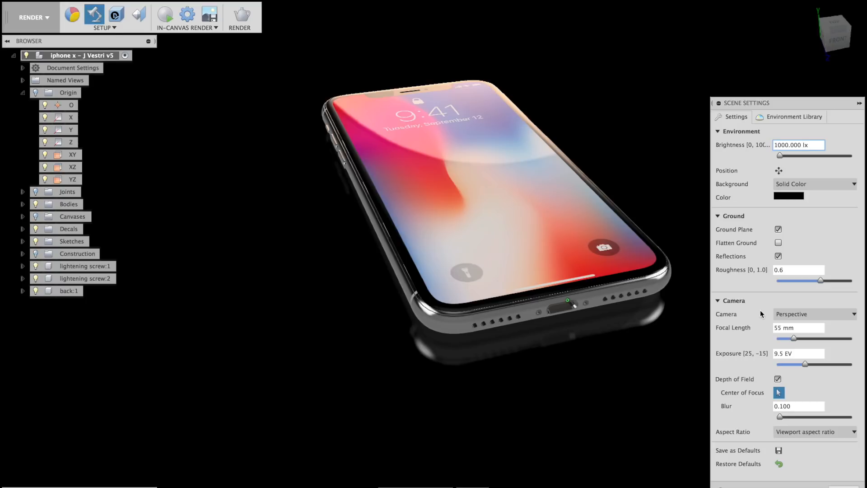
{"action": "left_click", "coordinate": [809, 314]}
{"action": "left_click", "coordinate": [809, 313]}
Set focal length to 55 mm and exposure to 8.9 EV, then reopen Scene Settings.
{"action": "left_click_drag", "start_coordinate": [794, 339], "coordinate": [748, 326]}
{"action": "type", "text": "55"}
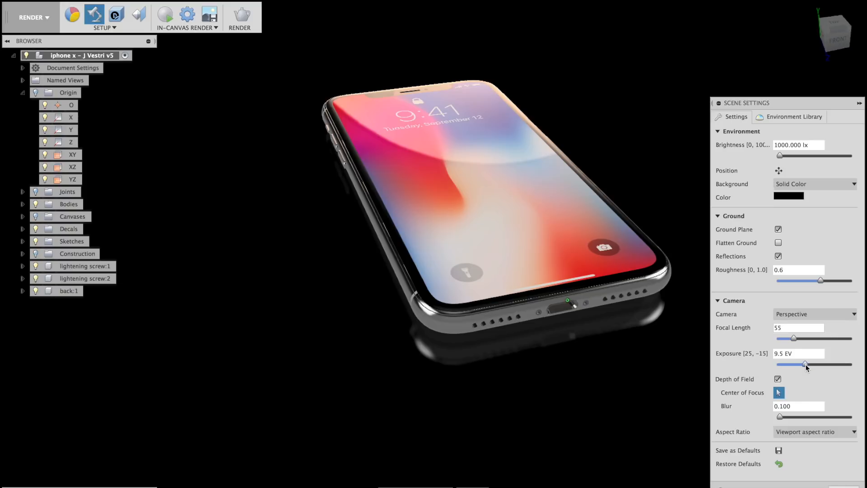
{"action": "left_click_drag", "start_coordinate": [806, 365], "coordinate": [814, 365]}
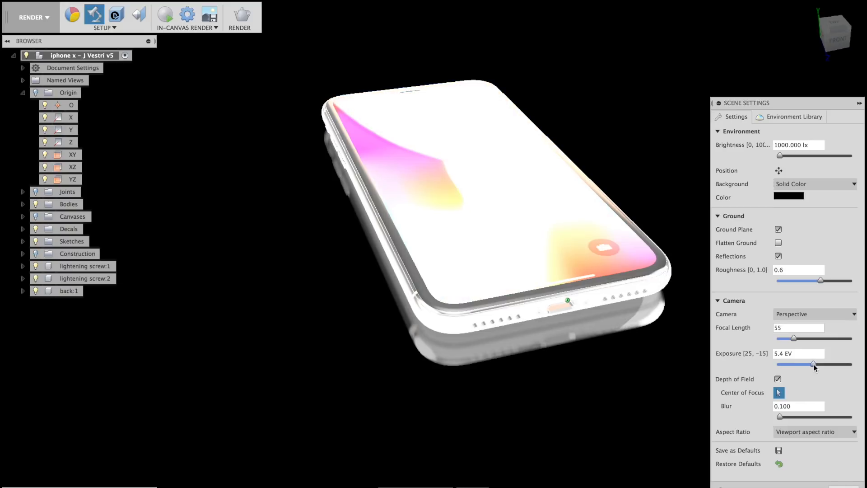
{"action": "mouse_move", "coordinate": [815, 364]}
{"action": "left_mouse_down"}
{"action": "mouse_move", "coordinate": [794, 367]}
{"action": "mouse_move", "coordinate": [808, 366]}
{"action": "left_mouse_up"}
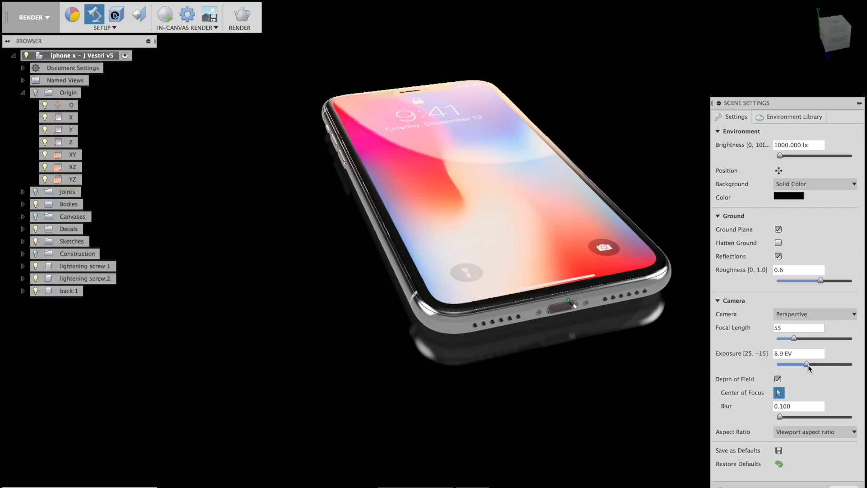
{"action": "key", "text": "Escape"}
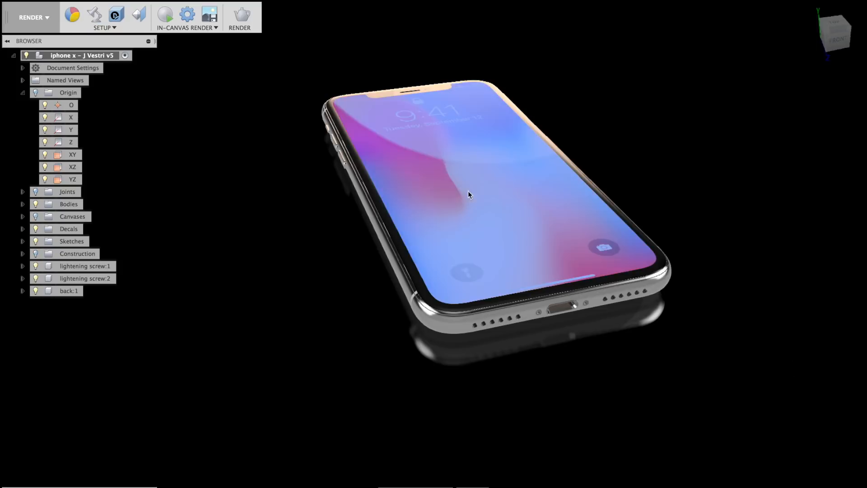
{"action": "left_click", "coordinate": [93, 18]}
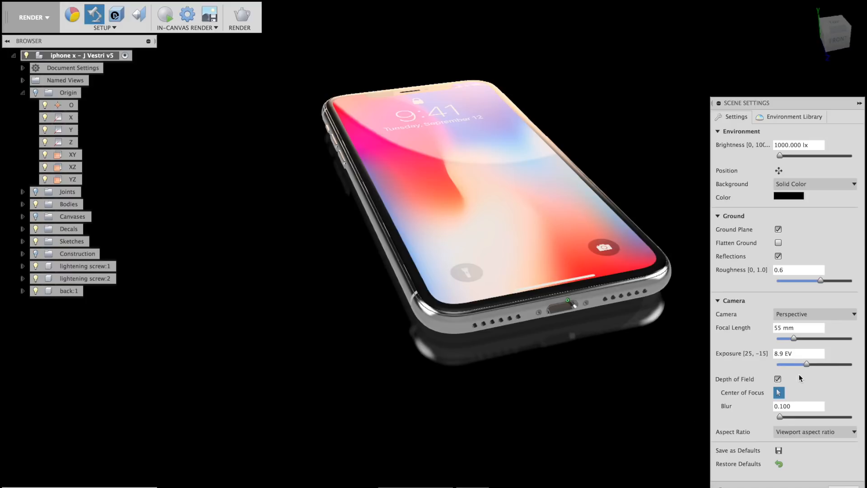
{"action": "middle_click_drag", "start_coordinate": [621, 388], "coordinate": [605, 388]}
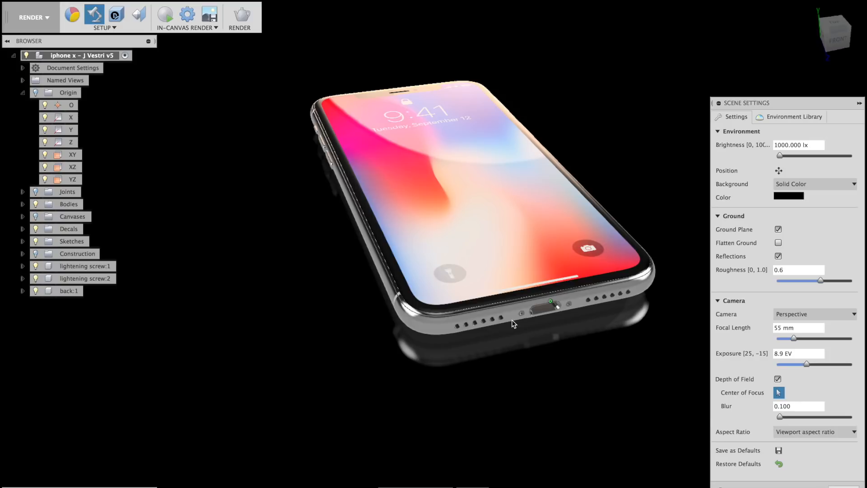
Review the render aspect ratio options, keeping the viewport aspect ratio.
{"action": "left_click", "coordinate": [825, 435]}
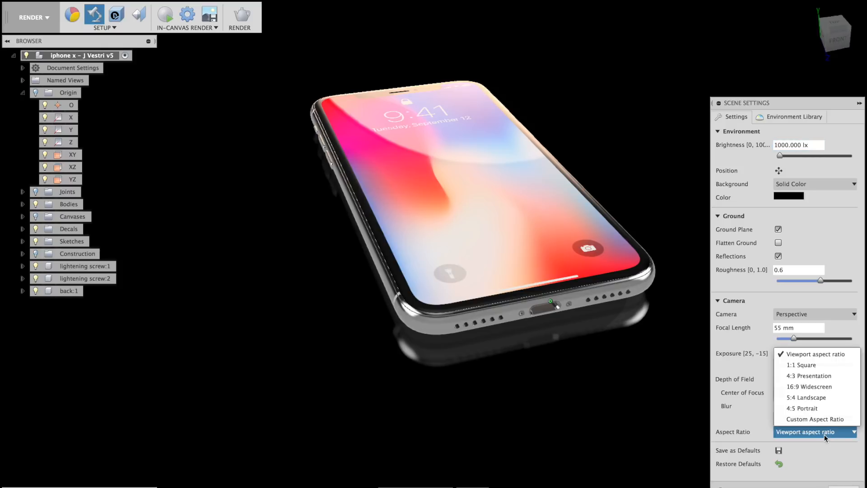
{"action": "left_click", "coordinate": [825, 434]}
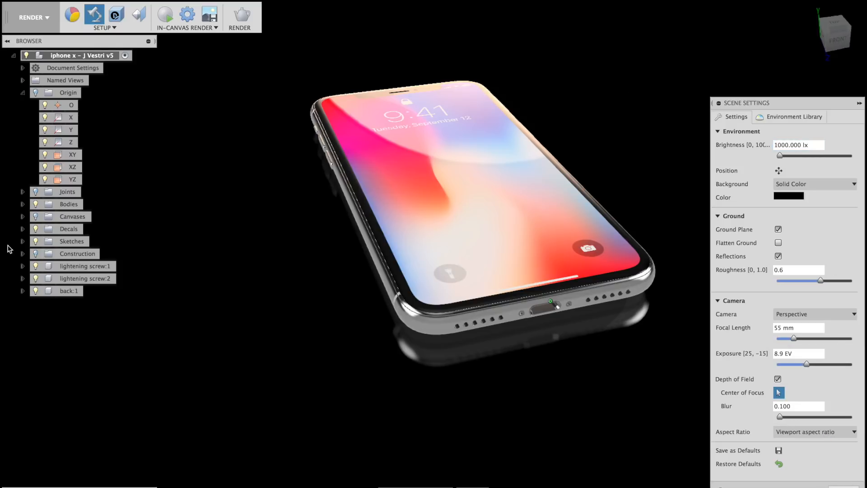
{"action": "left_click", "coordinate": [815, 434]}
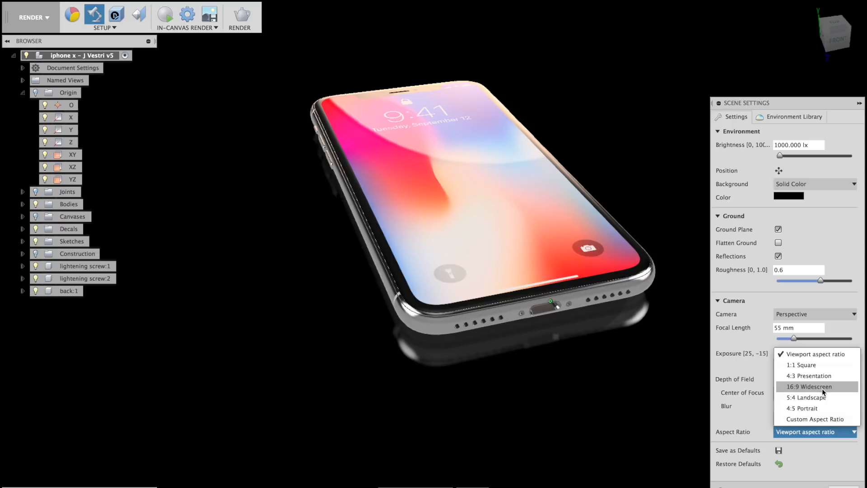
{"action": "left_click", "coordinate": [823, 454]}
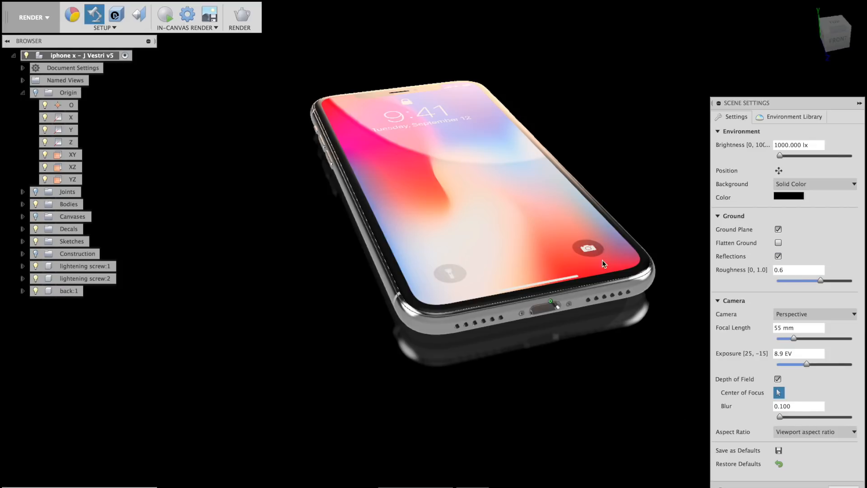
Set the depth-of-field focus point on the phone screen and view it closer from slightly higher.
{"action": "middle_click_drag", "start_coordinate": [552, 327], "coordinate": [544, 347]}
{"action": "left_click", "coordinate": [543, 342]}
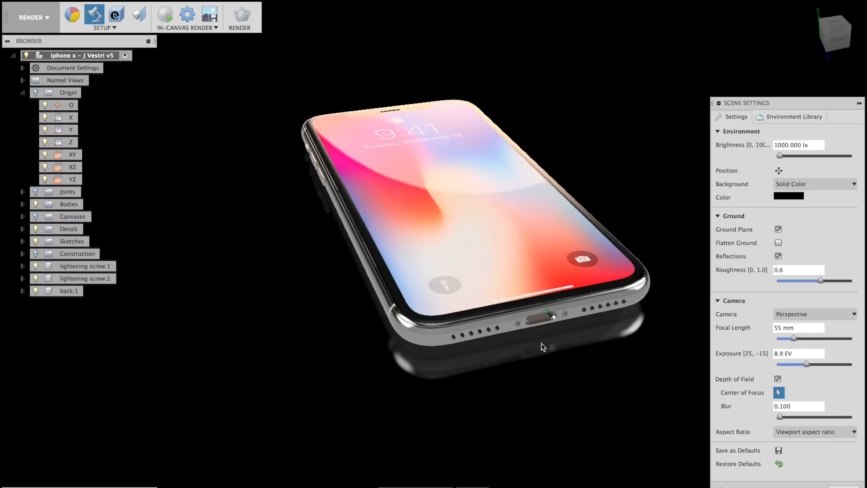
{"action": "scroll", "coordinate": [523, 339], "scroll_direction": "up", "scroll_amount": 5}
{"action": "mouse_move", "coordinate": [529, 347]}
{"action": "middle_mouse_down", "text": "shift"}
{"action": "mouse_move", "coordinate": [530, 360]}
{"action": "mouse_move", "coordinate": [522, 359]}
{"action": "middle_mouse_up", "text": "shift"}
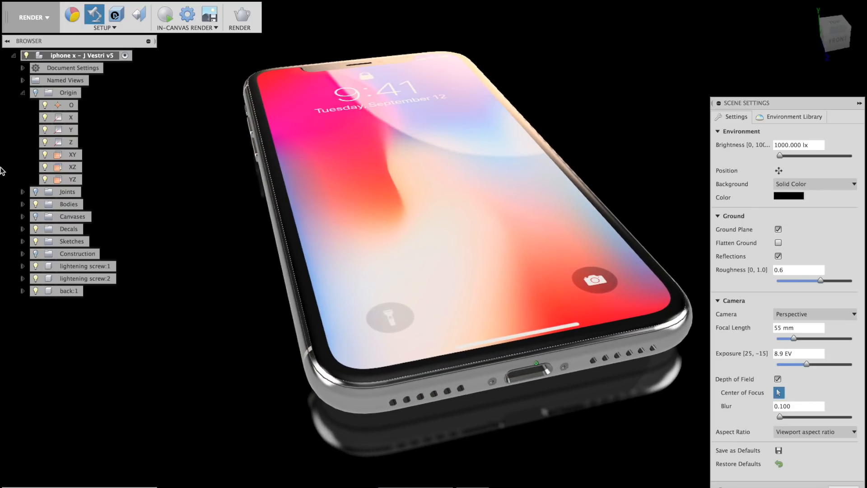
Start the in-canvas render and review the final render settings: 1680 × 973 PNG, Final quality, cloud.
{"action": "left_click", "coordinate": [164, 18]}
{"action": "left_click", "coordinate": [240, 17]}
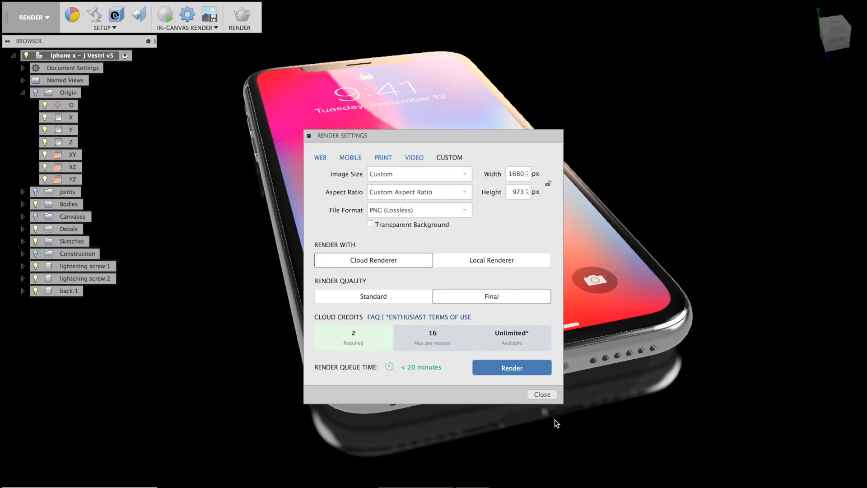
{"action": "left_click", "coordinate": [545, 395]}
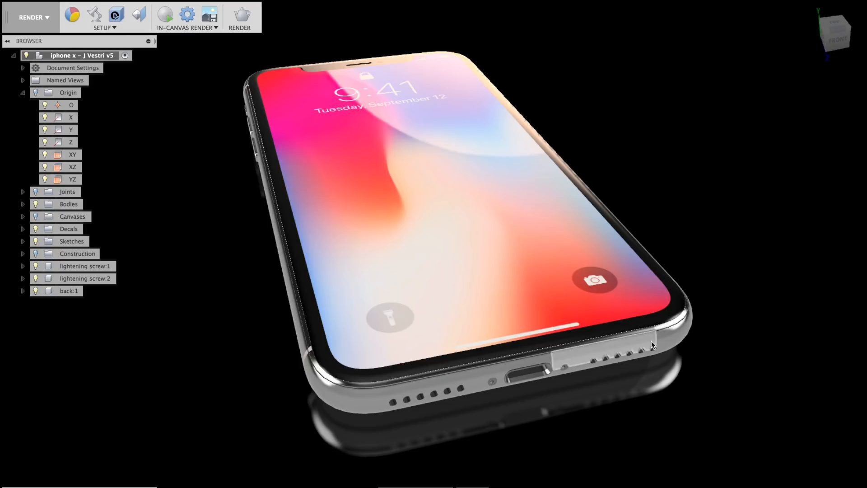
Orbit to the phone's top end, screen up, and run the in-canvas render with focus picking off.
{"action": "middle_click_drag", "start_coordinate": [603, 308], "coordinate": [384, 235], "text": "shift"}
{"action": "left_click", "coordinate": [94, 15]}
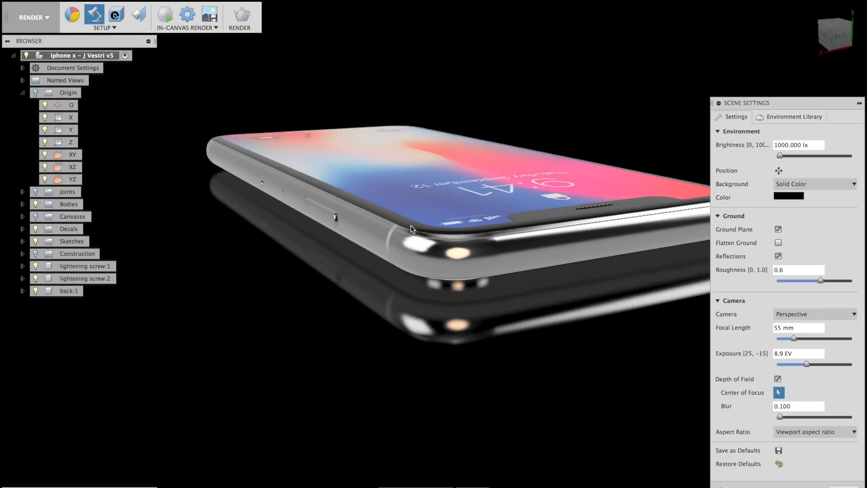
{"action": "middle_click_drag", "start_coordinate": [481, 306], "coordinate": [540, 301], "text": "shift"}
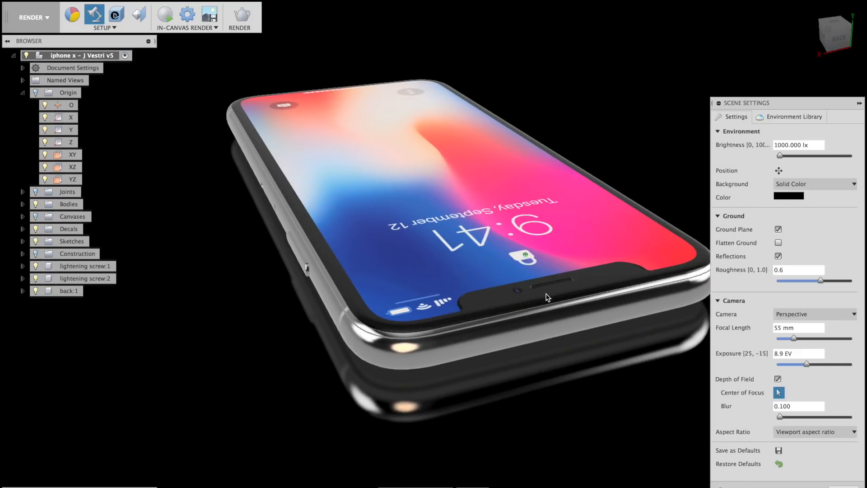
{"action": "middle_click_drag", "start_coordinate": [545, 381], "coordinate": [488, 321], "text": "shift"}
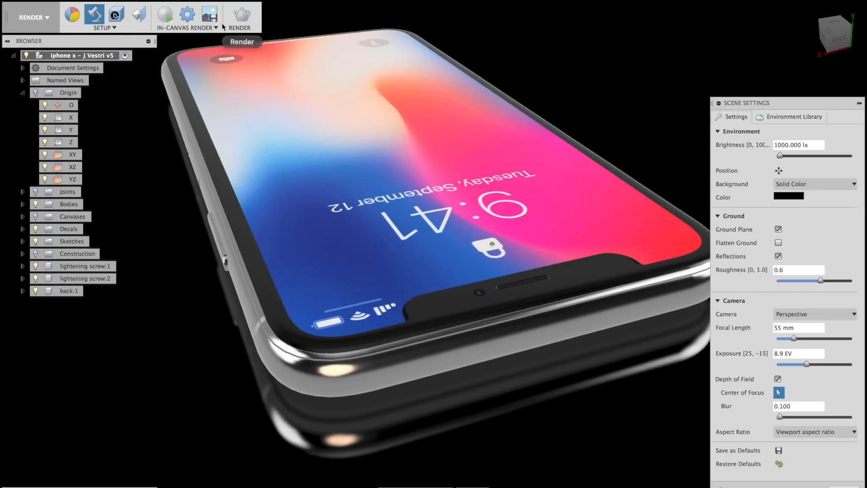
{"action": "left_click", "coordinate": [165, 16]}
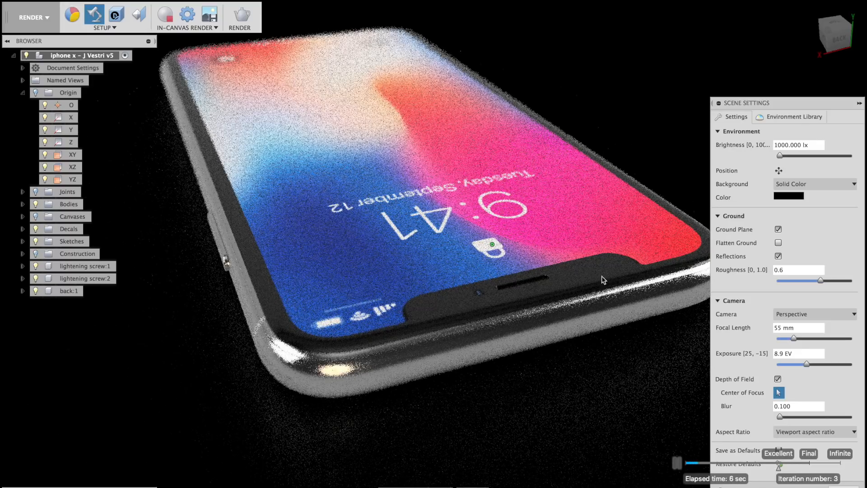
{"action": "left_click", "coordinate": [778, 393]}
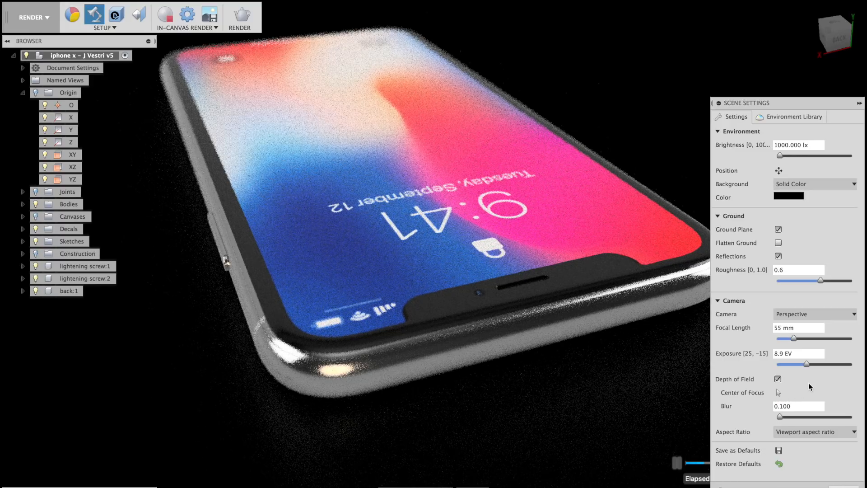
{"action": "left_click", "coordinate": [859, 105]}
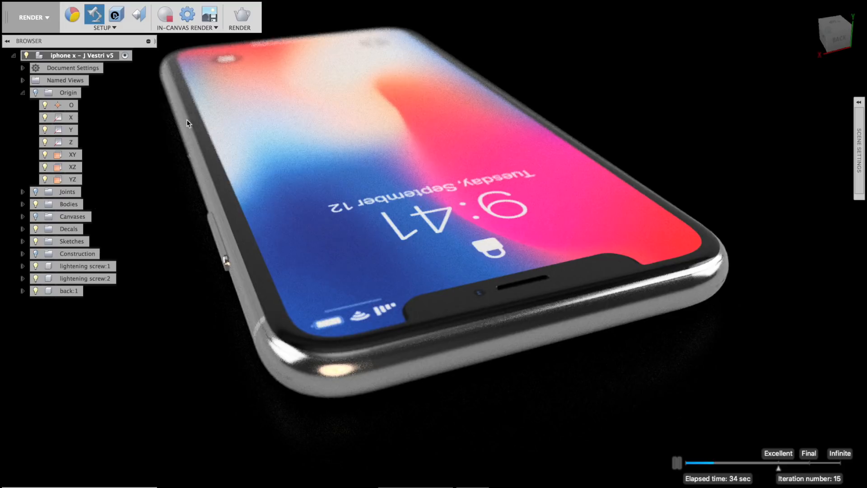
Change the Chrome appearance's roughness from 0.164 to 0.2.
{"action": "left_click", "coordinate": [79, 23]}
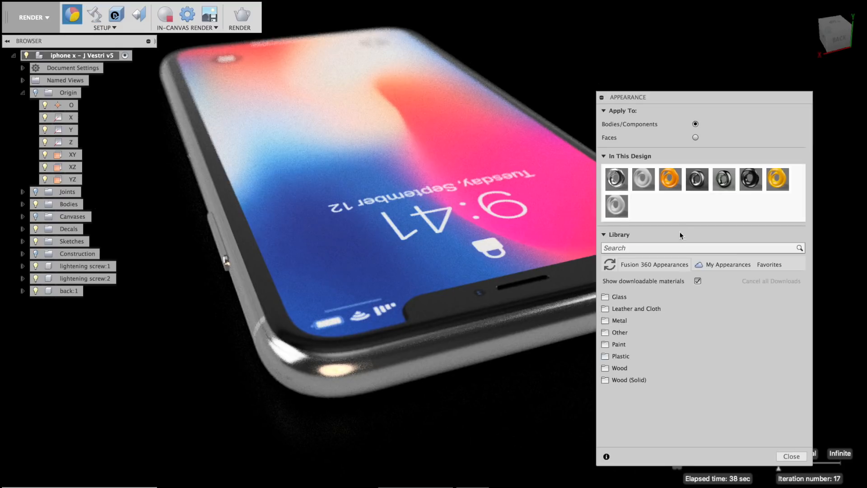
{"action": "double_click", "coordinate": [611, 179]}
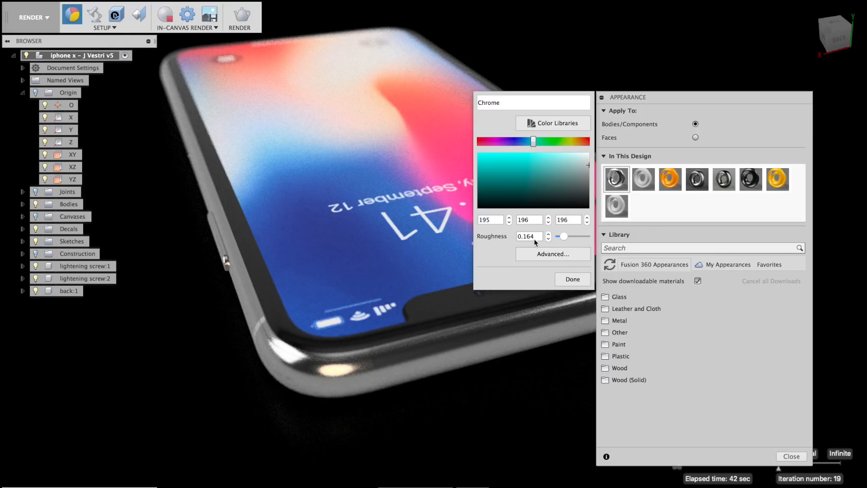
{"action": "left_click_drag", "start_coordinate": [538, 236], "coordinate": [527, 237]}
{"action": "type", "text": "2"}
{"action": "key", "text": "Return"}
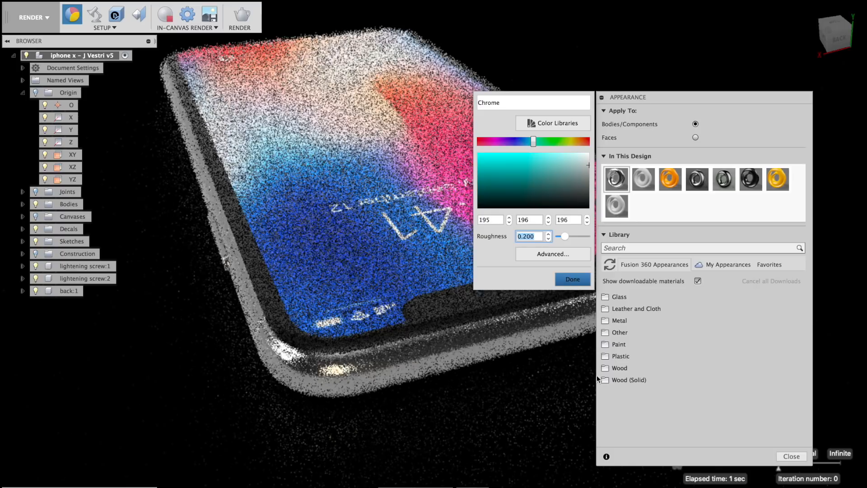
{"action": "key", "text": "Return"}
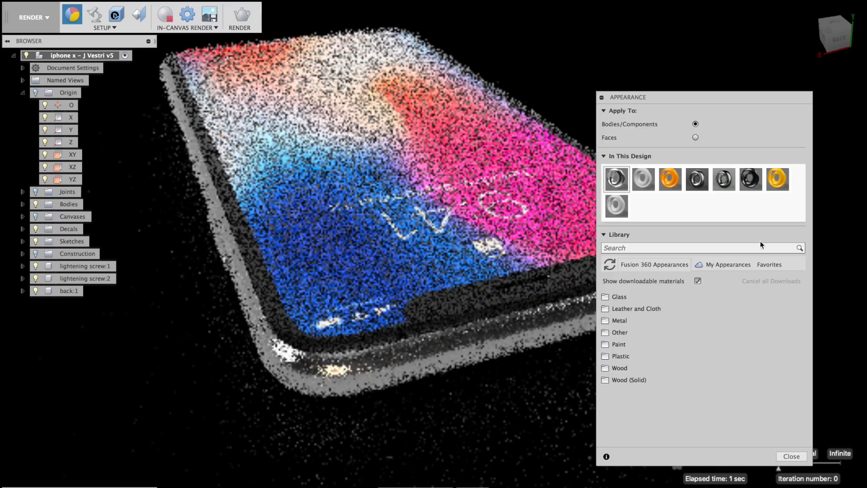
Move the Appearance panel fully back on screen and close it.
{"action": "left_click_drag", "start_coordinate": [712, 97], "coordinate": [764, 73]}
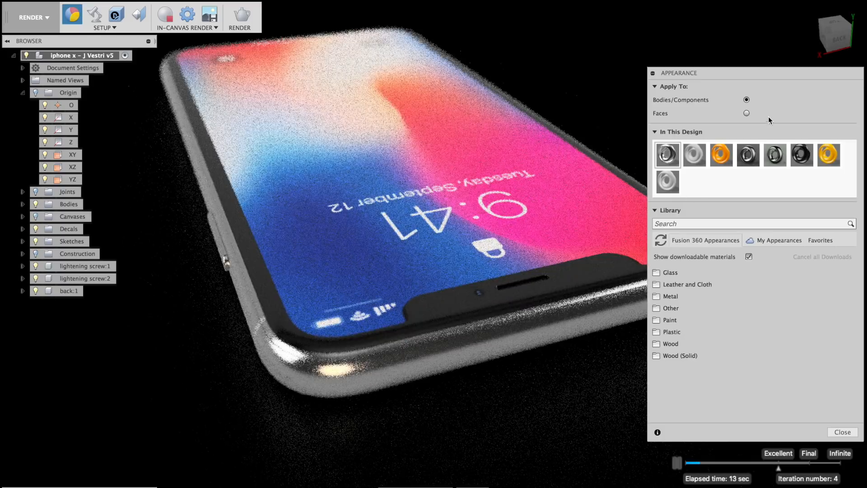
{"action": "left_click_drag", "start_coordinate": [789, 80], "coordinate": [851, 90]}
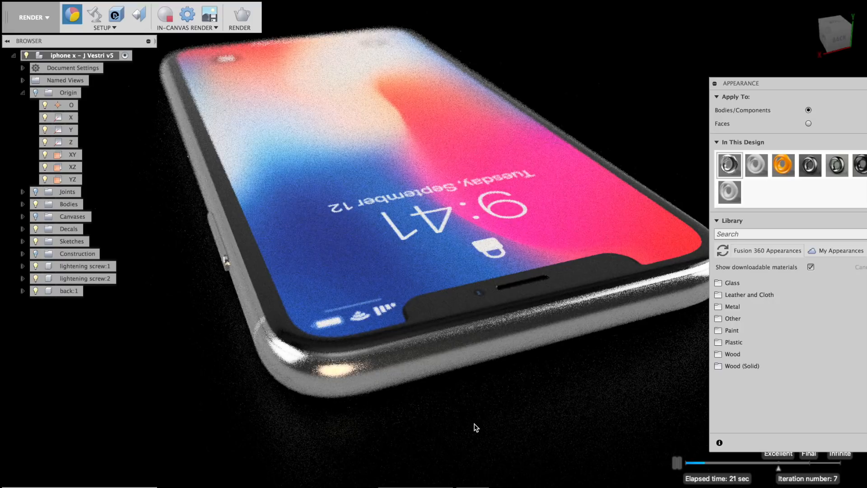
{"action": "left_click_drag", "start_coordinate": [815, 85], "coordinate": [728, 79]}
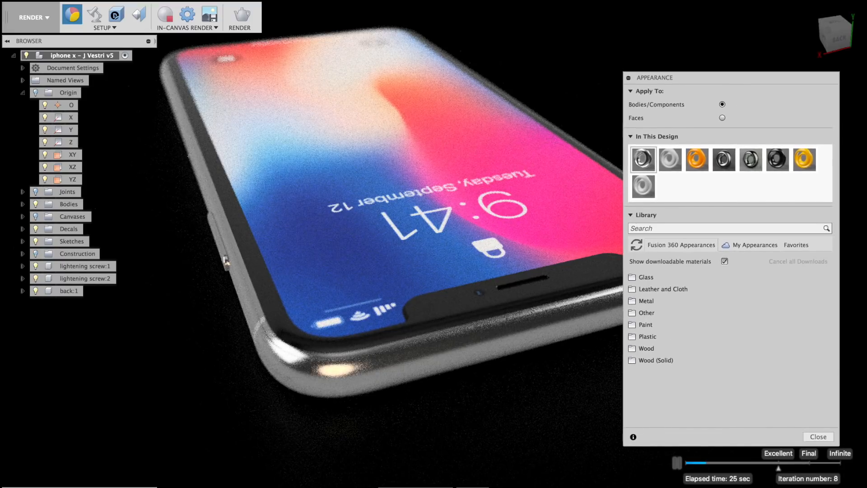
{"action": "left_click", "coordinate": [819, 437]}
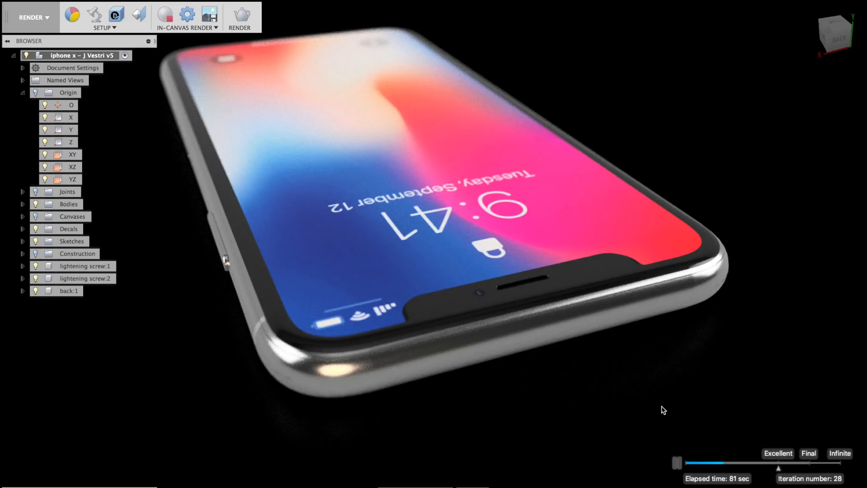
Orbit the rendered iPhone X over its top, round to the right, then to face its screen at a steeper tilt.
{"action": "middle_click_drag", "start_coordinate": [468, 387], "coordinate": [552, 324], "text": "shift"}
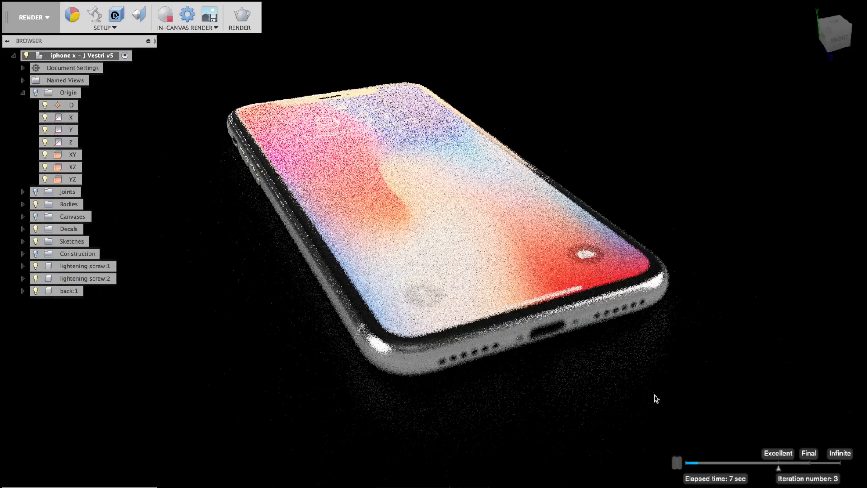
{"action": "middle_click_drag", "start_coordinate": [515, 242], "coordinate": [513, 247], "text": "shift"}
{"action": "middle_click_drag", "start_coordinate": [652, 252], "coordinate": [558, 272], "text": "shift"}
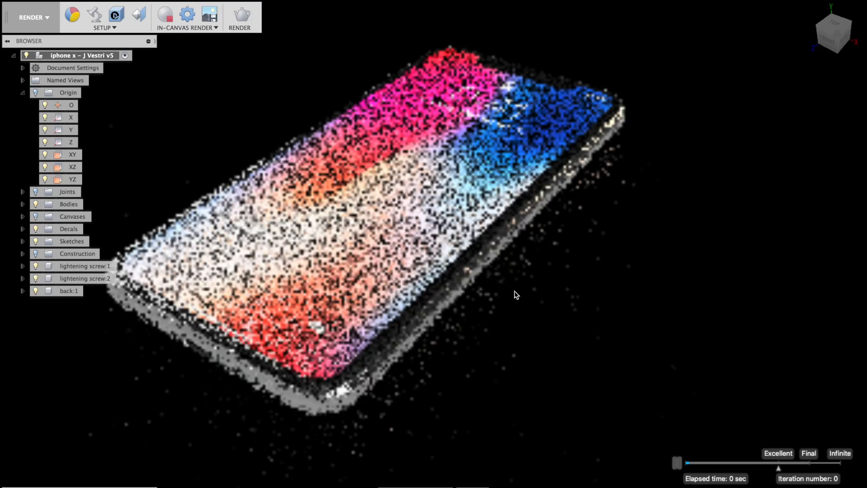
{"action": "middle_click_drag", "start_coordinate": [515, 292], "coordinate": [565, 298], "text": "shift"}
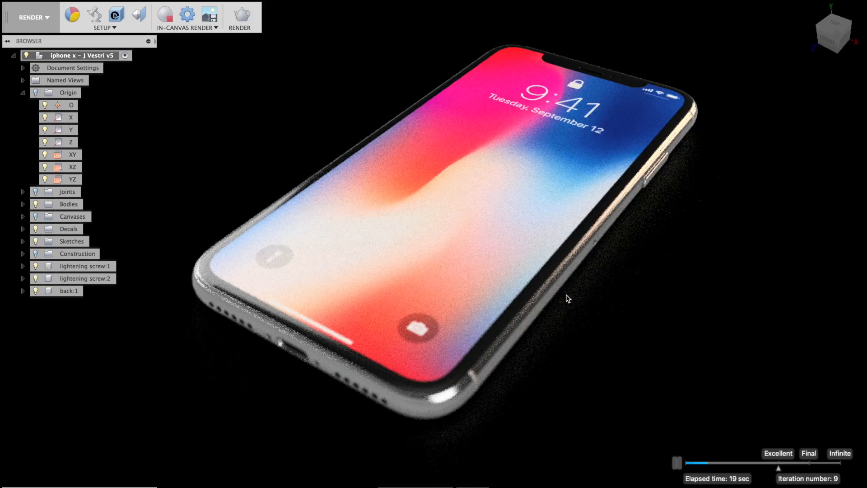
{"action": "middle_click_drag", "start_coordinate": [560, 343], "coordinate": [469, 338], "text": "shift"}
{"action": "middle_click_drag", "start_coordinate": [519, 347], "coordinate": [509, 373], "text": "shift"}
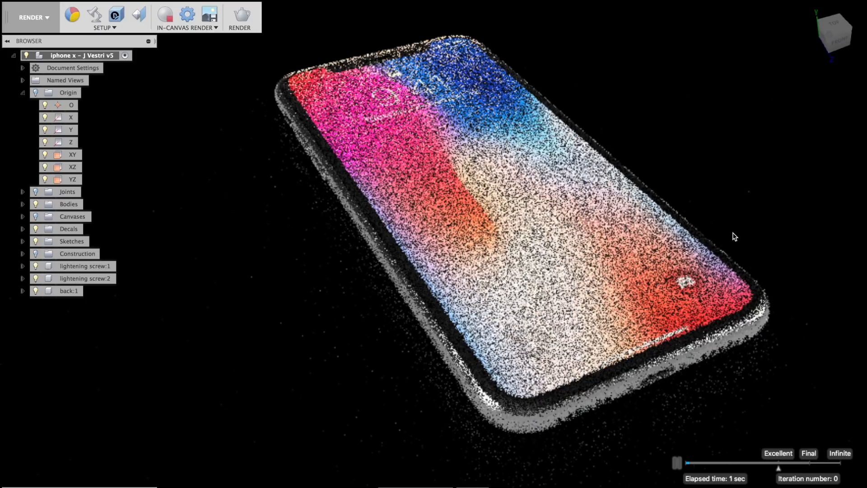